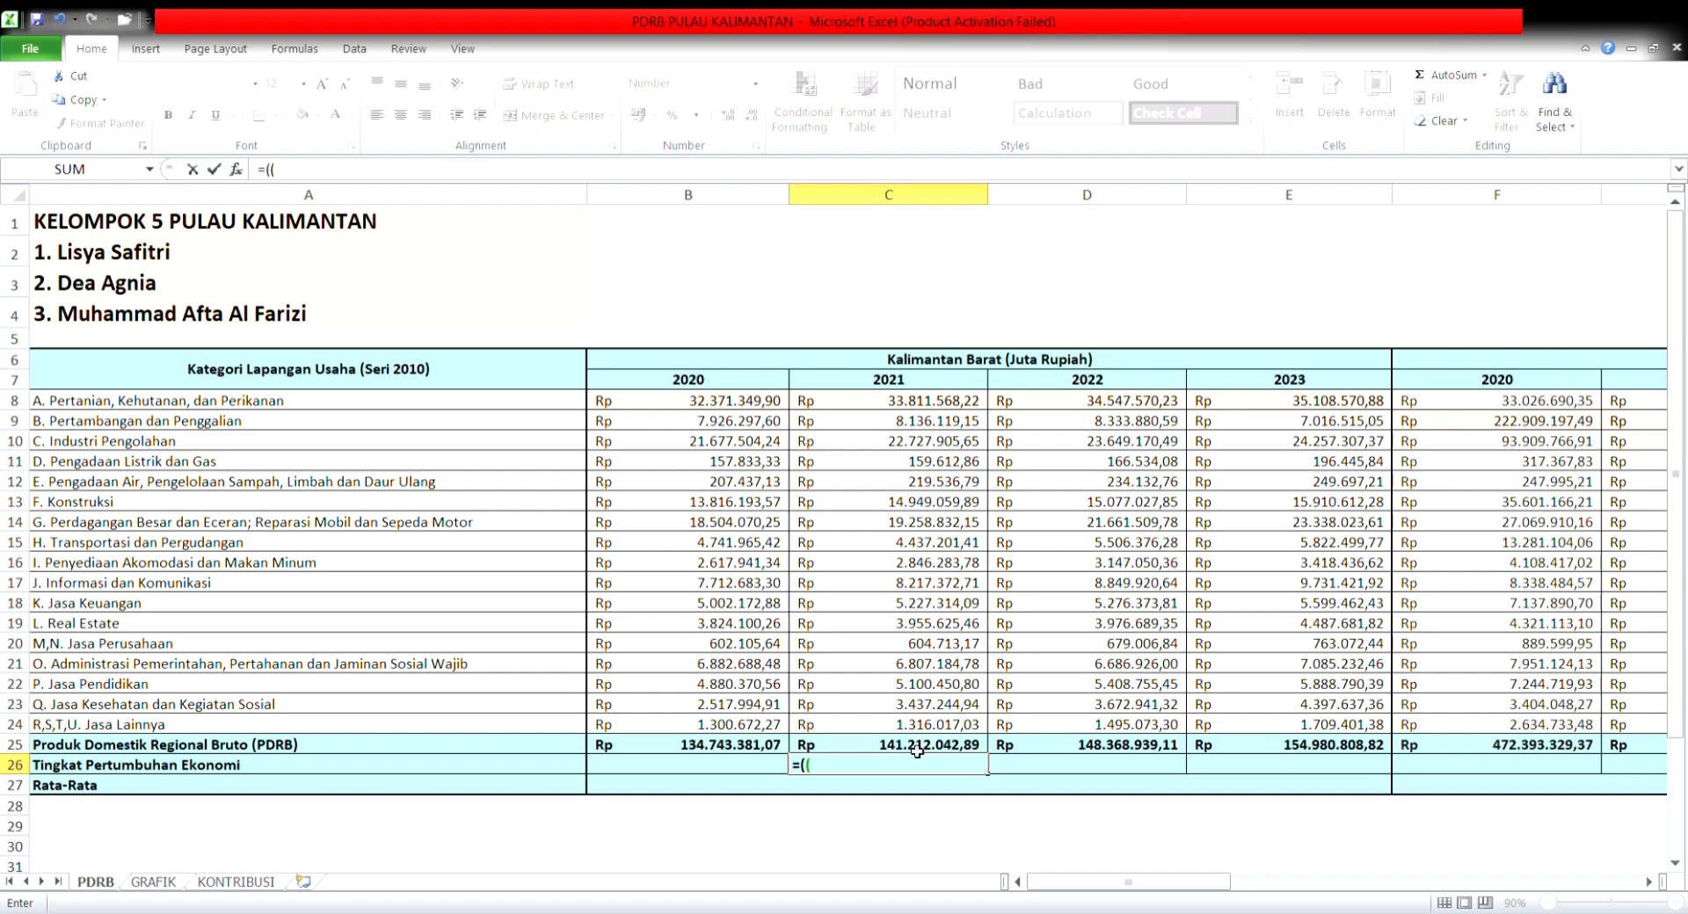
Step: Complete the 2021 growth rate formula for Kalimantan Barat in C26 as =((C25-B25)/B25)*100
{"action": "left_click", "coordinate": [917, 750]}
{"action": "type", "text": "-"}
{"action": "left_click", "coordinate": [729, 750]}
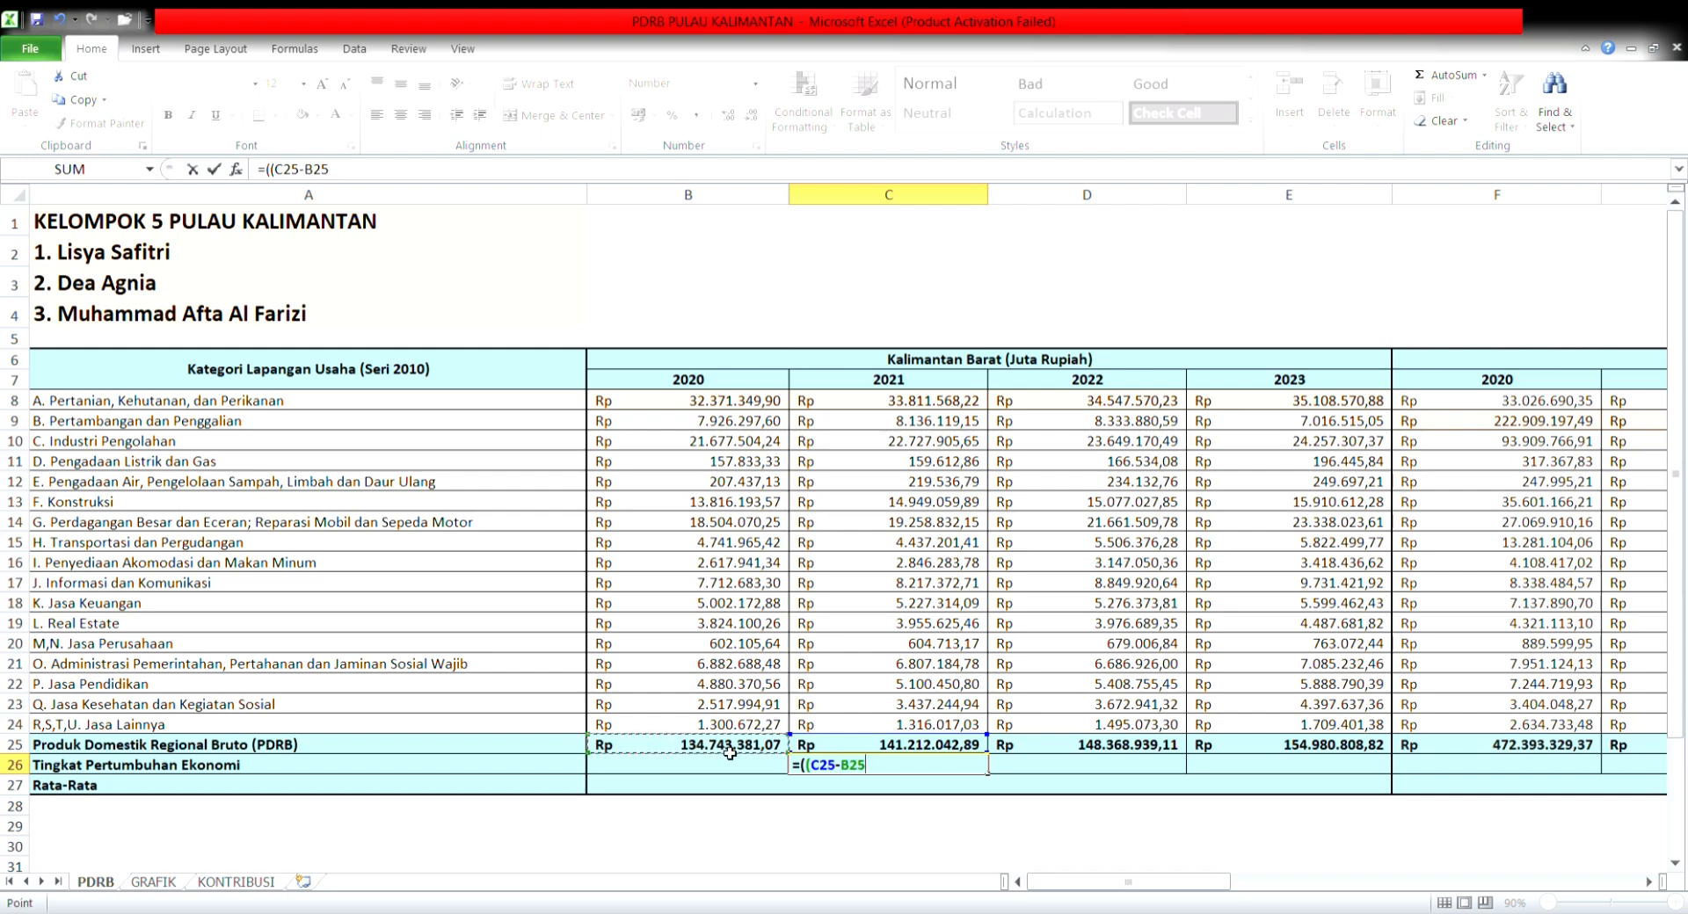
{"action": "type", "text": ")/"}
{"action": "left_click", "coordinate": [730, 753]}
{"action": "type", "text": ")"}
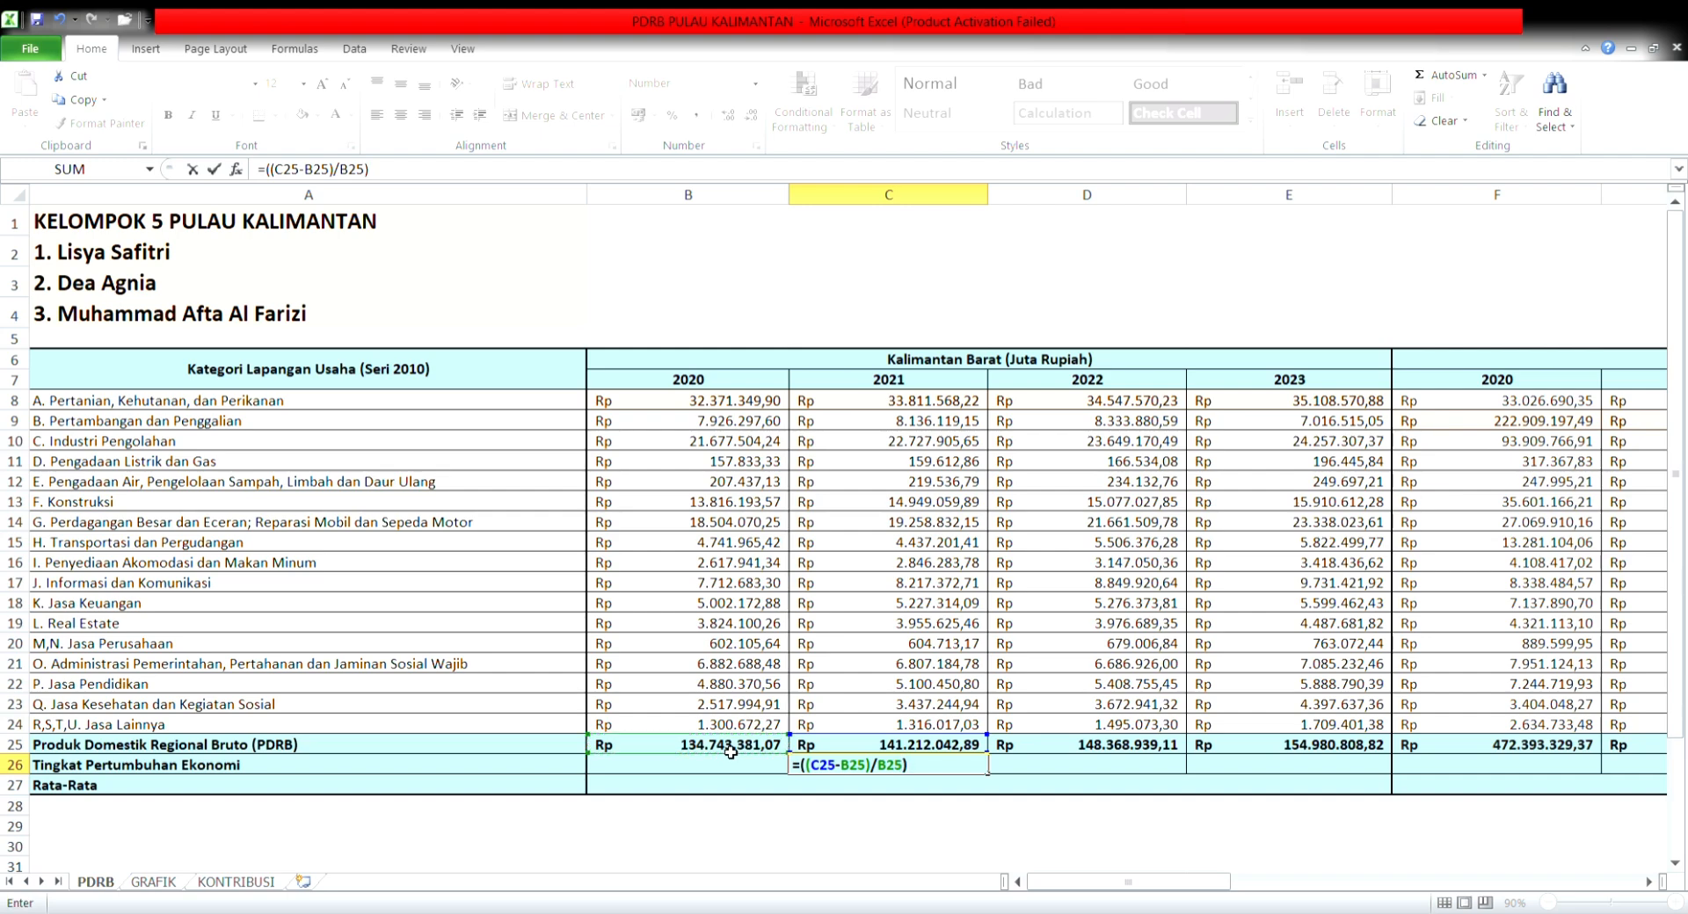
{"action": "type", "text": "*100"}
{"action": "key", "text": "Return"}
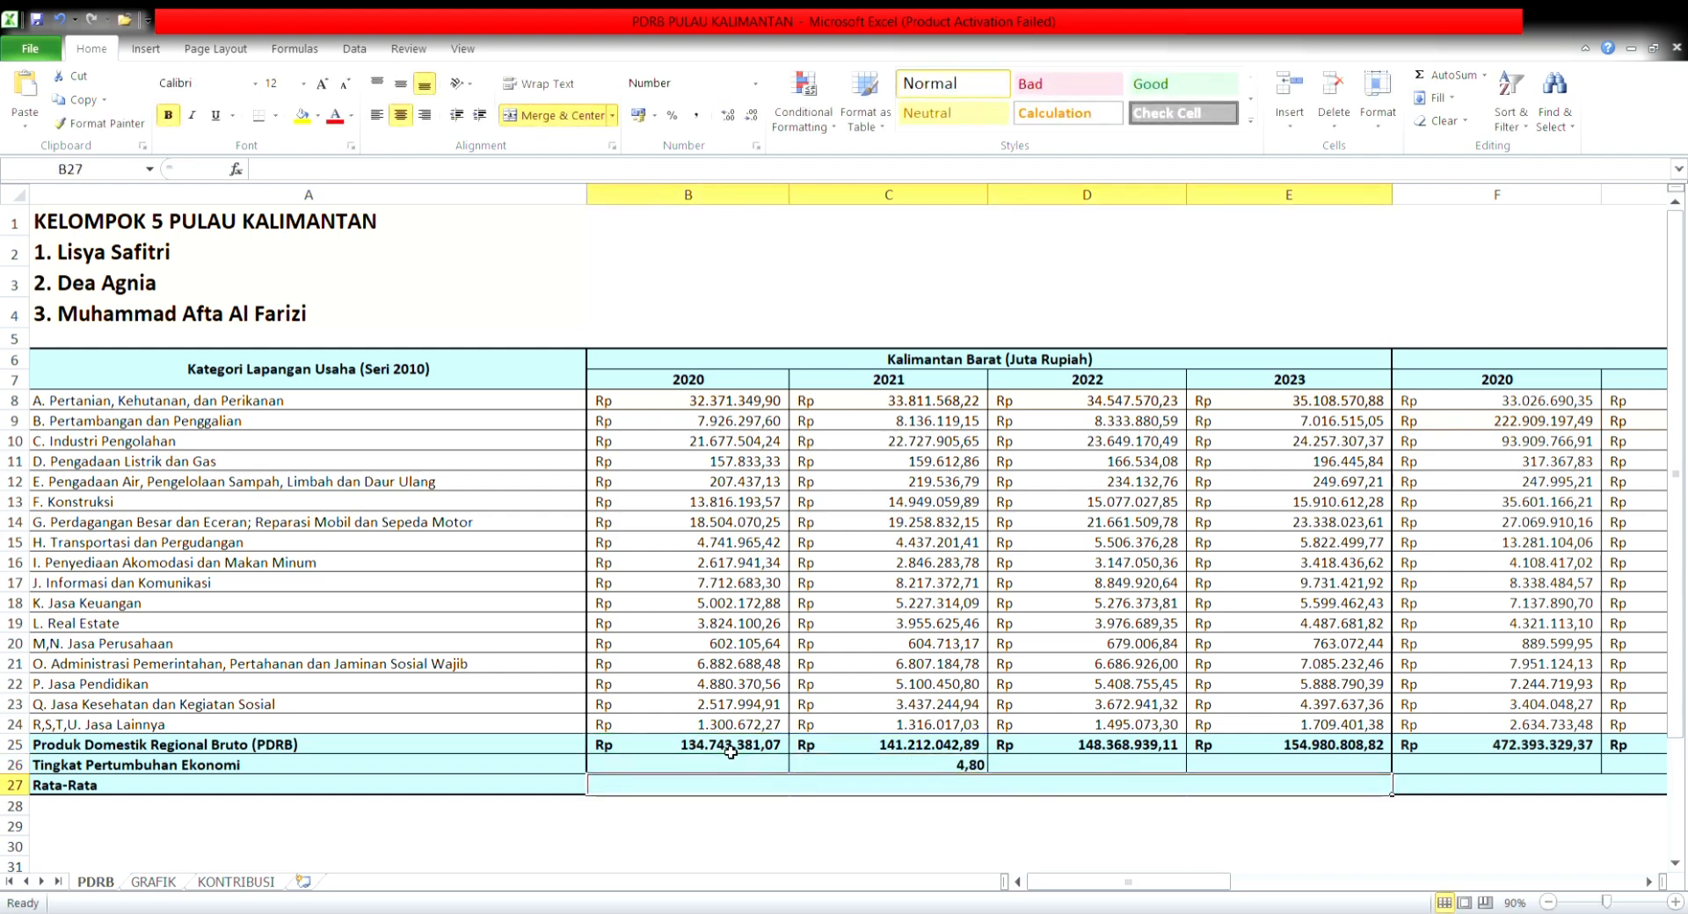
Step: Fill the growth rate formula from C26 across to the 2022 and 2023 columns of Kalimantan Barat
{"action": "left_click", "coordinate": [955, 770]}
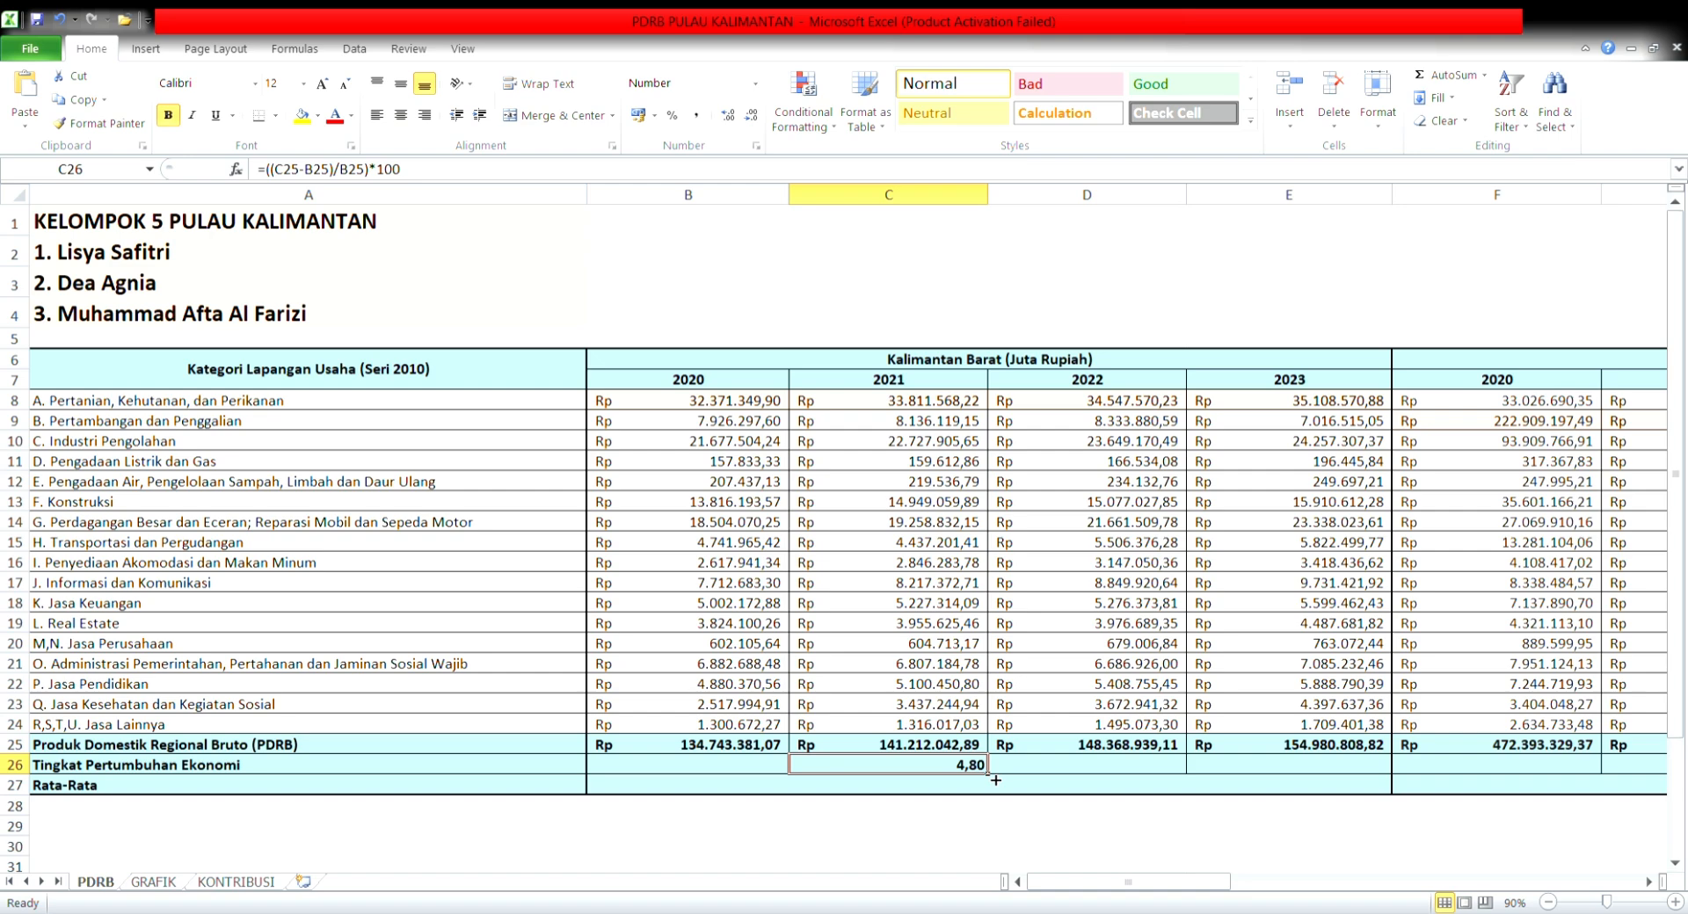
{"action": "left_click_drag", "start_coordinate": [996, 780], "coordinate": [1387, 772]}
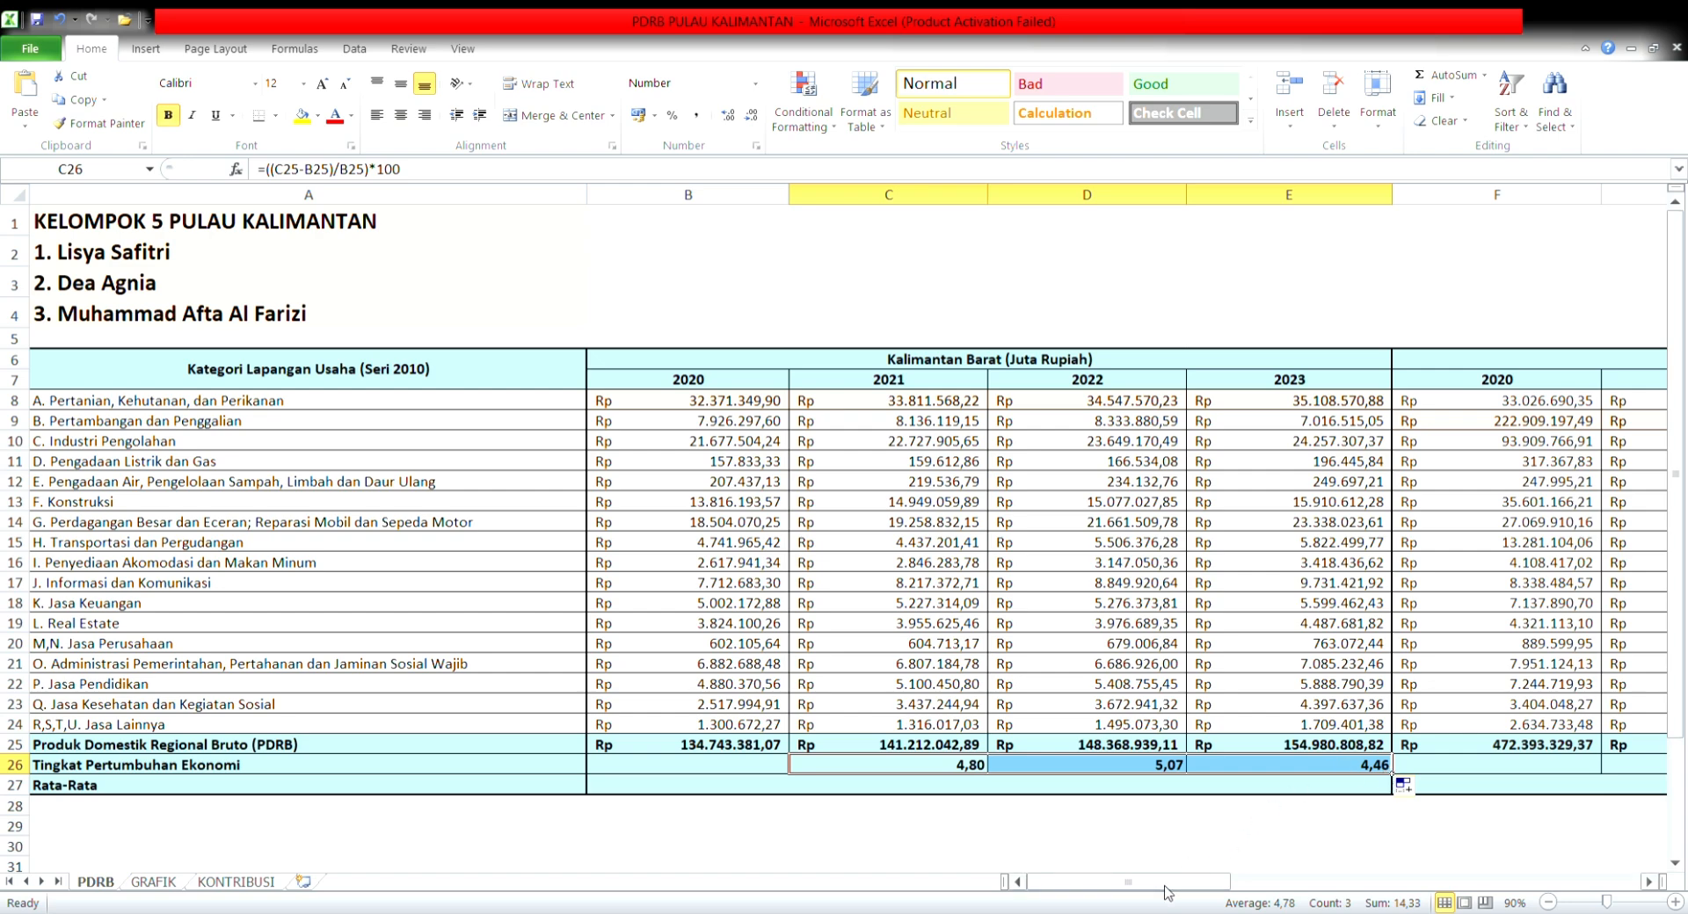
{"action": "left_click_drag", "start_coordinate": [1166, 886], "coordinate": [1210, 888]}
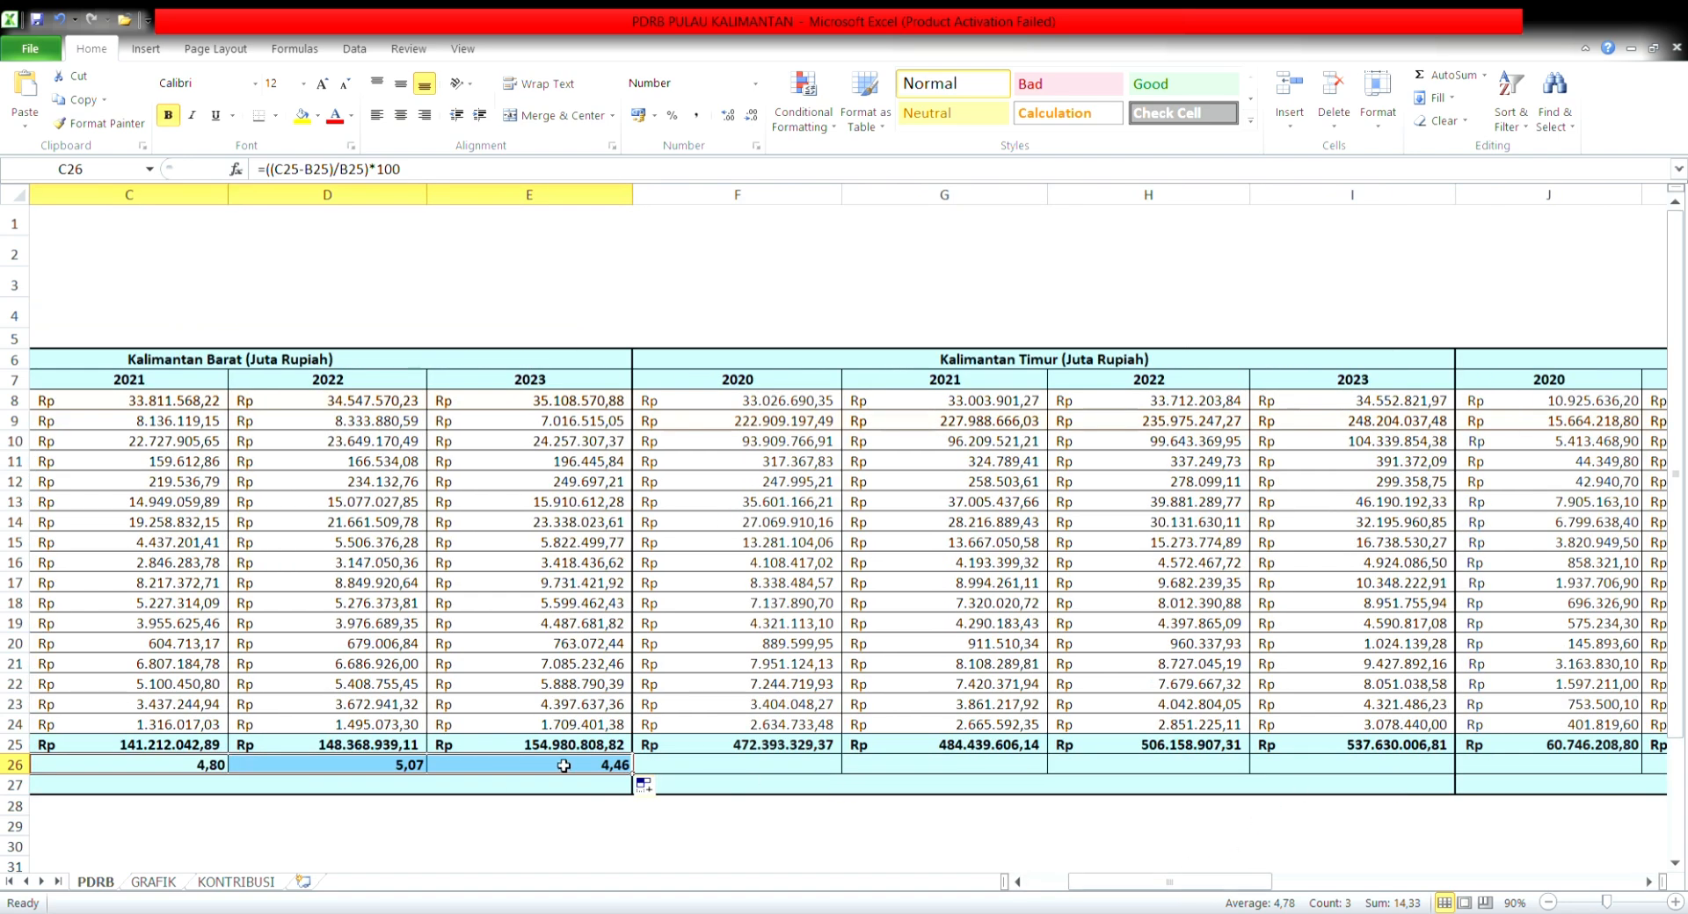
{"action": "left_click", "coordinate": [632, 774]}
{"action": "key", "text": "Left"}
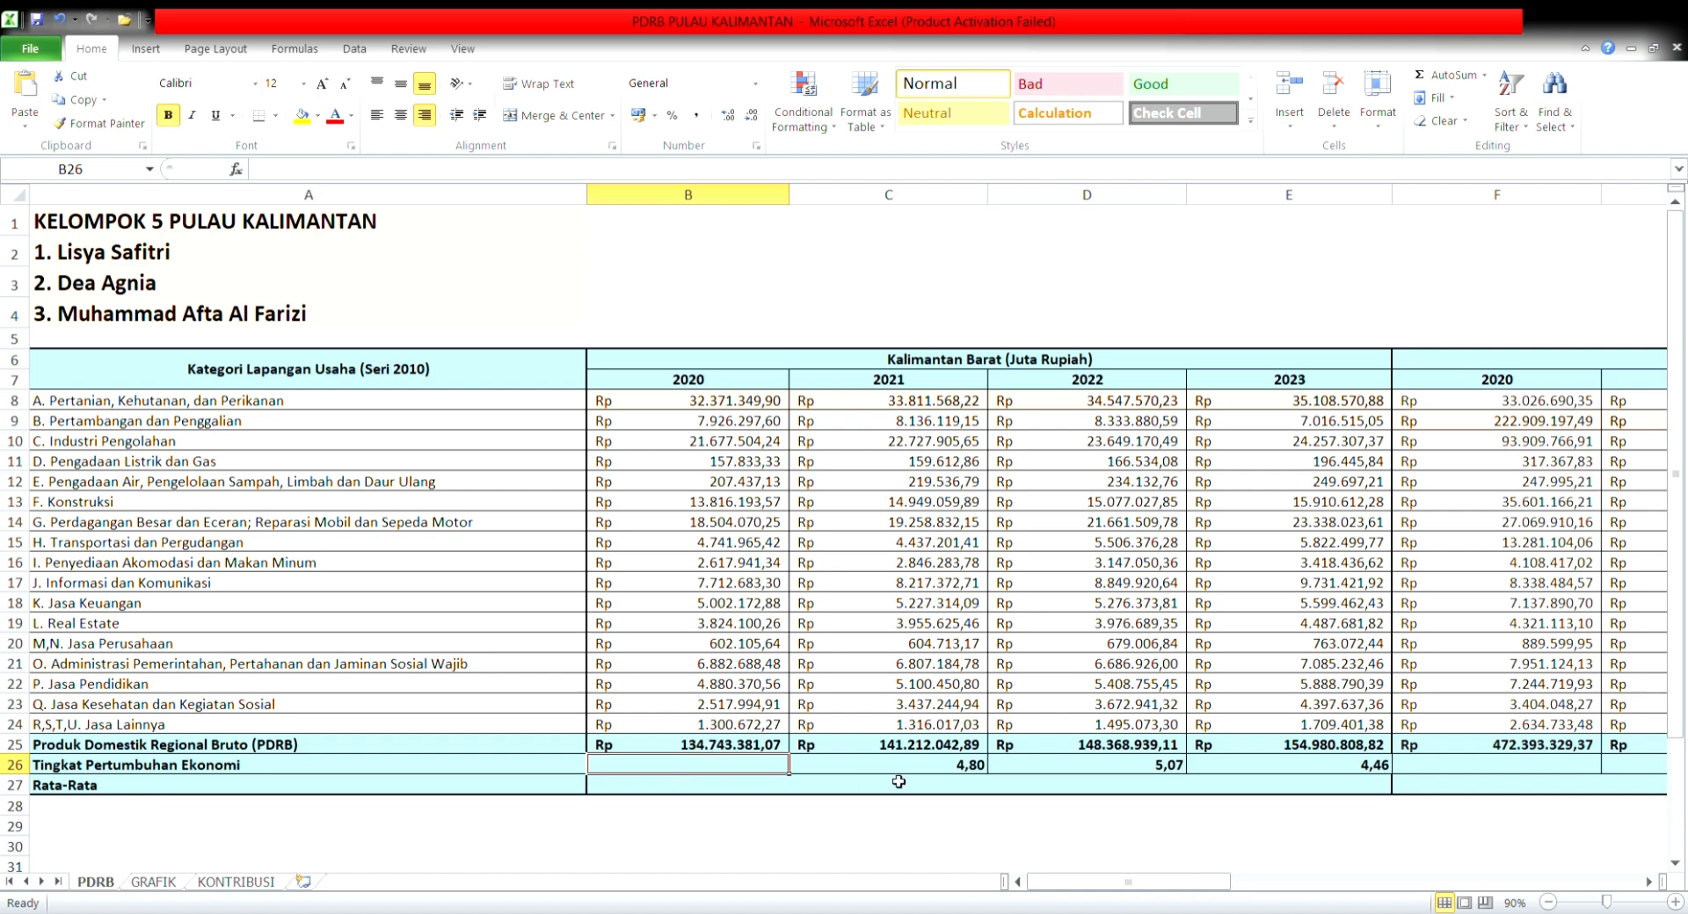
Step: Calculate Kalimantan Barat's average growth in the Rata-Rata row with =AVERAGE(B26:E26)
{"action": "left_click", "coordinate": [740, 788]}
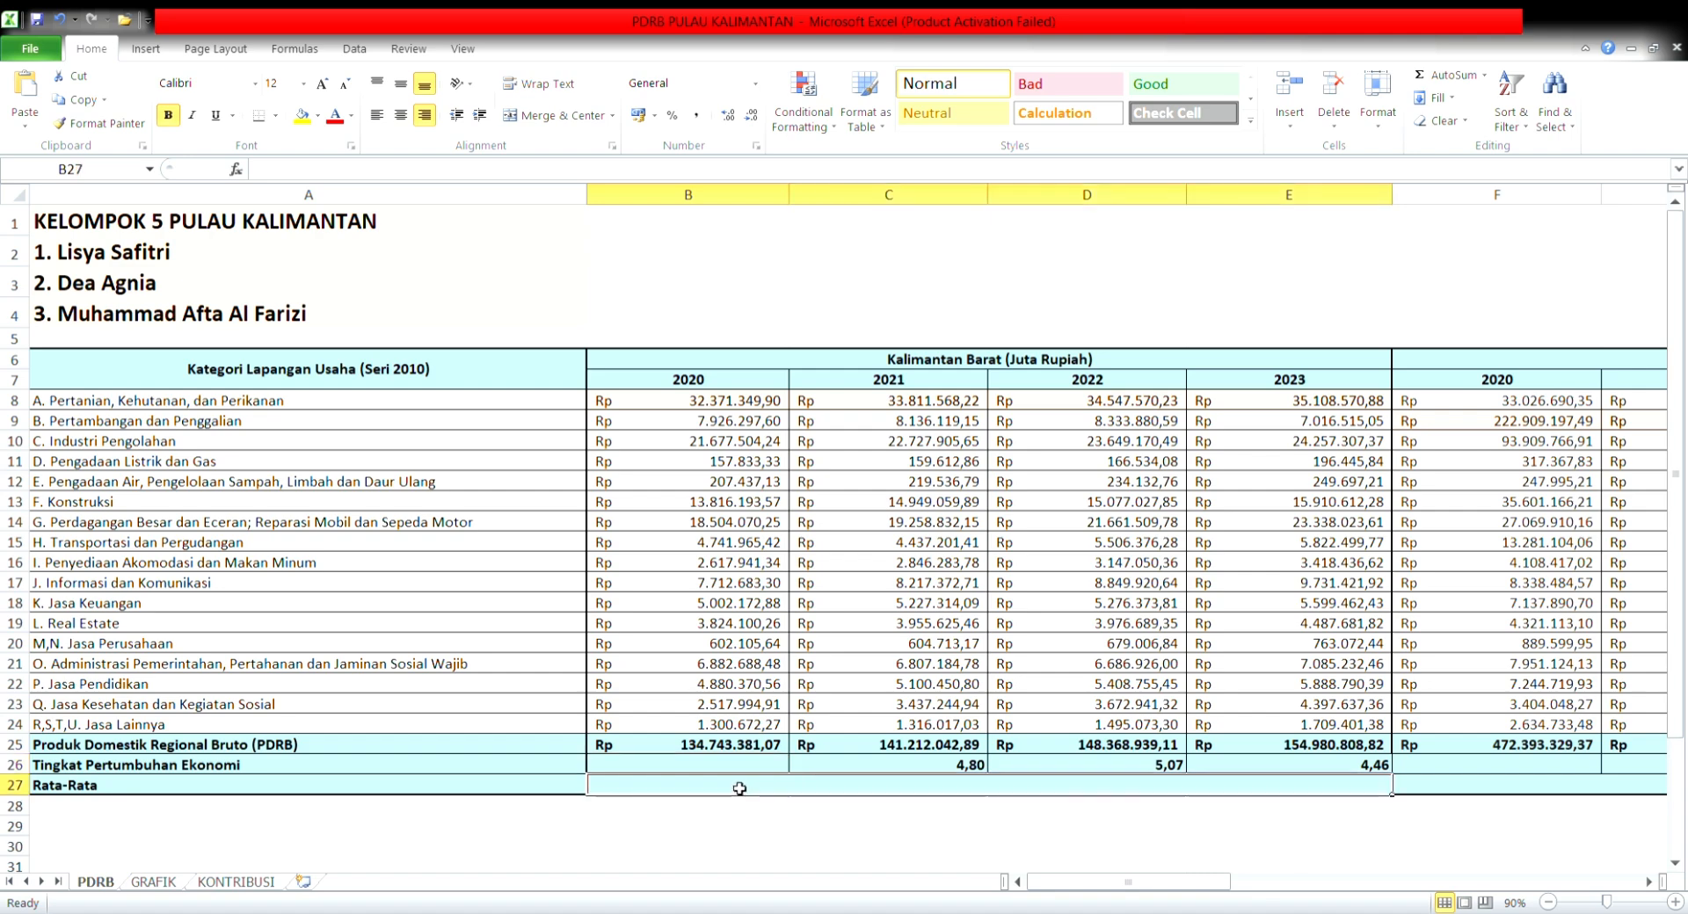
{"action": "type", "text": "="}
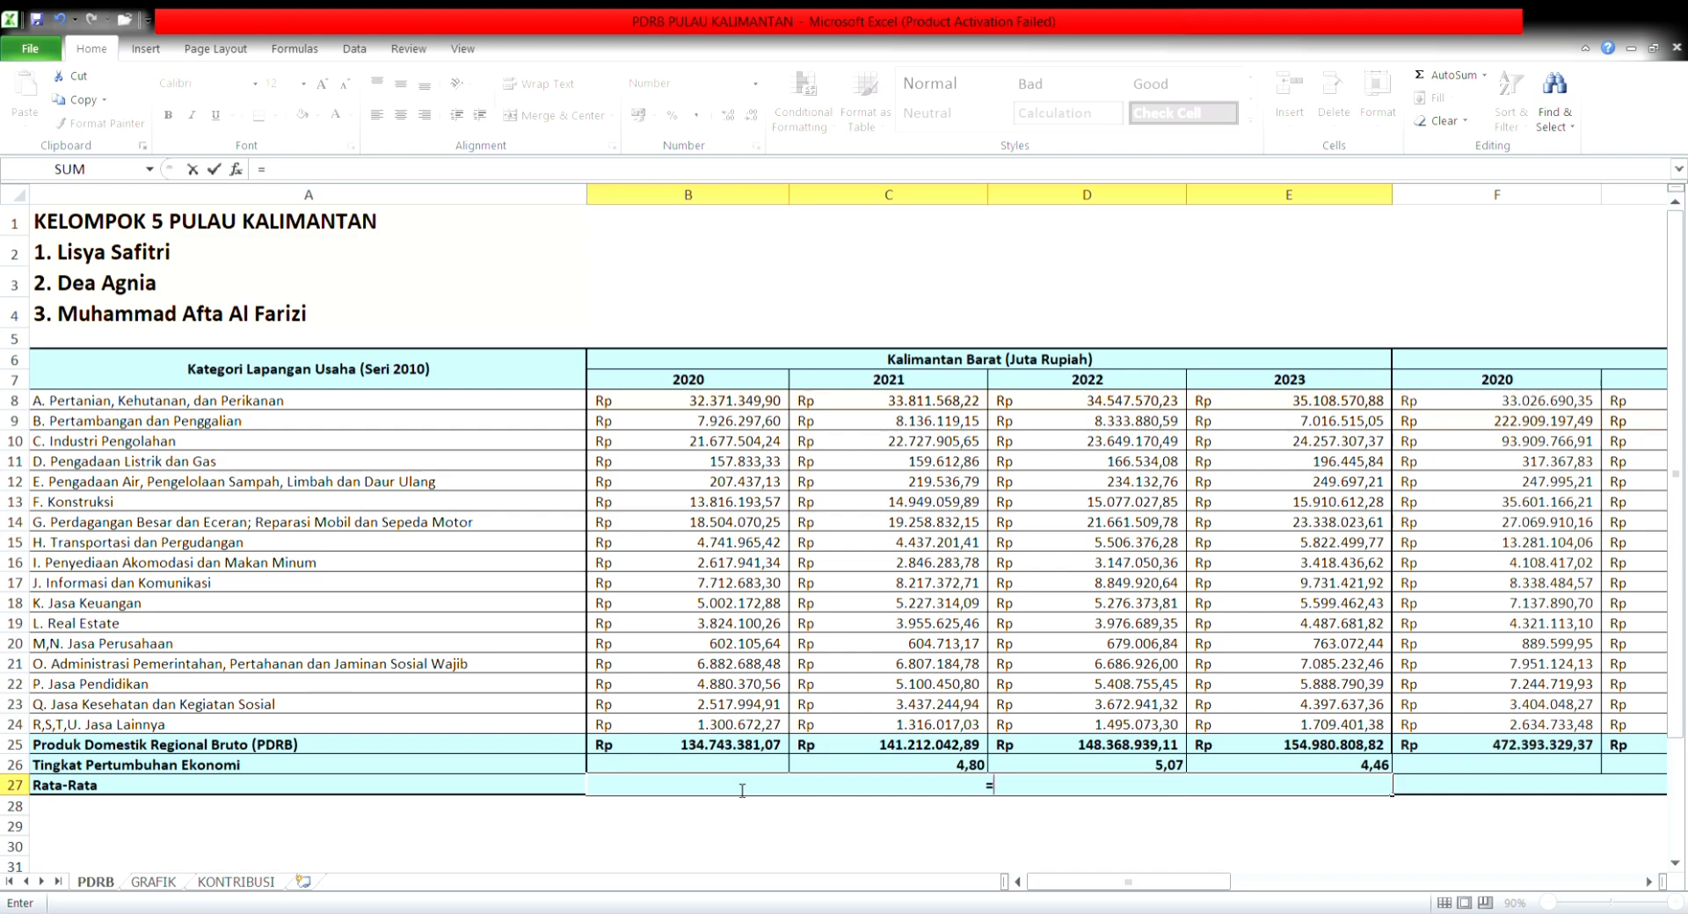
{"action": "type", "text": "avera"}
{"action": "key", "text": "Tab"}
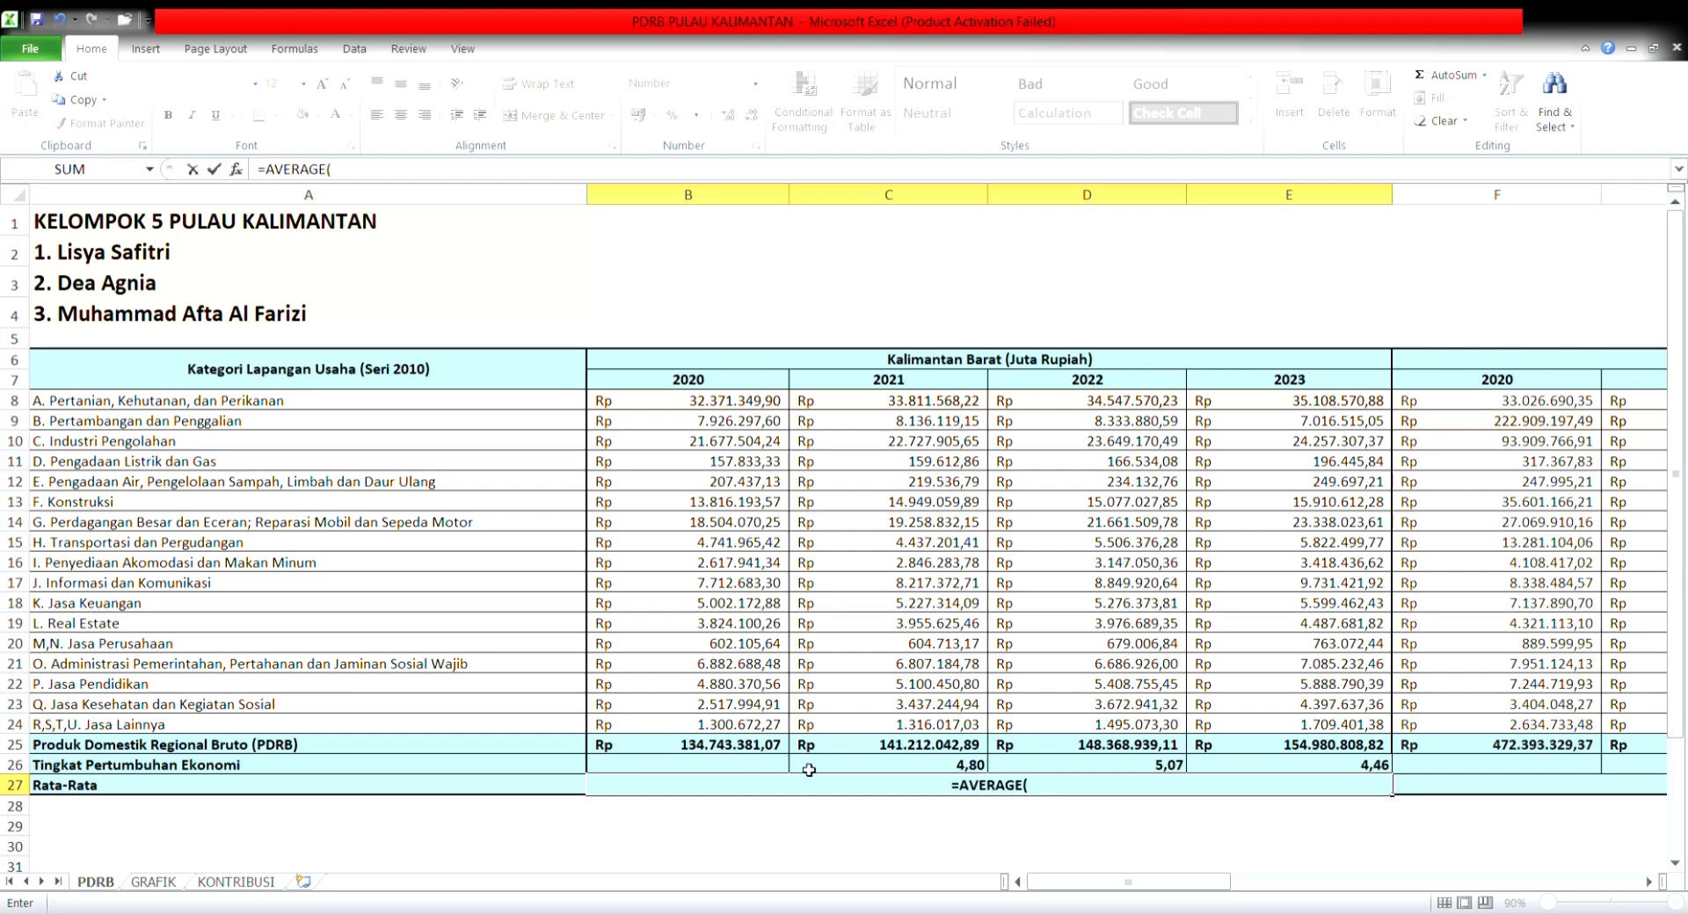
{"action": "left_click", "coordinate": [760, 770]}
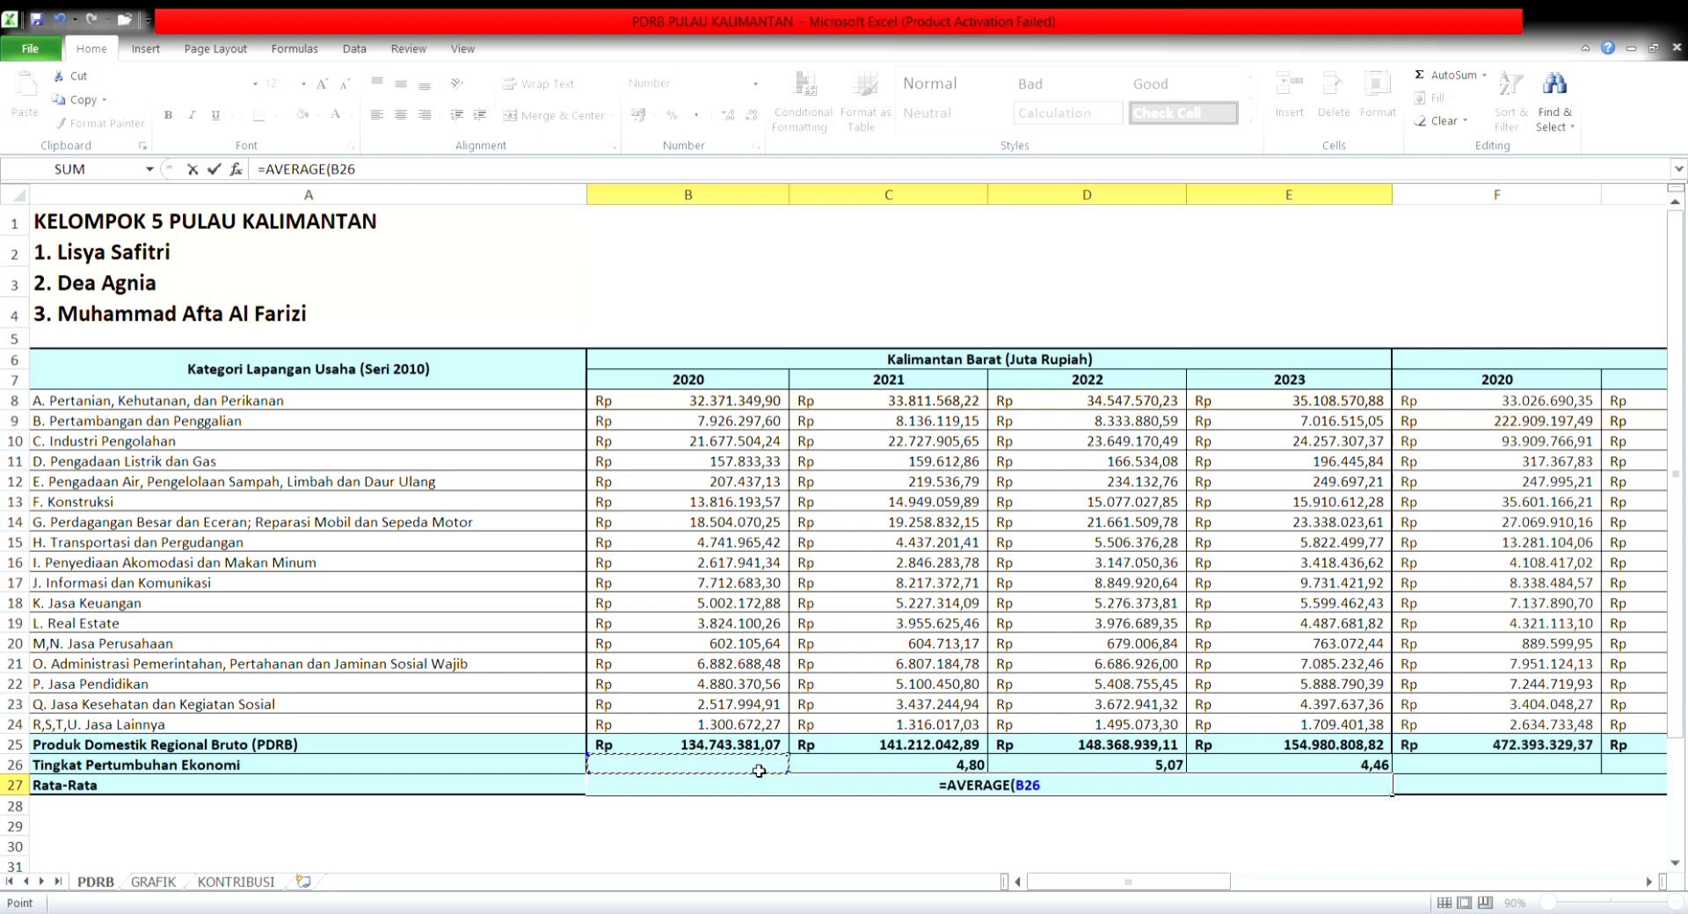
{"action": "left_click_drag", "start_coordinate": [761, 770], "coordinate": [1206, 769]}
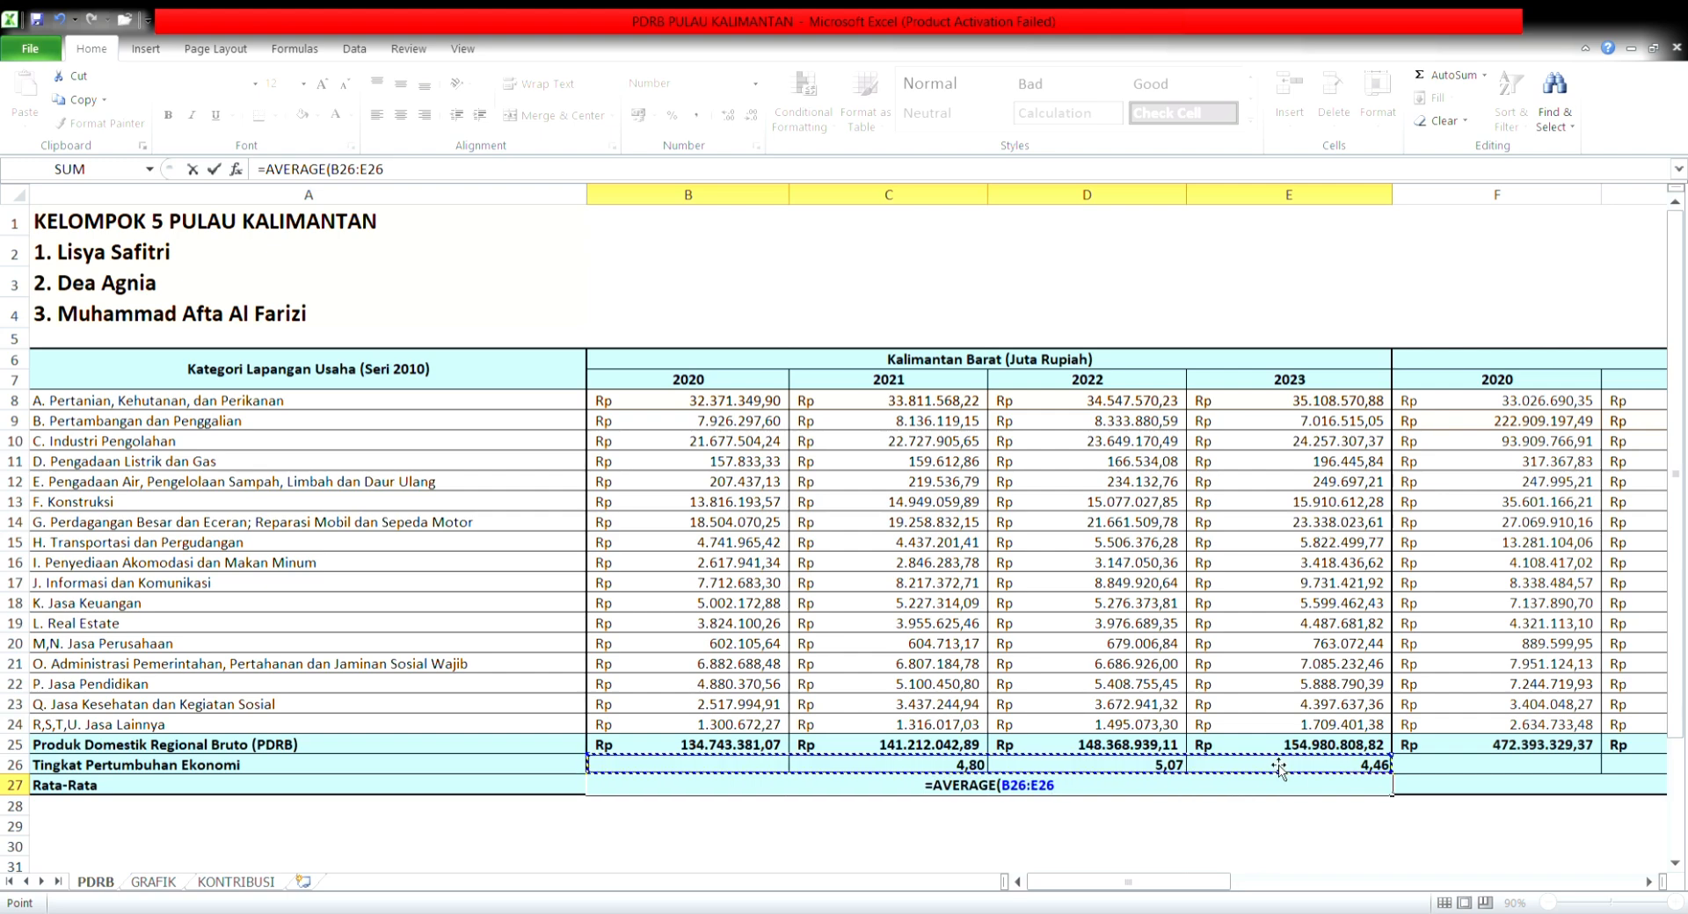
{"action": "type", "text": ")"}
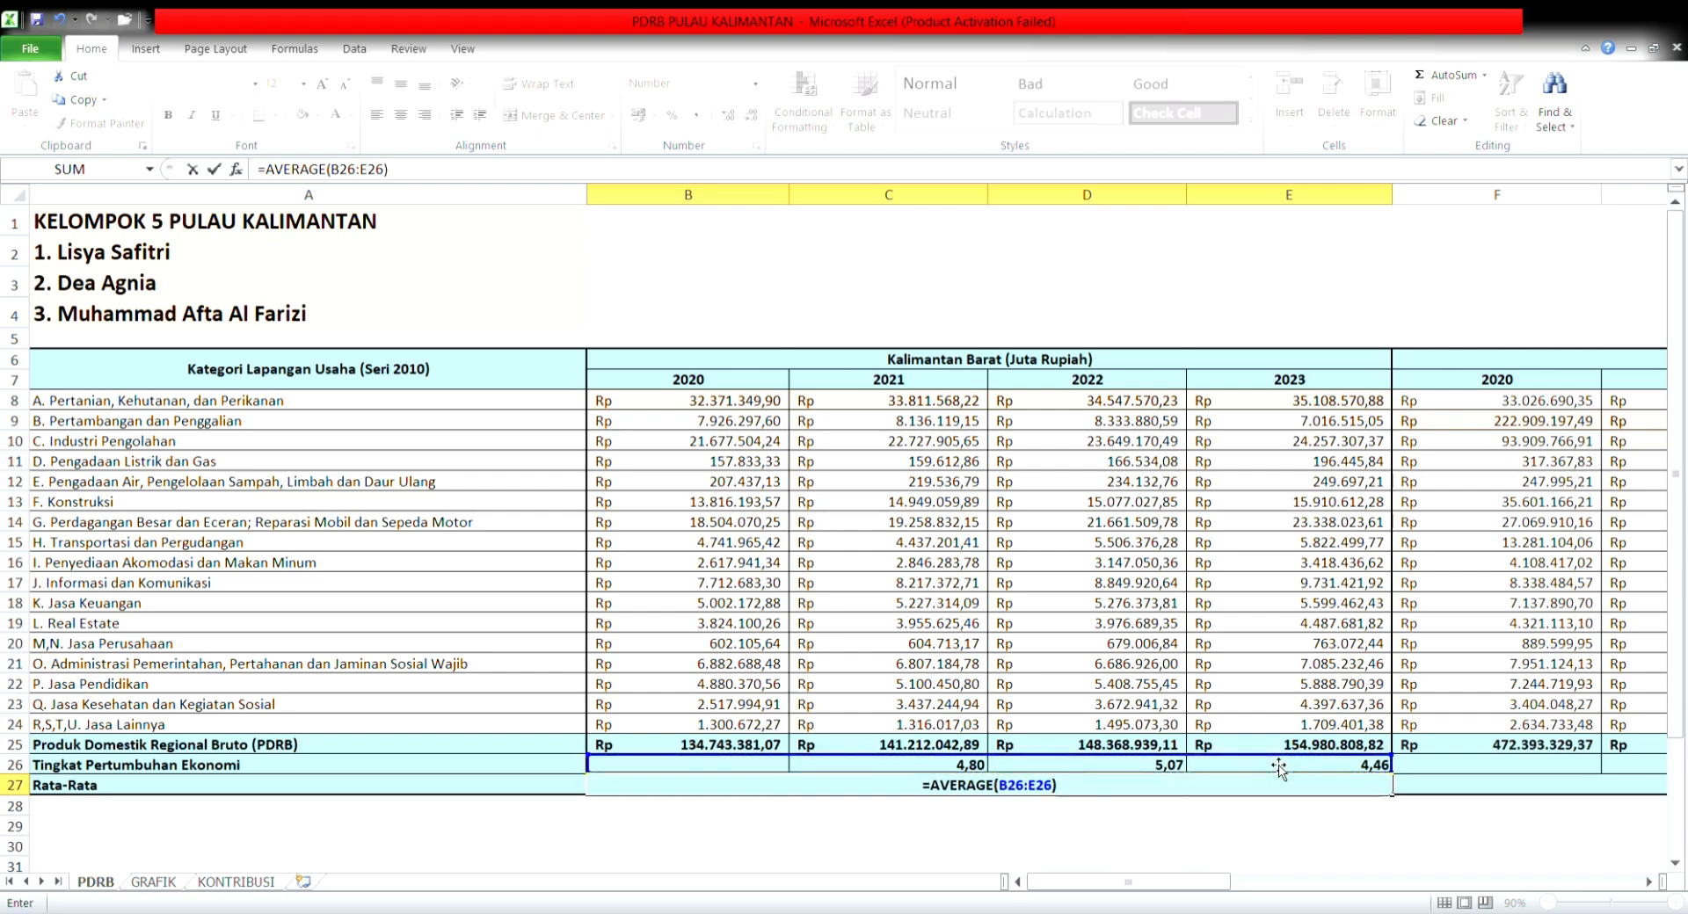
{"action": "key", "text": "Return"}
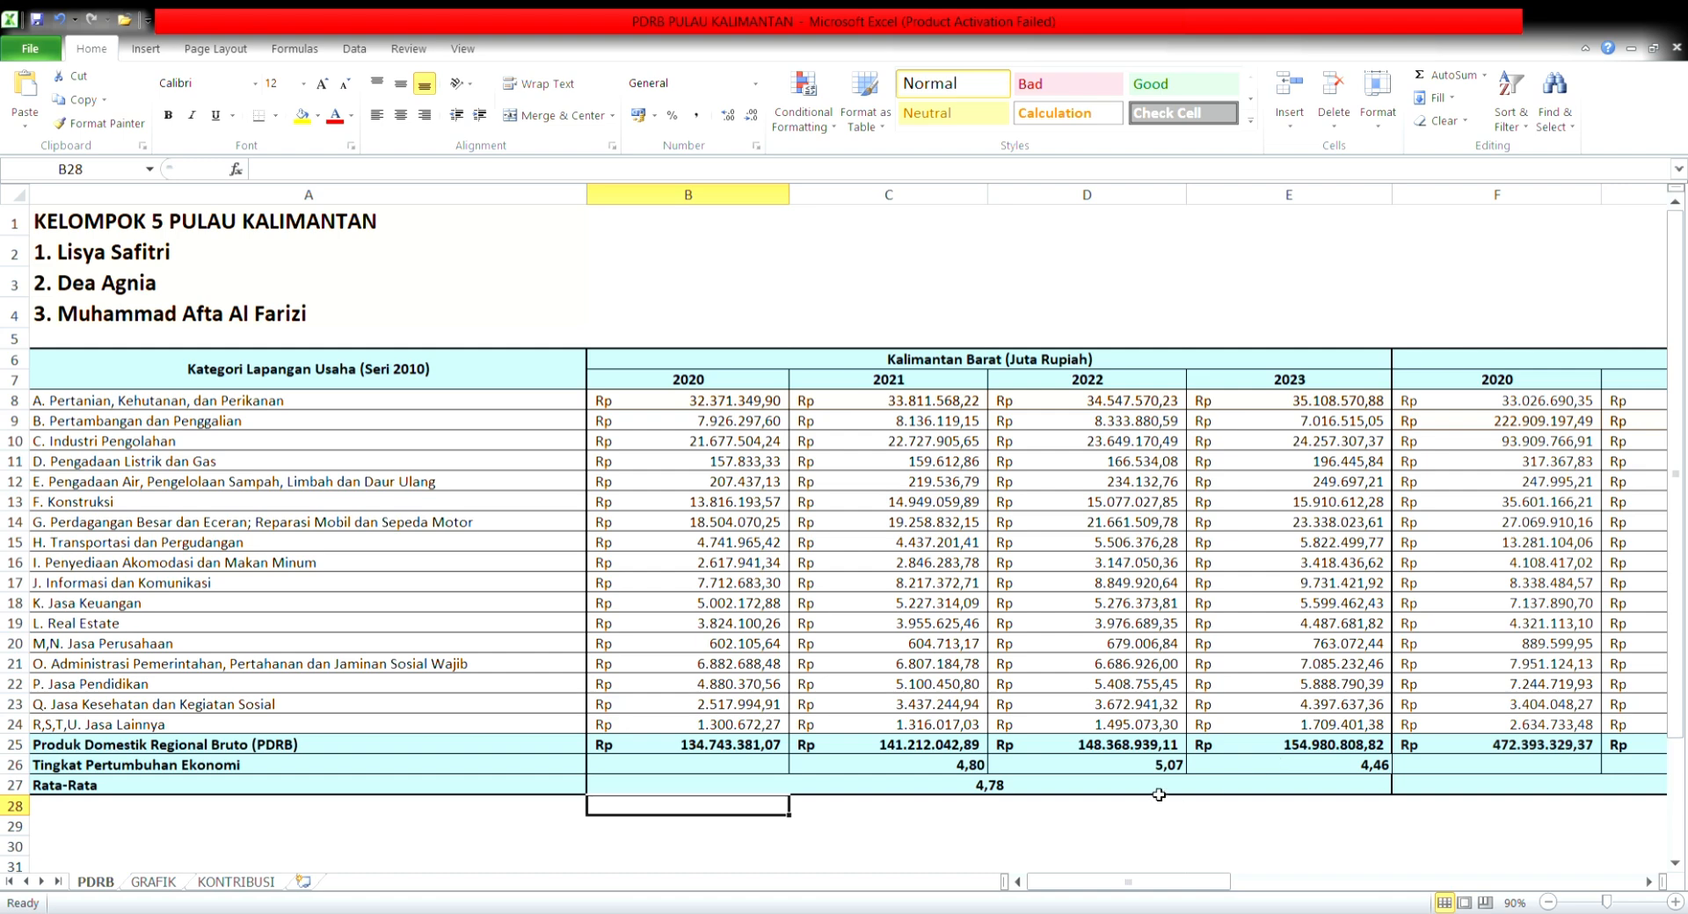
Step: Fill Kalimantan Barat's average formula across the Rata-Rata row through Kalimantan Selatan in column U
{"action": "left_click", "coordinate": [1095, 789]}
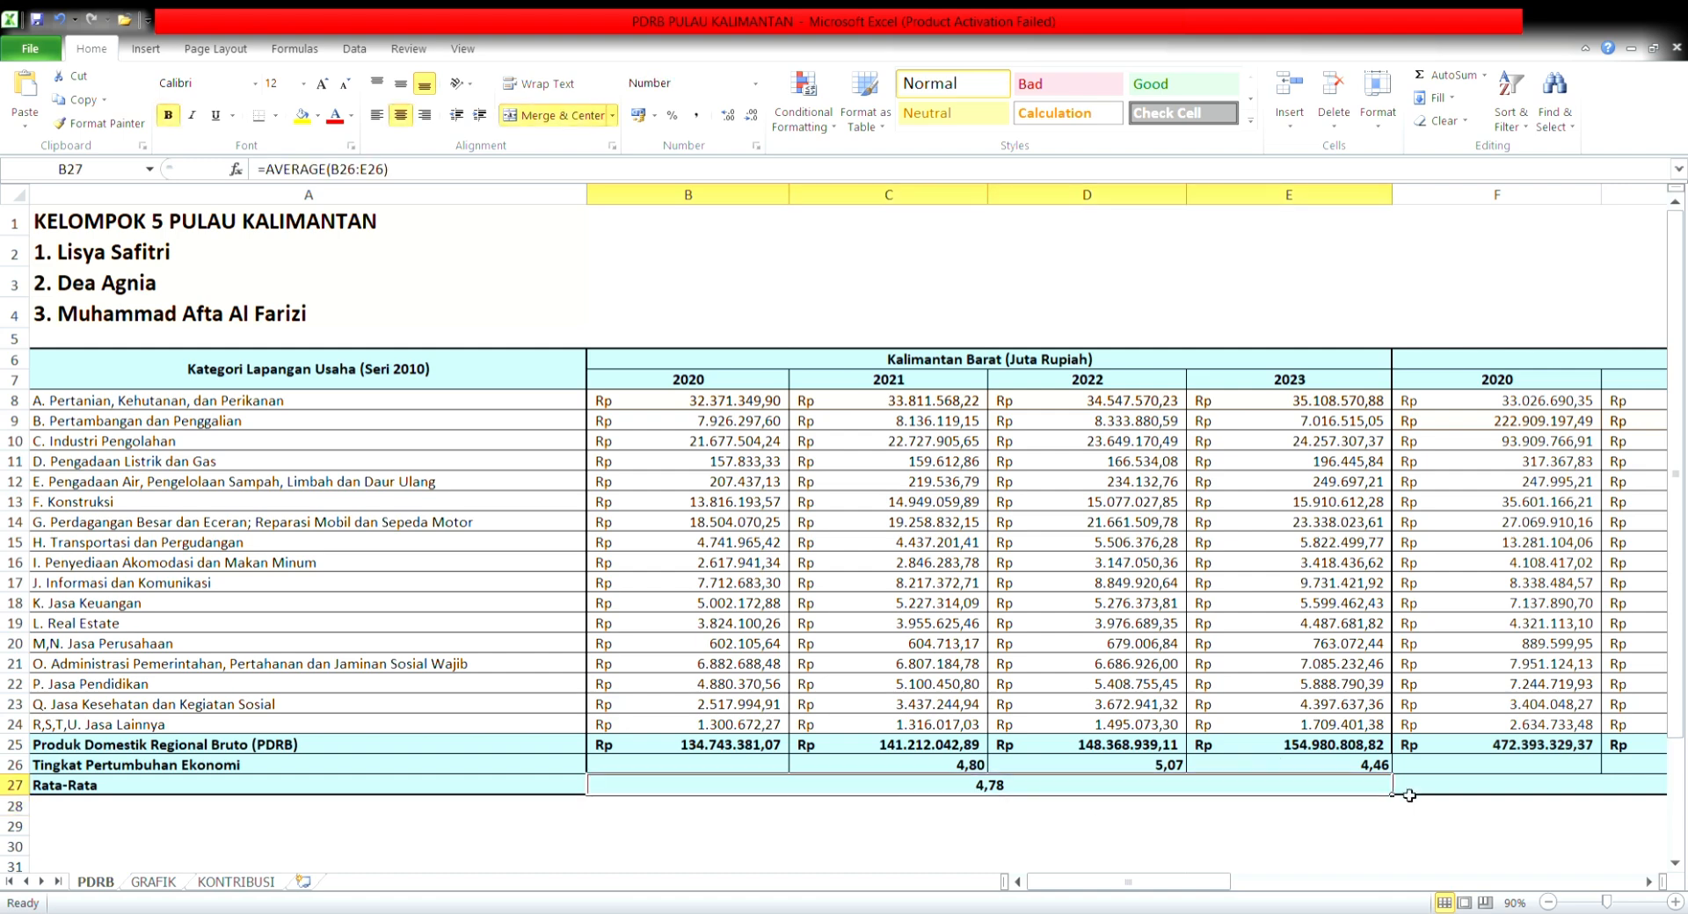
{"action": "mouse_move", "coordinate": [1398, 798]}
{"action": "left_mouse_down"}
{"action": "mouse_move", "coordinate": [1667, 794]}
{"action": "mouse_move", "coordinate": [1485, 782]}
{"action": "mouse_move", "coordinate": [1447, 801]}
{"action": "left_mouse_up"}
{"action": "left_click", "coordinate": [1256, 822]}
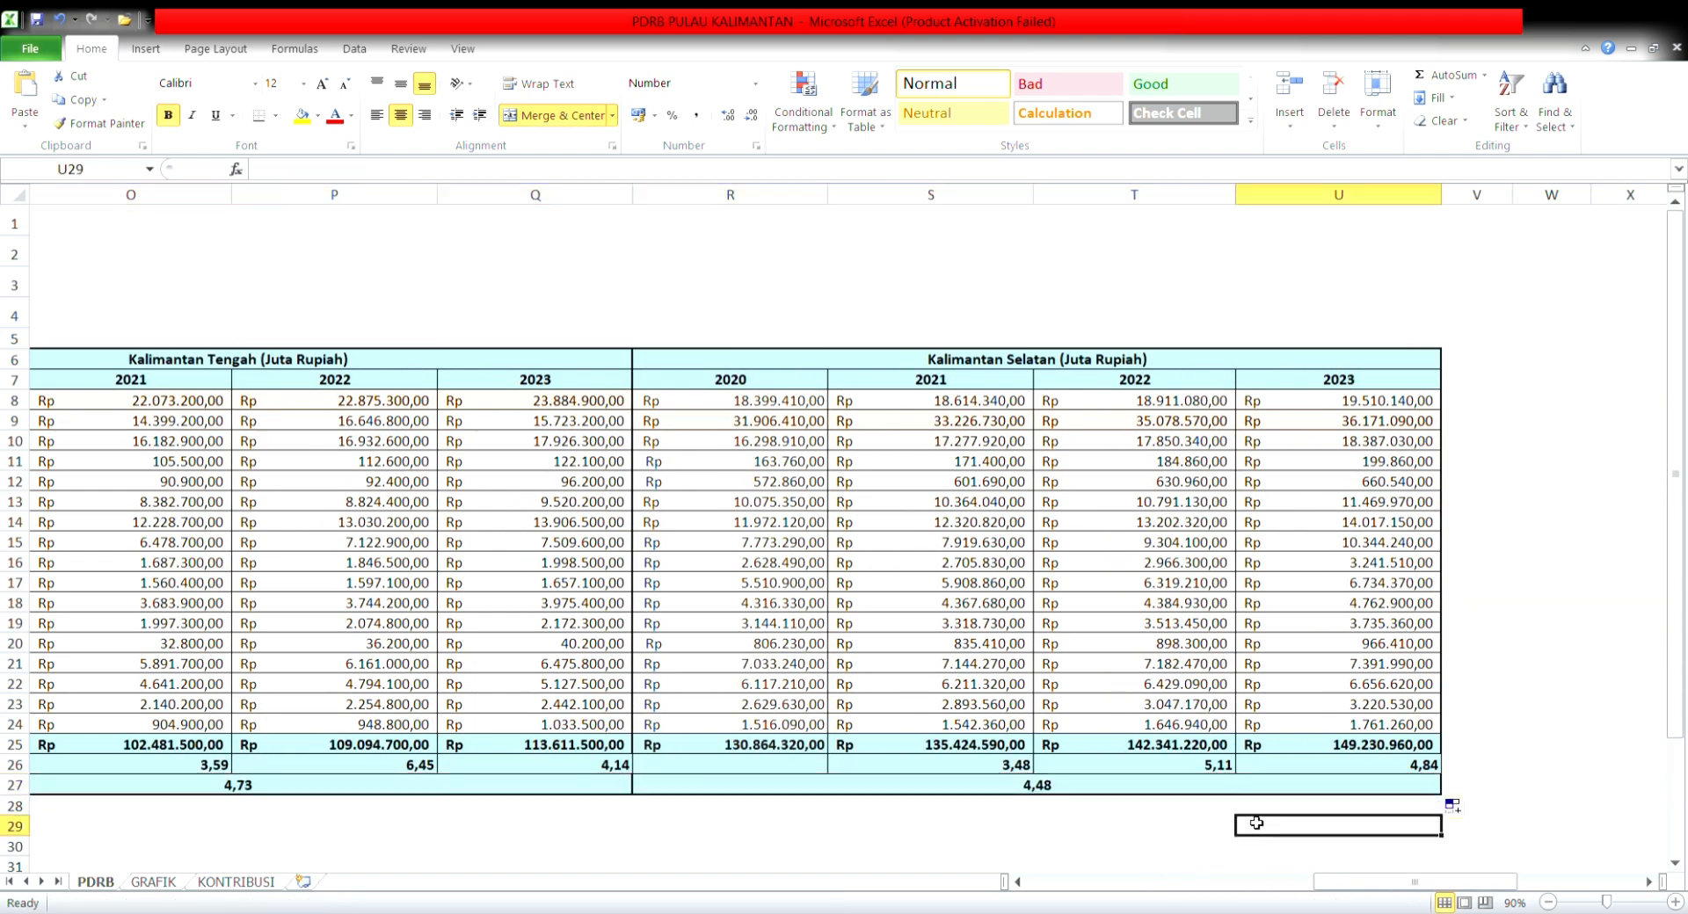
Step: On the GRAFIK sheet, insert a clustered column chart from the provincial growth table A7:D12
{"action": "key", "text": "ctrl+Page_Down"}
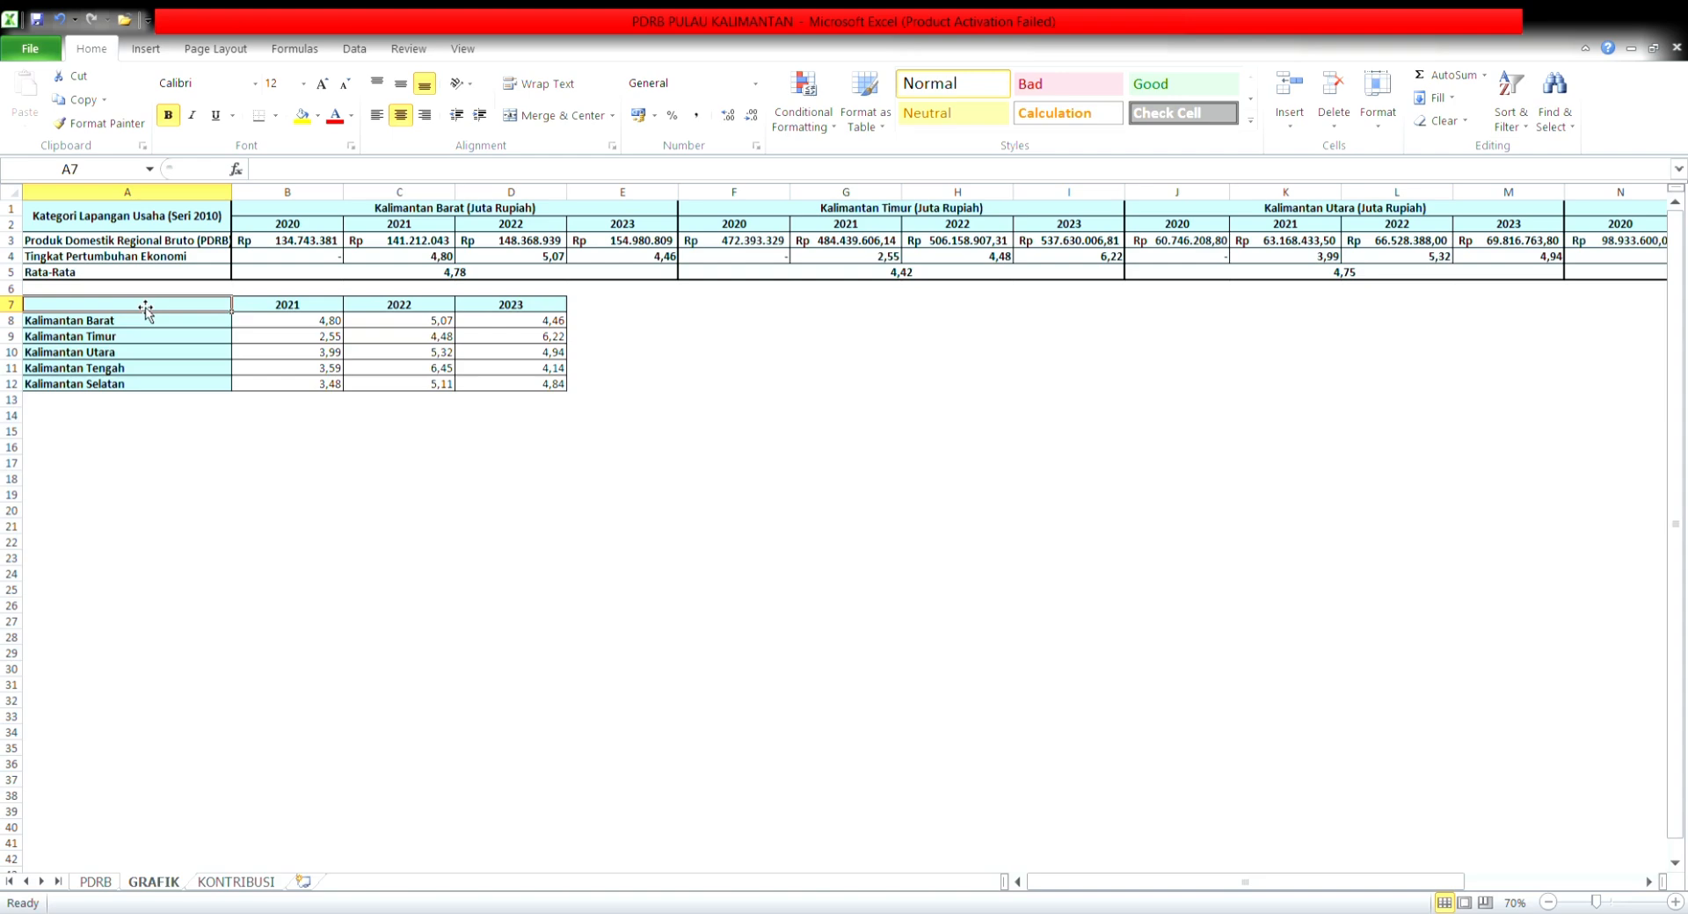
{"action": "left_click_drag", "start_coordinate": [145, 311], "coordinate": [554, 390]}
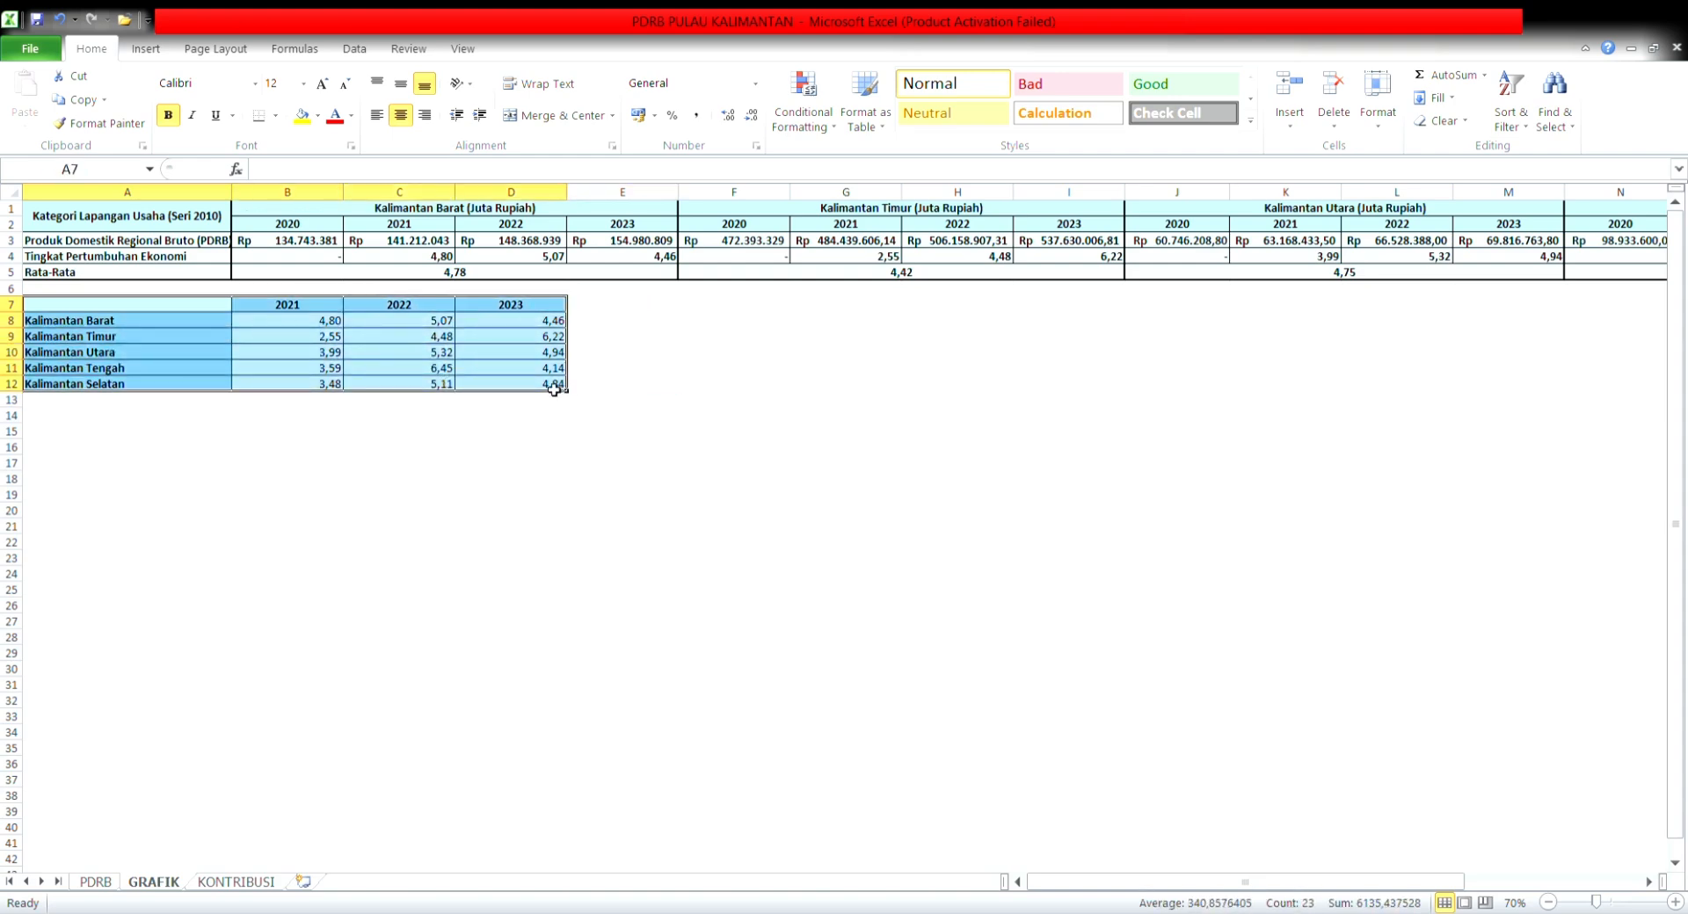
{"action": "left_click", "coordinate": [151, 50]}
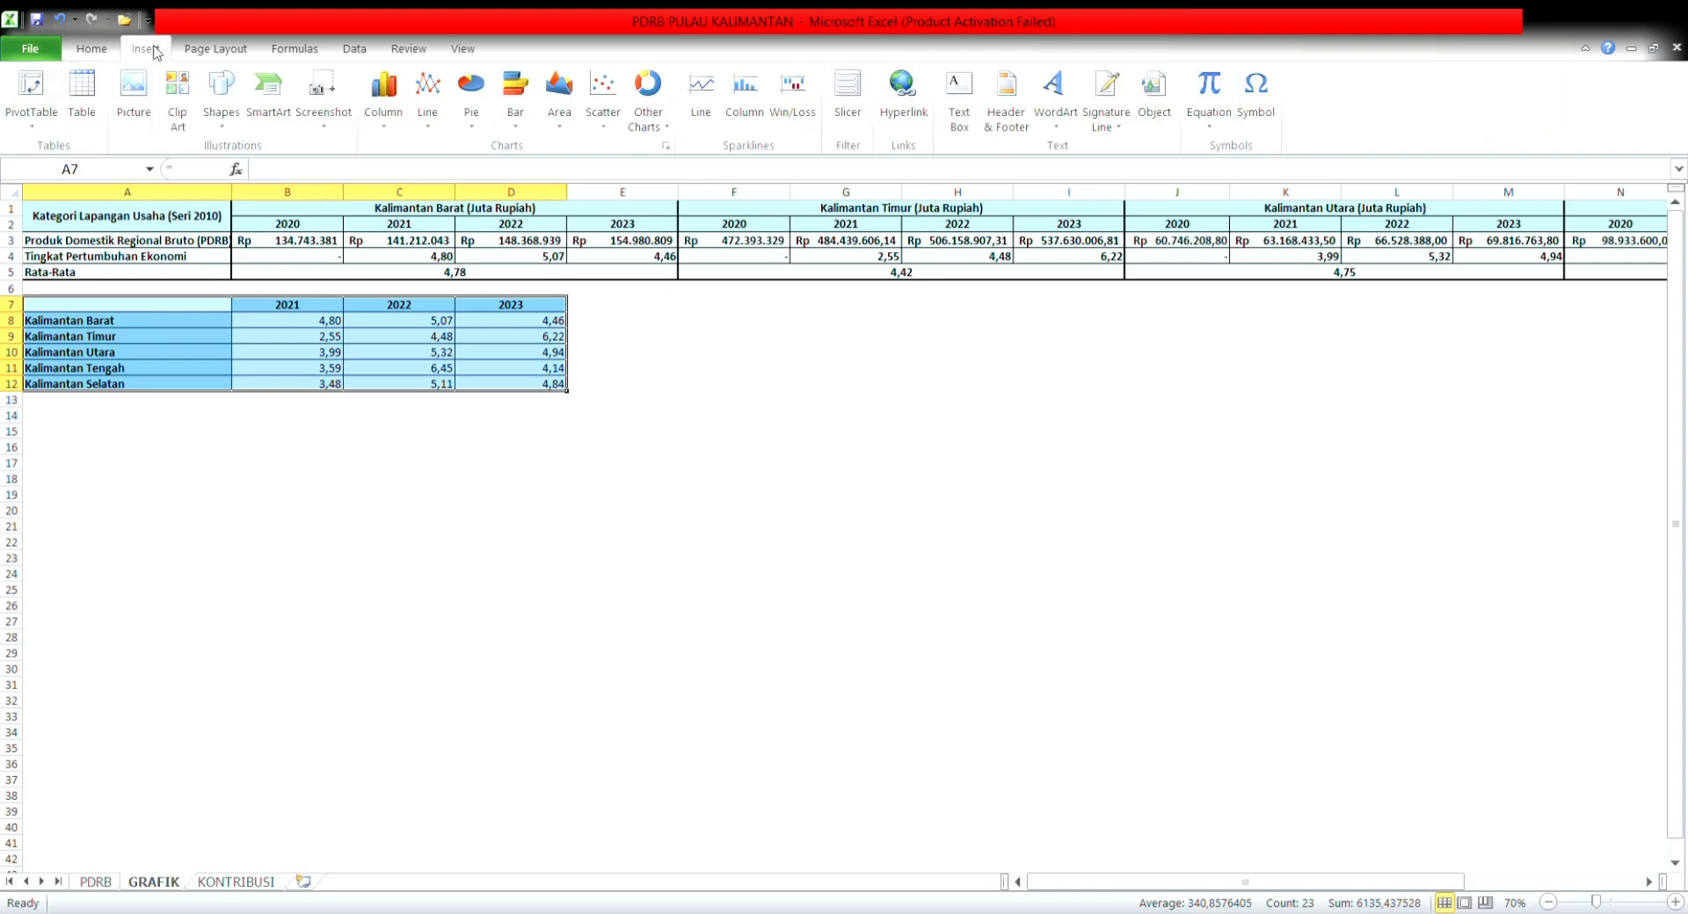
{"action": "left_click", "coordinate": [387, 134]}
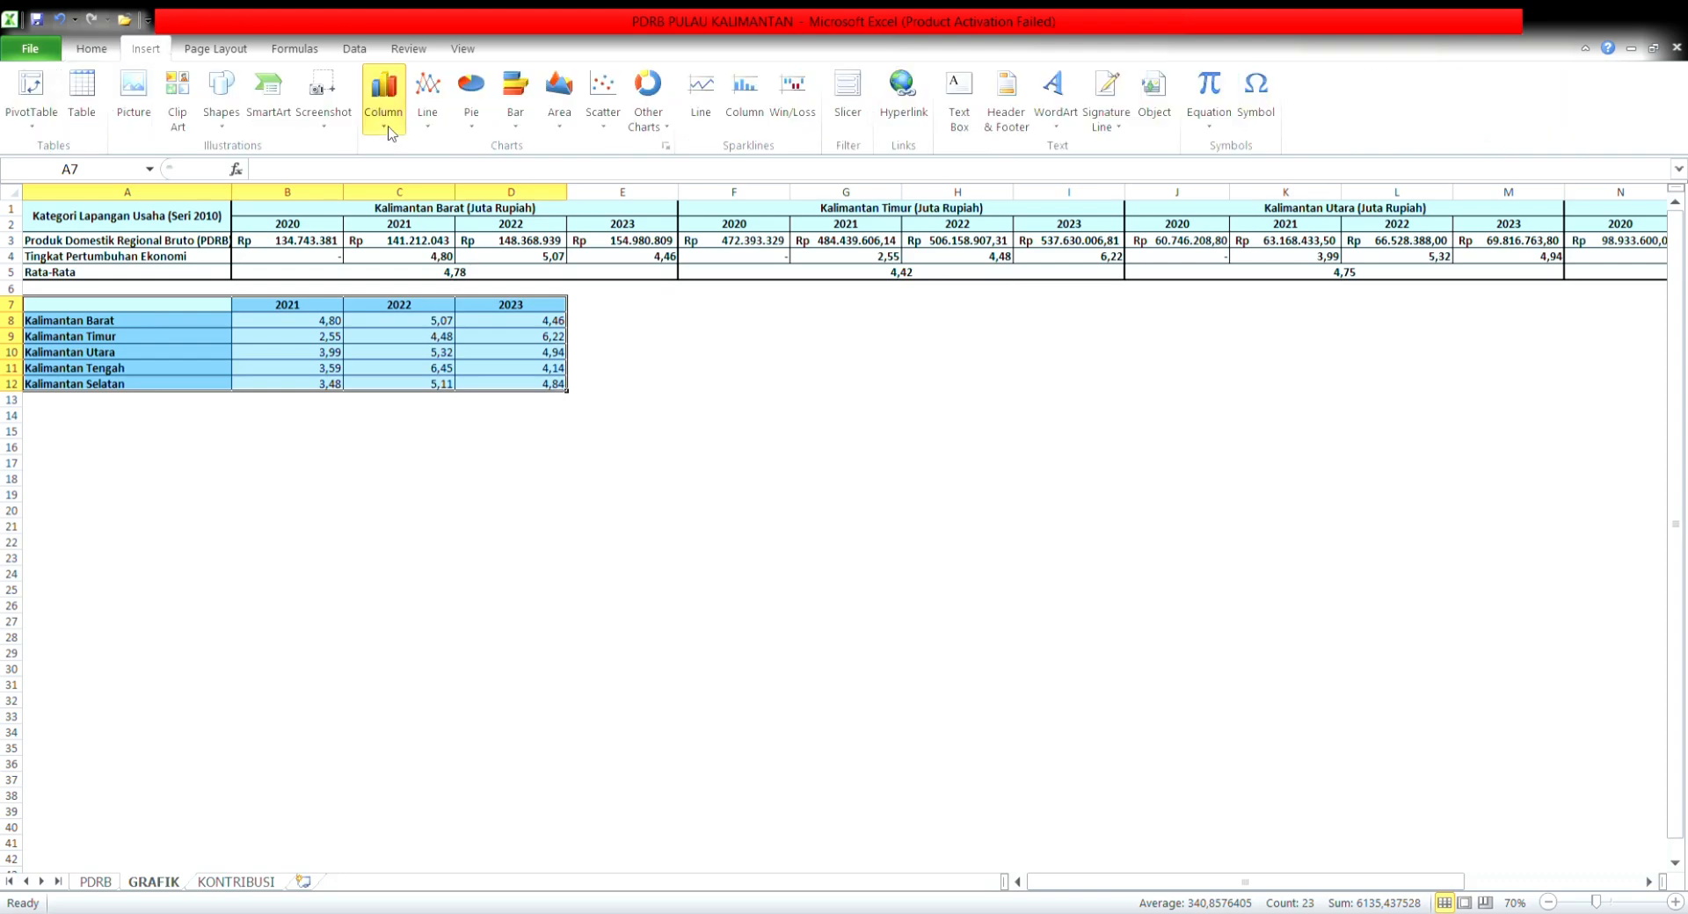
{"action": "left_click", "coordinate": [393, 193]}
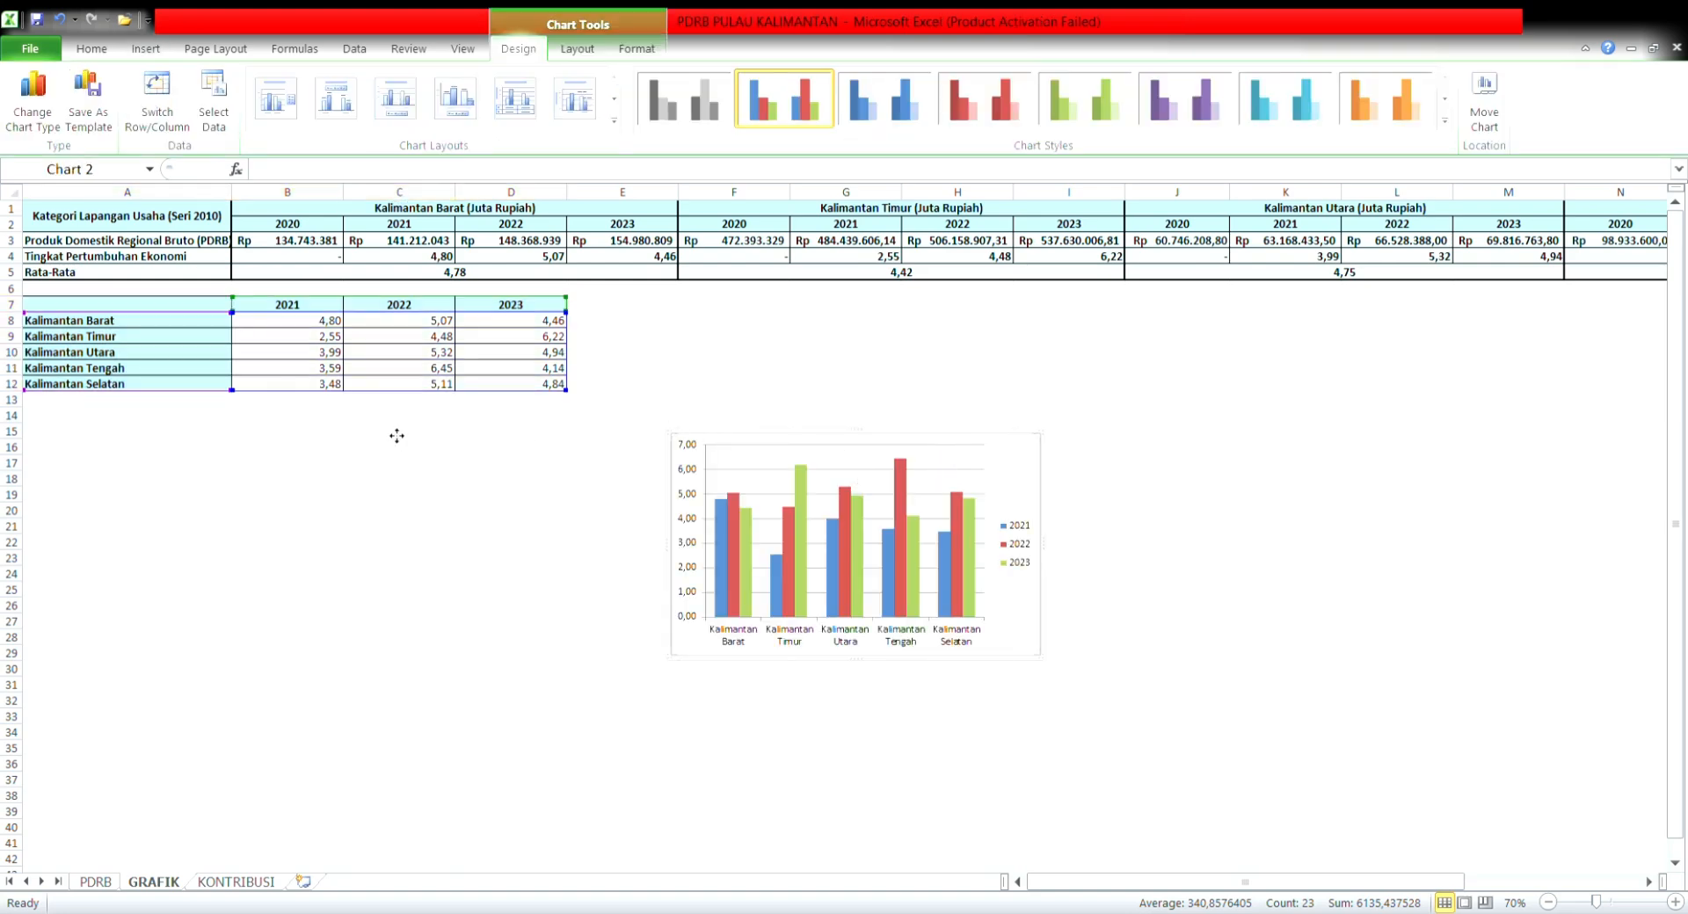
Step: Move the column chart directly below the growth table and enlarge it to about the table's width
{"action": "left_click_drag", "start_coordinate": [396, 436], "coordinate": [392, 436]}
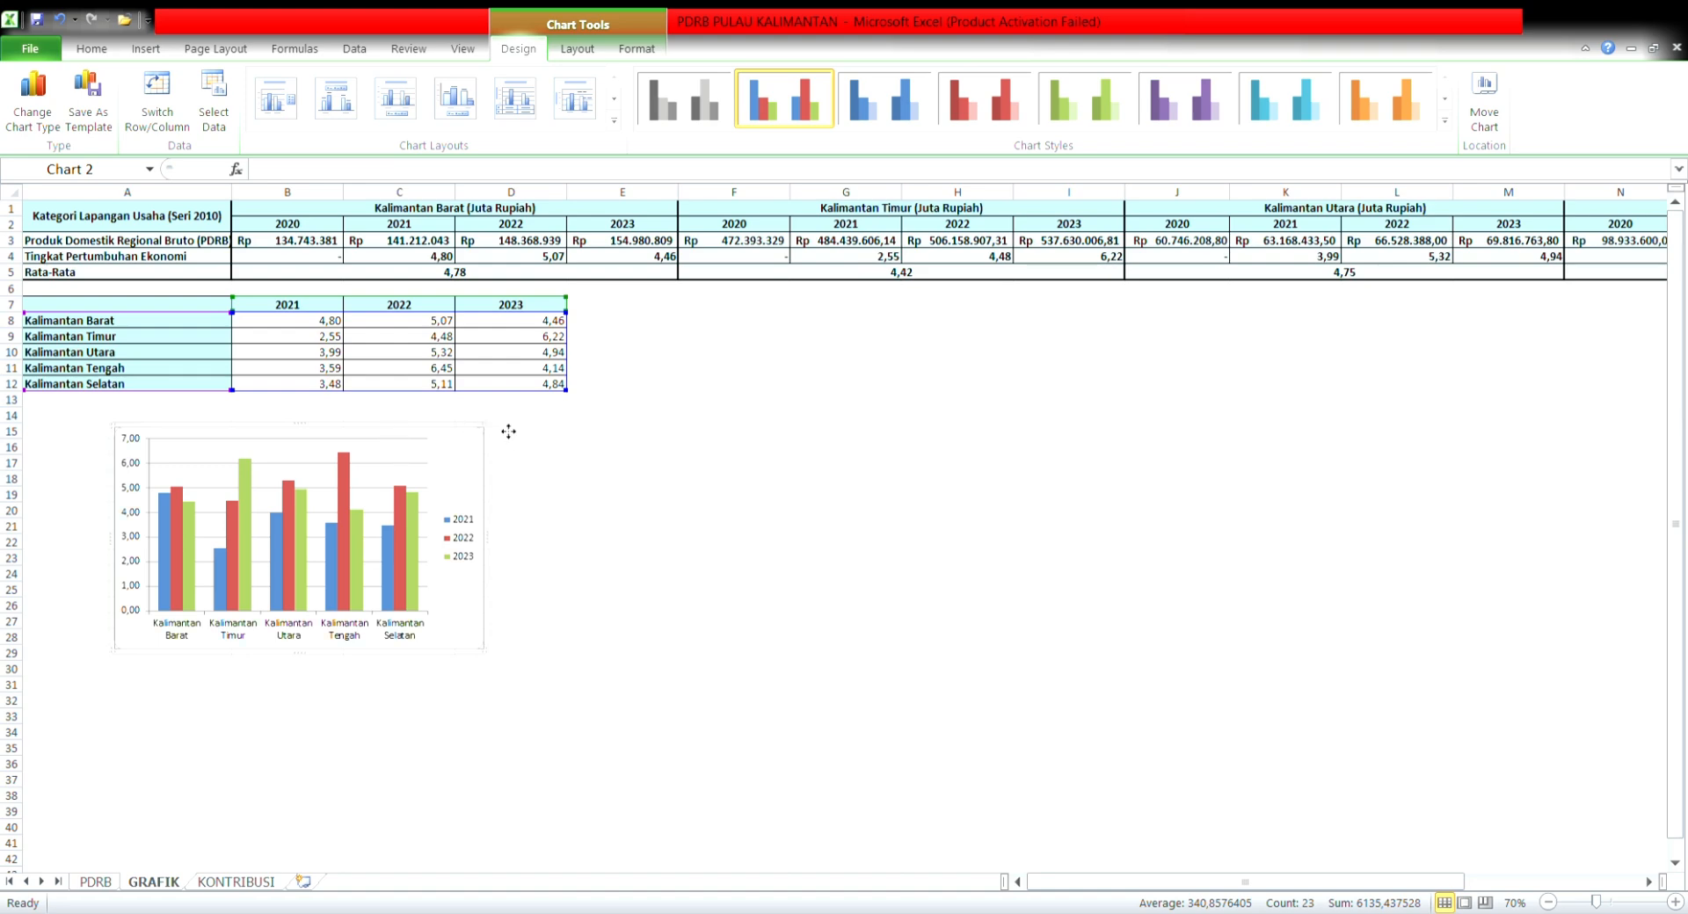
{"action": "mouse_move", "coordinate": [509, 432]}
{"action": "left_mouse_down"}
{"action": "mouse_move", "coordinate": [546, 416]}
{"action": "mouse_move", "coordinate": [448, 448]}
{"action": "mouse_move", "coordinate": [482, 423]}
{"action": "left_mouse_up"}
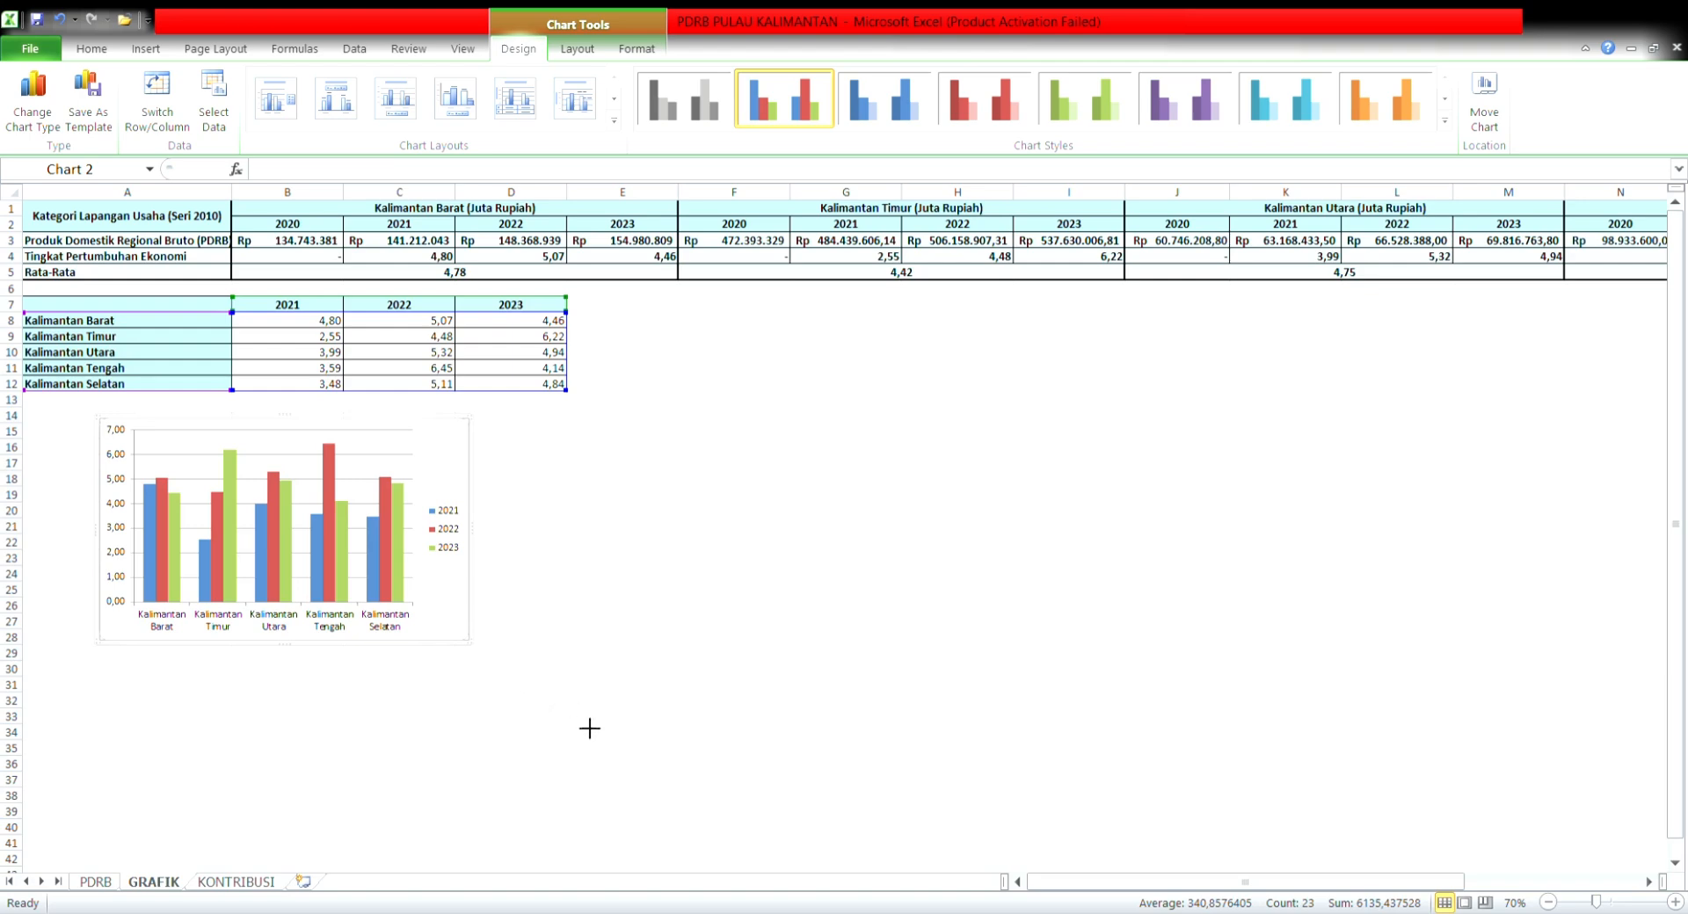
{"action": "left_click_drag", "start_coordinate": [589, 727], "coordinate": [583, 721]}
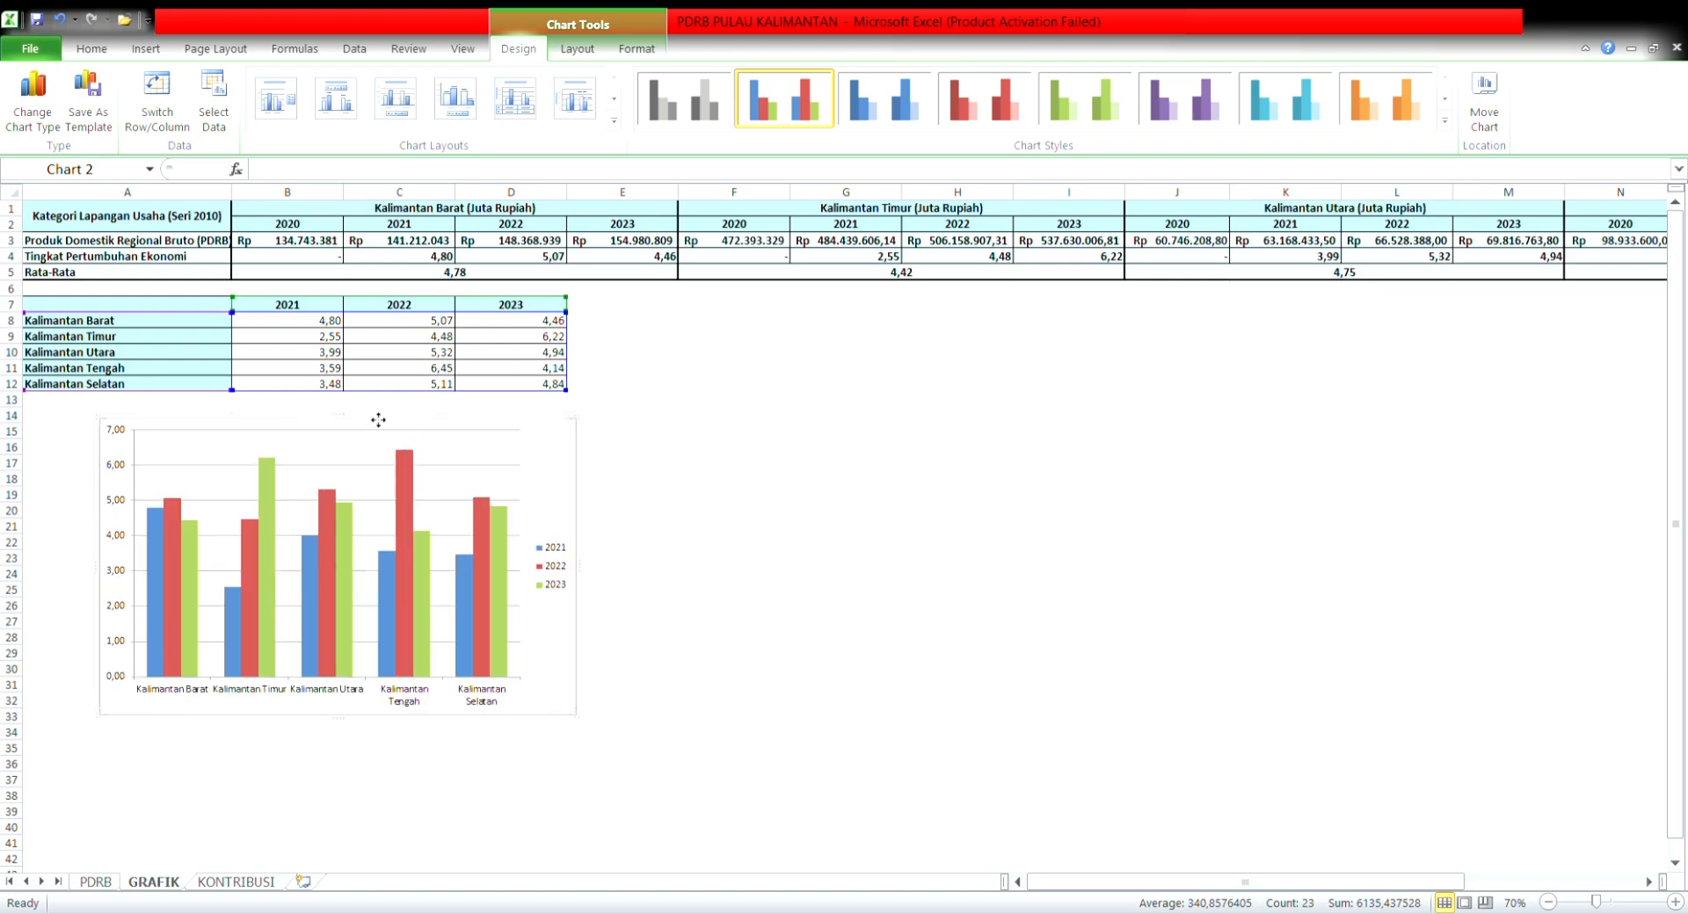
{"action": "left_click_drag", "start_coordinate": [378, 420], "coordinate": [378, 423]}
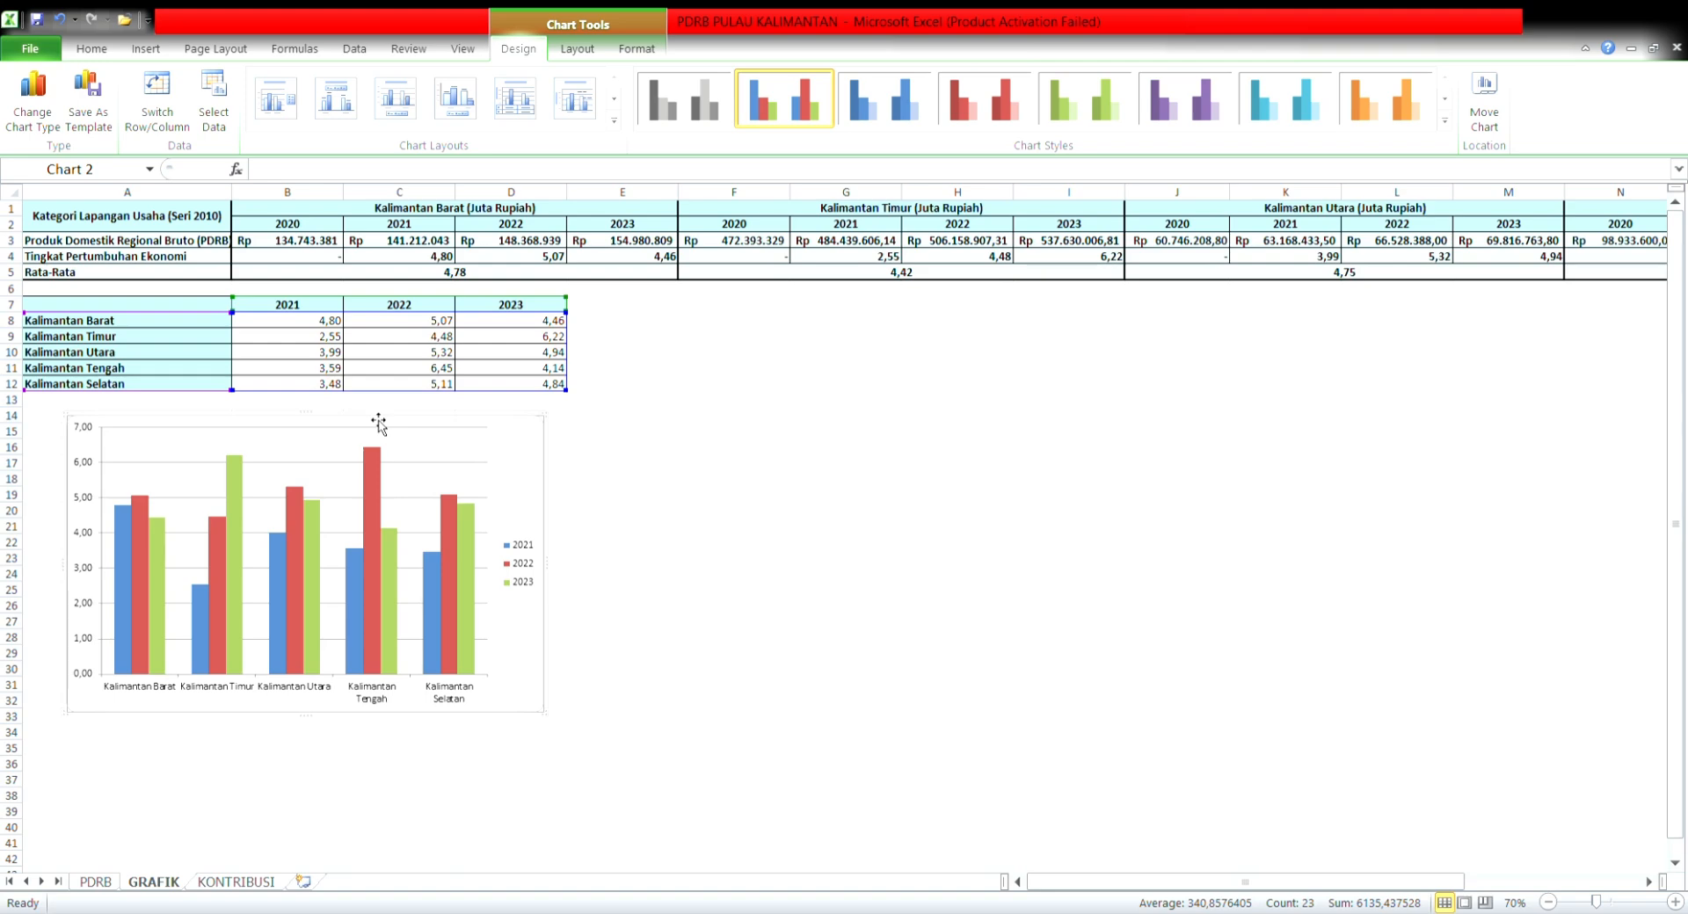
{"action": "left_click", "coordinate": [666, 608]}
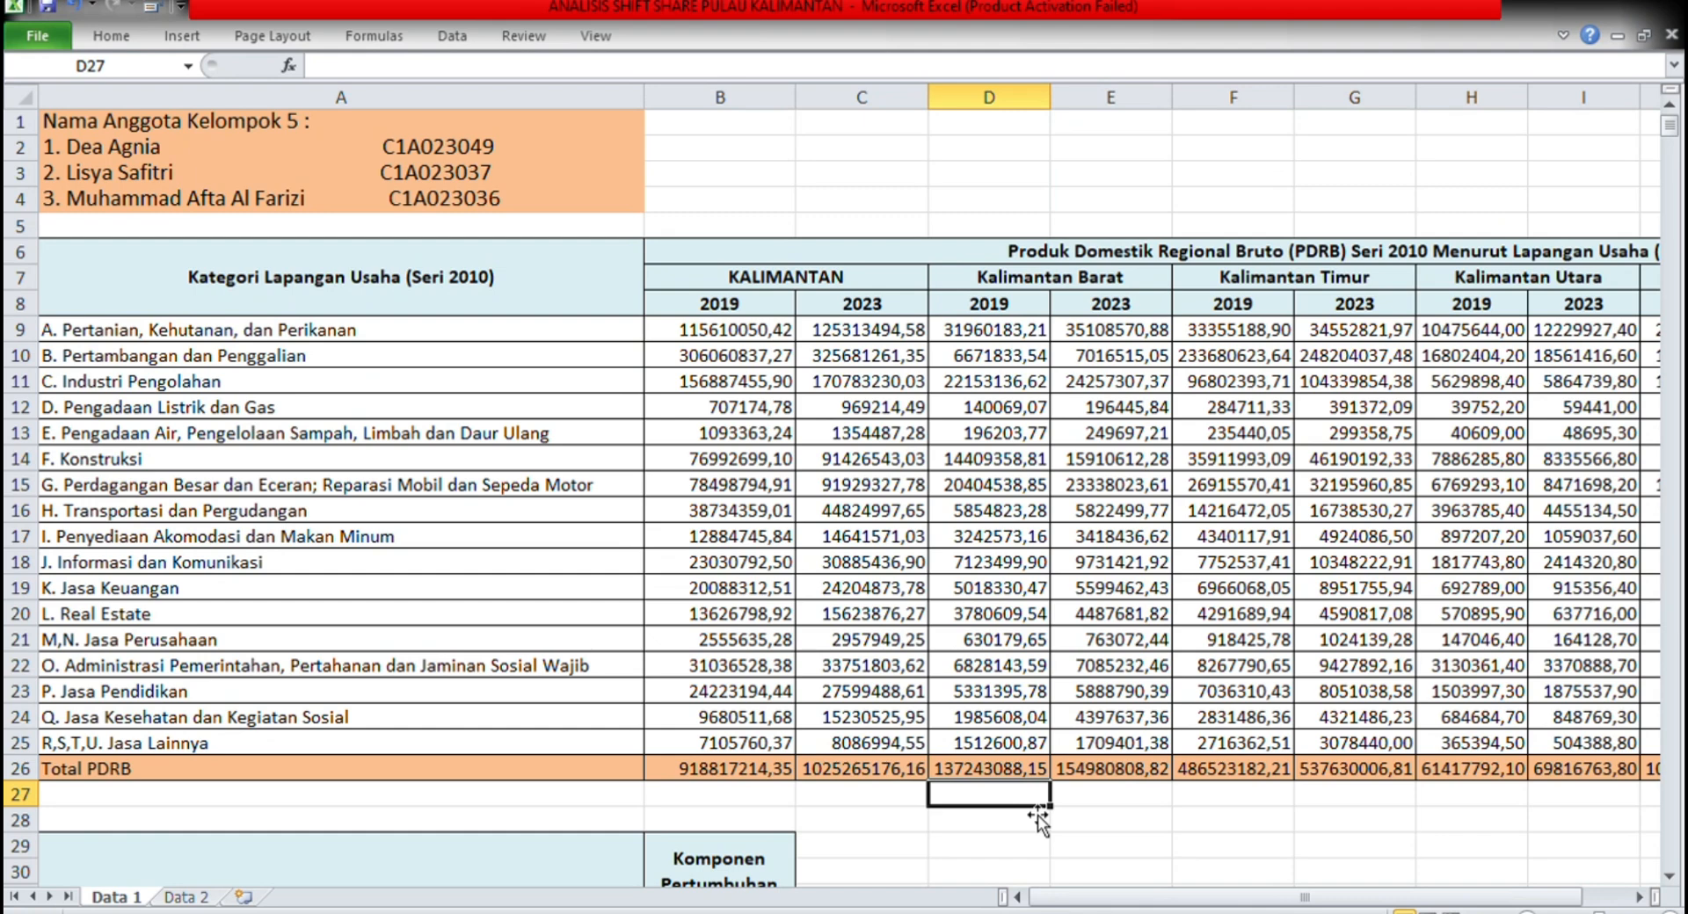
Step: In the shift share workbook's Data 1 sheet, enter =((C26/B26)-1)*100 in B34 as the KPN for Pertanian, Kehutanan, dan Perikanan
{"action": "scroll", "coordinate": [848, 800], "scroll_direction": "down", "scroll_amount": 1}
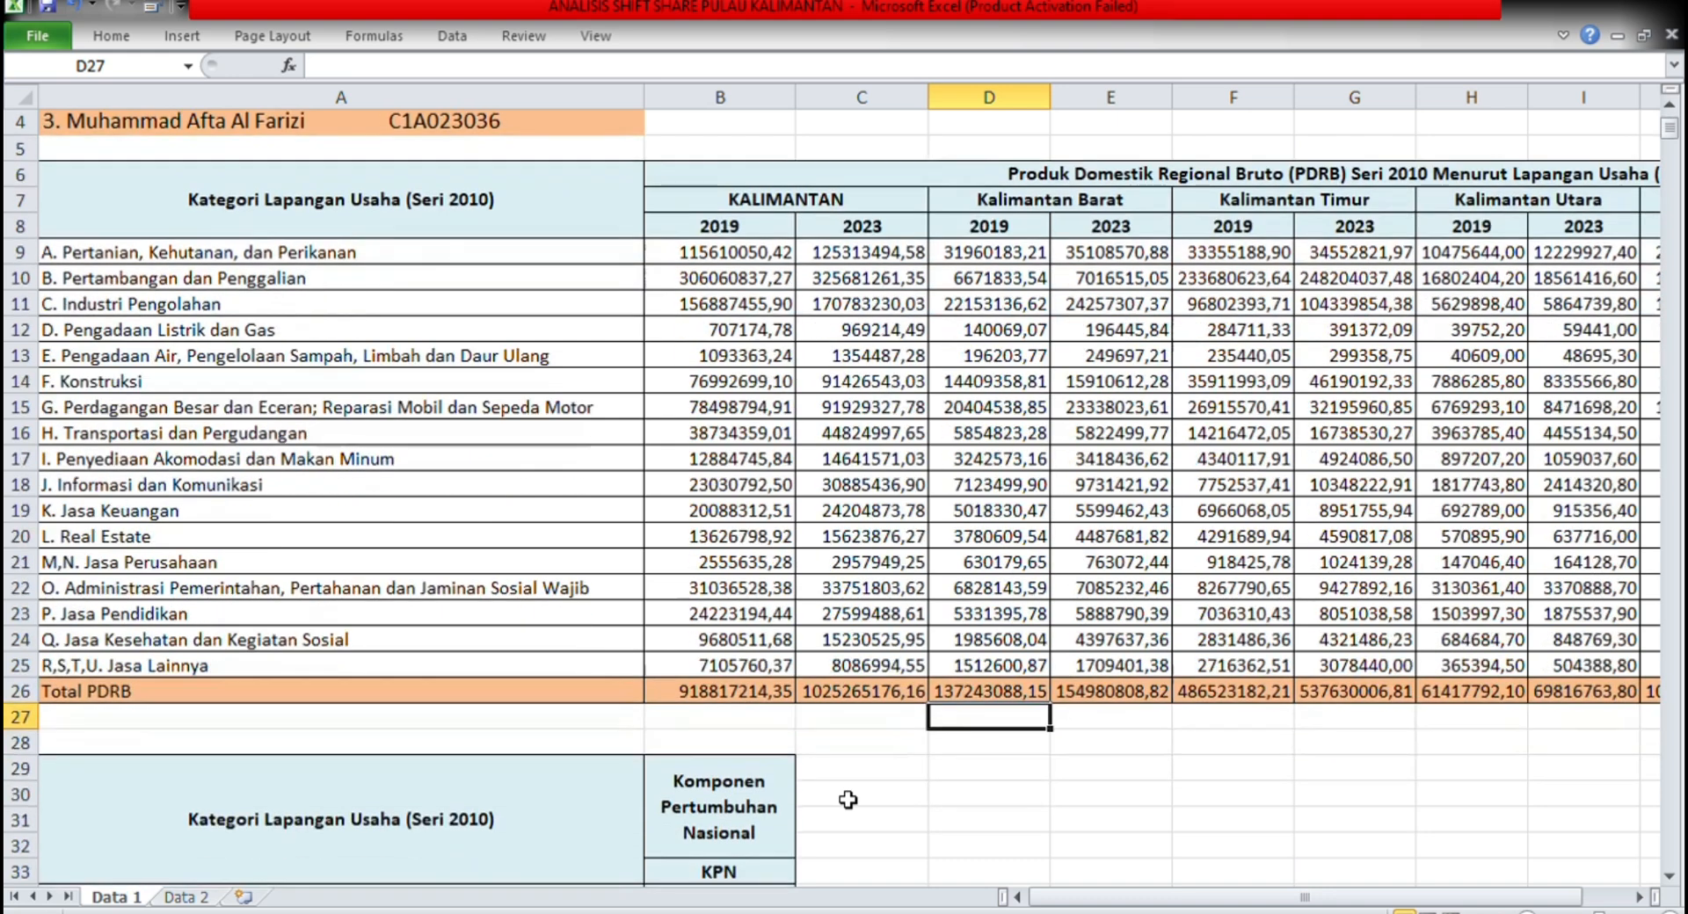
{"action": "scroll", "coordinate": [847, 800], "scroll_direction": "down", "scroll_amount": 1}
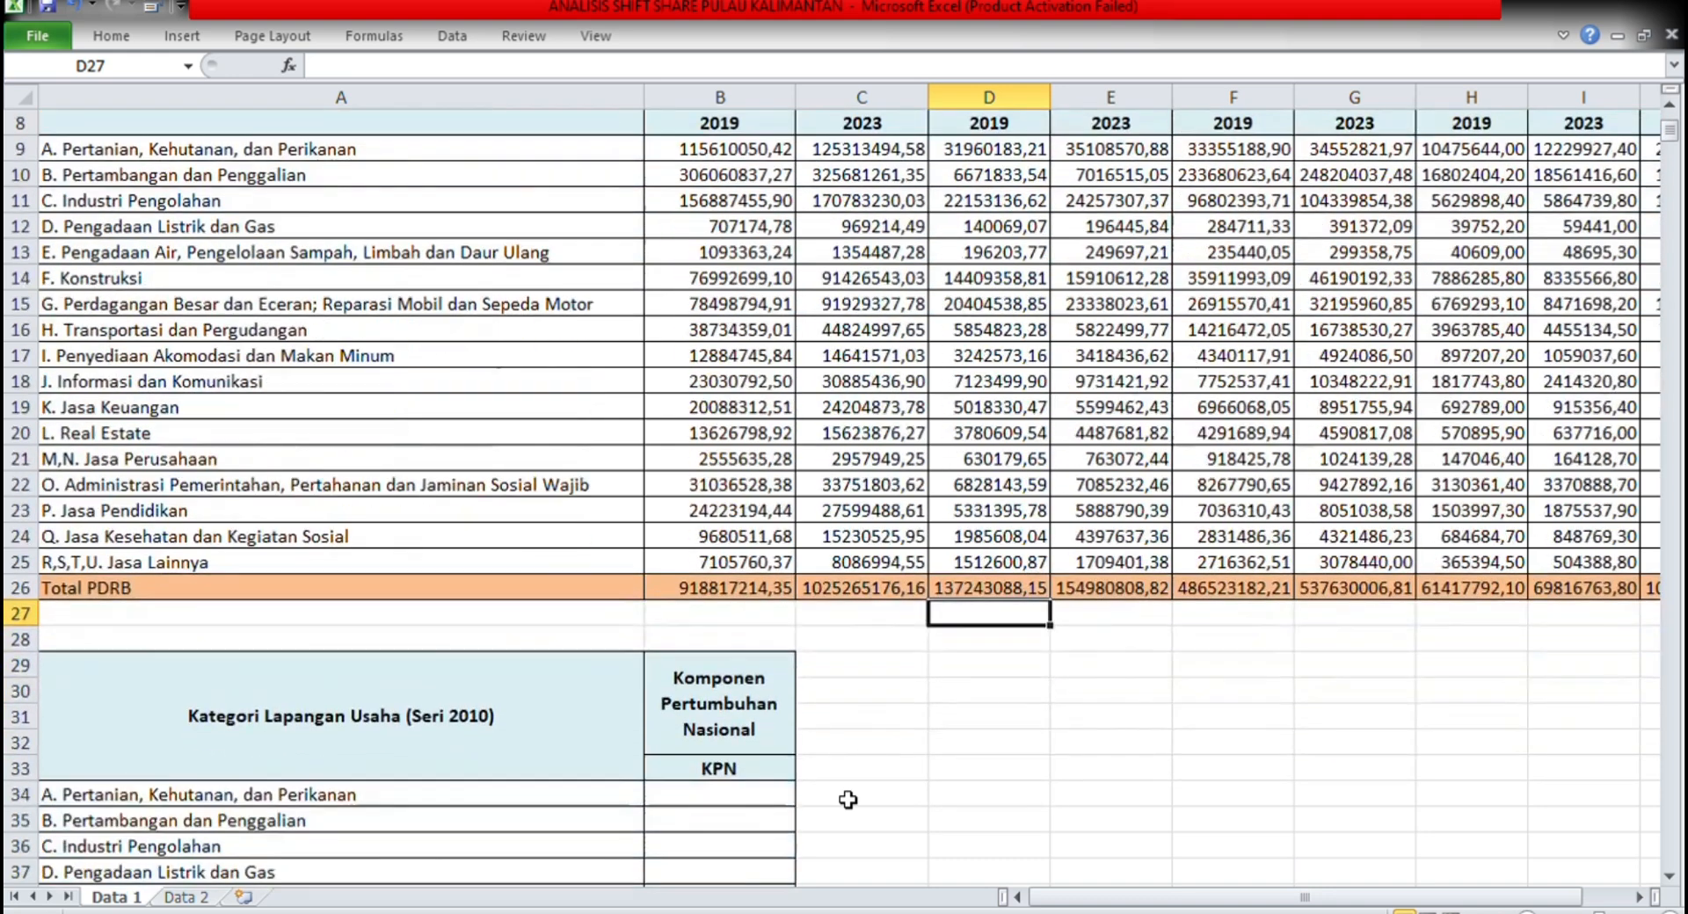
{"action": "left_click", "coordinate": [730, 796]}
{"action": "type", "text": "="}
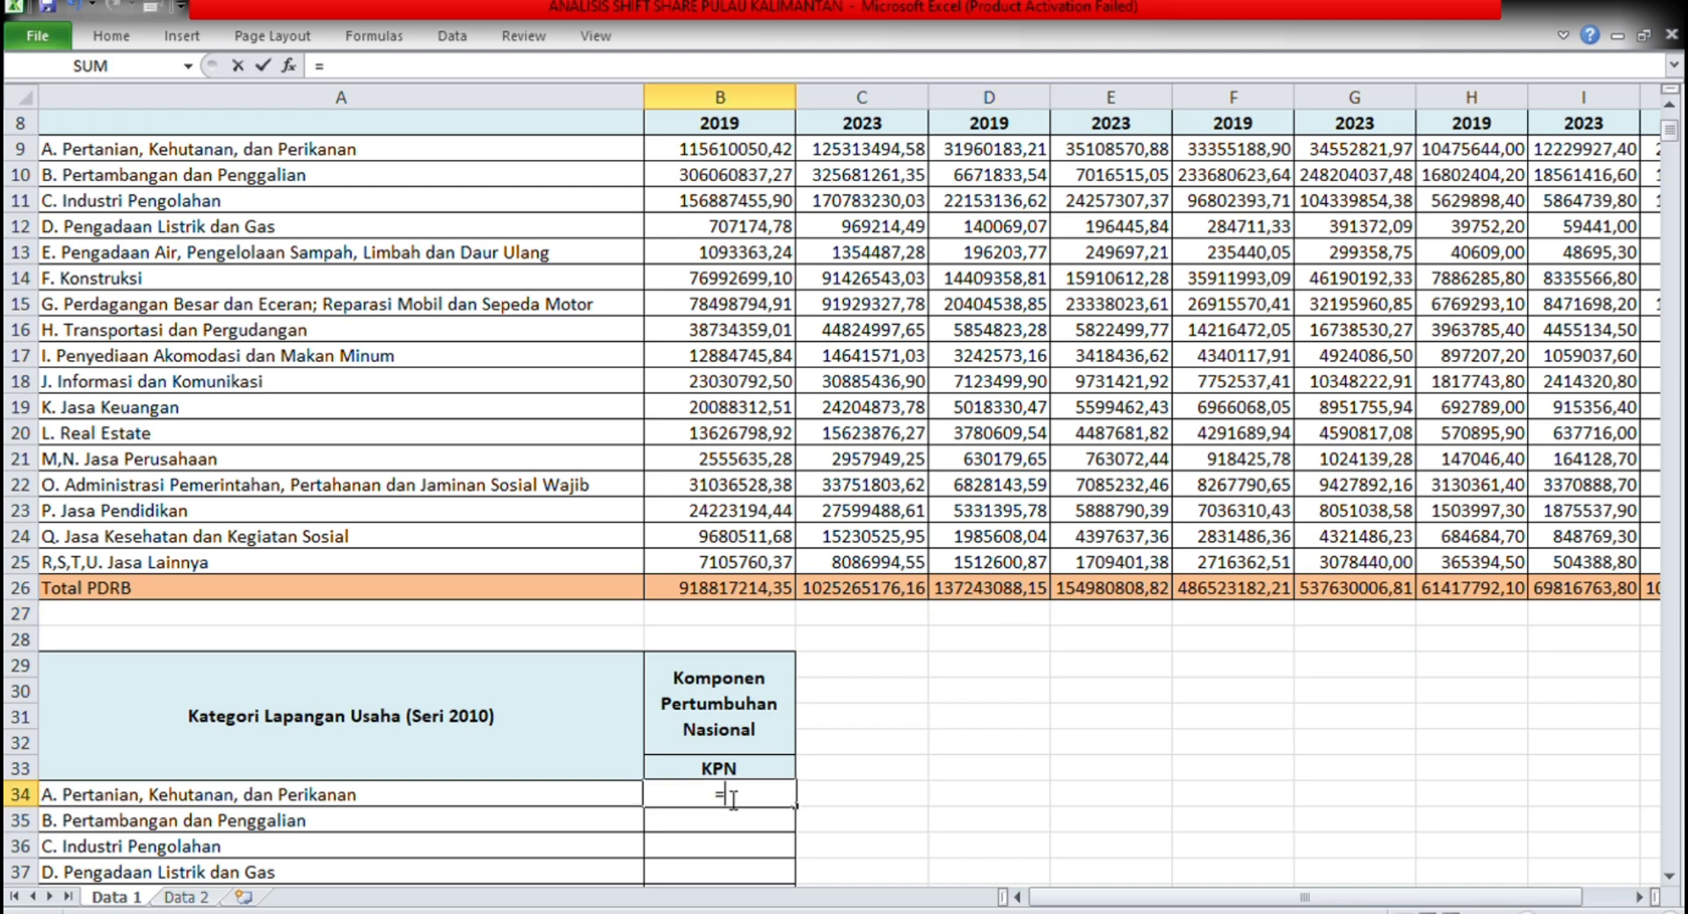
{"action": "type", "text": "(("}
{"action": "left_click", "coordinate": [861, 596]}
{"action": "type", "text": "/"}
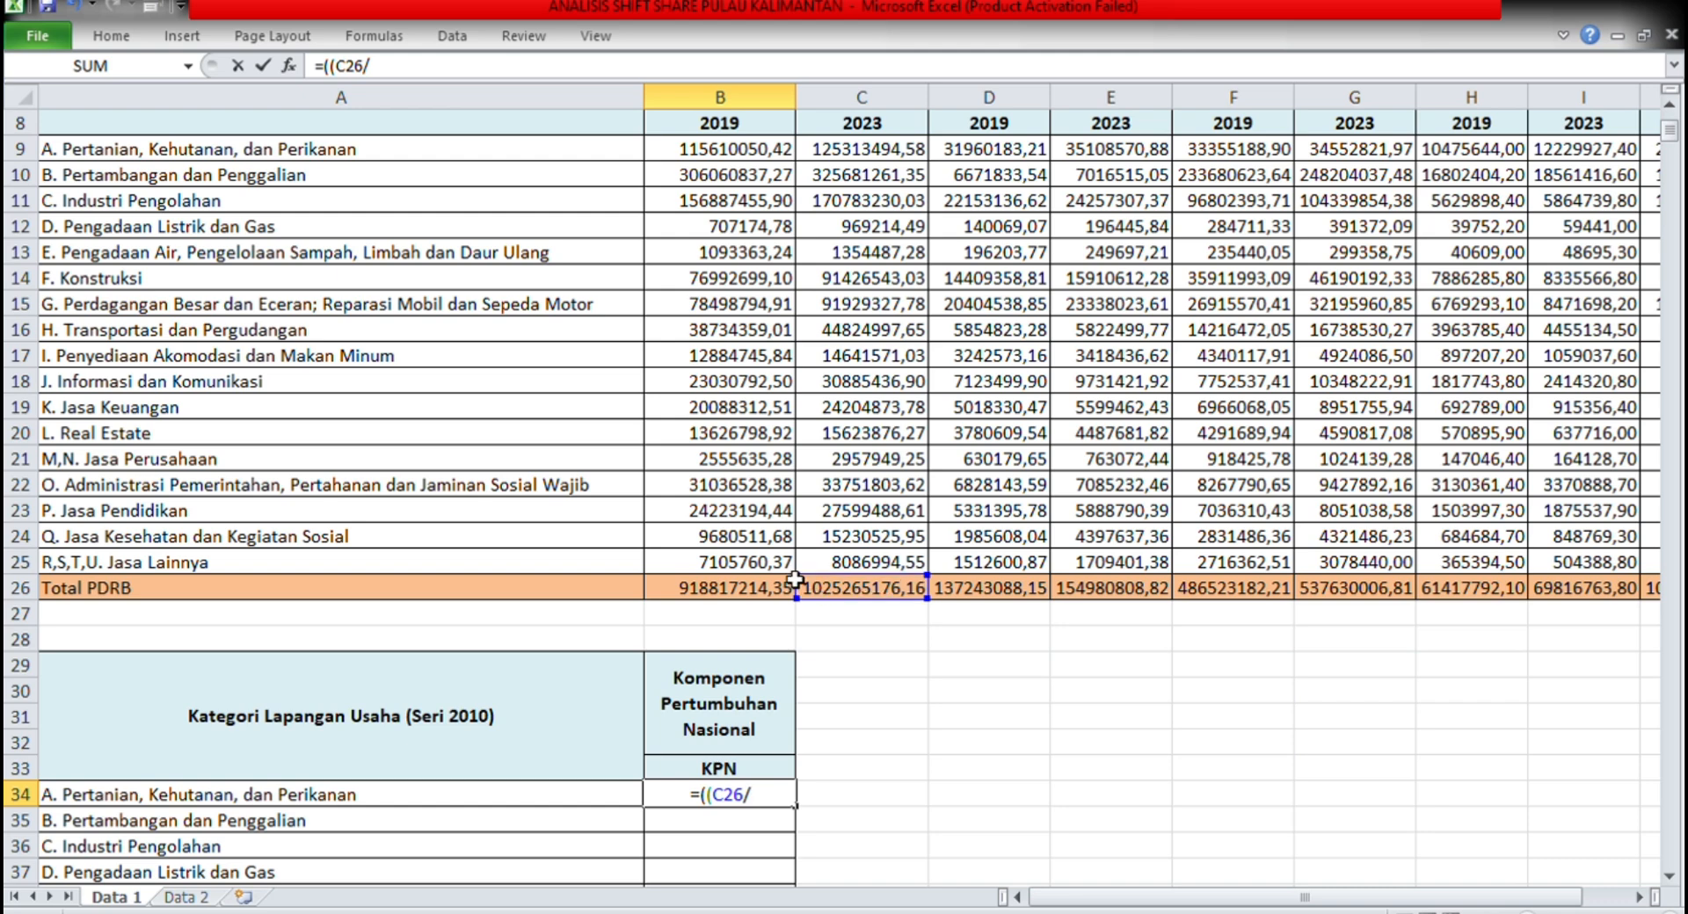
{"action": "left_click", "coordinate": [764, 583]}
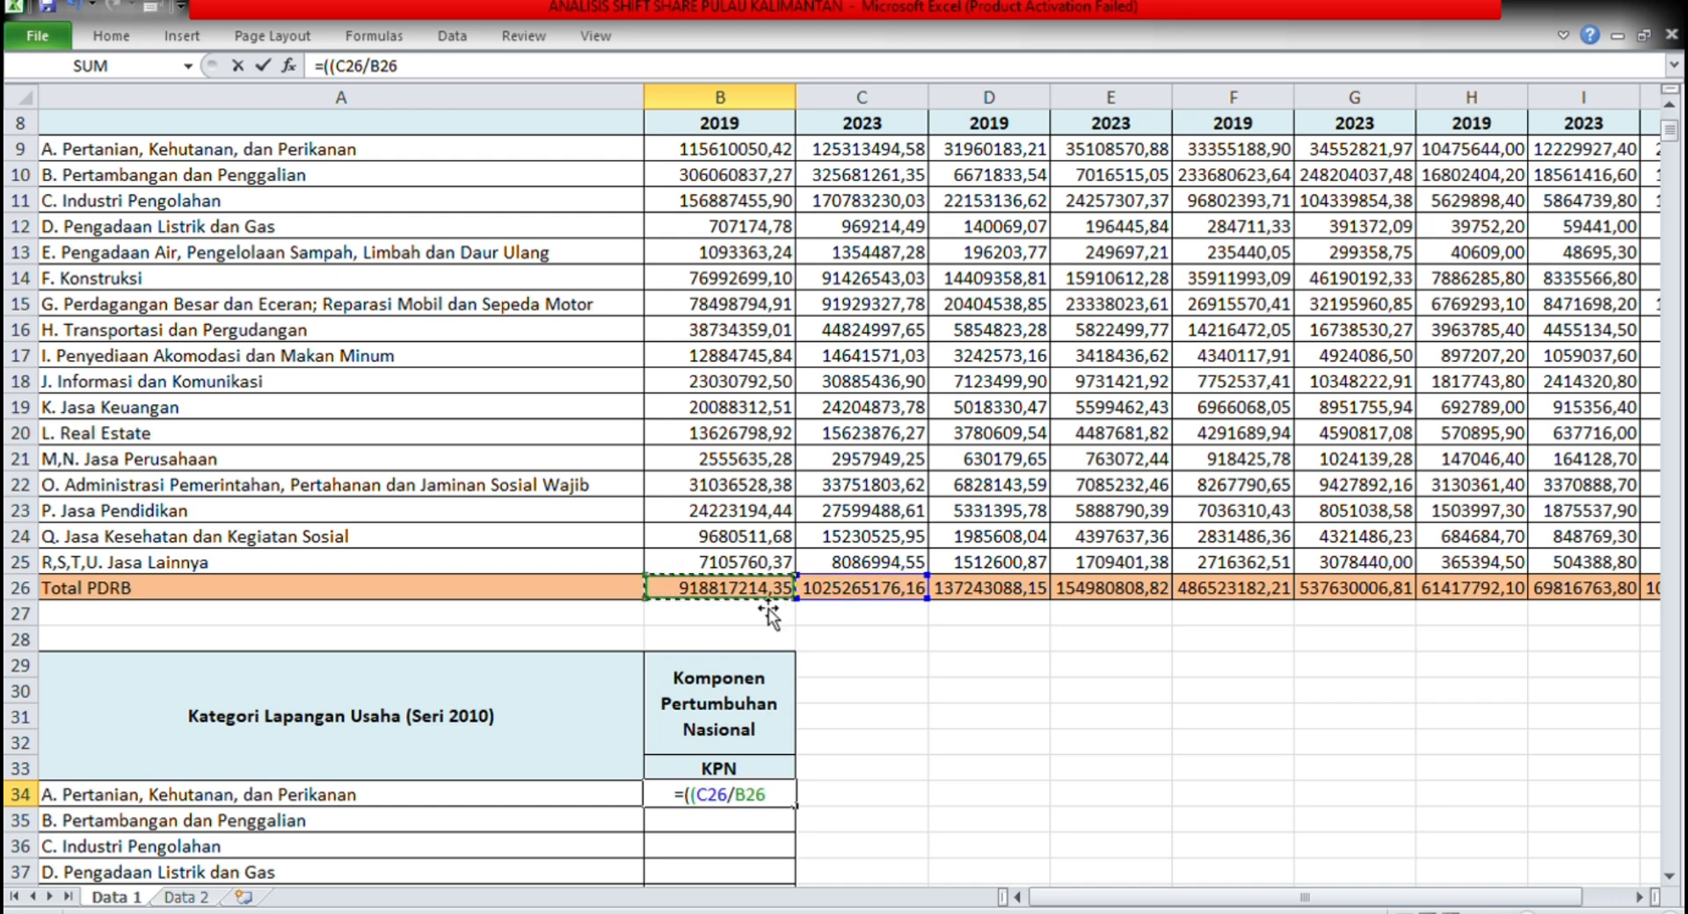
{"action": "type", "text": ")-"}
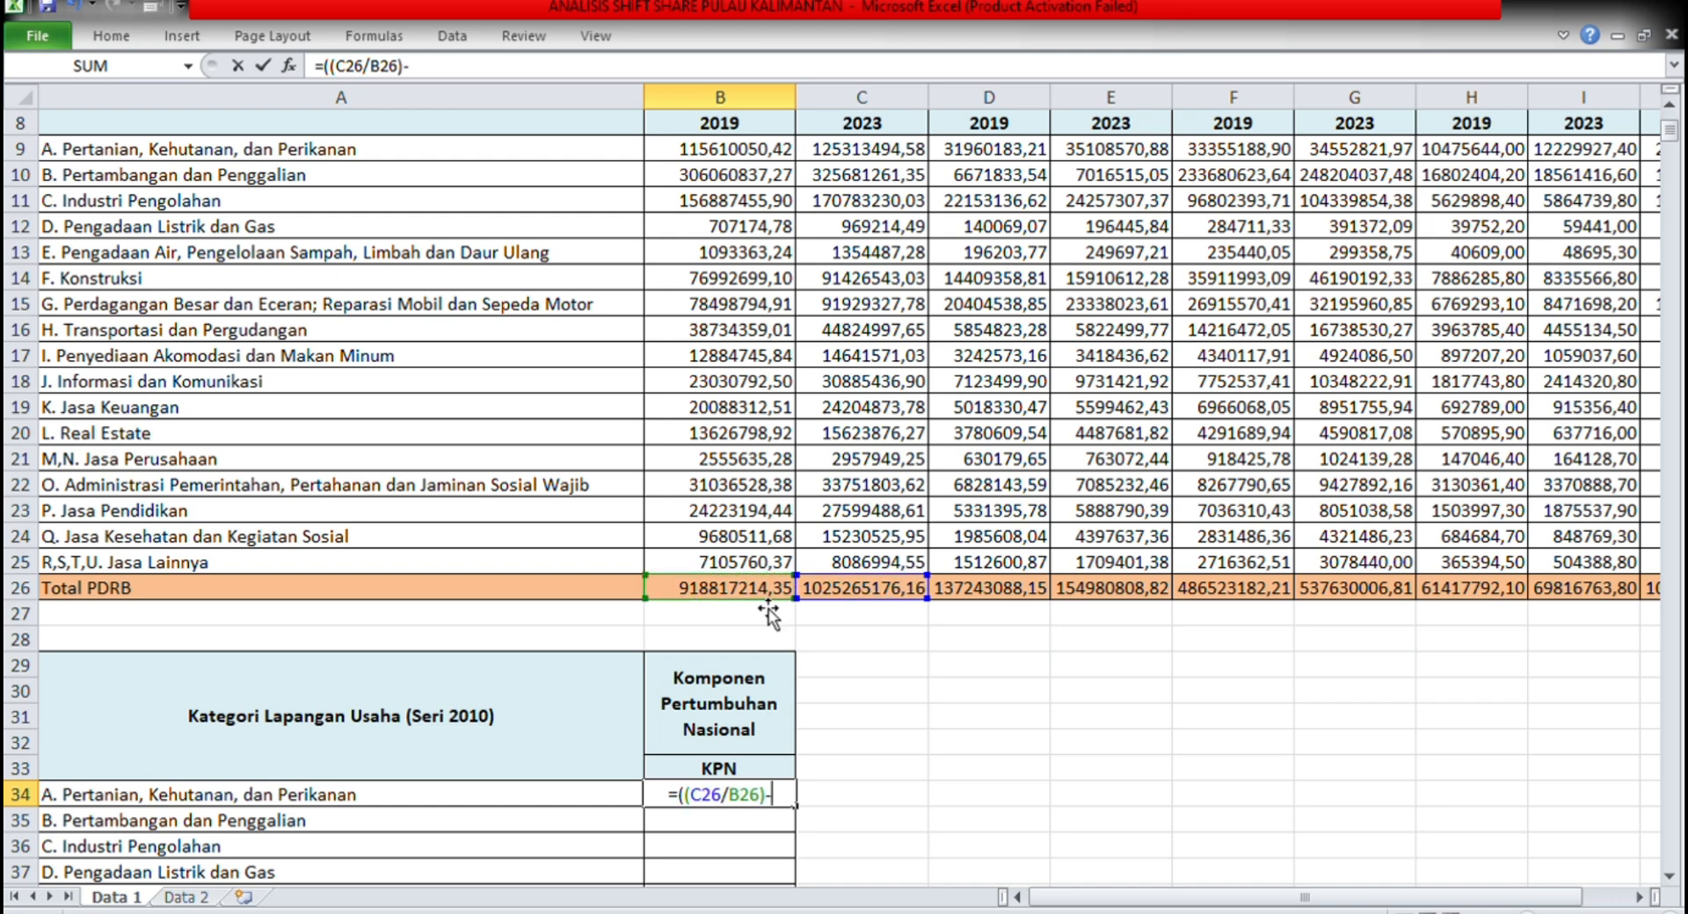
{"action": "type", "text": "1)"}
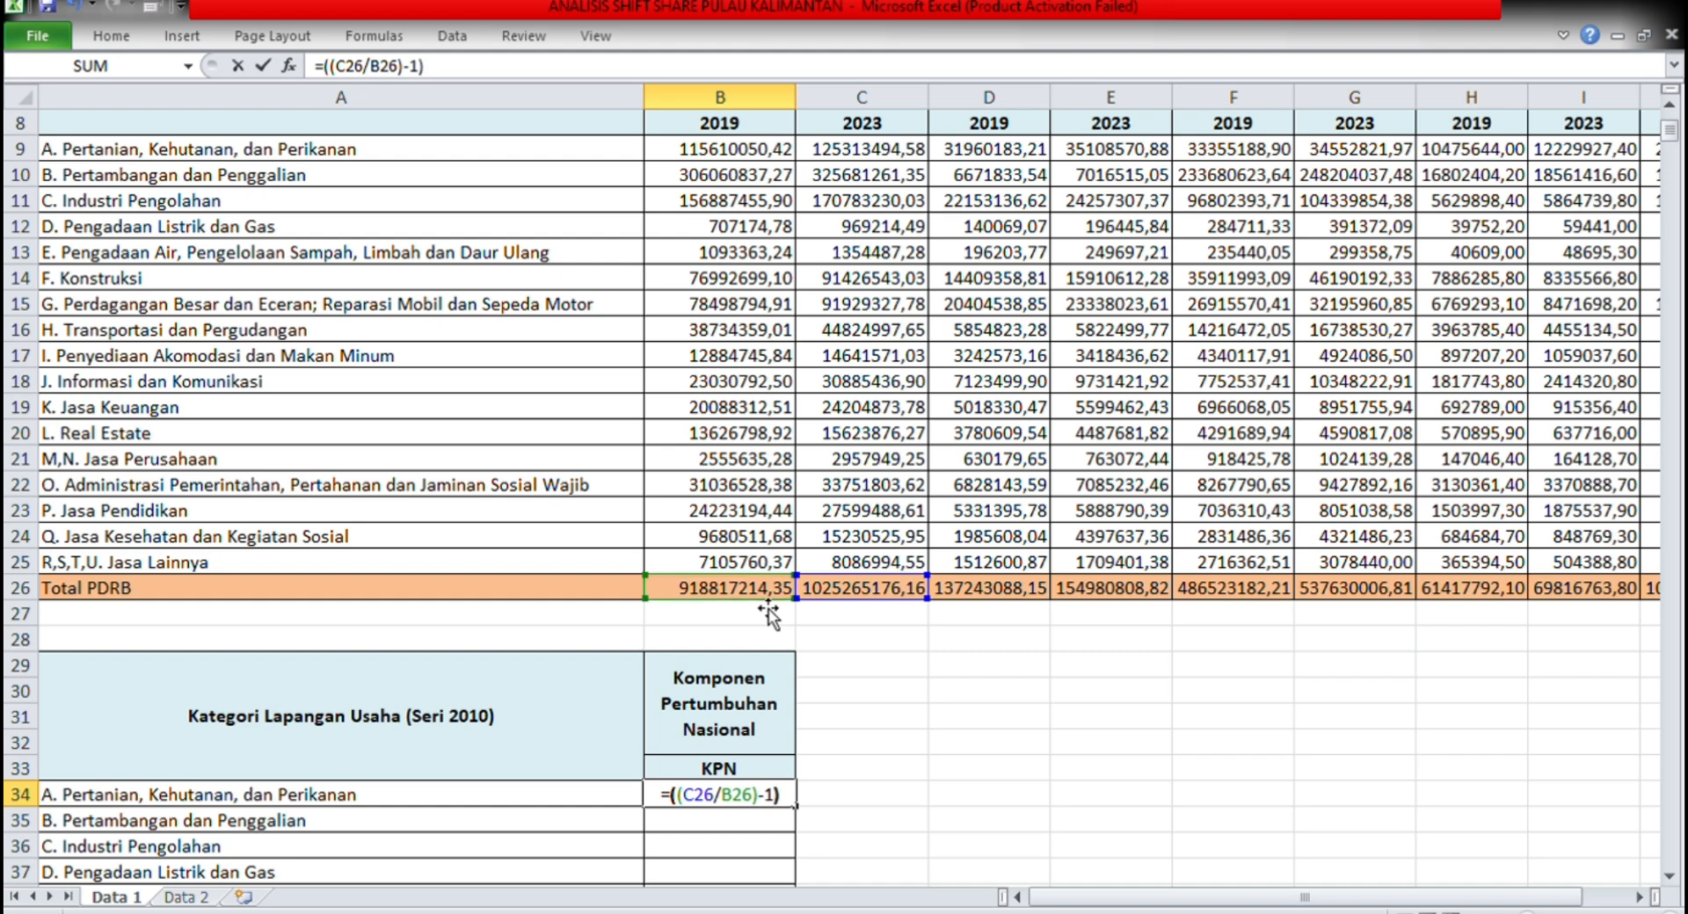
{"action": "type", "text": "*100"}
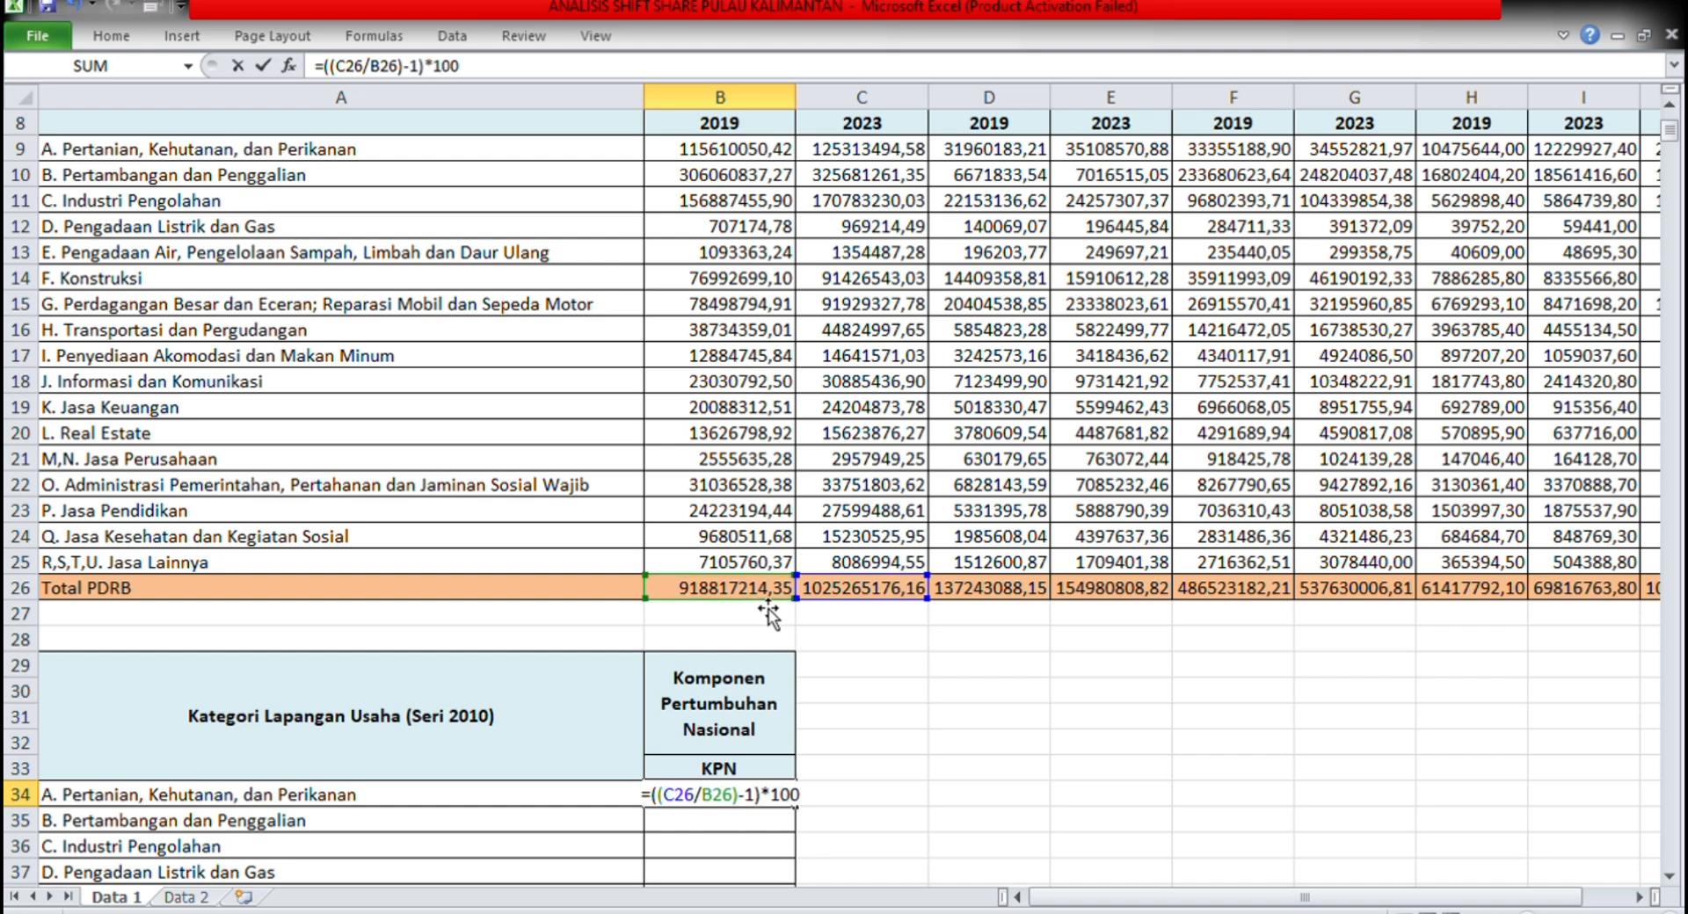
{"action": "key", "text": "Return"}
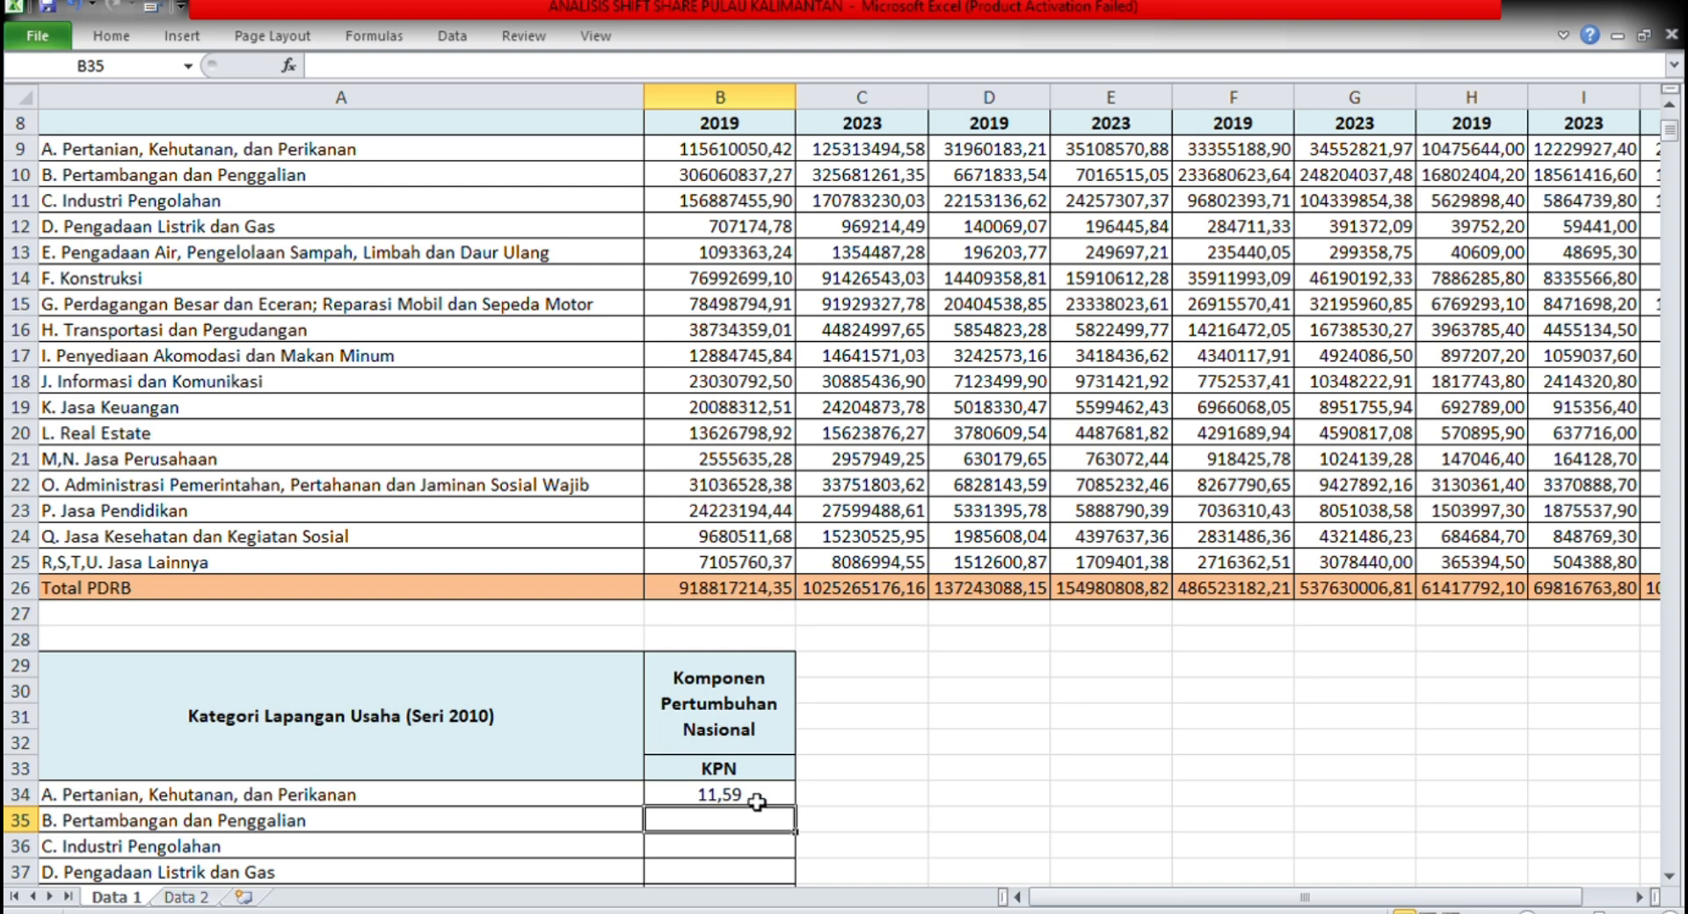
Step: Make the total PDRB references in B34's KPN formula absolute, giving =(($C$26/$B$26)-1)*100
{"action": "scroll", "coordinate": [759, 804], "scroll_direction": "down", "scroll_amount": 4}
{"action": "scroll", "coordinate": [759, 804], "scroll_direction": "down", "scroll_amount": 2}
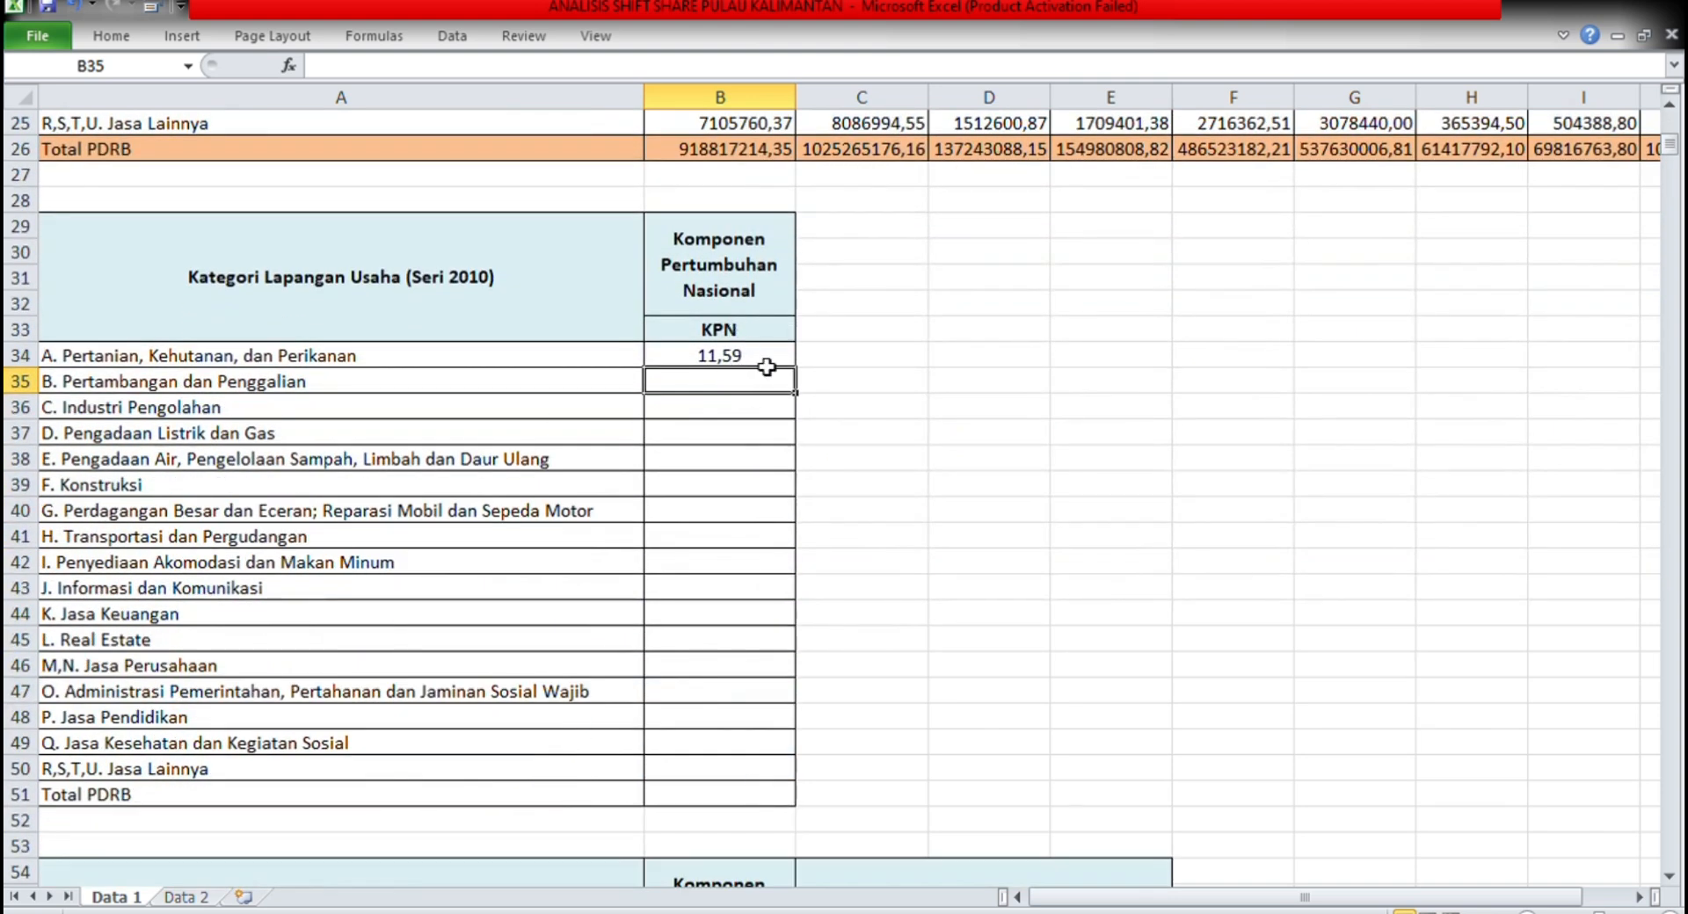
{"action": "left_click", "coordinate": [765, 366]}
{"action": "left_click", "coordinate": [348, 68]}
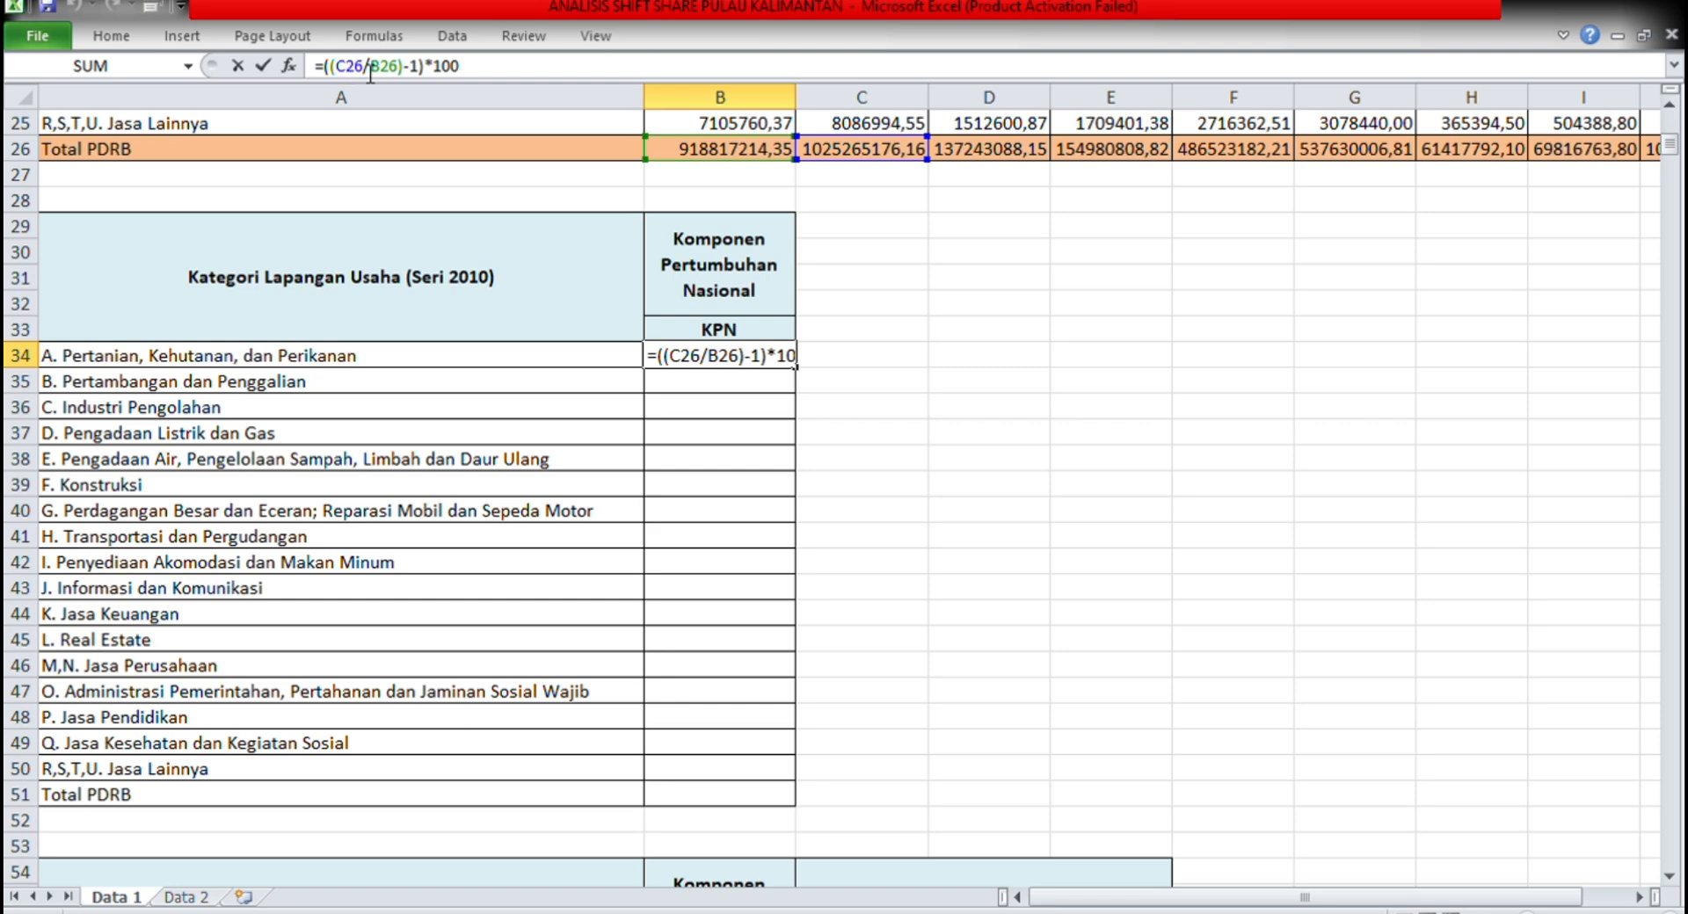
{"action": "double_click", "coordinate": [370, 70]}
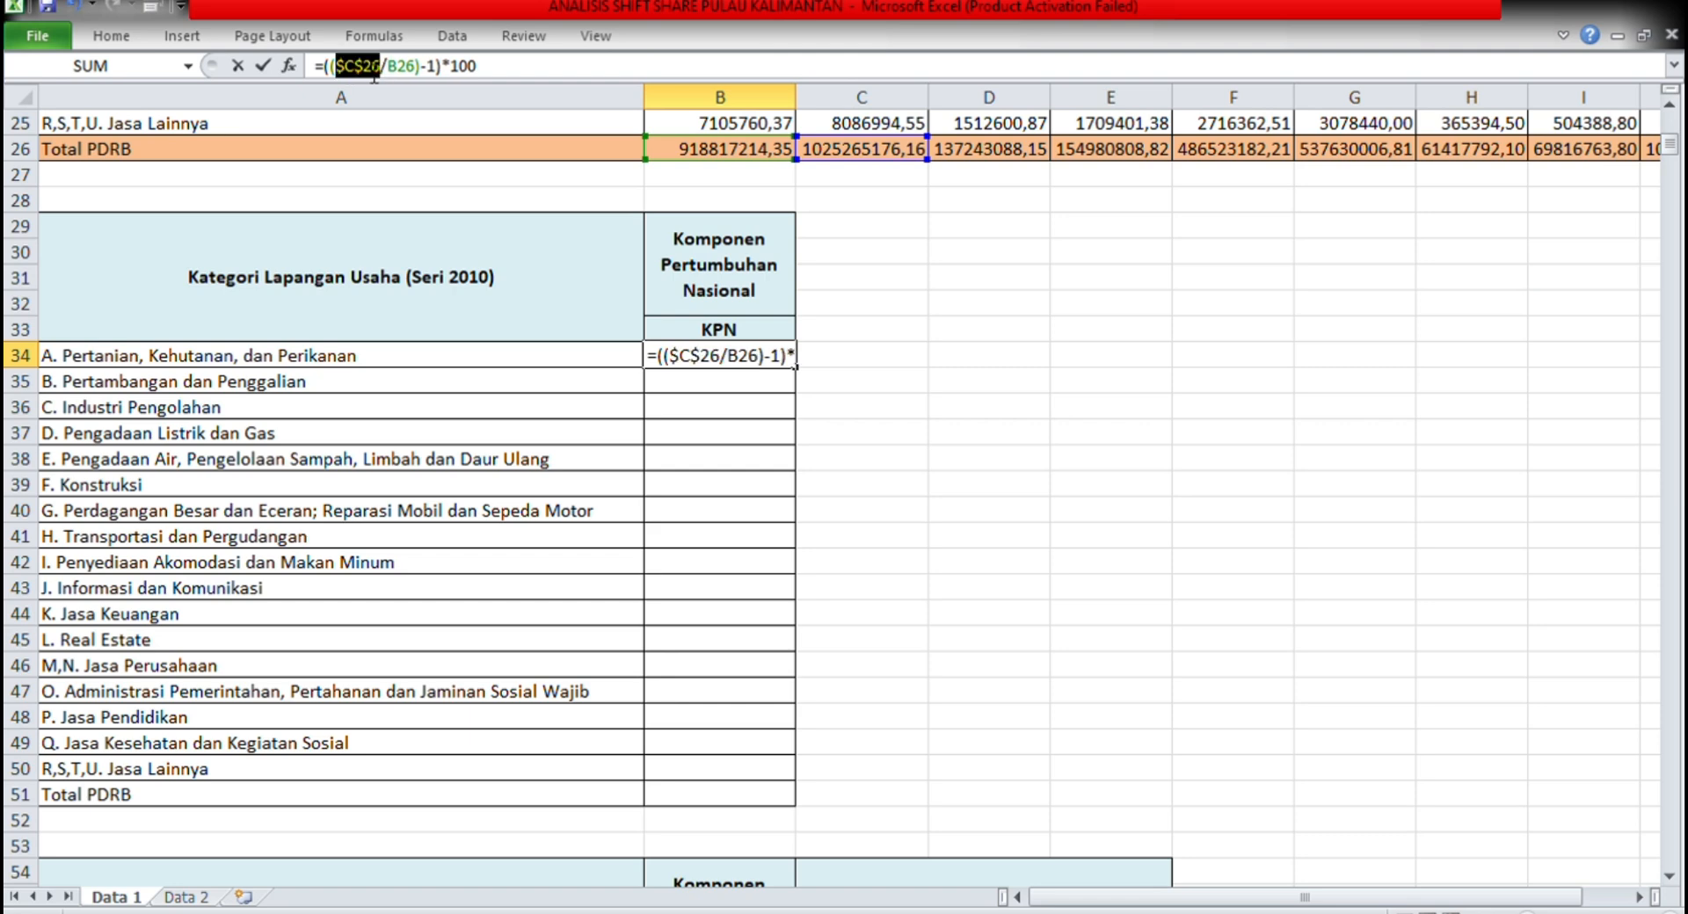
{"action": "key", "text": "F4"}
{"action": "double_click", "coordinate": [399, 71]}
{"action": "key", "text": "F4"}
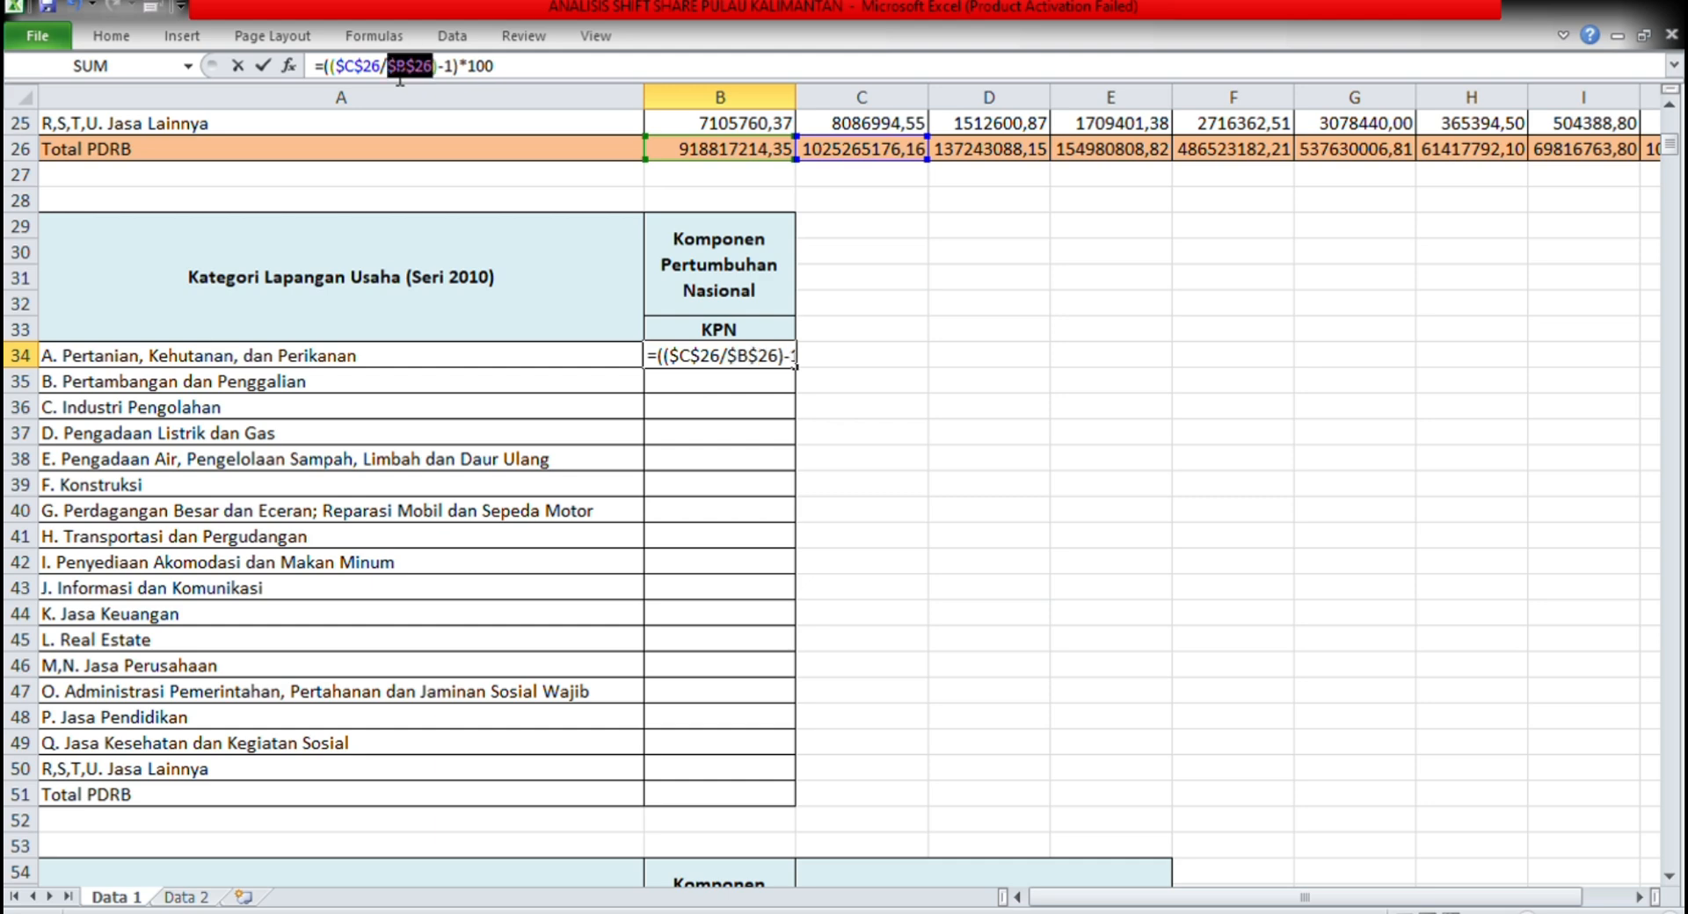
{"action": "key", "text": "Return"}
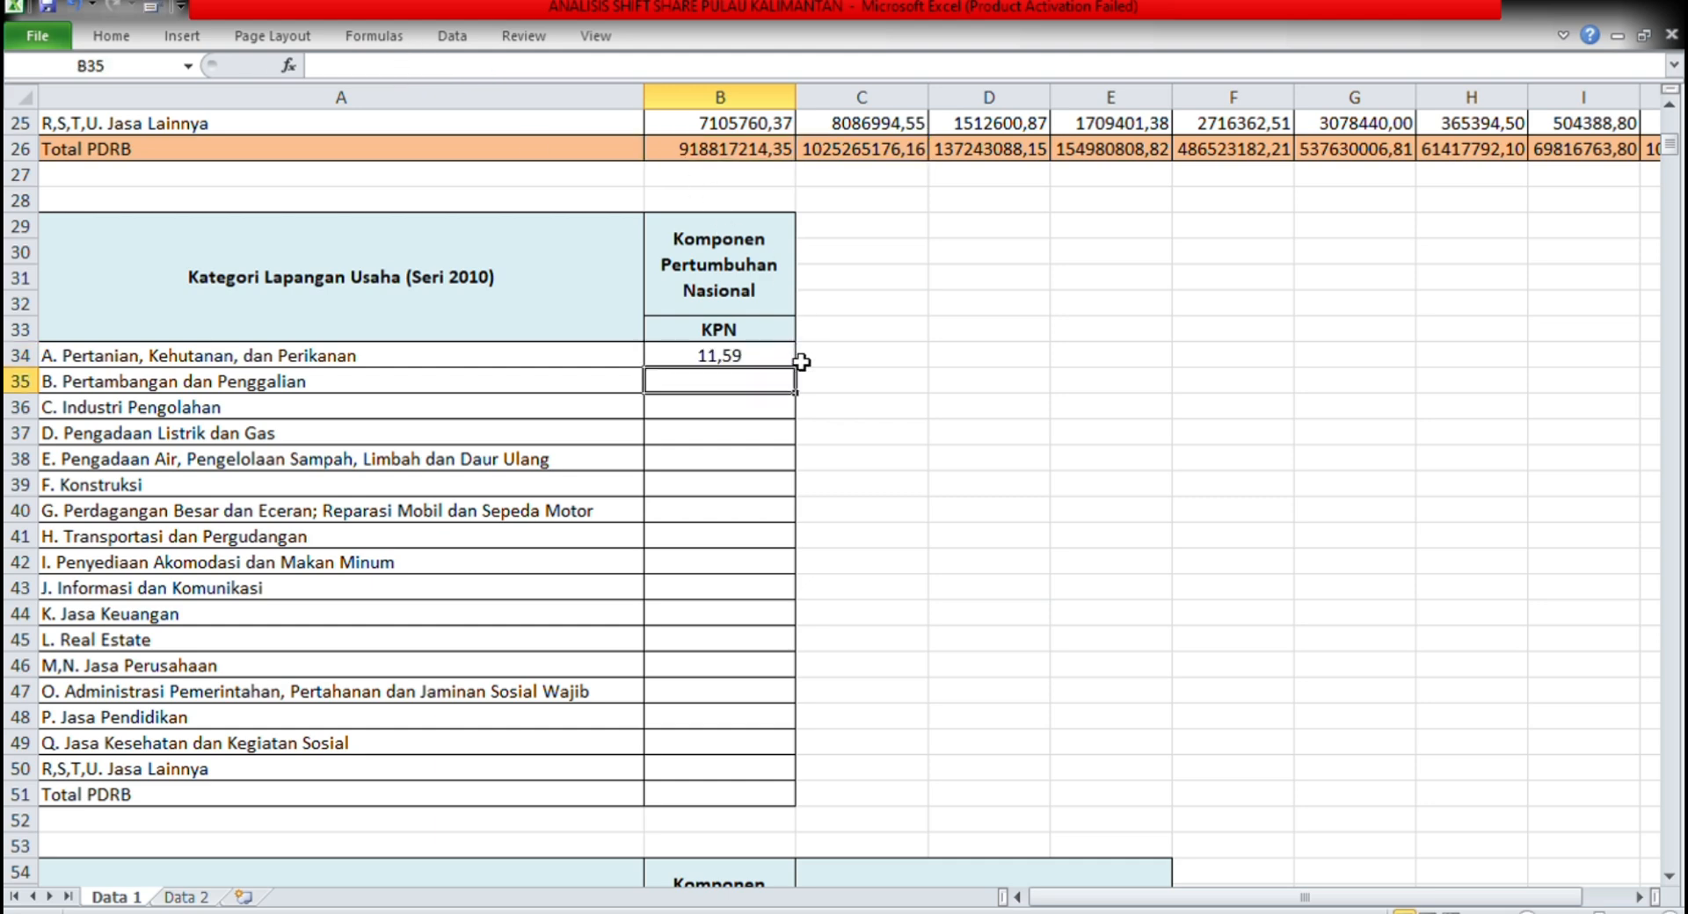
Step: Fill the KPN formula from B34 down through the Total PDRB row, B51
{"action": "key", "text": "Up"}
{"action": "left_click_drag", "start_coordinate": [807, 379], "coordinate": [799, 805]}
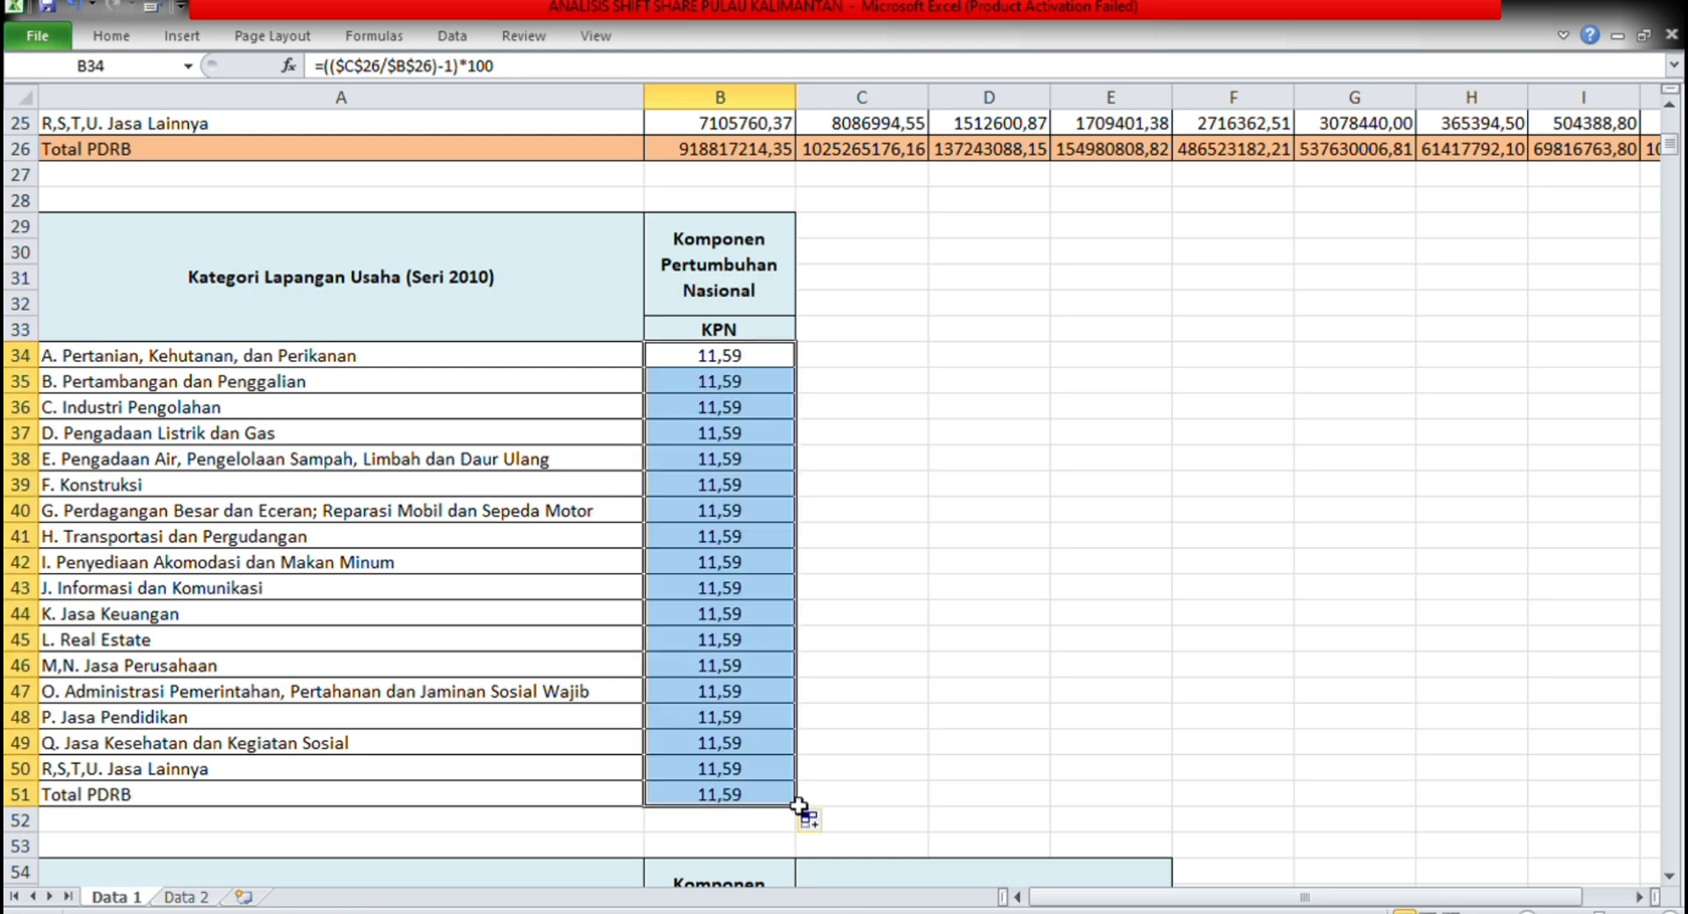
{"action": "left_click", "coordinate": [834, 805]}
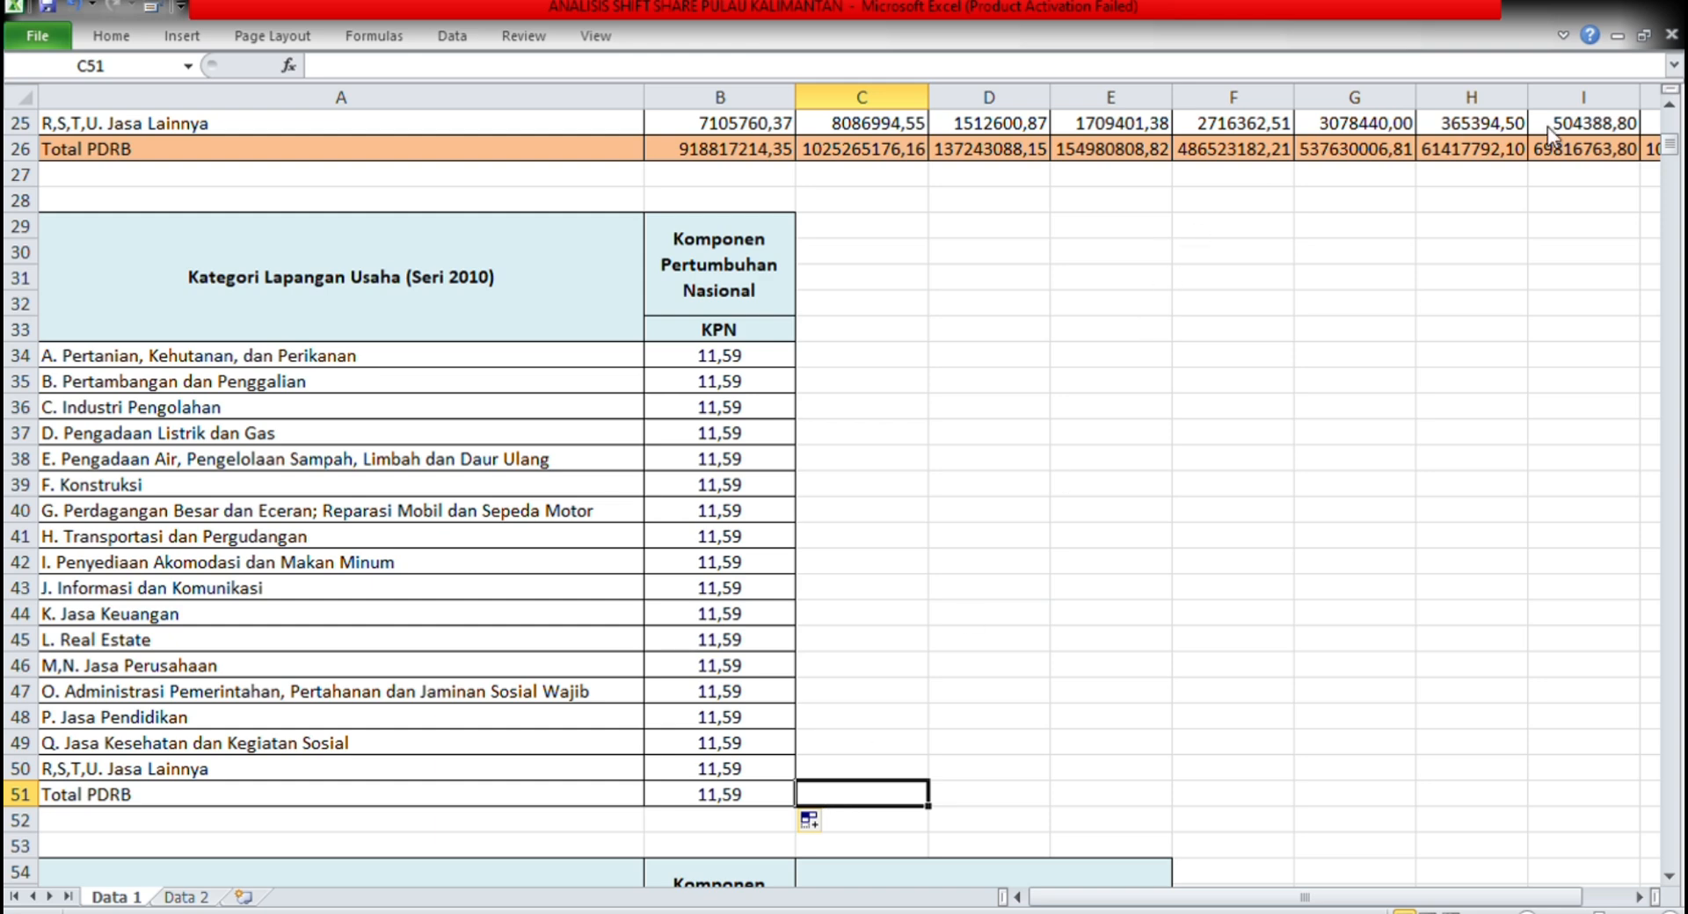
Step: Enter =((C9/B9)-(C26/B26))*100 in B59 as the KPP for Pertanian, Kehutanan, dan Perikanan
{"action": "scroll", "coordinate": [763, 275], "scroll_direction": "down", "scroll_amount": 9}
{"action": "left_click", "coordinate": [763, 275]}
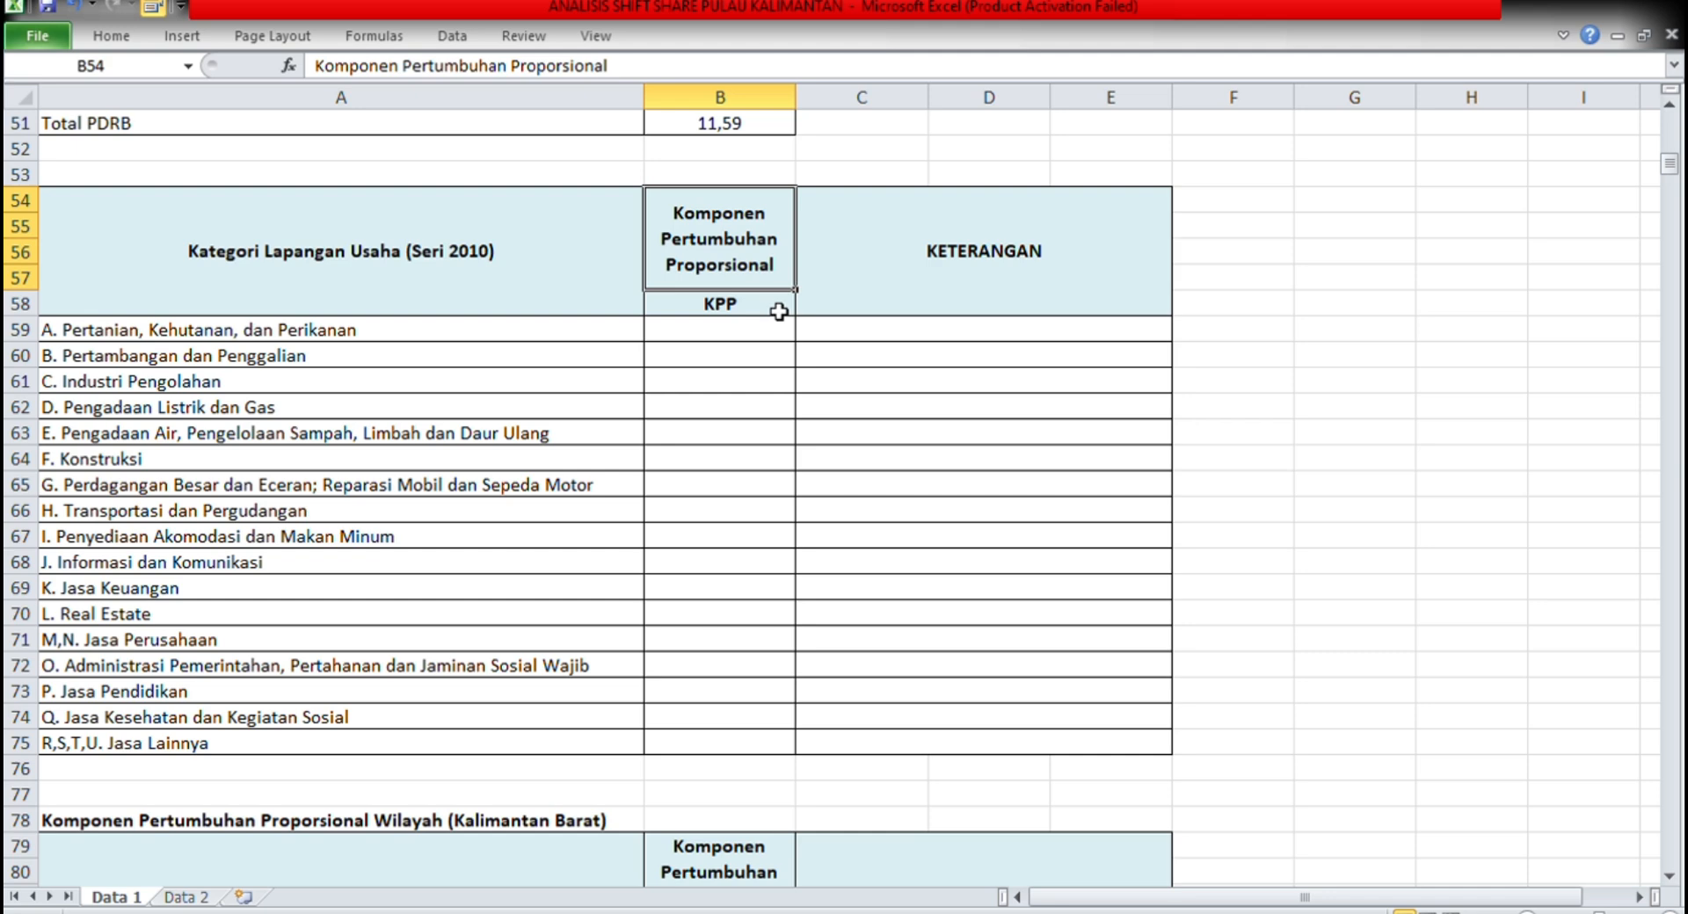
{"action": "left_click", "coordinate": [773, 340]}
{"action": "type", "text": "="}
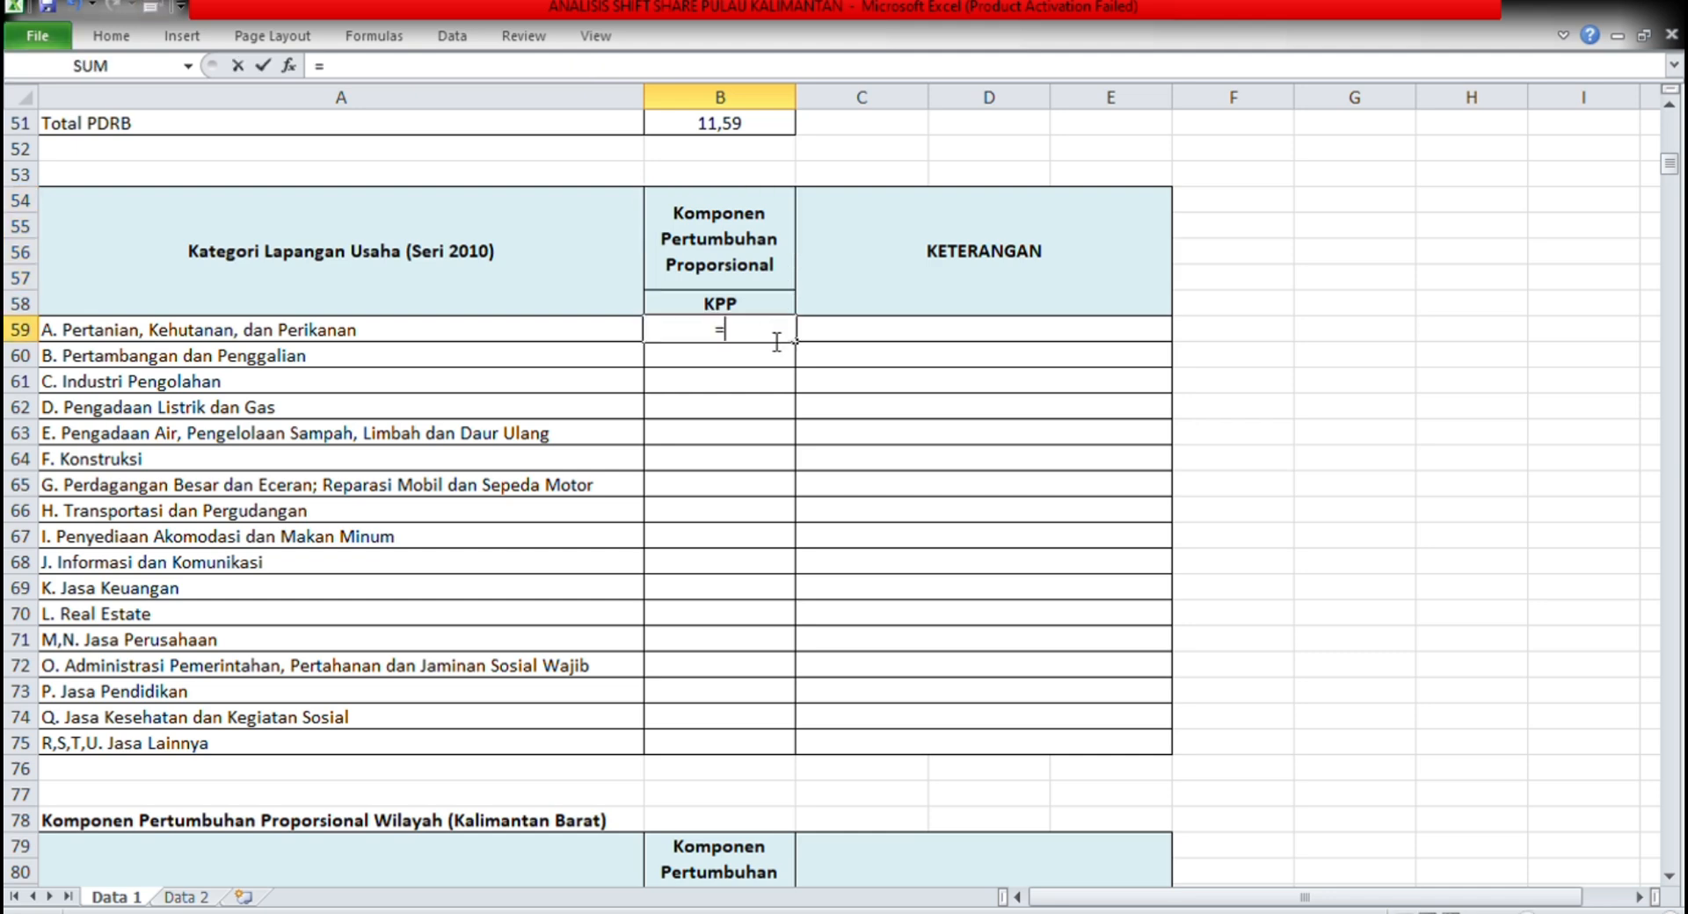
{"action": "type", "text": "(("}
{"action": "scroll", "coordinate": [776, 341], "scroll_direction": "up", "scroll_amount": 15}
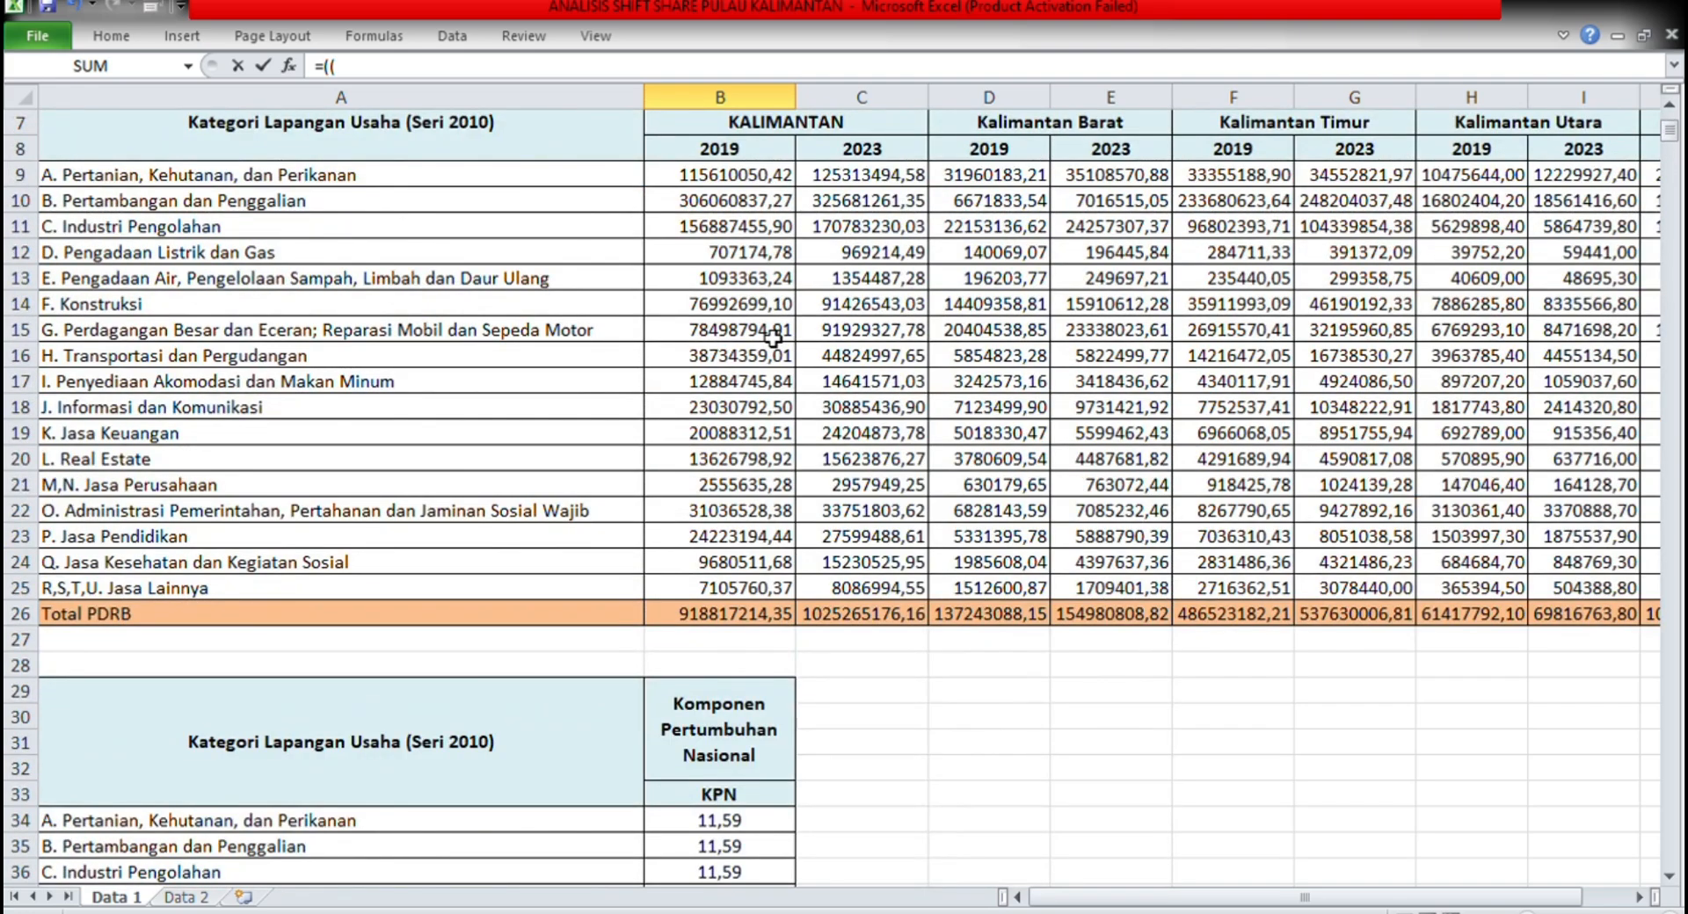
{"action": "scroll", "coordinate": [773, 340], "scroll_direction": "up", "scroll_amount": 2}
{"action": "left_click", "coordinate": [835, 339]}
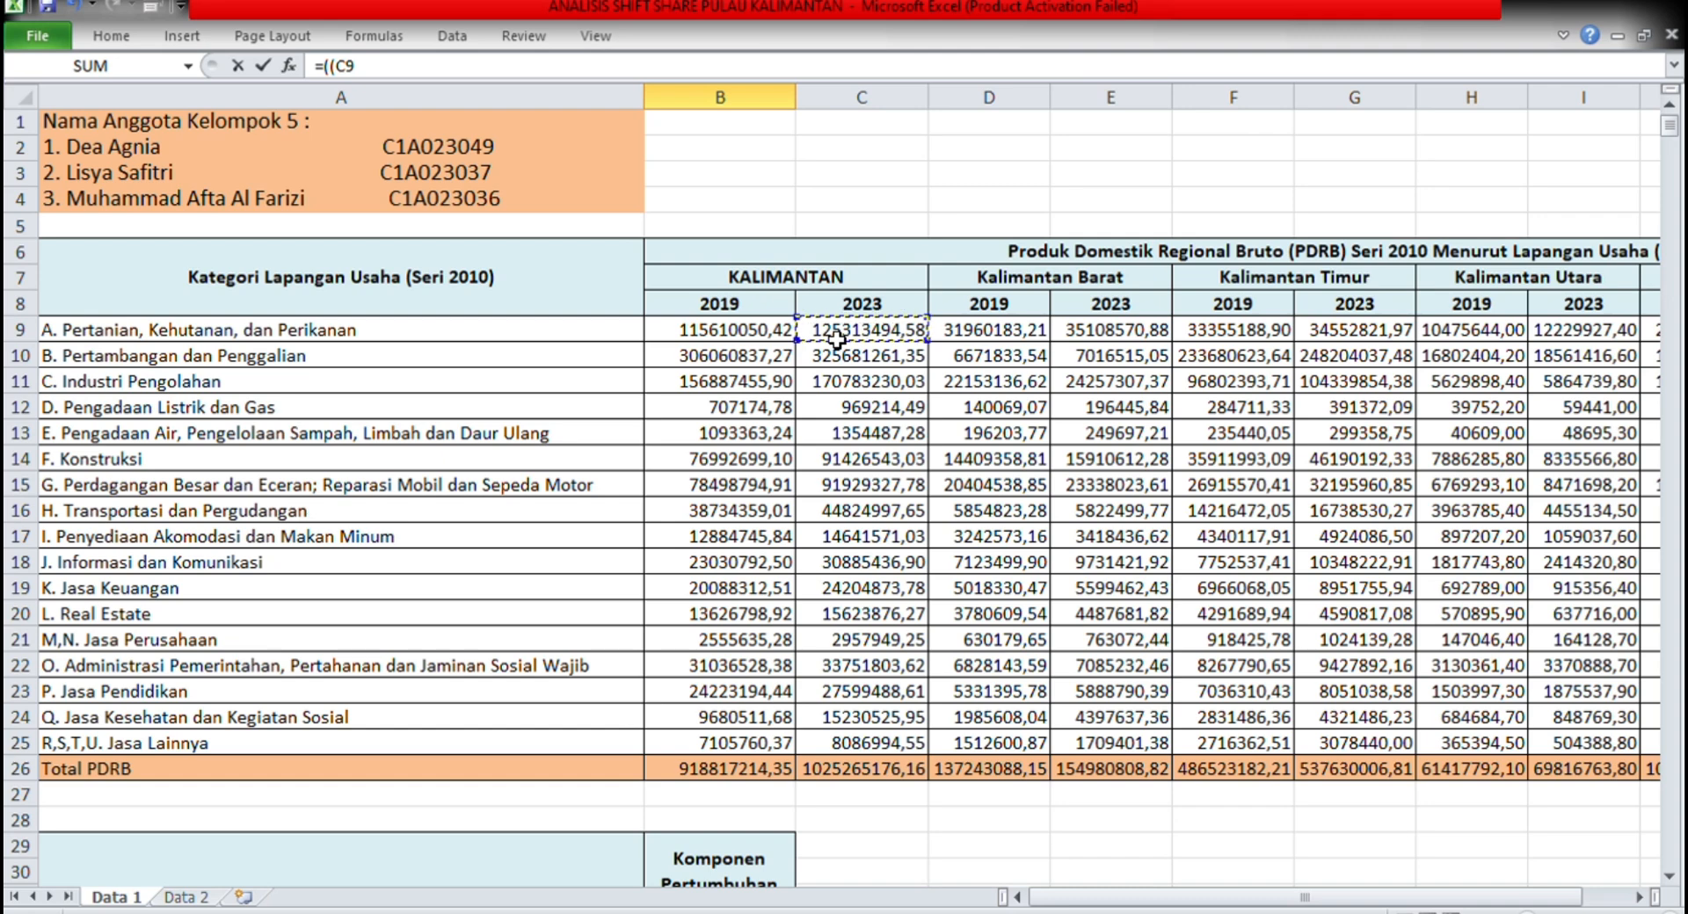
{"action": "type", "text": "/"}
{"action": "left_click", "coordinate": [775, 336]}
{"action": "type", "text": ")"}
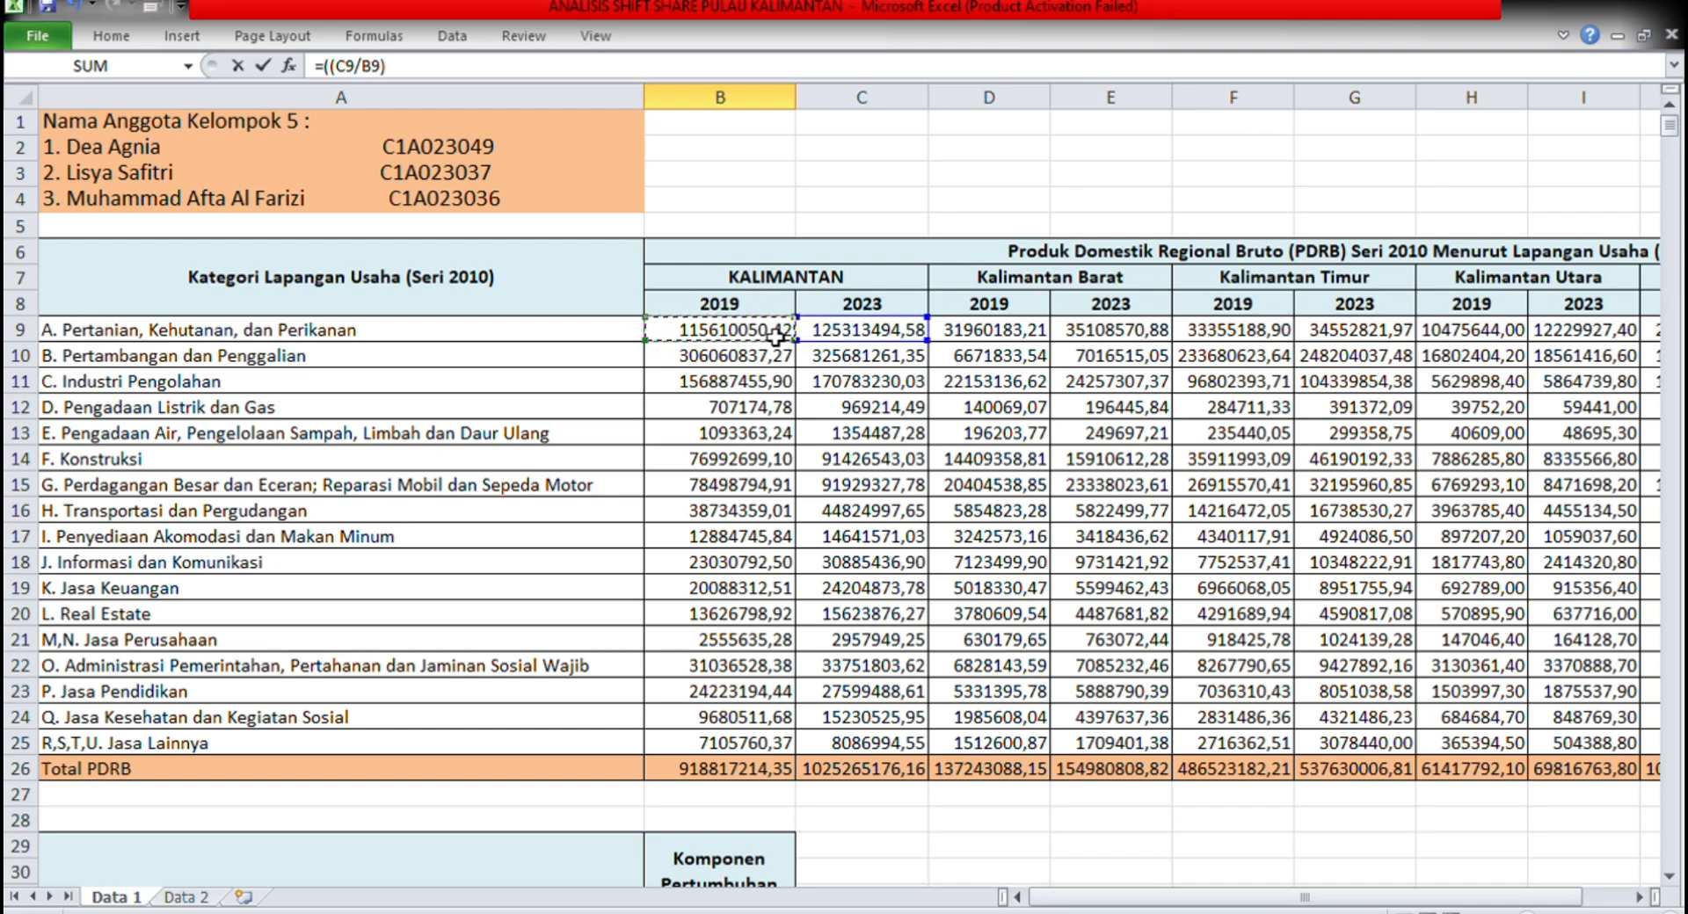
{"action": "type", "text": "-("}
{"action": "left_click", "coordinate": [918, 778]}
{"action": "type", "text": "/"}
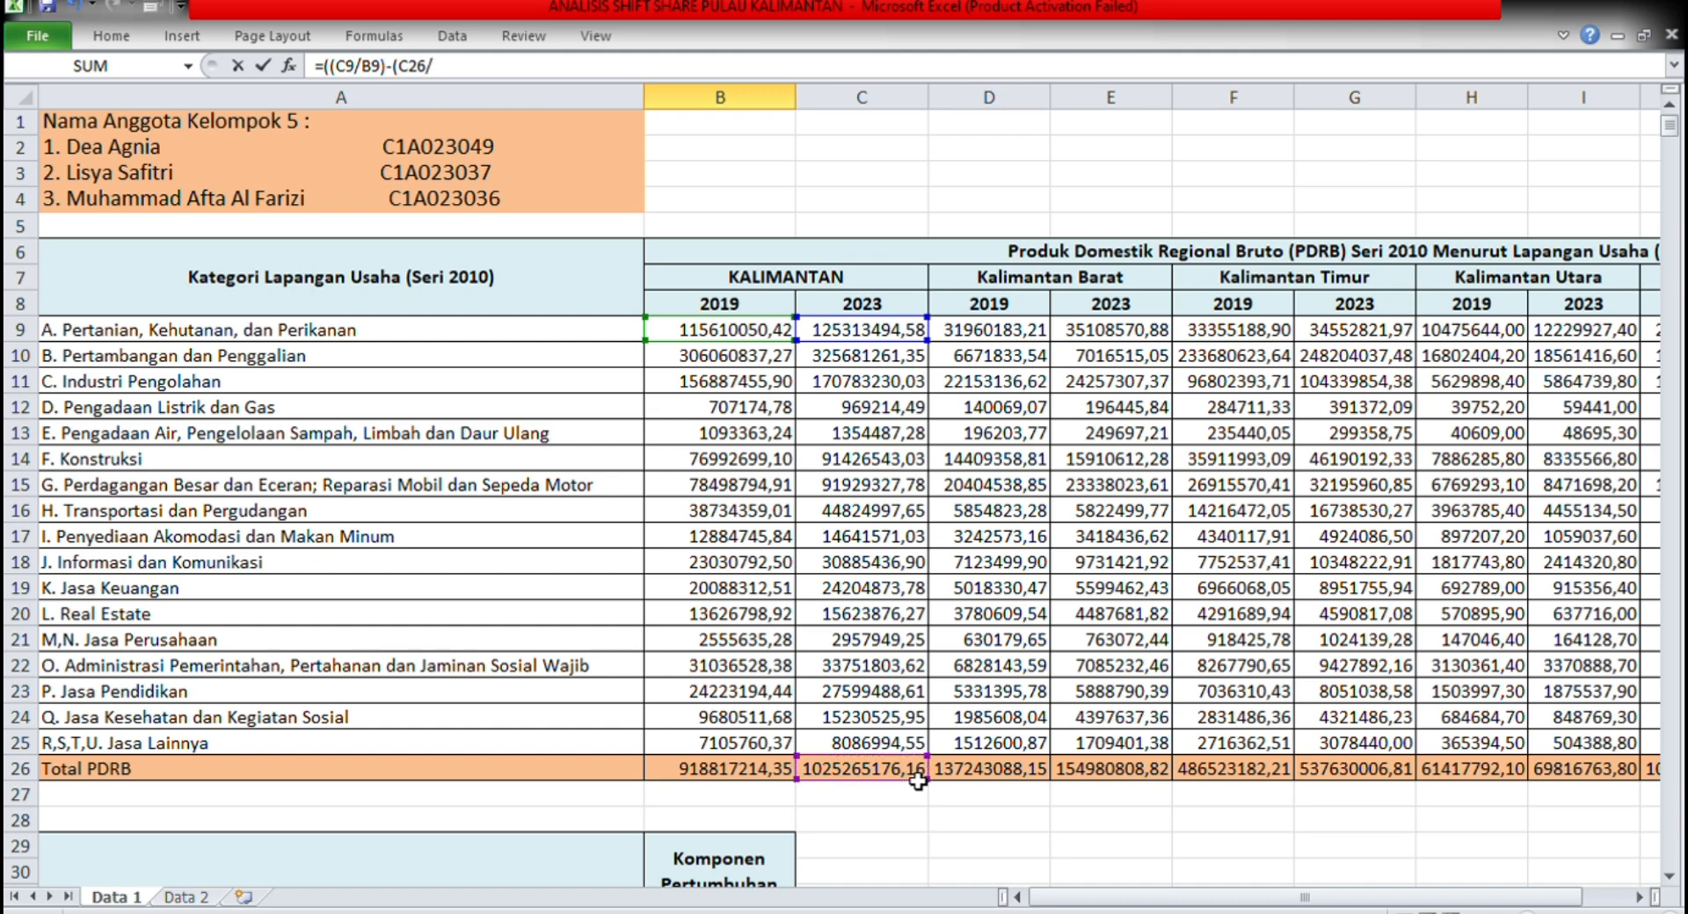
{"action": "left_click", "coordinate": [763, 773]}
{"action": "type", "text": "))"}
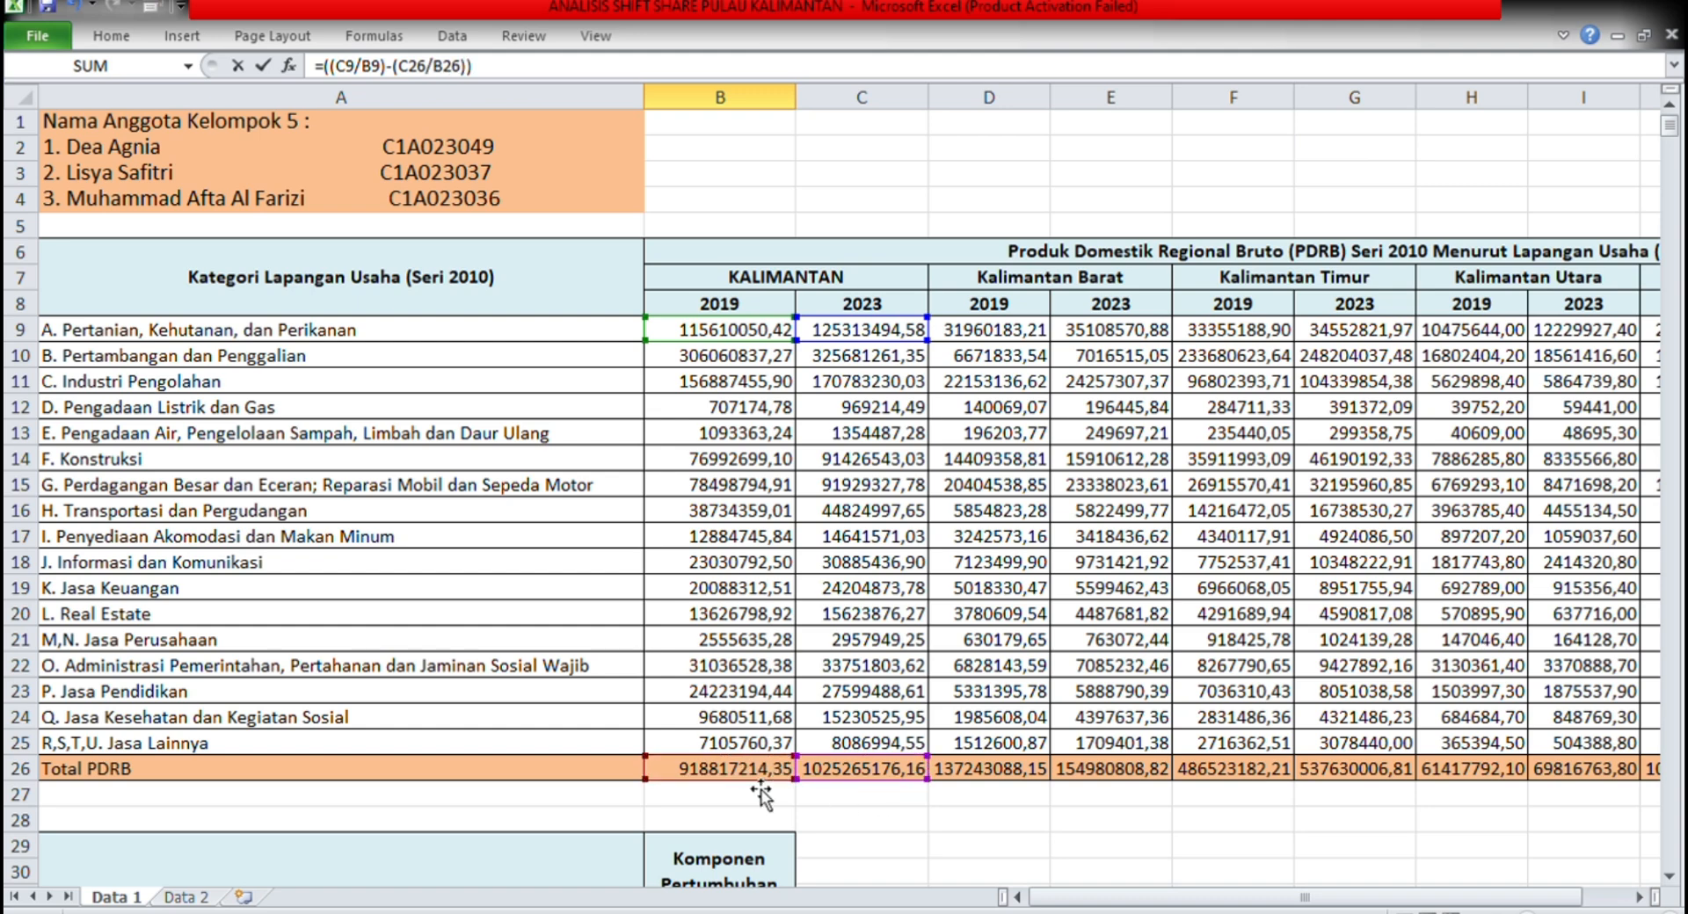
{"action": "type", "text": "*100"}
{"action": "key", "text": "Return"}
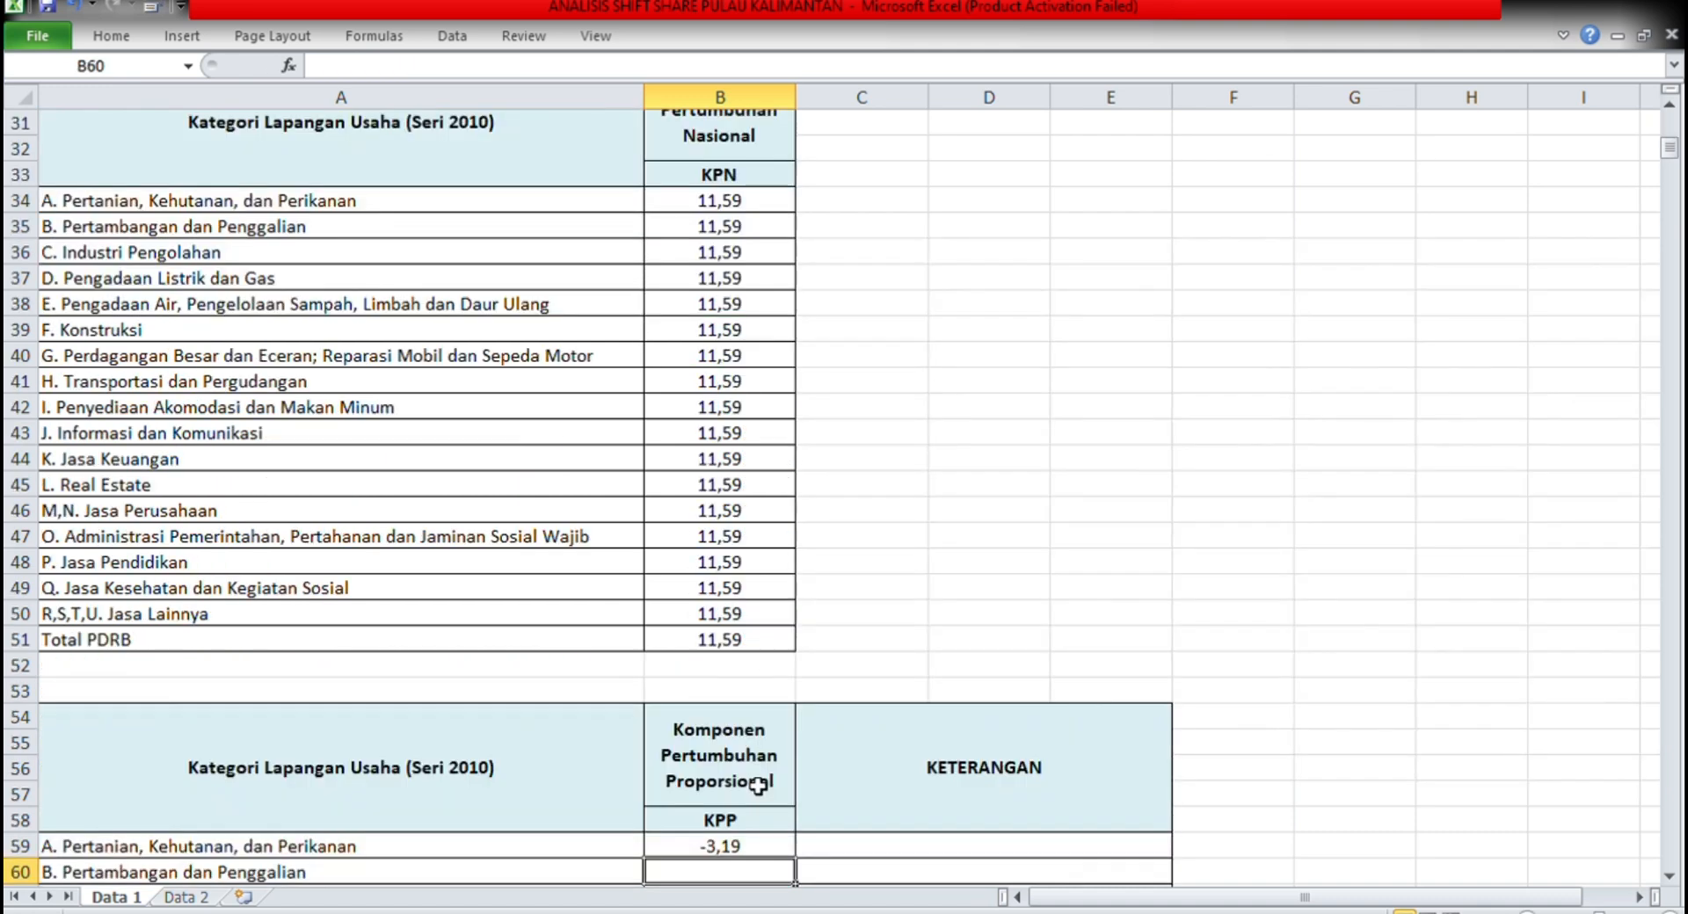
Step: Make the total references in B59's KPP formula absolute as $C$26/$B$26, and fill it down through R,S,T,U. Jasa Lainnya in B75
{"action": "scroll", "coordinate": [785, 803], "scroll_direction": "down", "scroll_amount": 9}
{"action": "scroll", "coordinate": [785, 802], "scroll_direction": "up", "scroll_amount": 3}
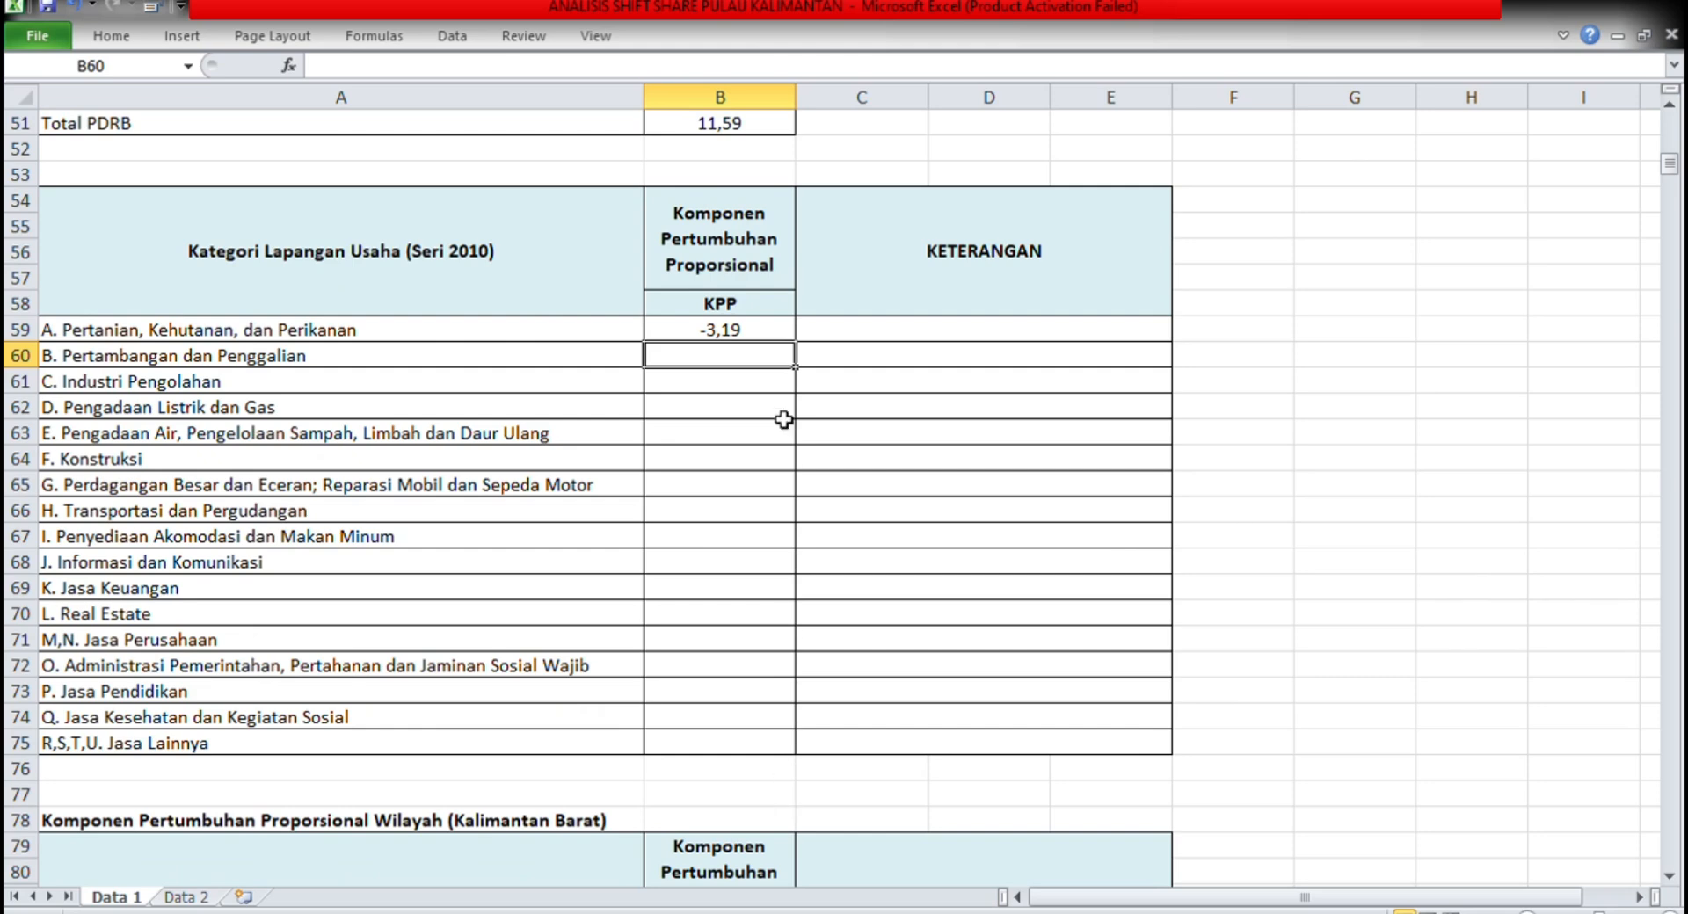
{"action": "left_click", "coordinate": [774, 334]}
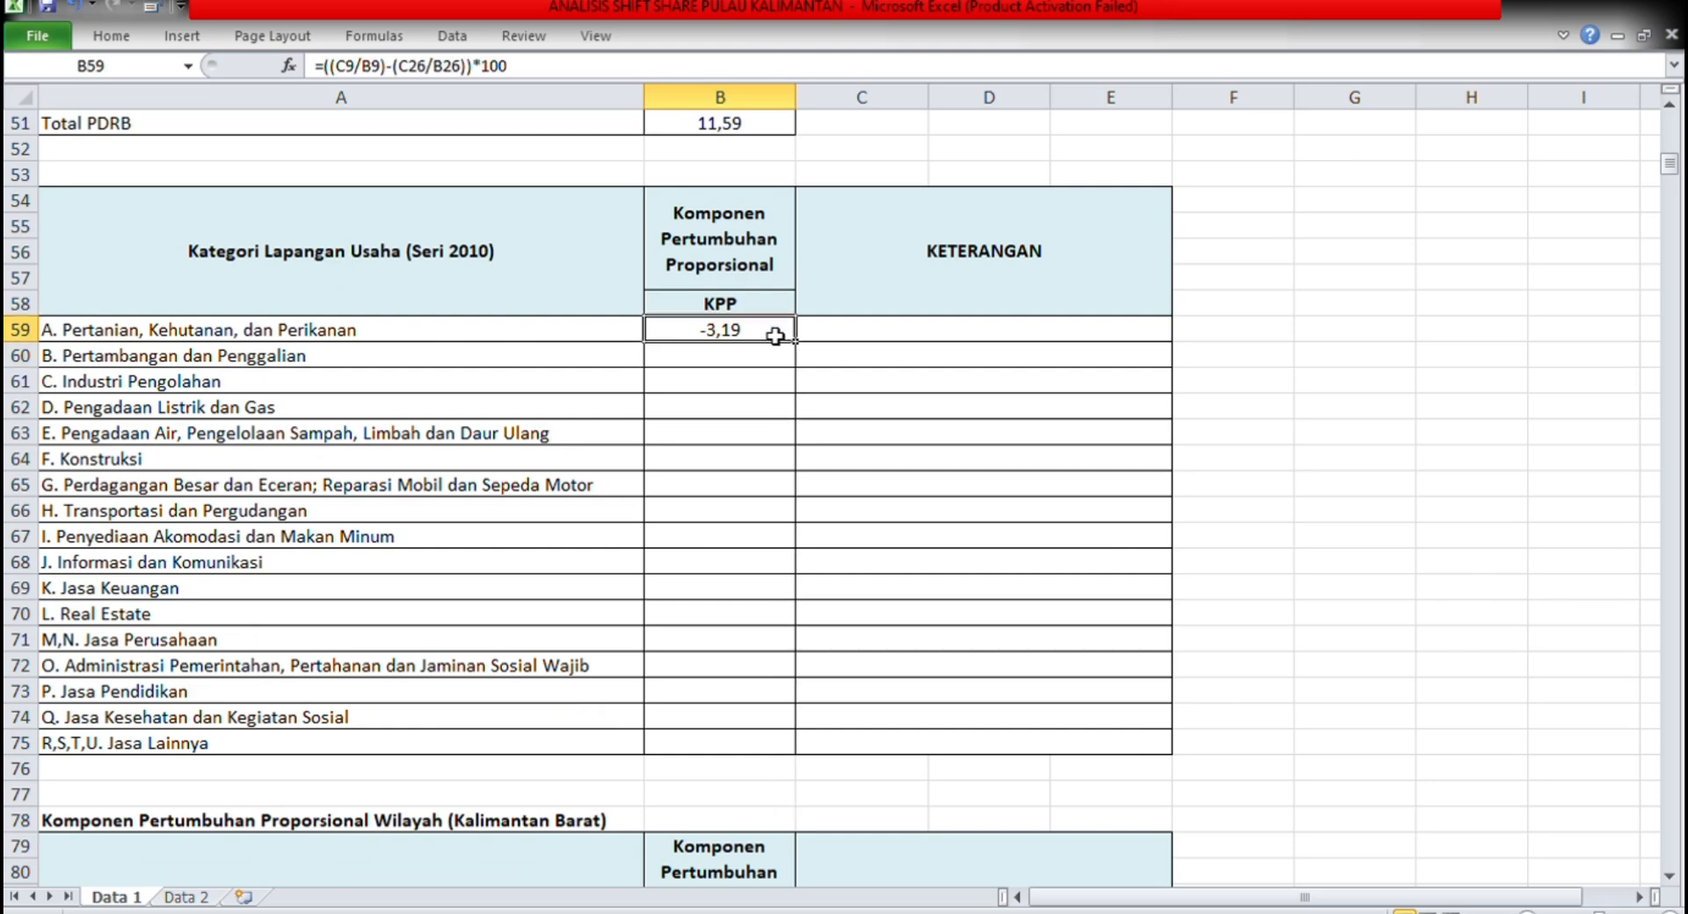
{"action": "left_click", "coordinate": [411, 71]}
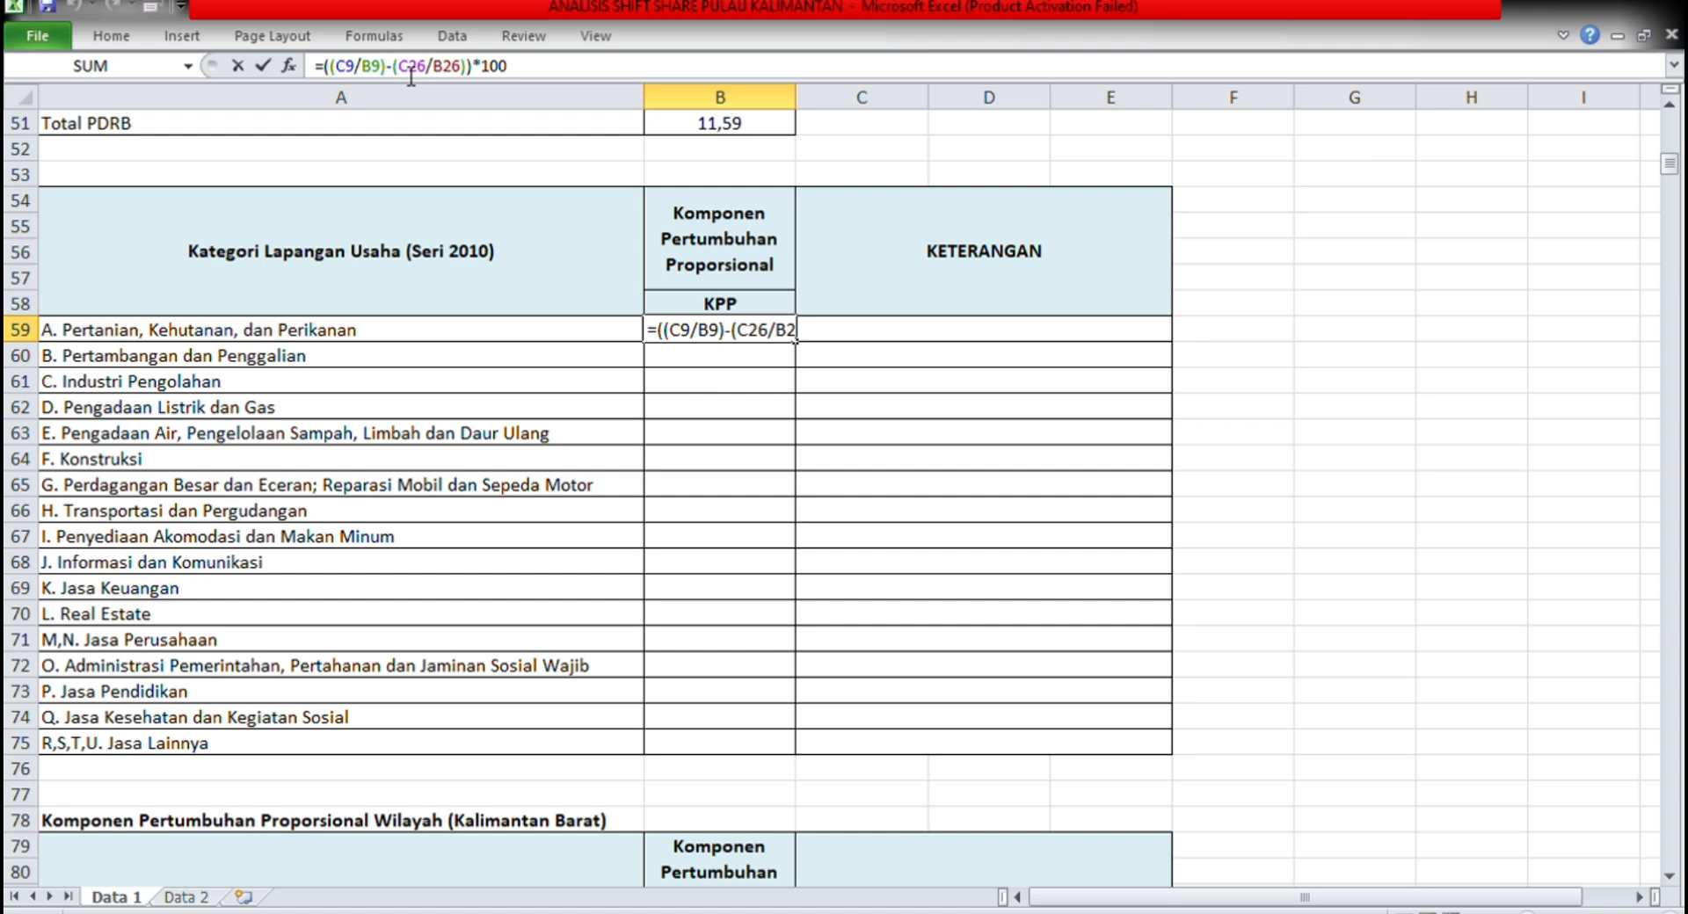
{"action": "key", "text": "F4"}
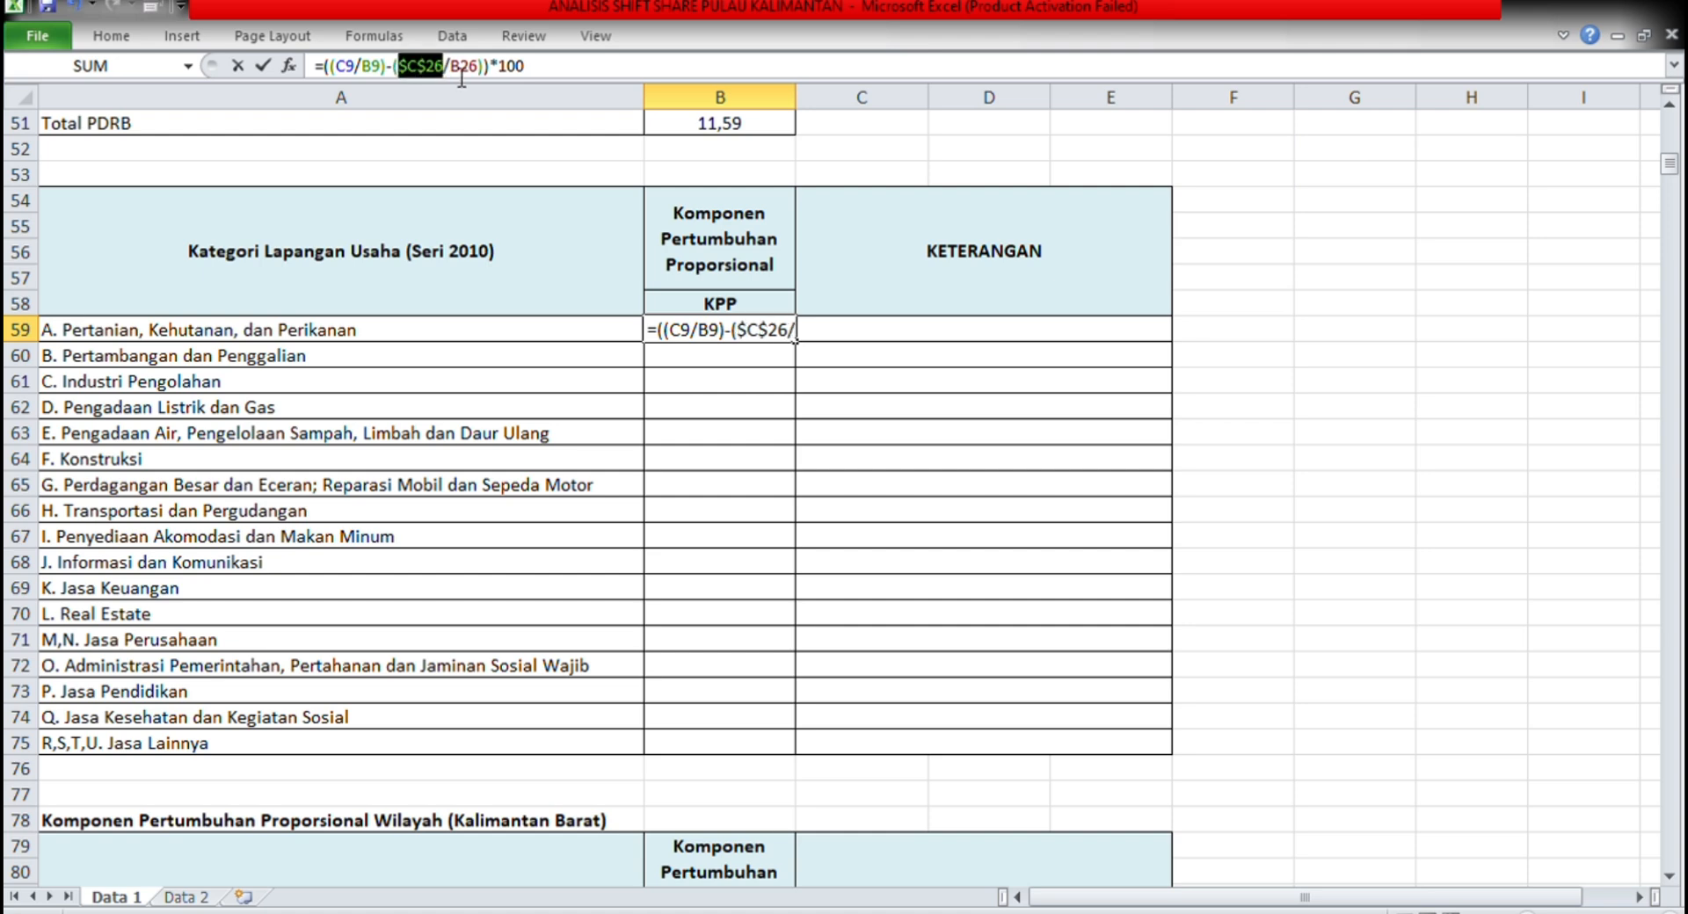
{"action": "key", "text": "Right"}
{"action": "key", "text": "F4"}
{"action": "key", "text": "Return"}
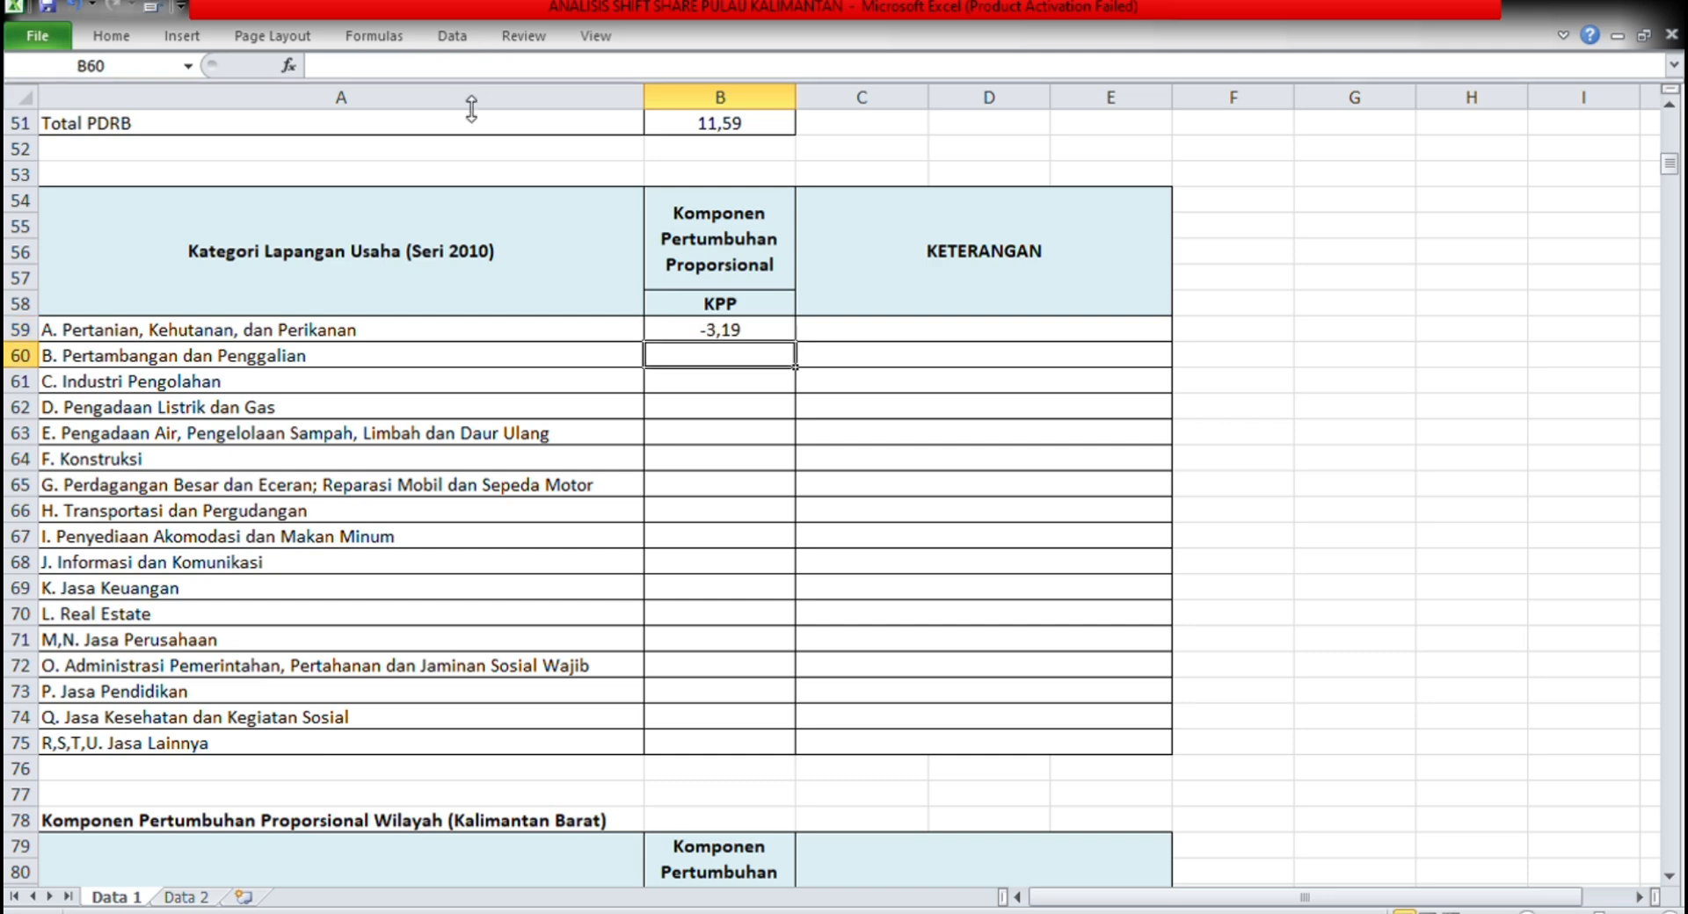
{"action": "left_click", "coordinate": [787, 338]}
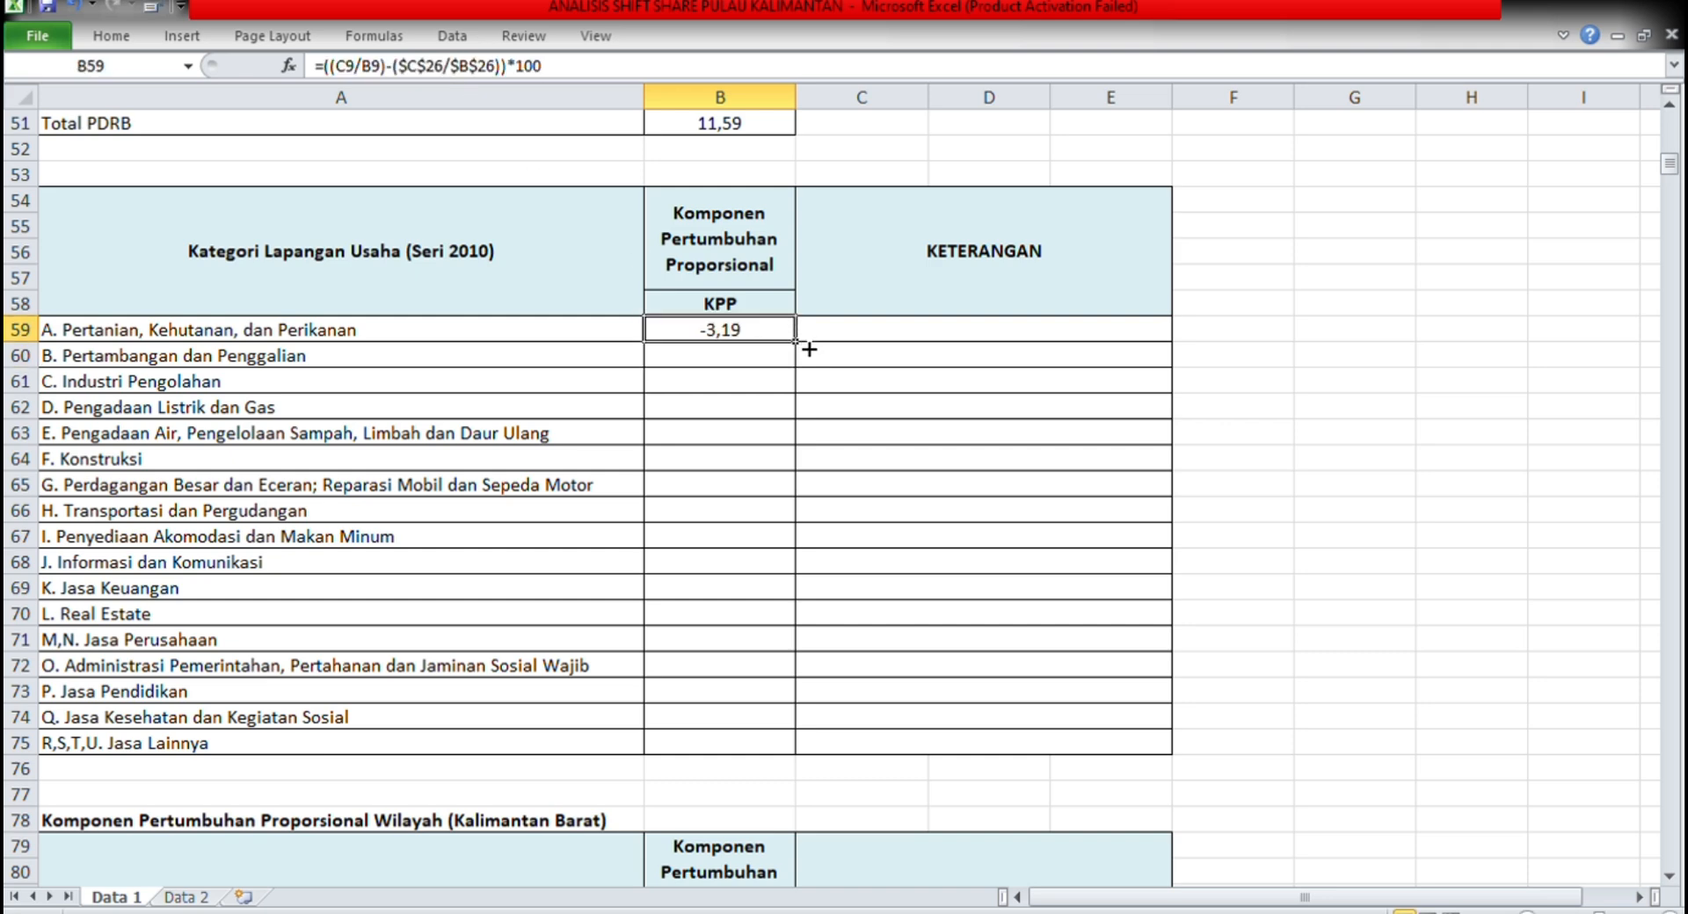
{"action": "left_click_drag", "start_coordinate": [796, 342], "coordinate": [787, 754]}
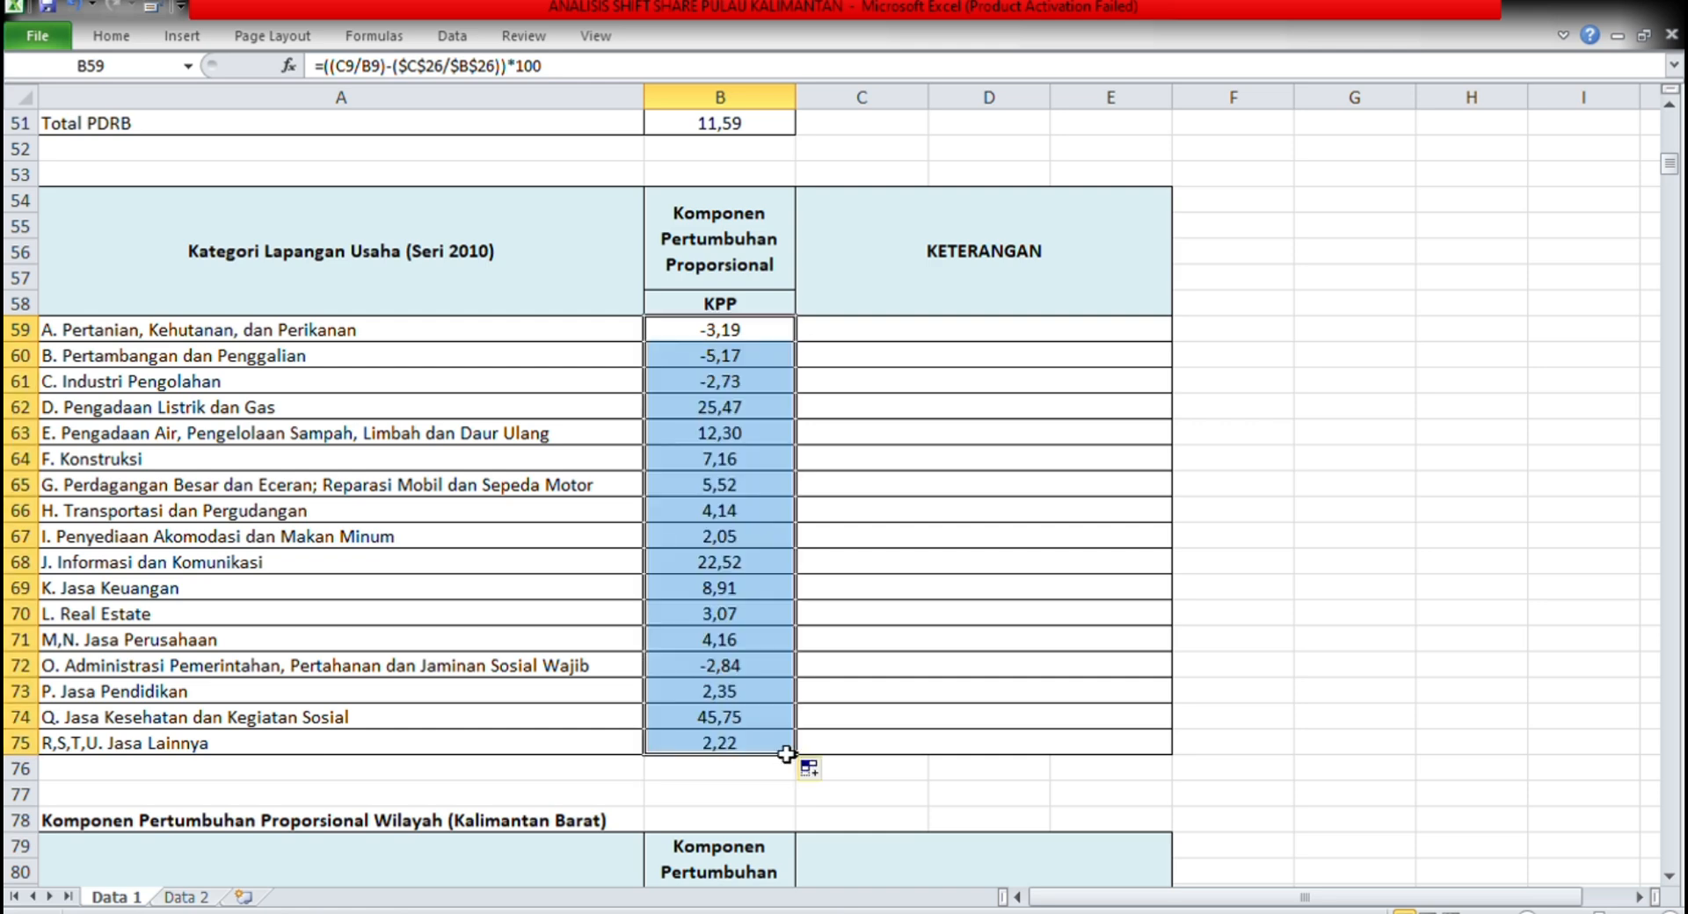
Step: Enter =IF(B59>0;"Spesialisasi Sektor Tumbuh Cepat";"Spesialisasi Sektor Tumbuh Lambat") in C59 as the KETERANGAN for Pertanian, Kehutanan, dan Perikanan
{"action": "left_click", "coordinate": [848, 341]}
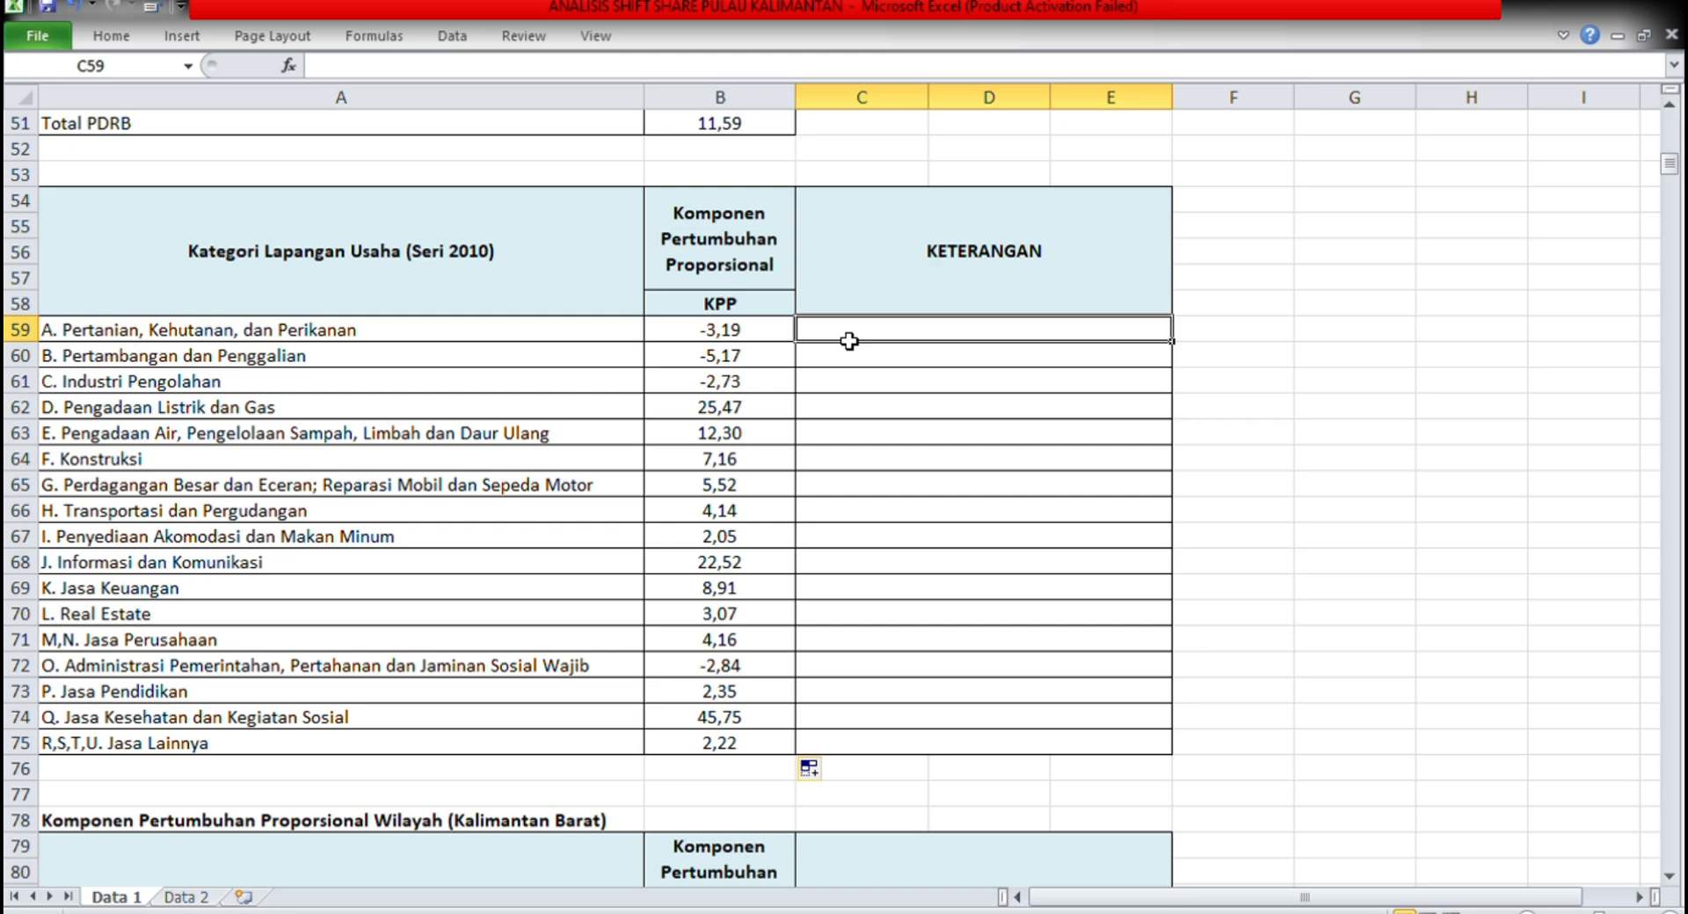
{"action": "double_click", "coordinate": [848, 341]}
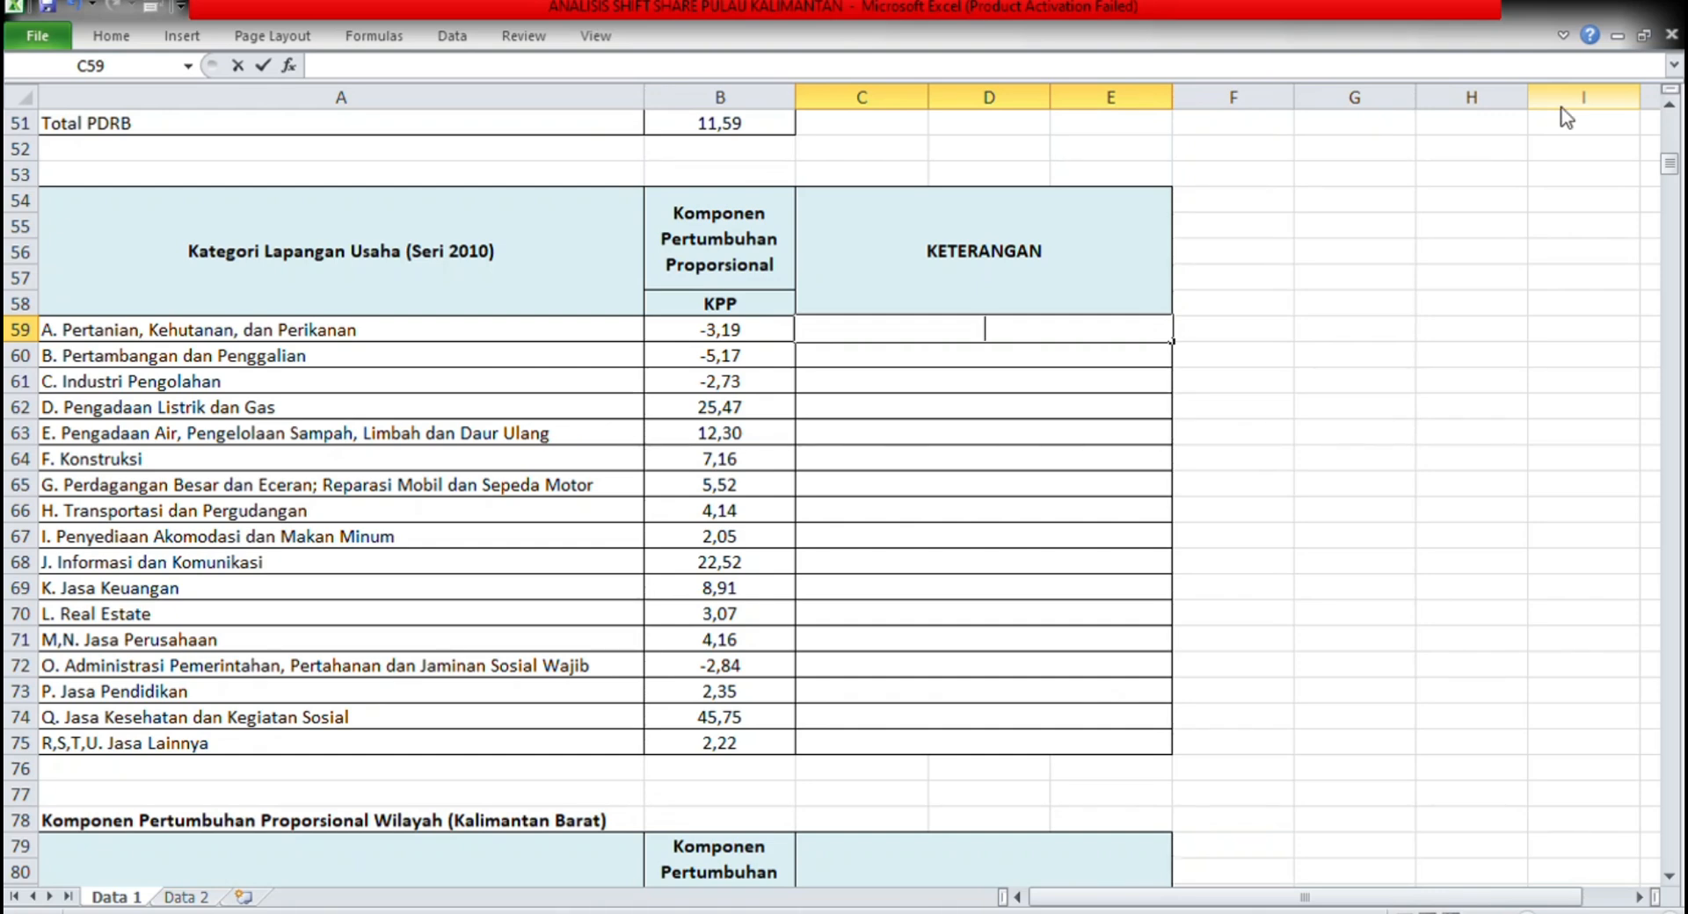
{"action": "type", "text": "=if"}
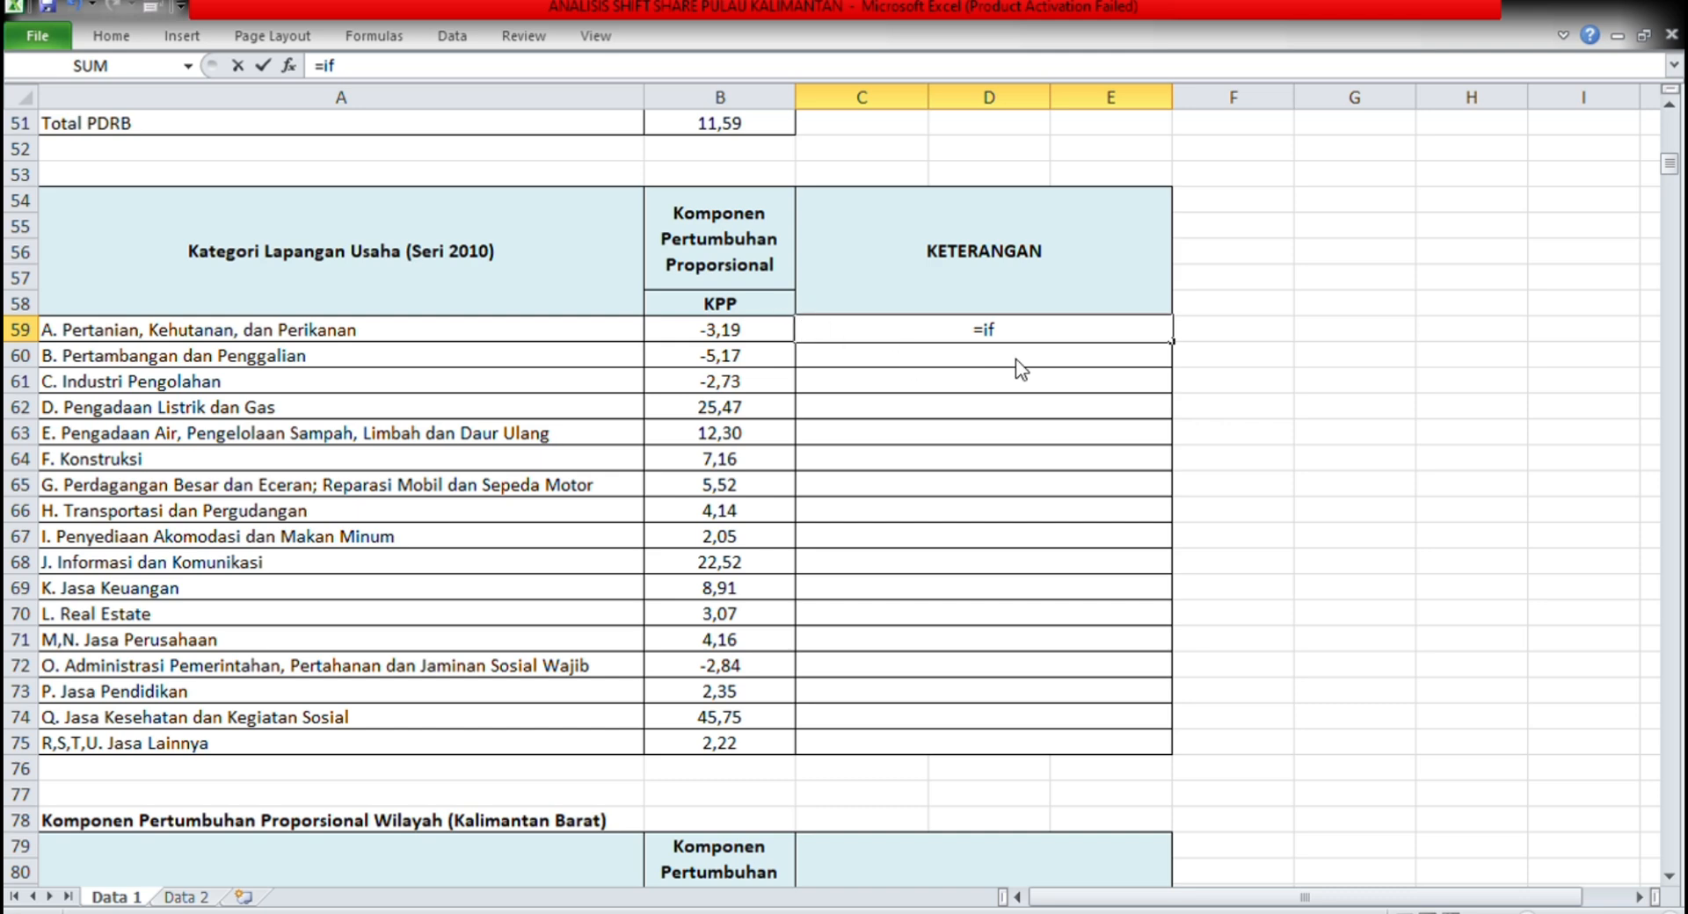
{"action": "key", "text": "Tab"}
{"action": "left_click", "coordinate": [773, 335]}
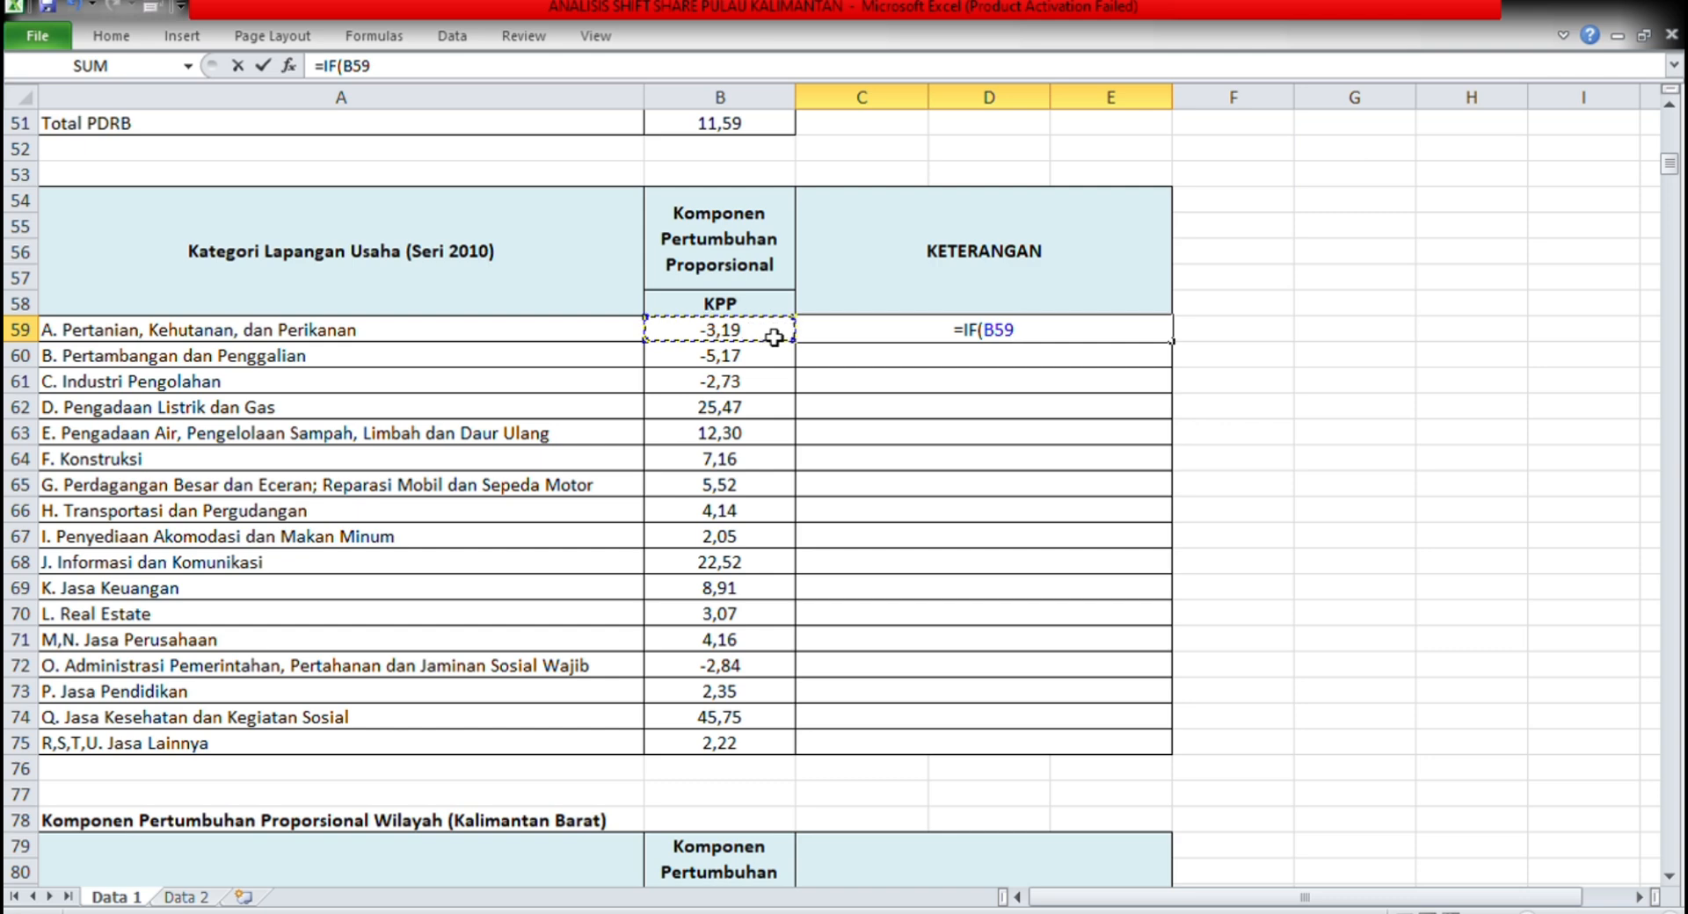
{"action": "type", "text": ">0"}
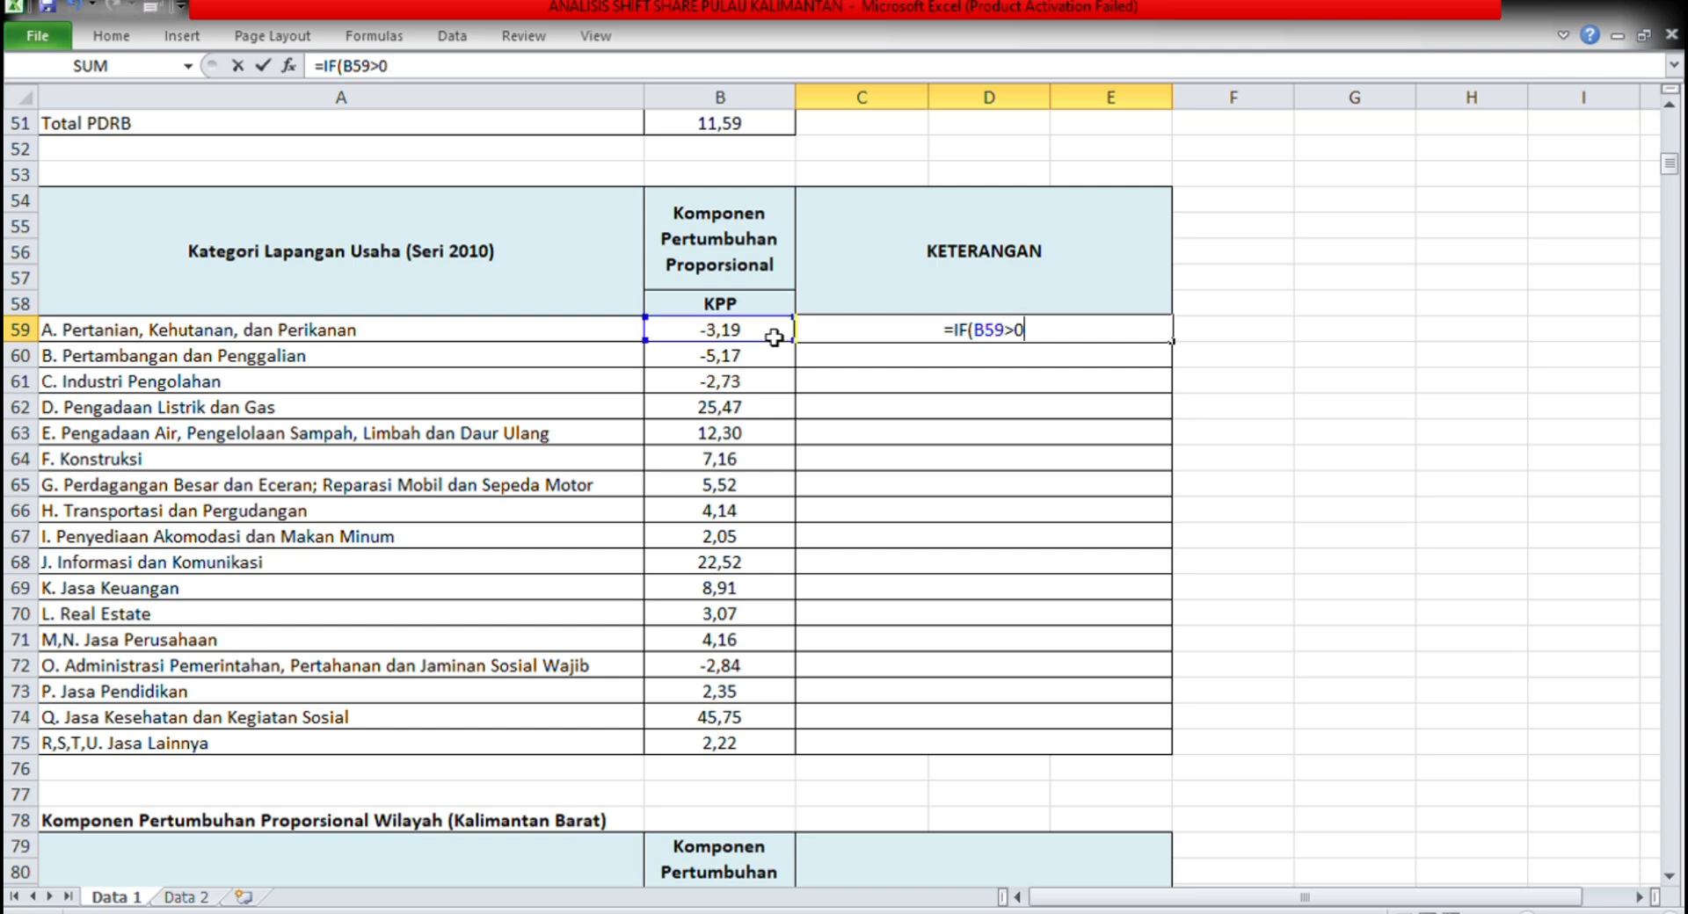
{"action": "type", "text": ";\"S"}
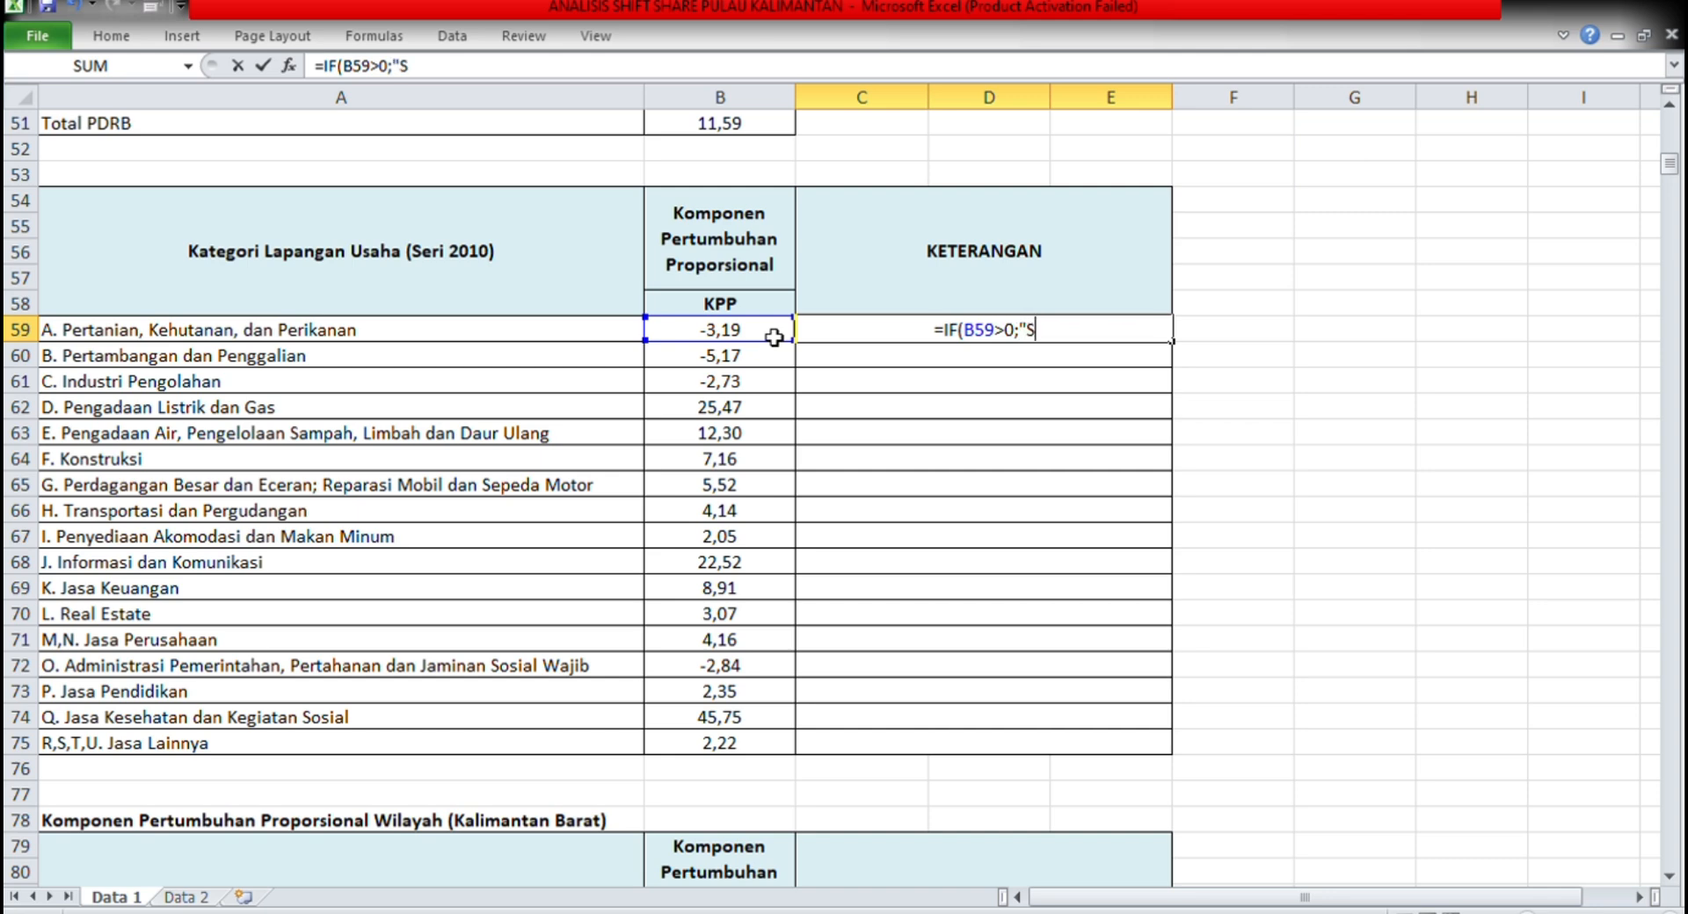
{"action": "type", "text": "pesialis"}
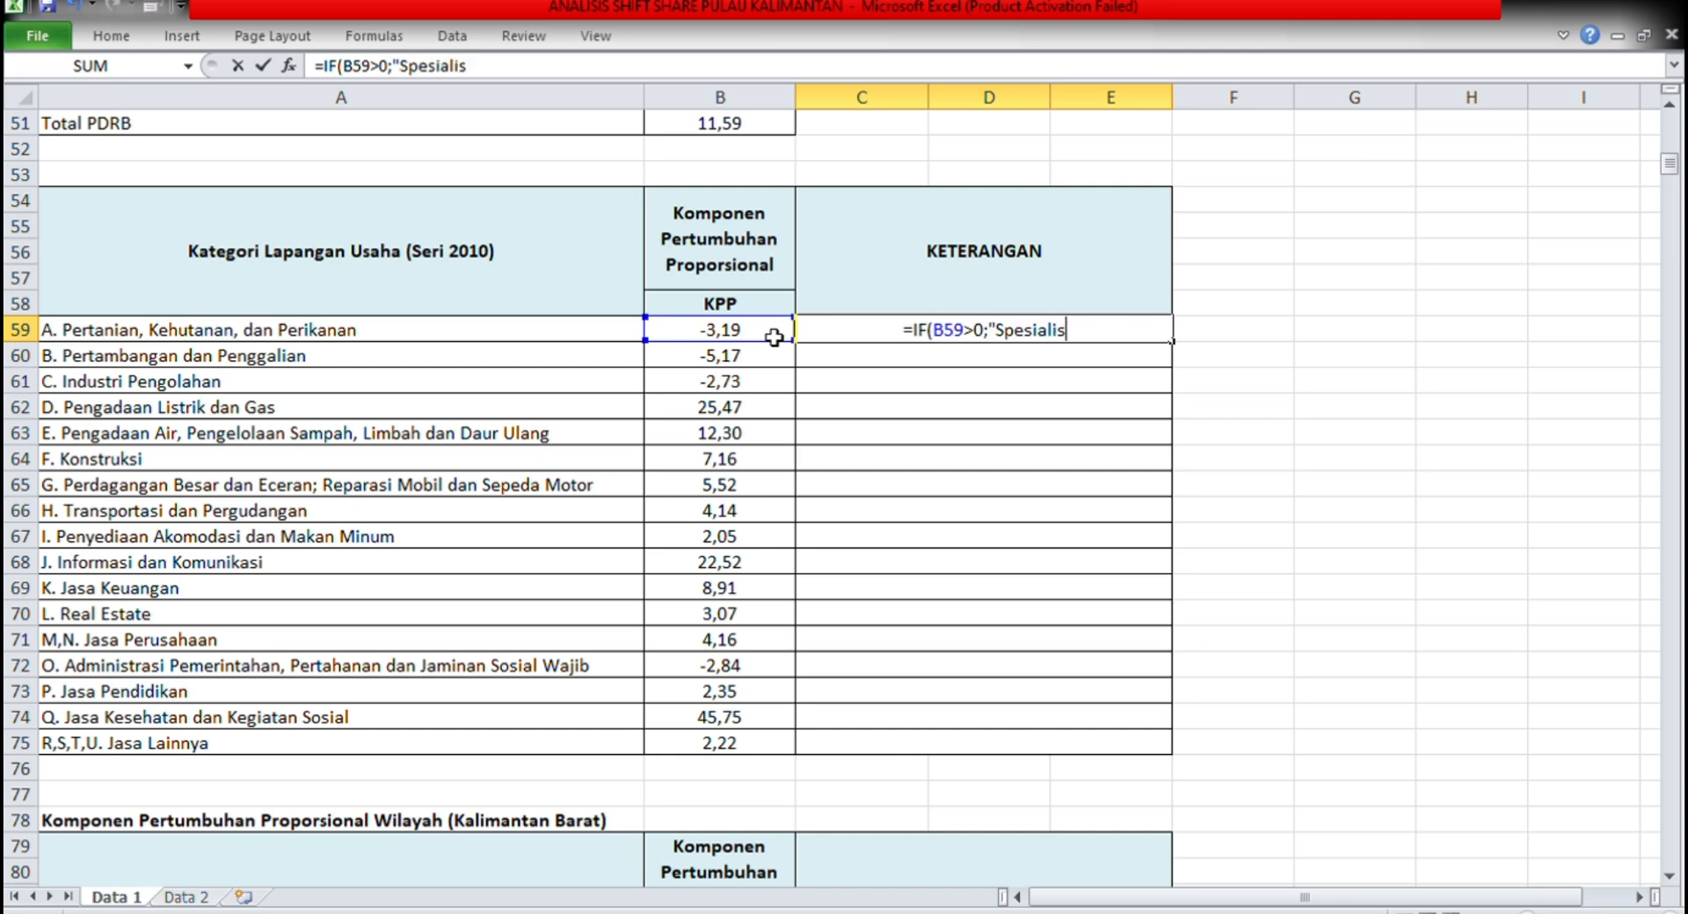
{"action": "type", "text": "asi Sek"}
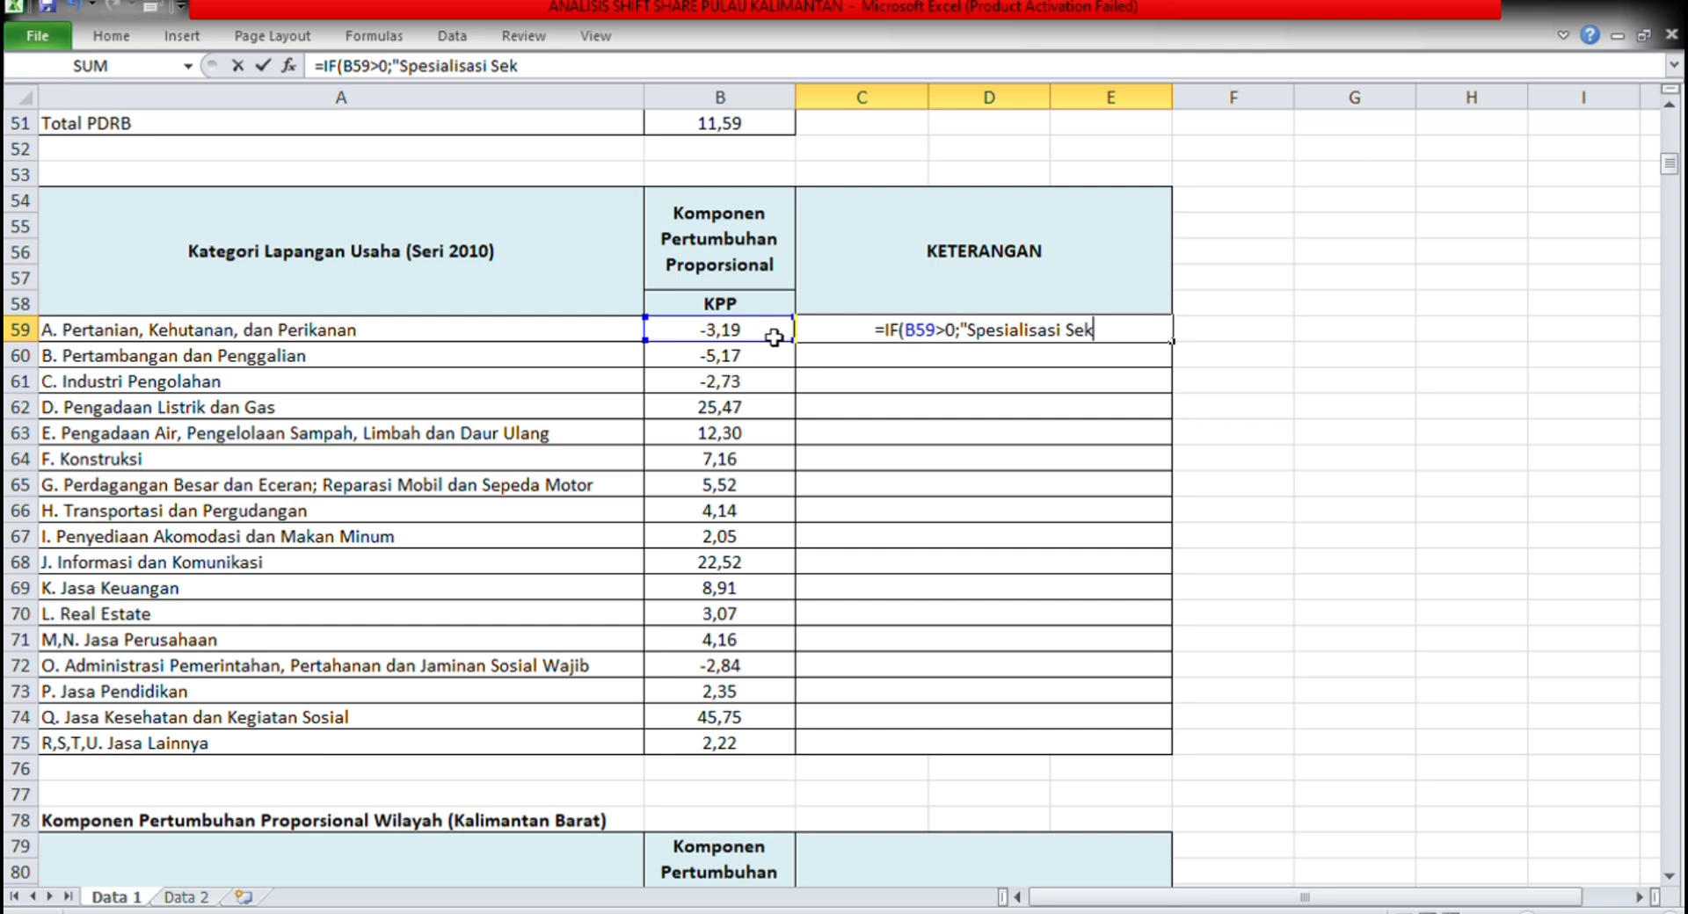
{"action": "type", "text": "tor T"}
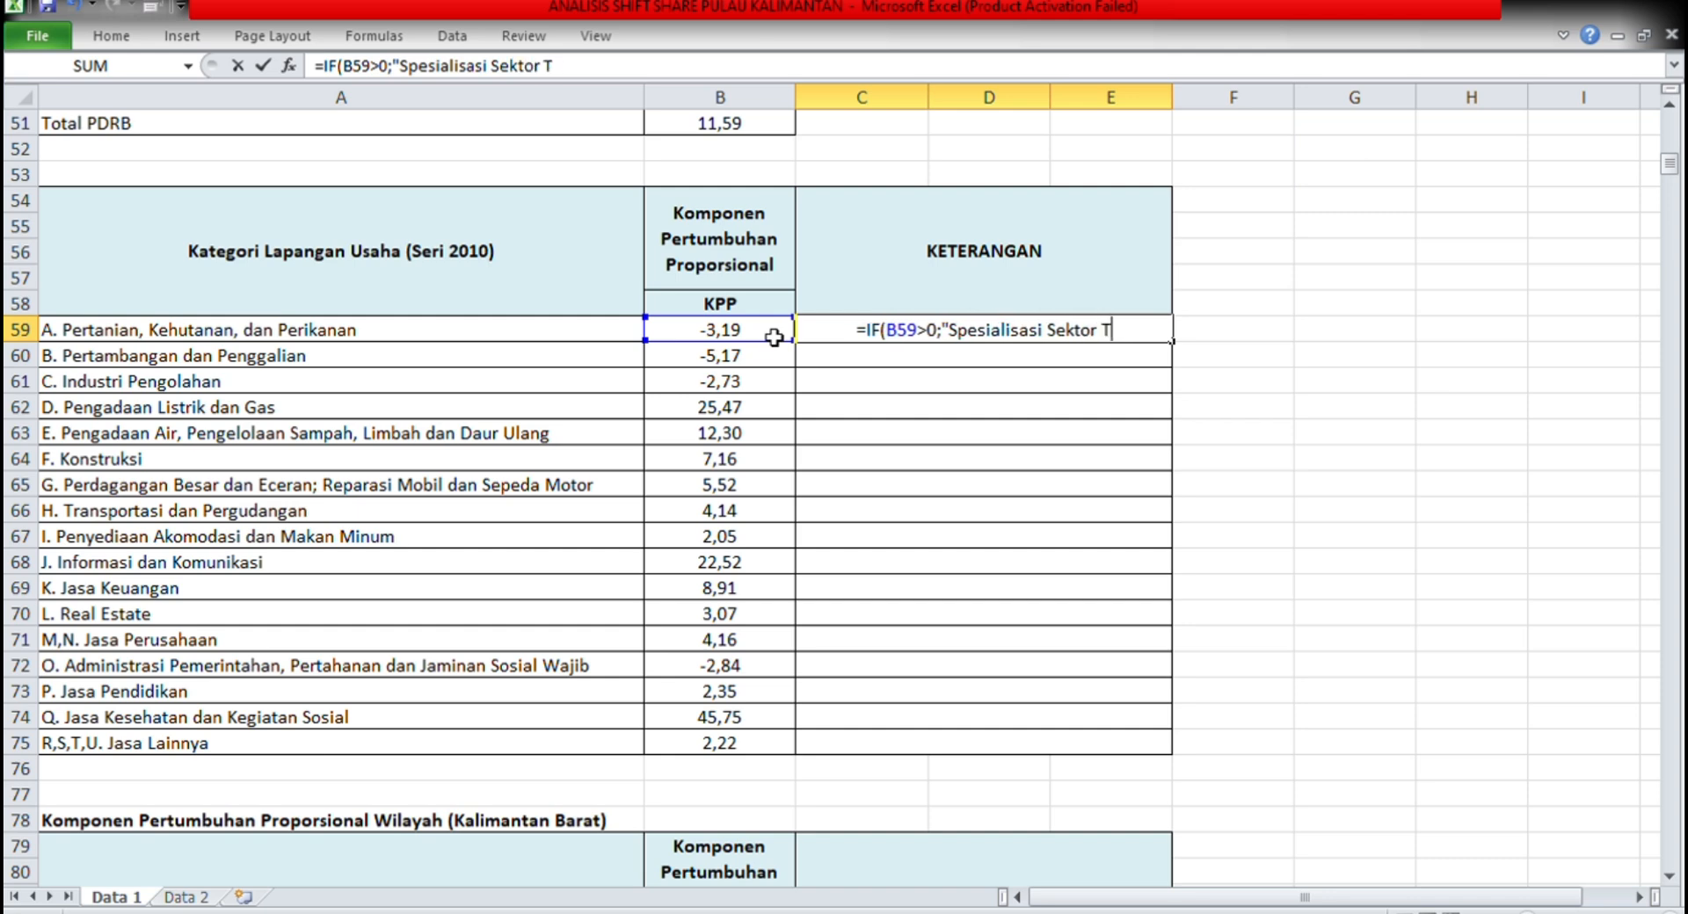
{"action": "type", "text": "umbuh C"}
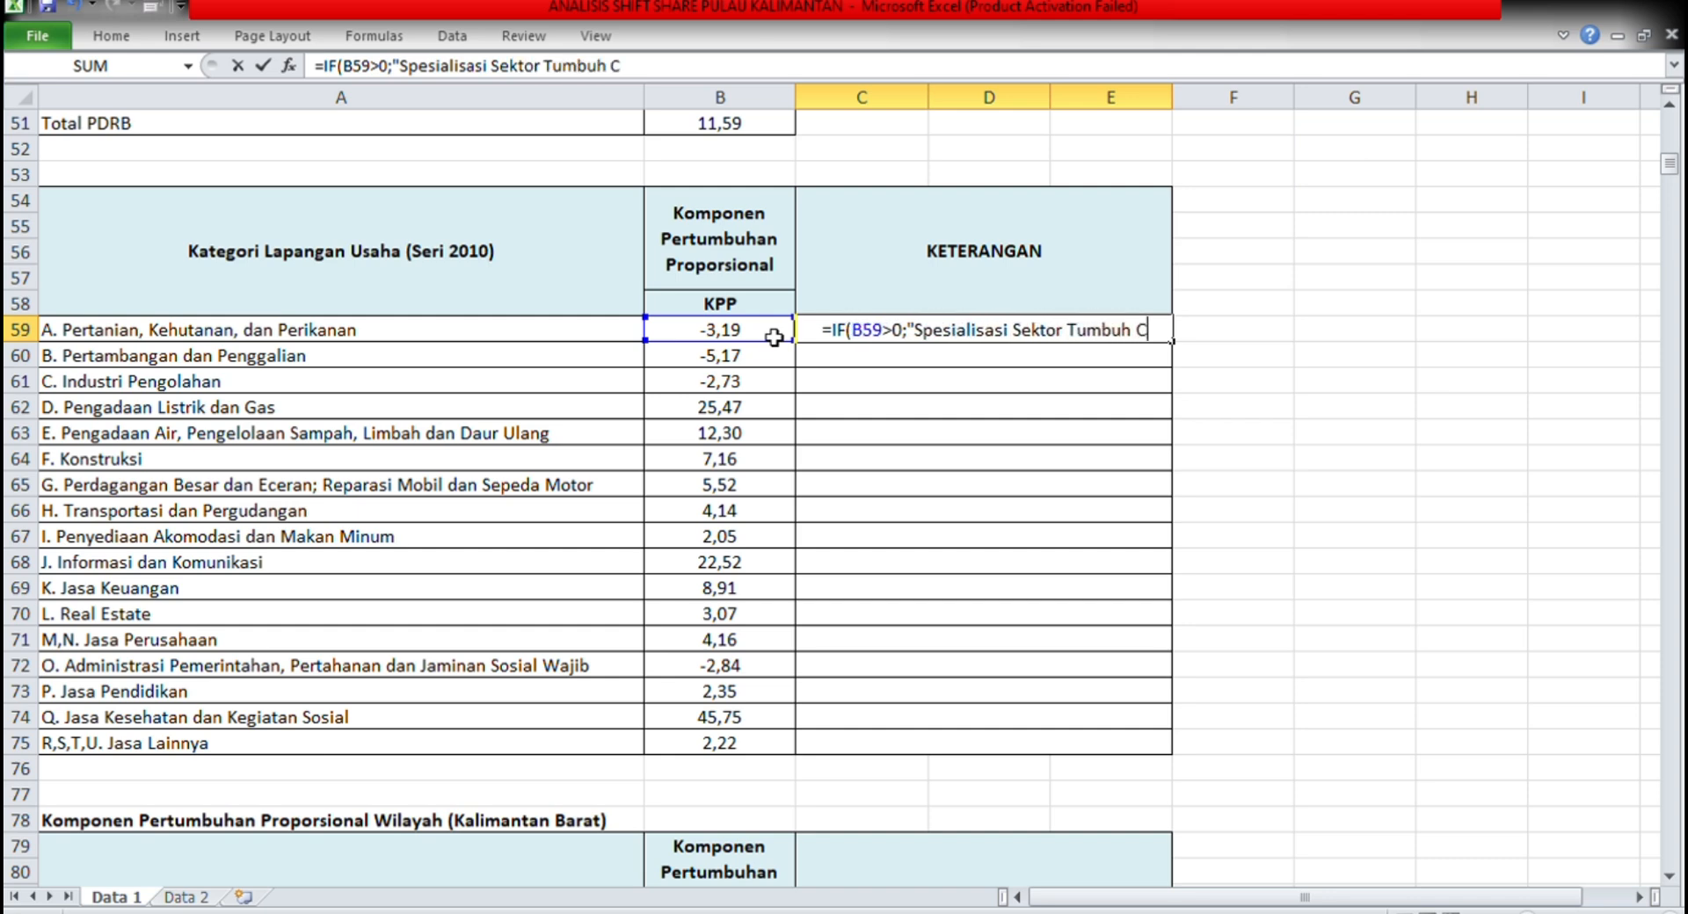
{"action": "type", "text": "epat"}
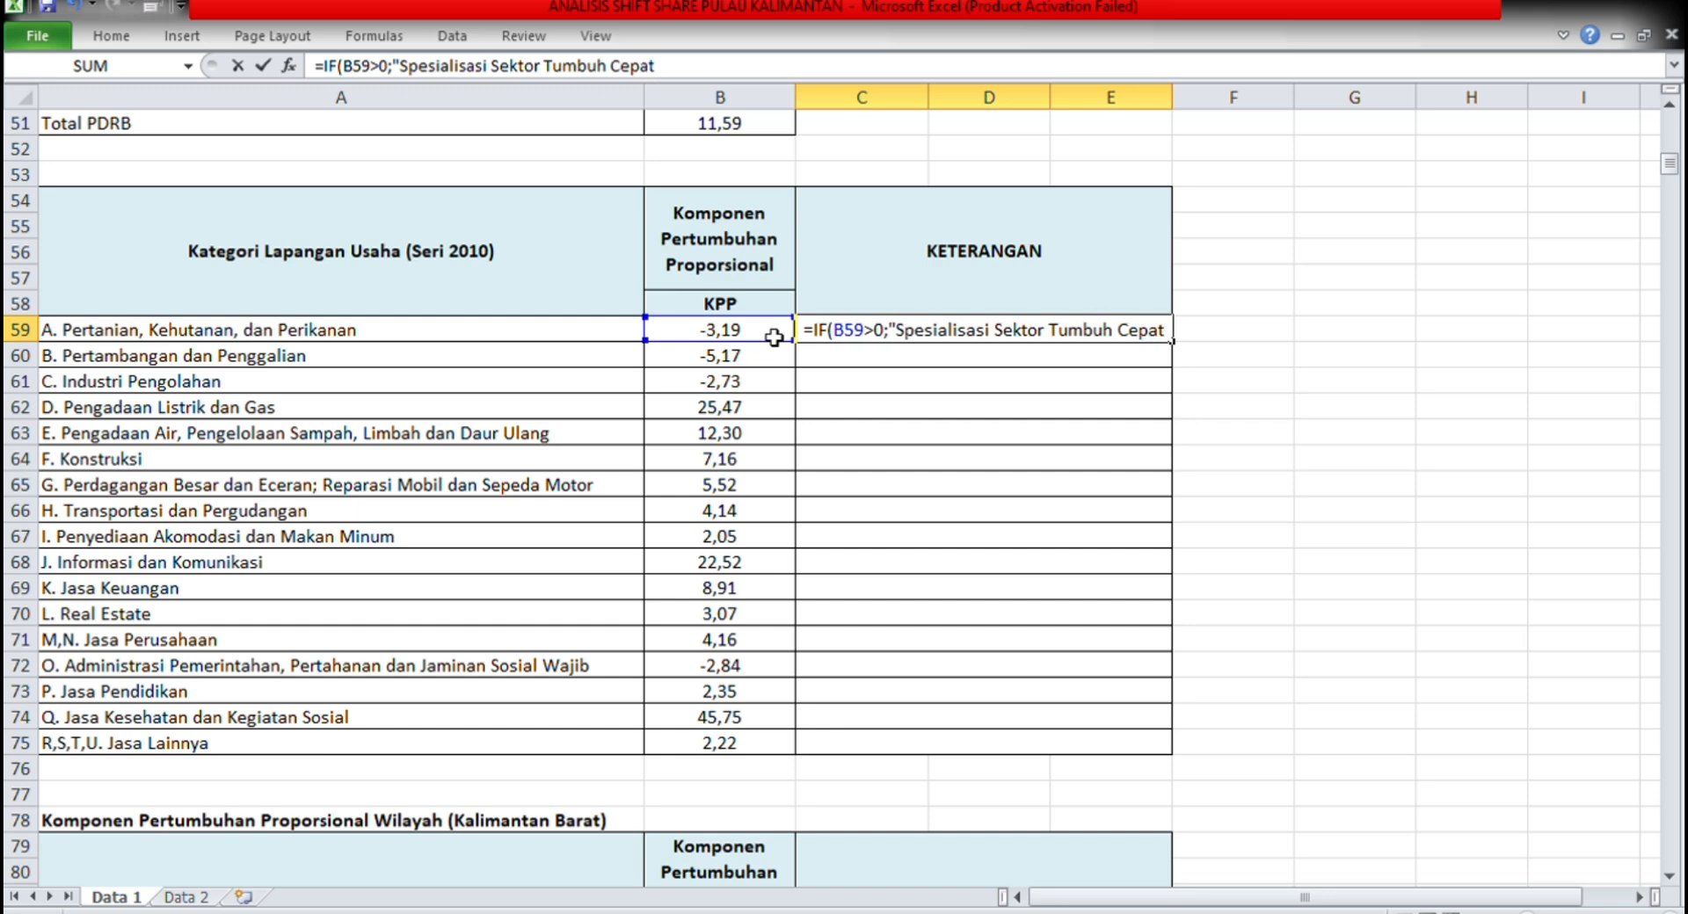
{"action": "type", "text": "\";"}
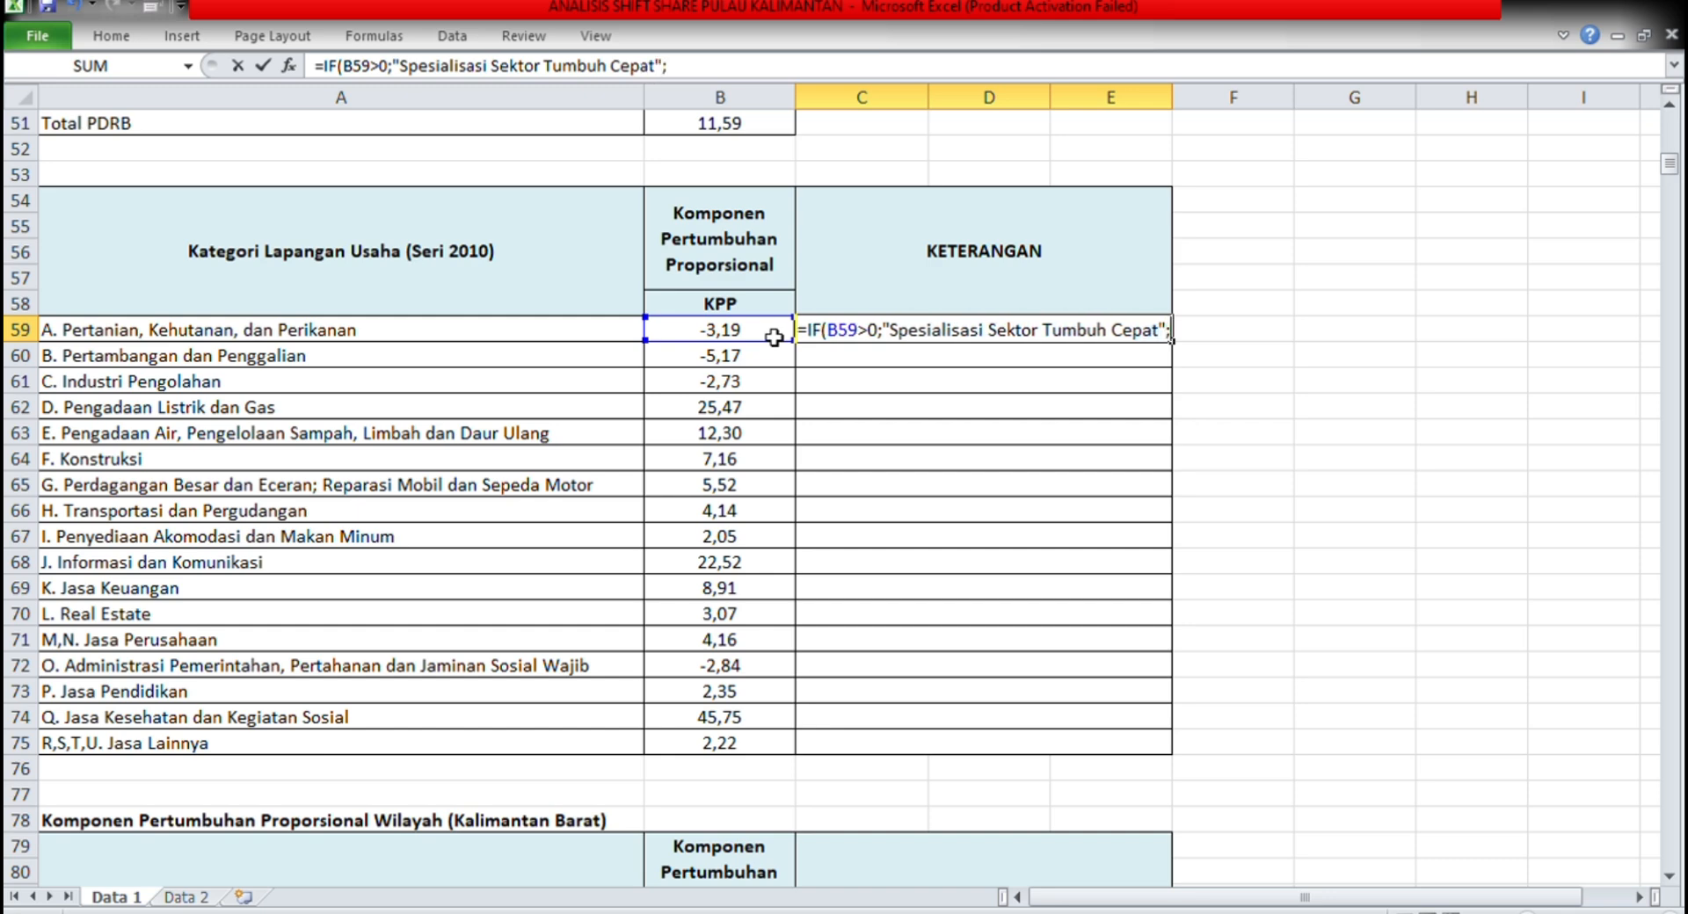
{"action": "type", "text": "\"Spe"}
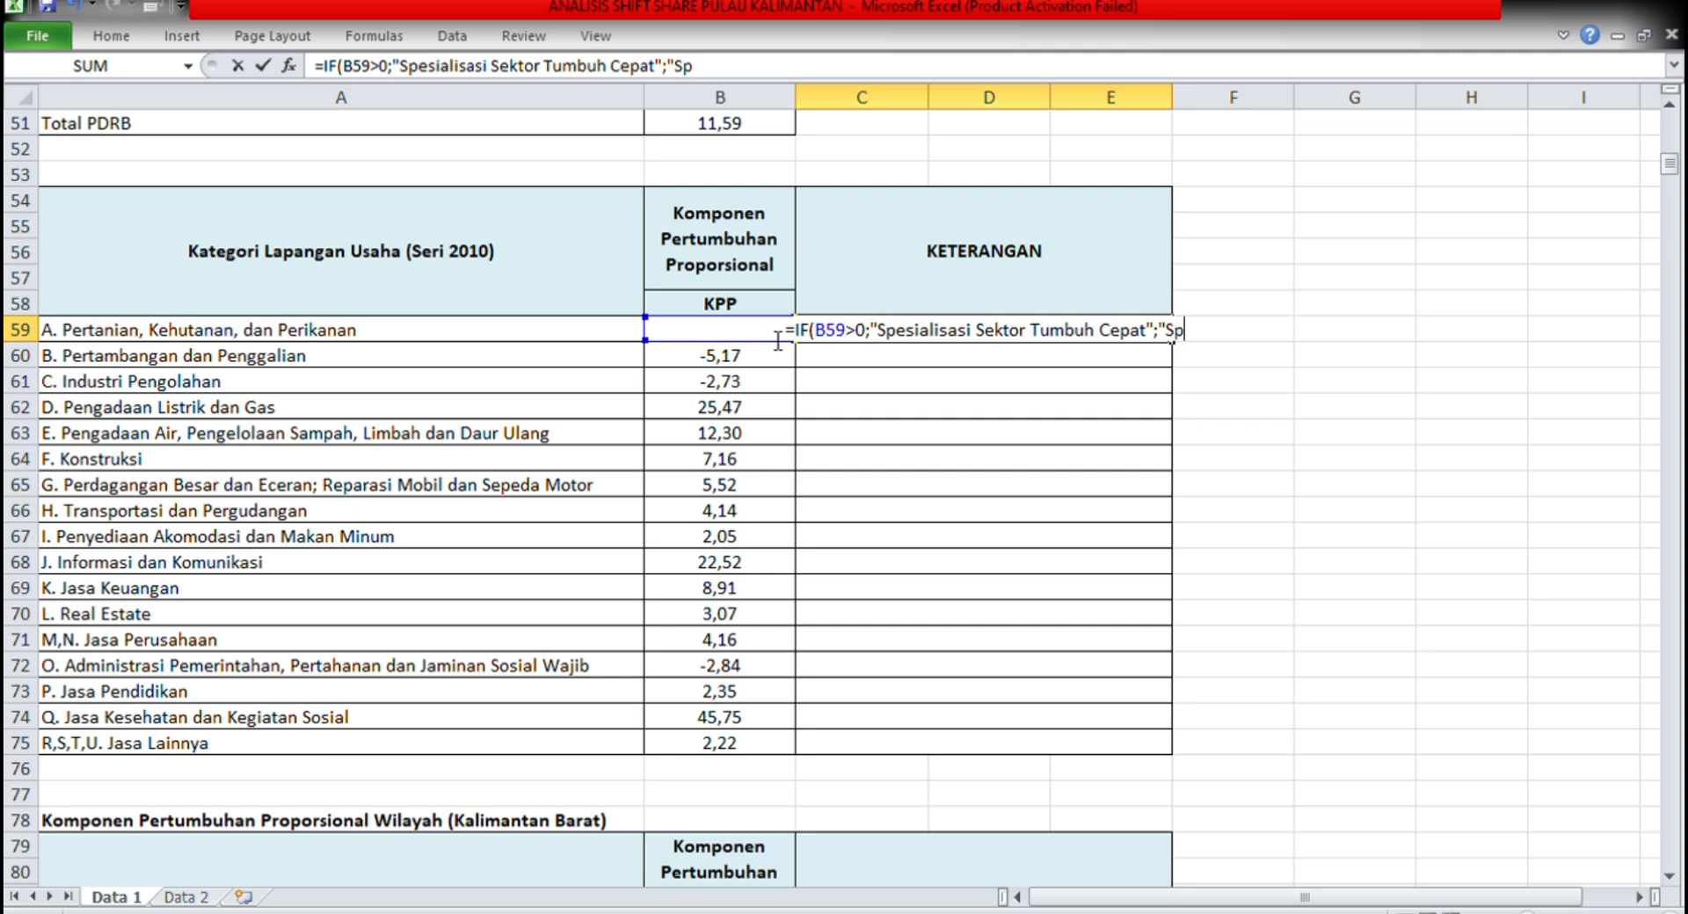
{"action": "type", "text": "s"}
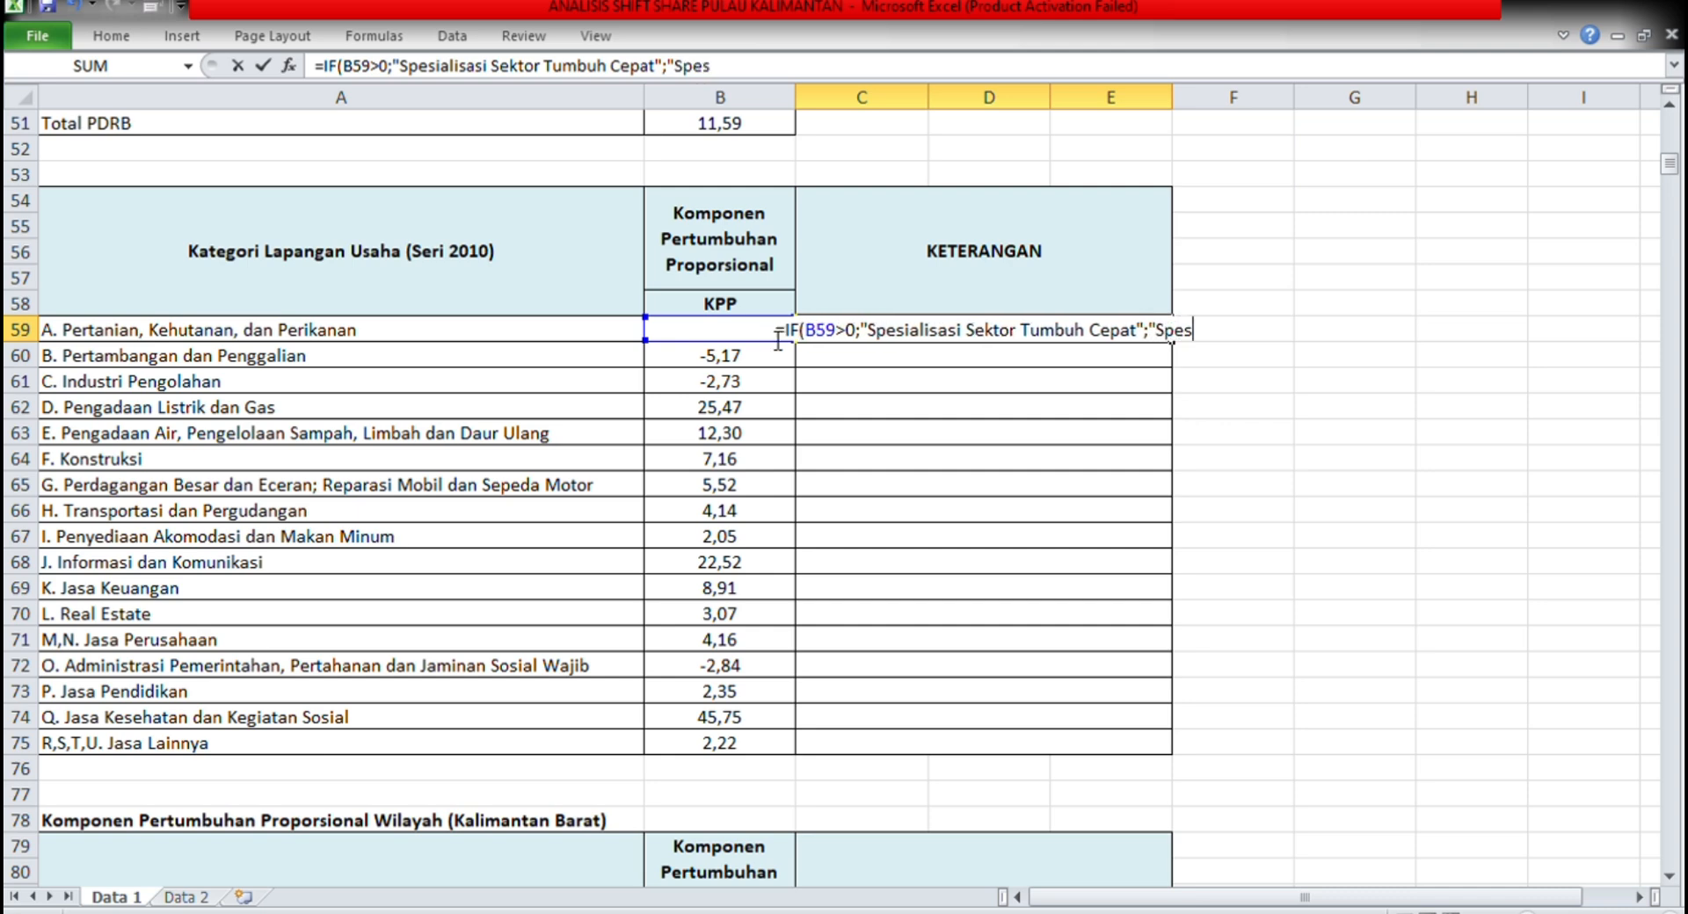
{"action": "type", "text": "ialisasi S"}
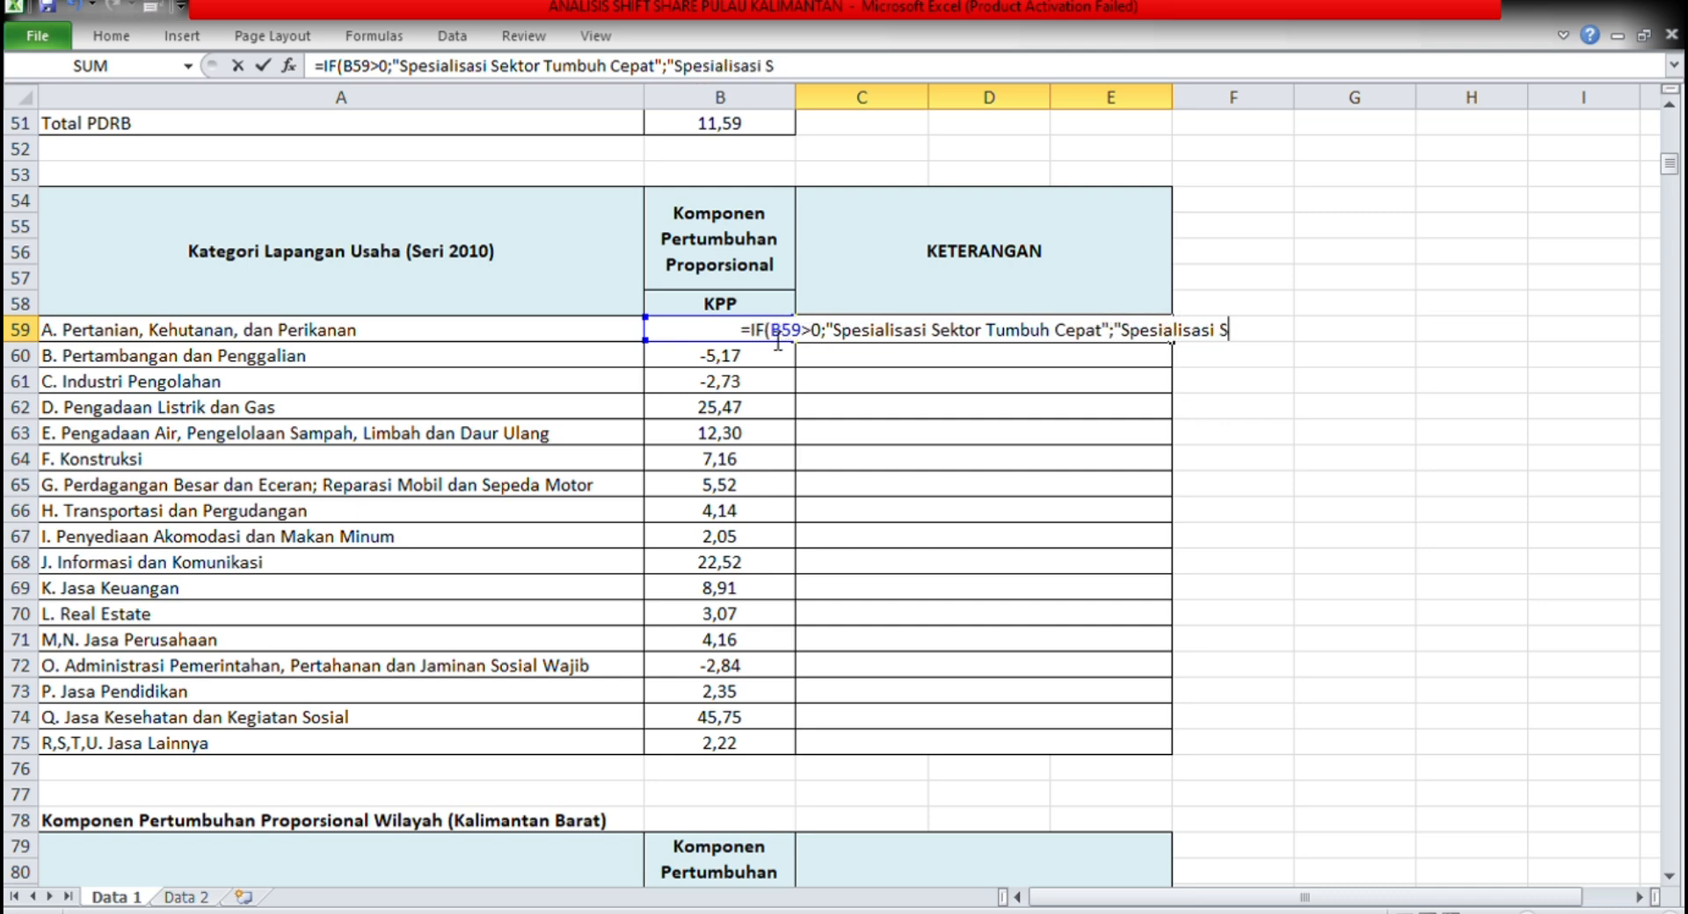
{"action": "type", "text": "ektor T"}
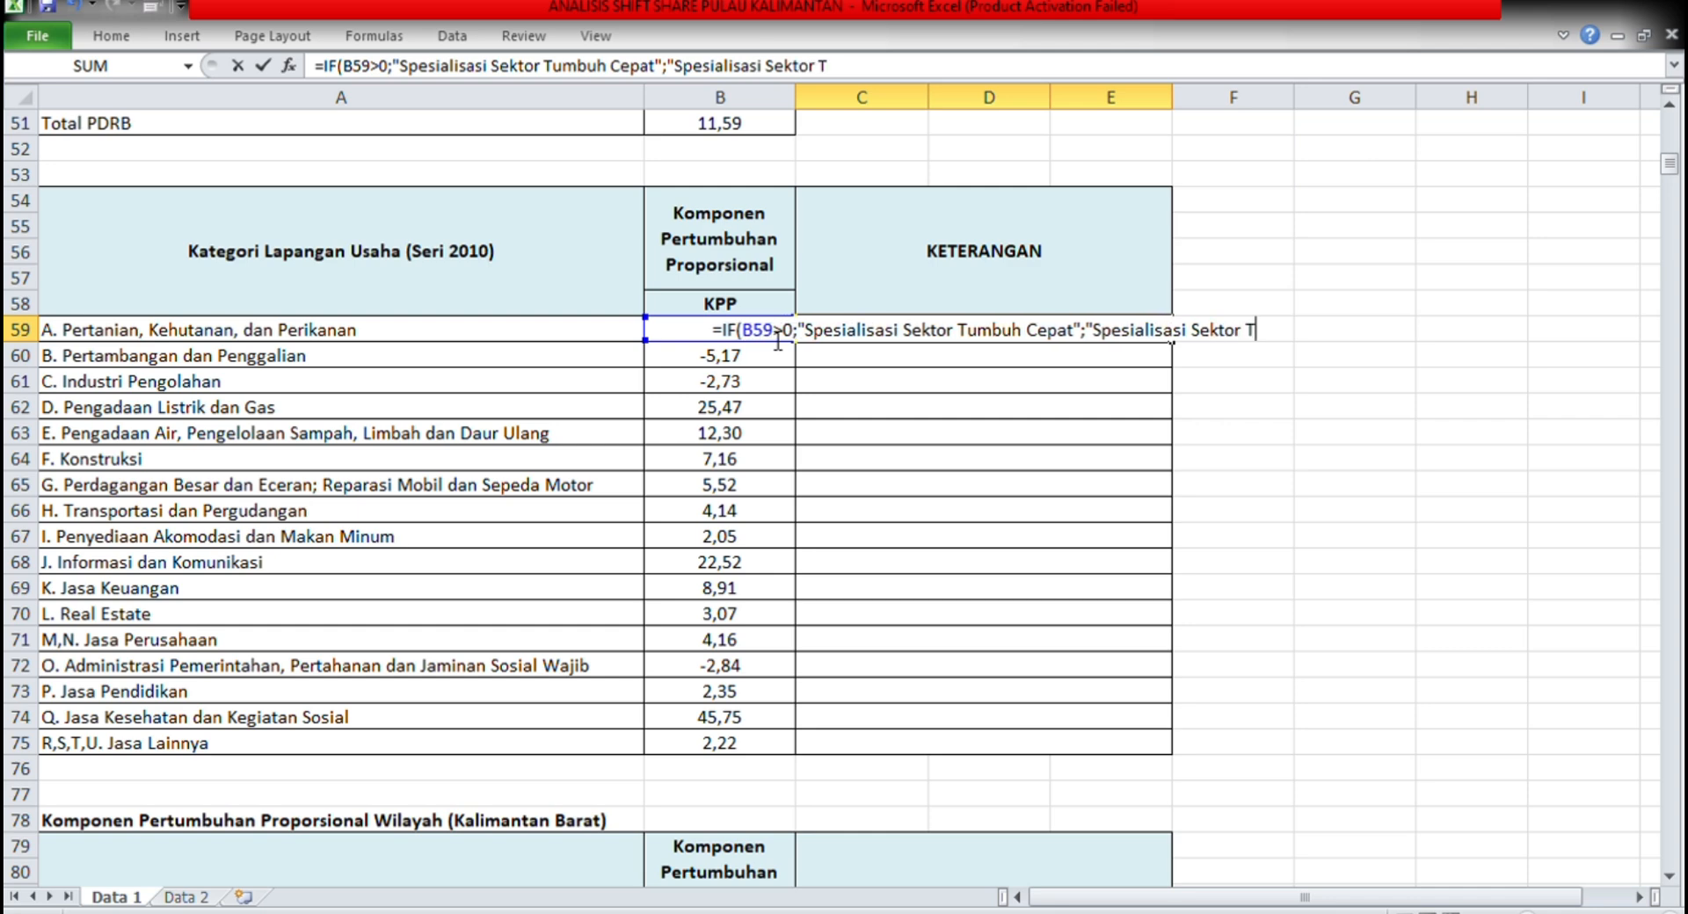
{"action": "type", "text": "umbuh L"}
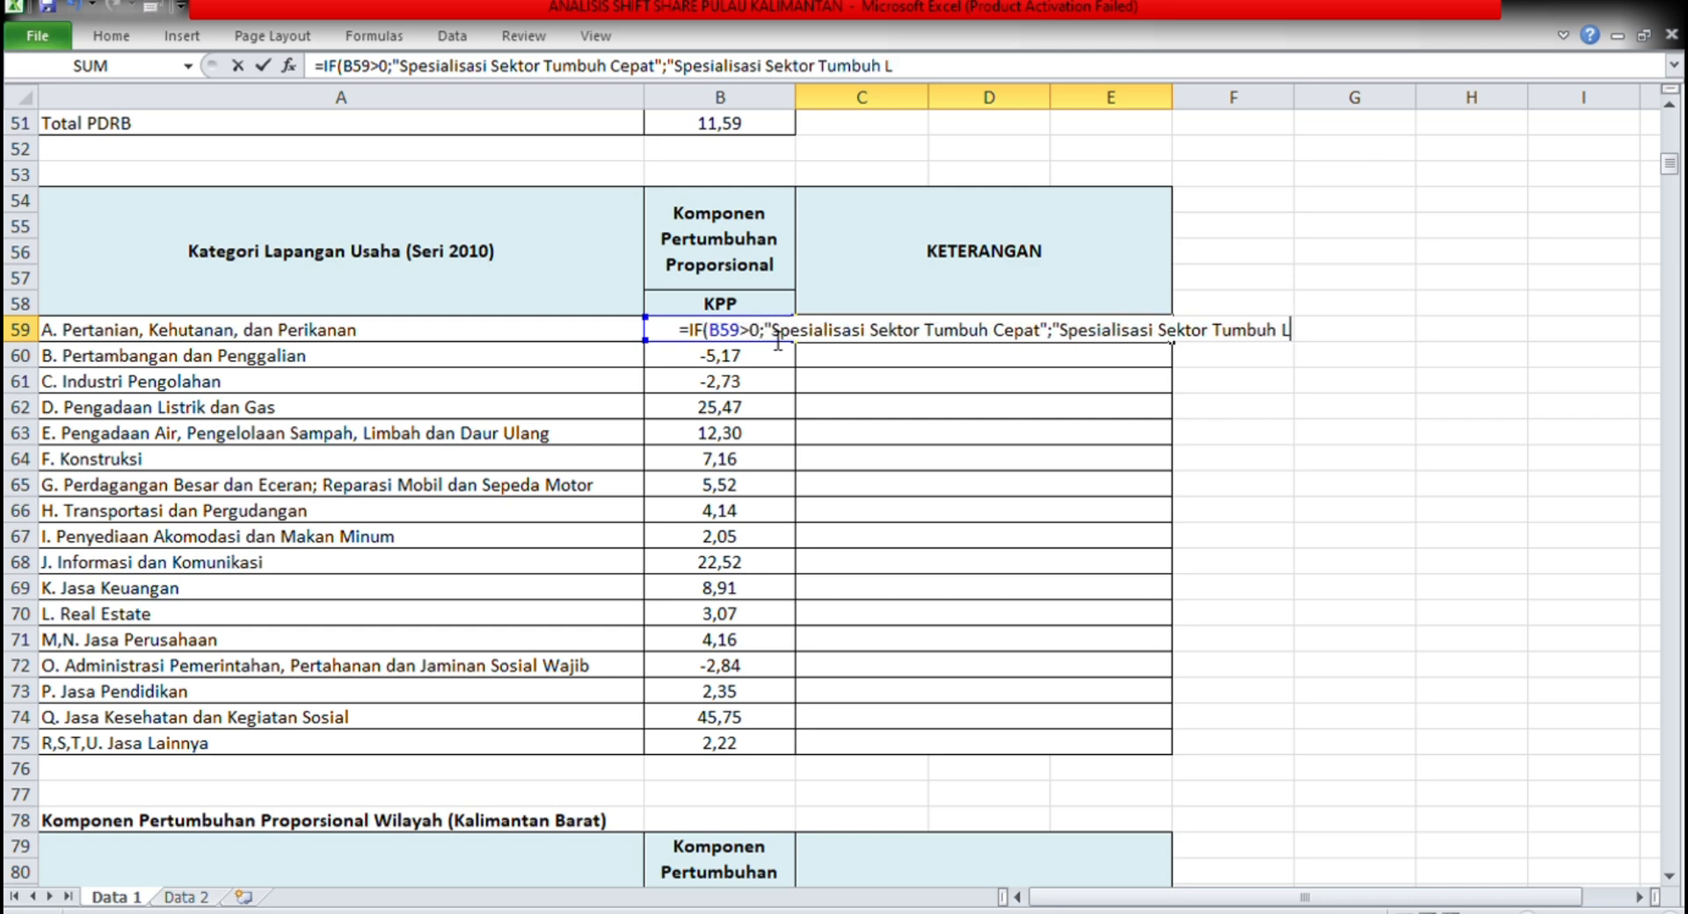
{"action": "type", "text": "ambar"}
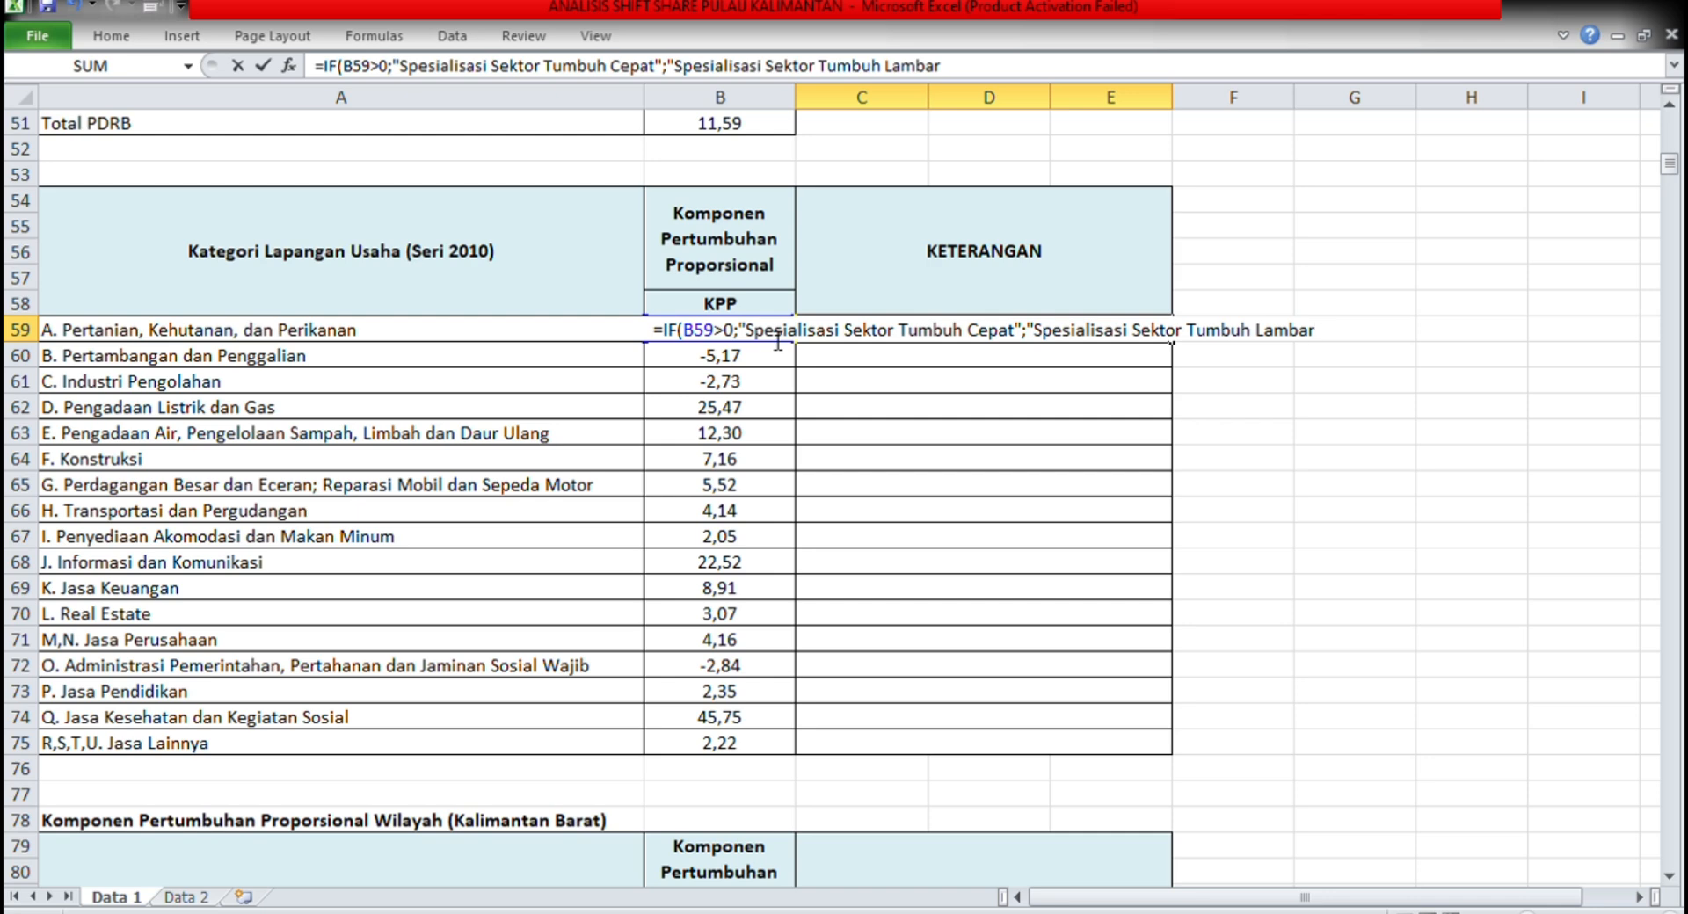
{"action": "type", "text": "\")"}
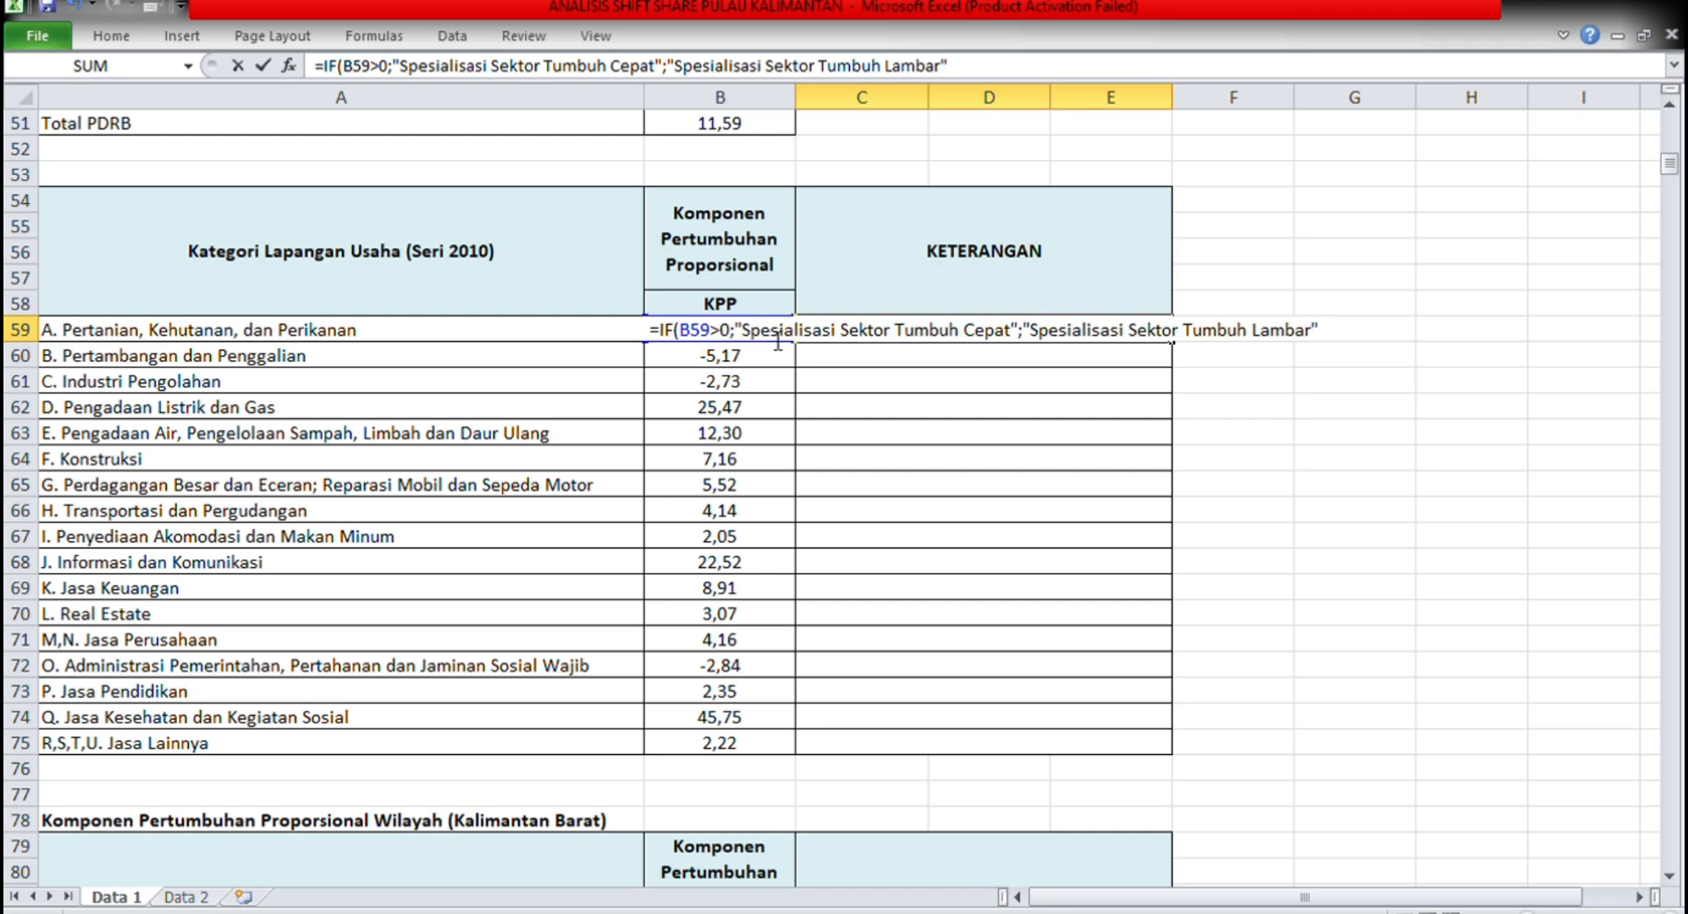
{"action": "key", "text": "BackSpace"}
{"action": "key", "text": "BackSpace"}
{"action": "key", "text": "BackSpace"}
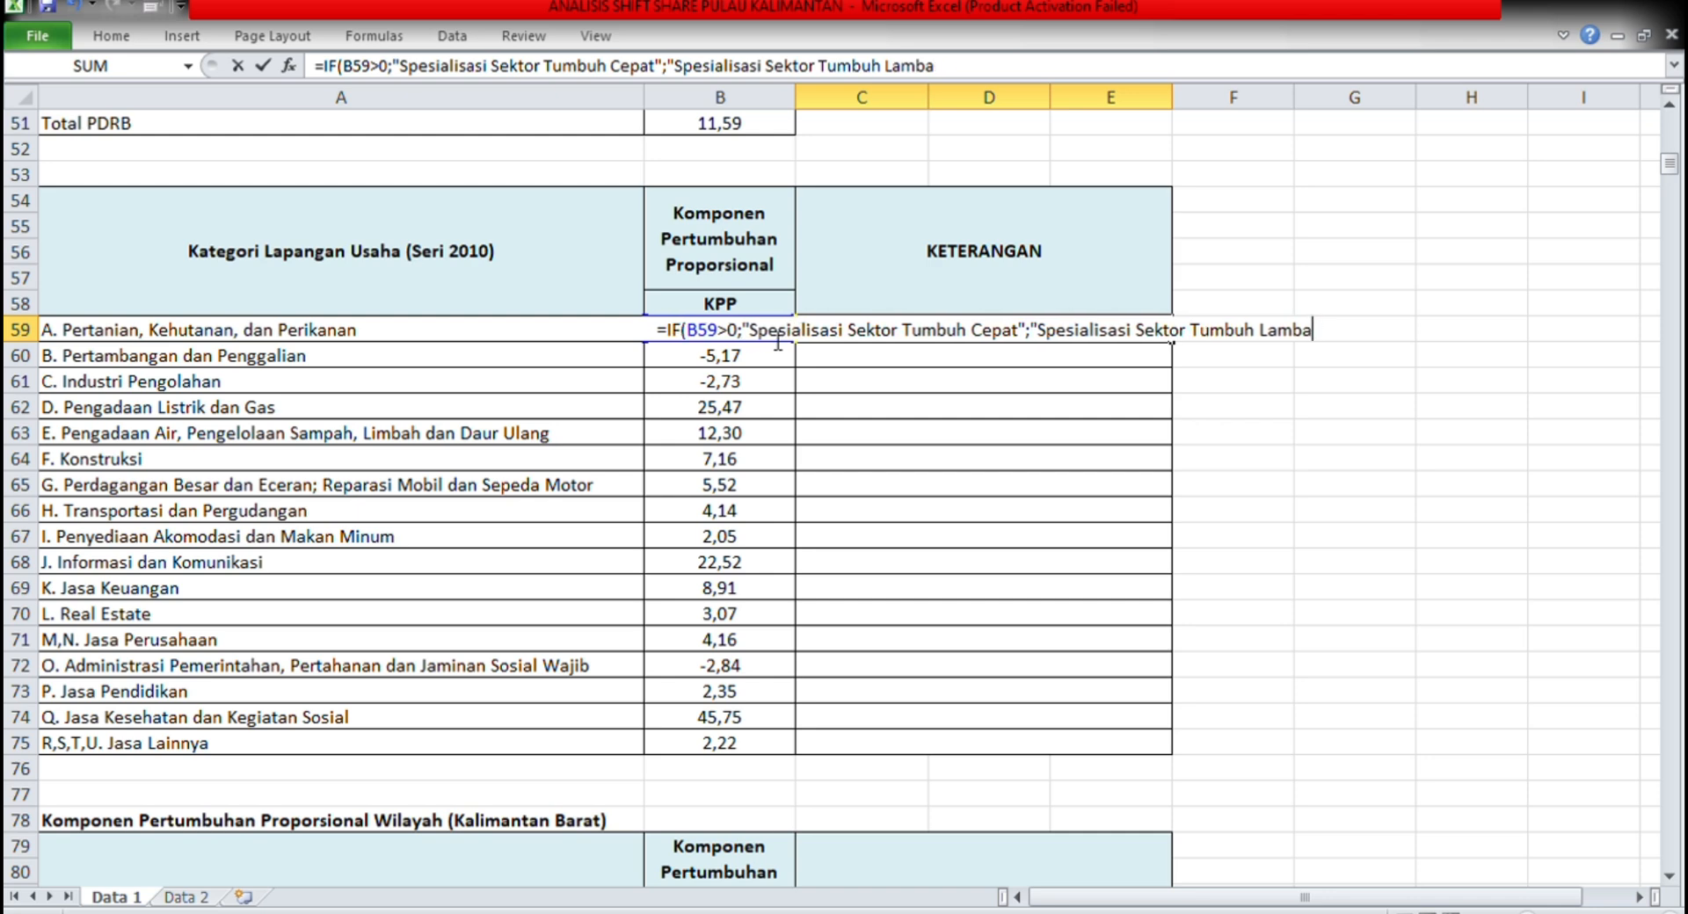
{"action": "type", "text": "t\")"}
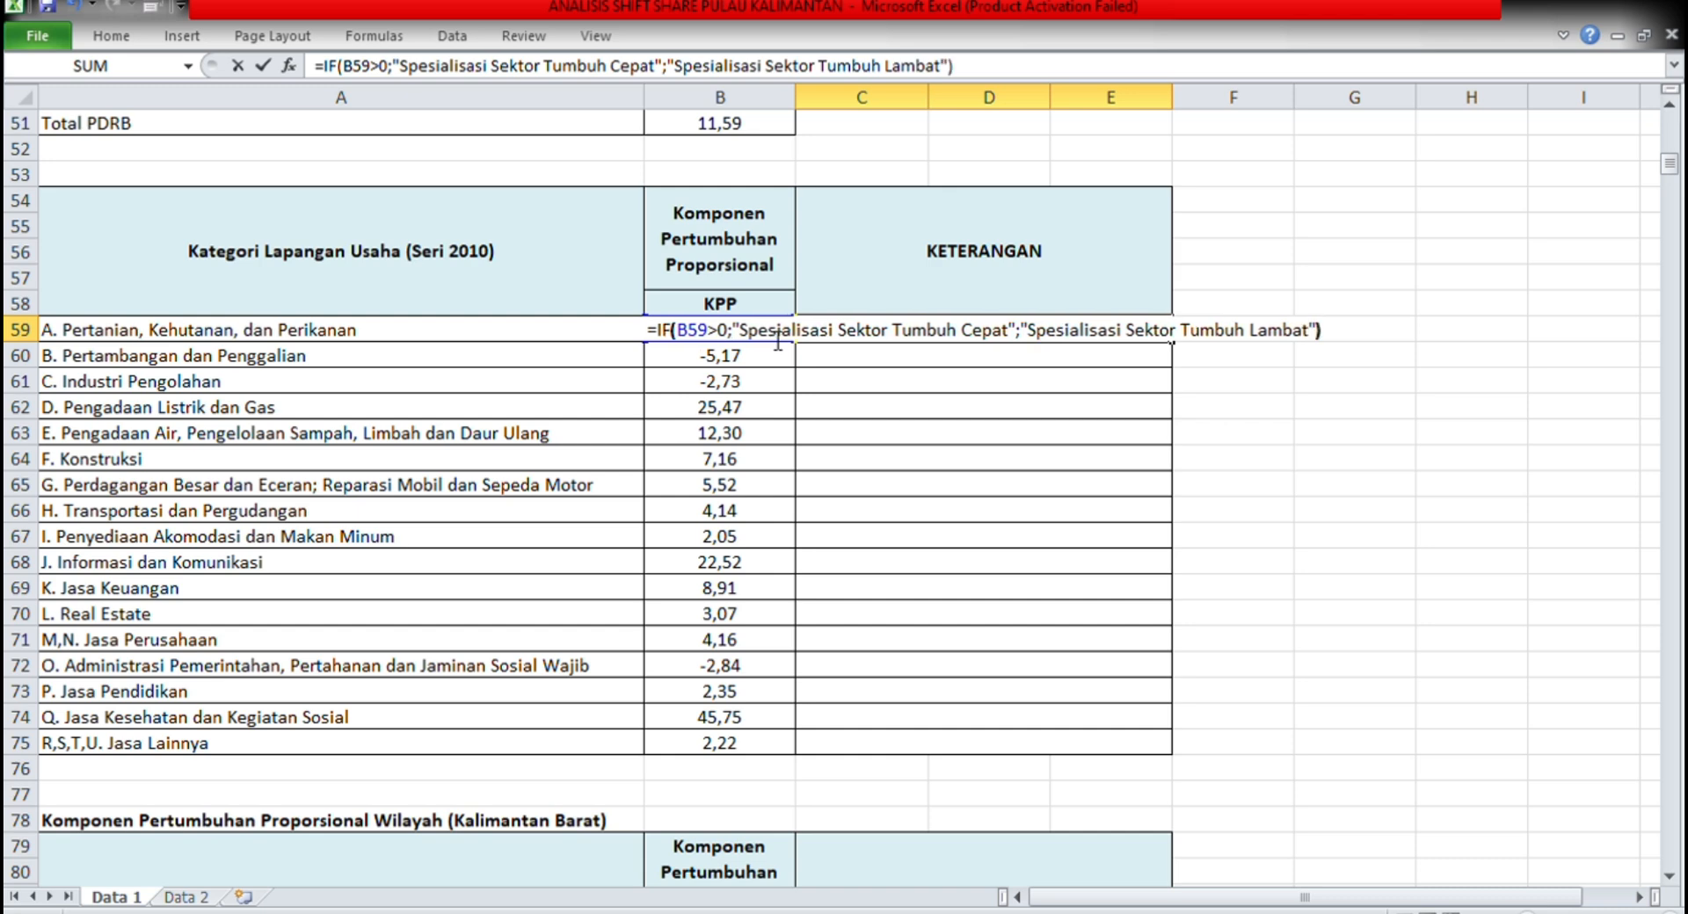
{"action": "key", "text": "Return"}
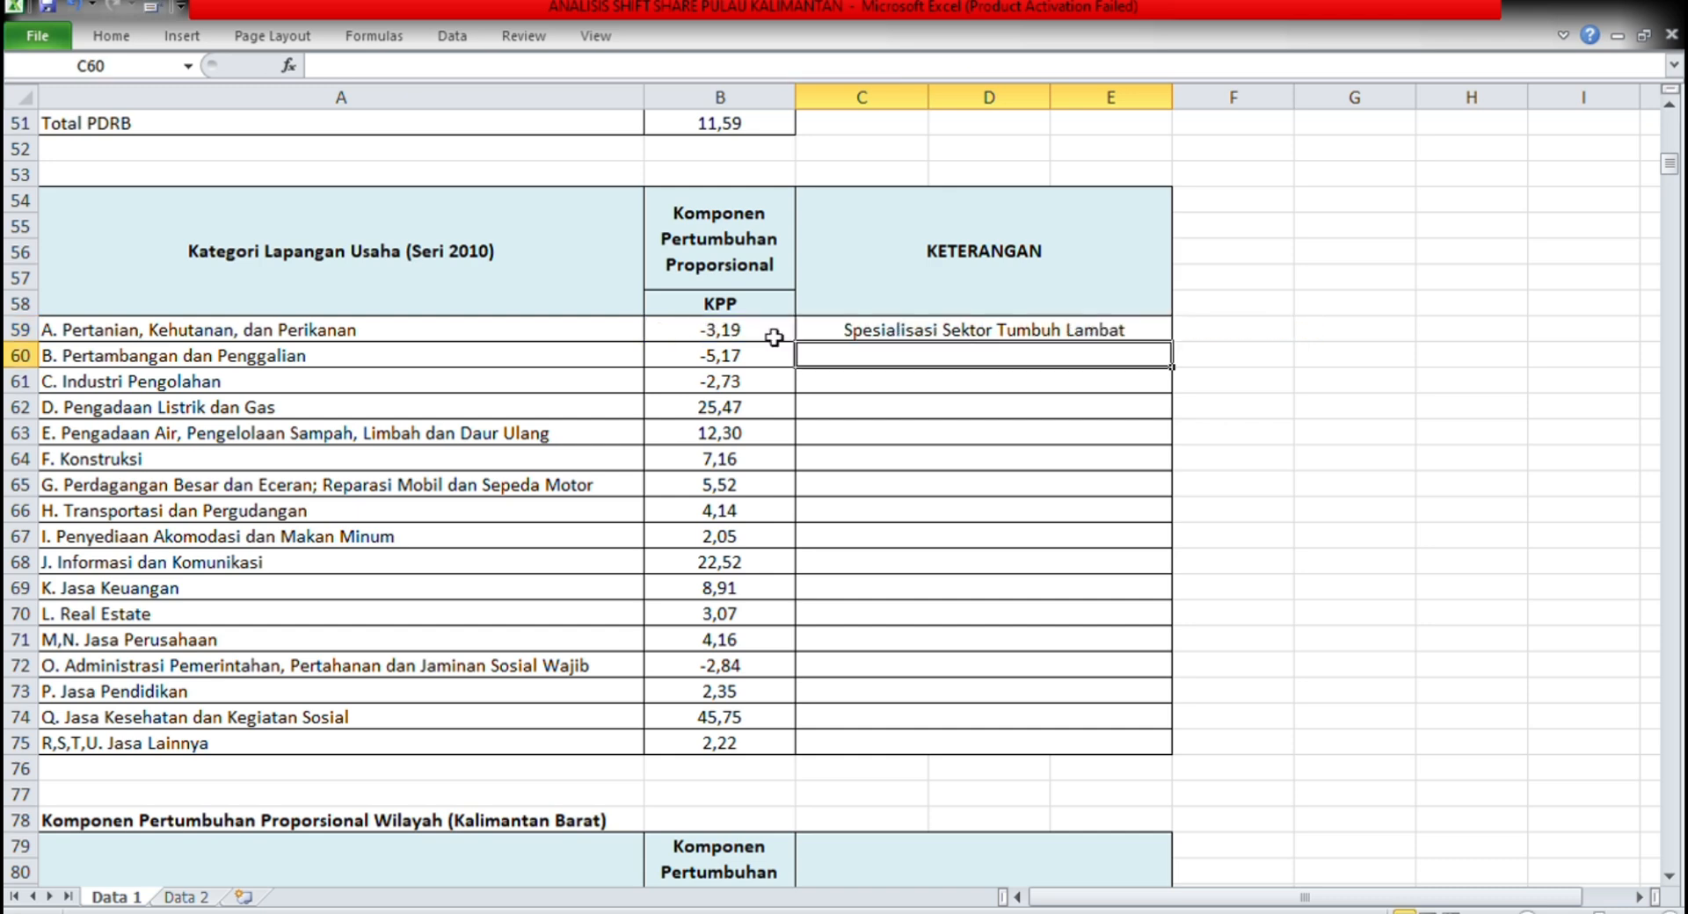
Step: Fill the KETERANGAN formula from C59 down through R,S,T,U. Jasa Lainnya in row 75
{"action": "left_click", "coordinate": [1163, 338]}
{"action": "left_click_drag", "start_coordinate": [1172, 342], "coordinate": [1176, 760]}
{"action": "left_click", "coordinate": [1226, 697]}
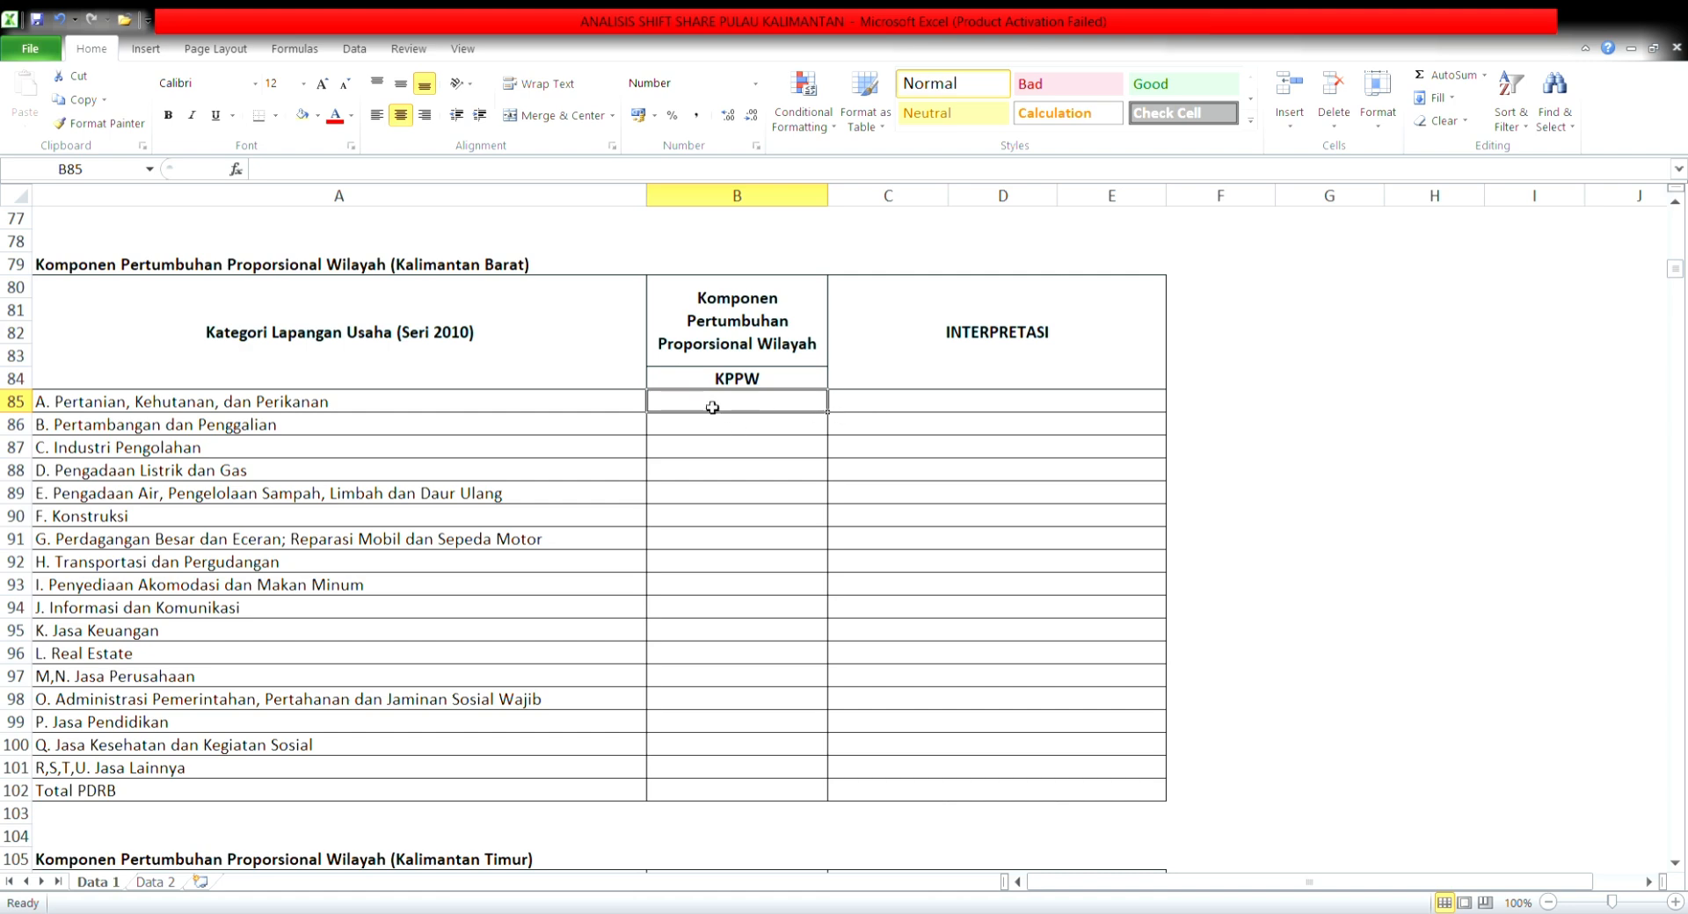
Step: Enter =((E9/D9)-(C9/B9))*100 in B85 as Kalimantan Barat's KPPW for Pertanian, Kehutanan, dan Perikanan
{"action": "type", "text": "="}
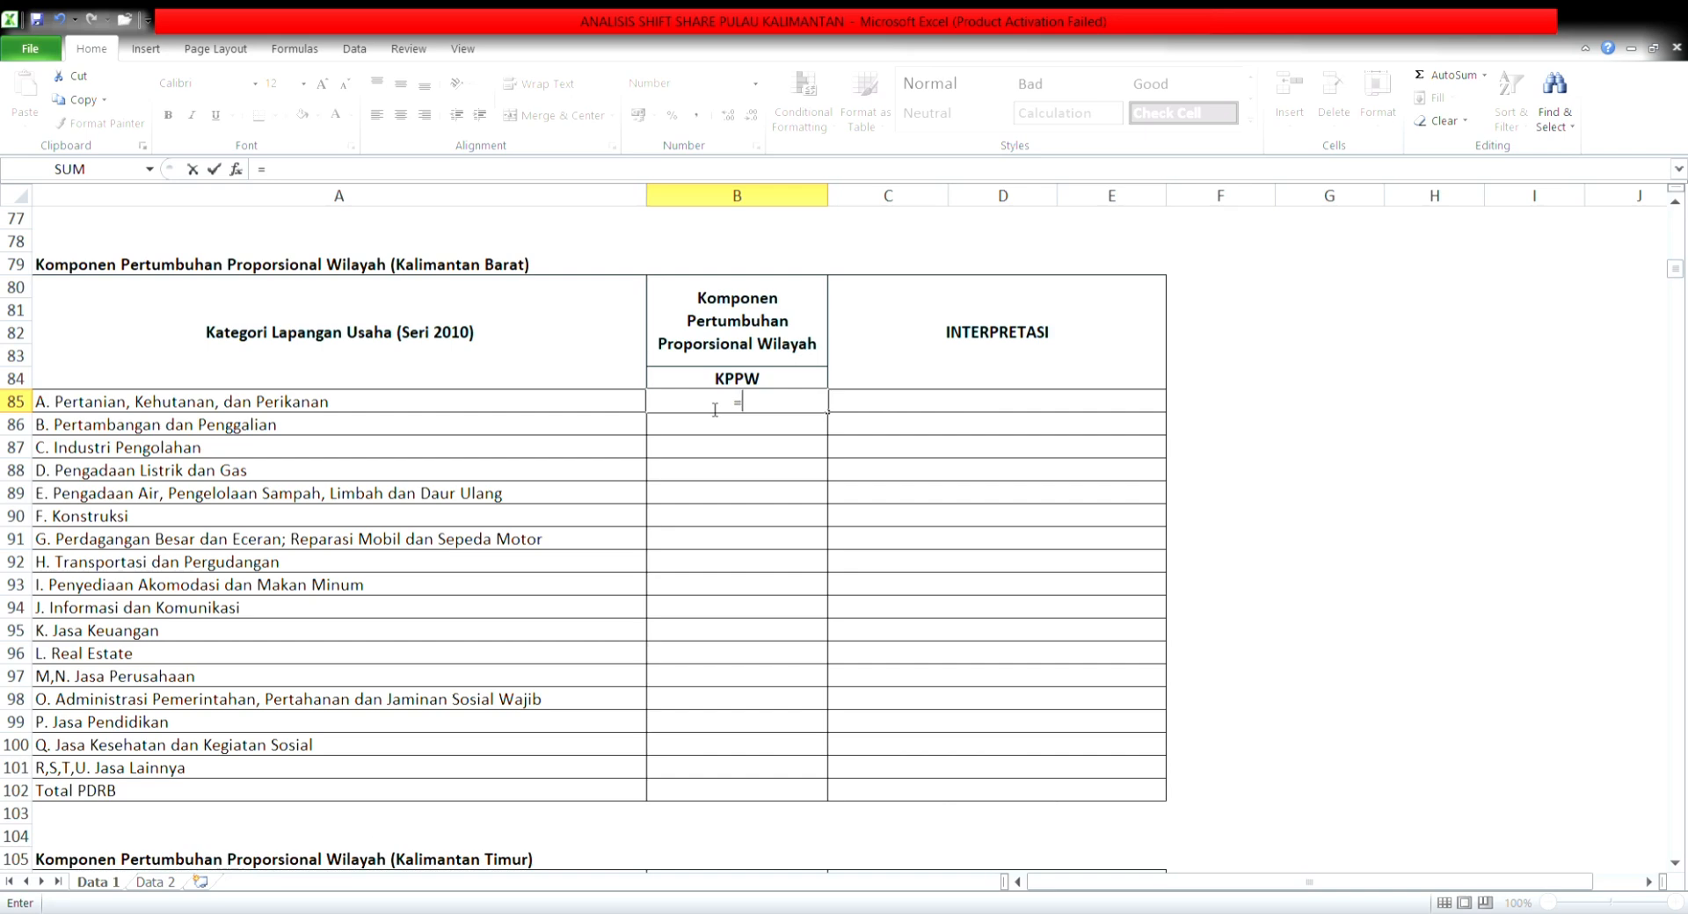
{"action": "type", "text": "(("}
{"action": "left_click", "coordinate": [1676, 203]}
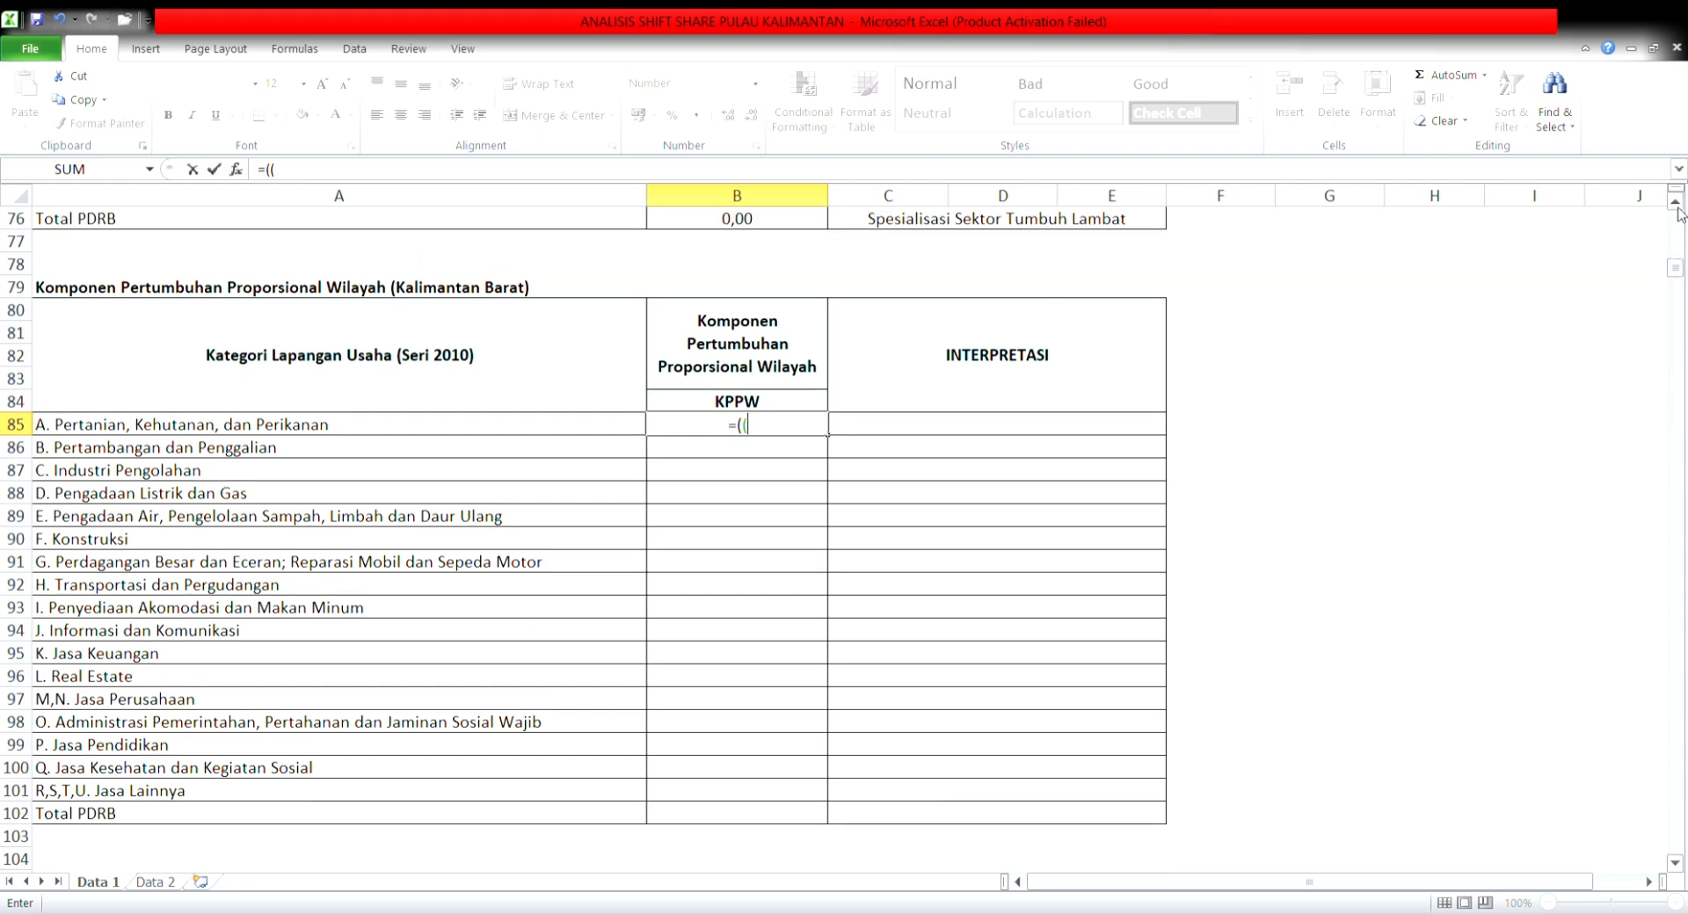
{"action": "left_click", "coordinate": [1675, 203]}
{"action": "left_click", "coordinate": [1675, 203]}
{"action": "left_click_drag", "start_coordinate": [1676, 203], "coordinate": [1677, 209]}
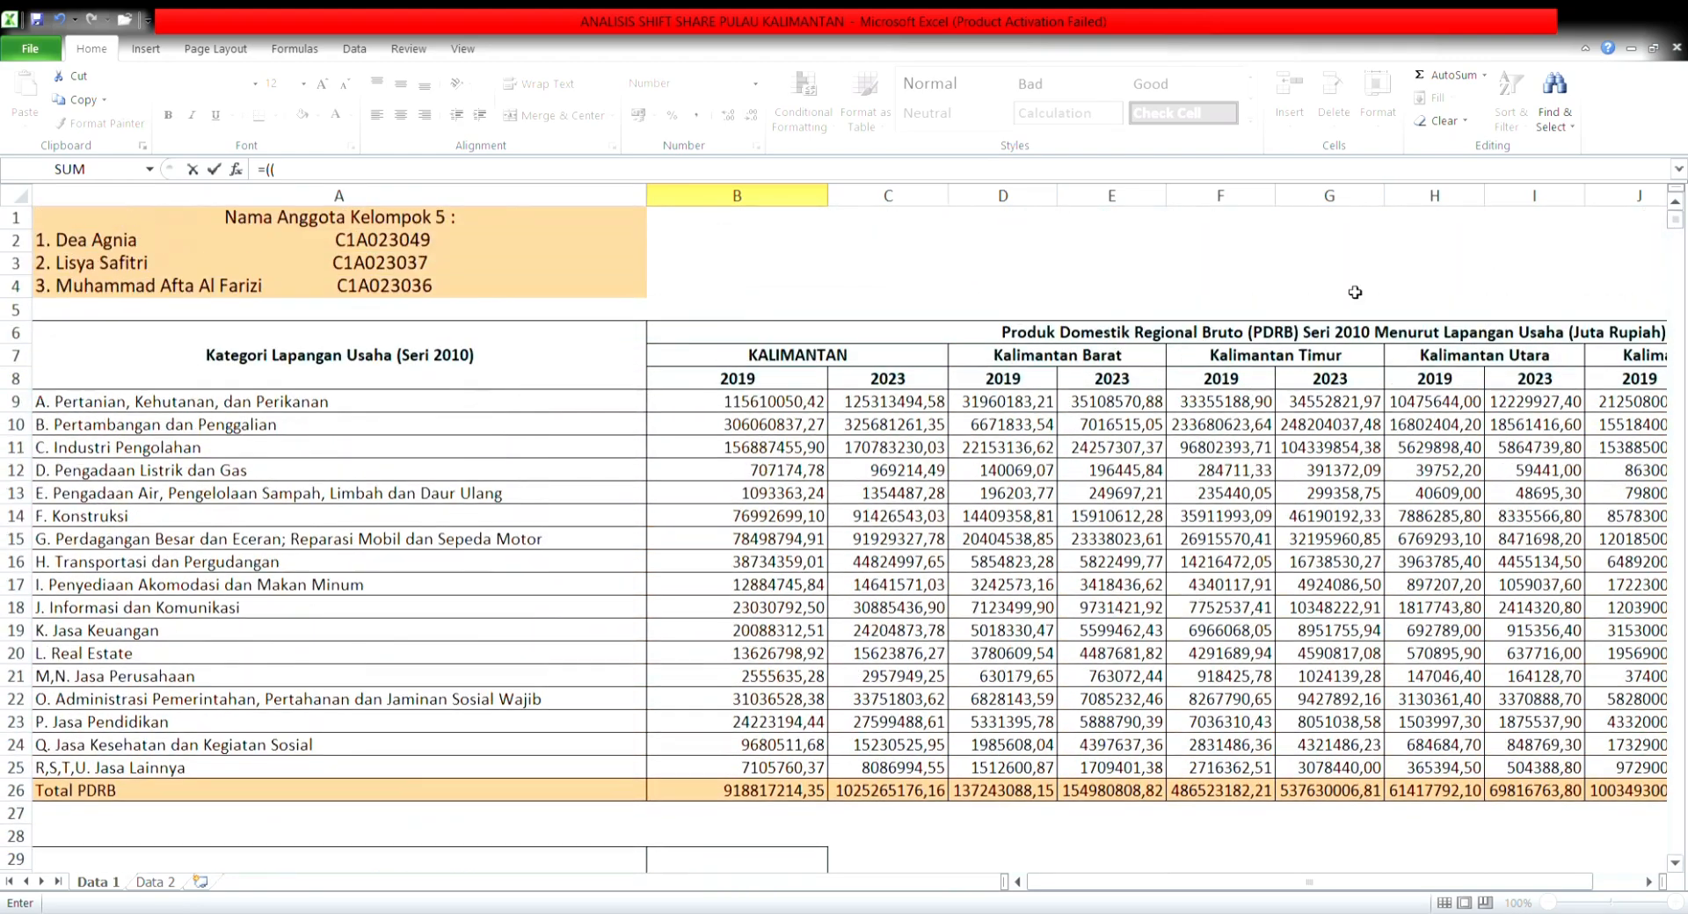
{"action": "left_click", "coordinate": [1129, 407]}
{"action": "type", "text": "/"}
{"action": "left_click", "coordinate": [1033, 407]}
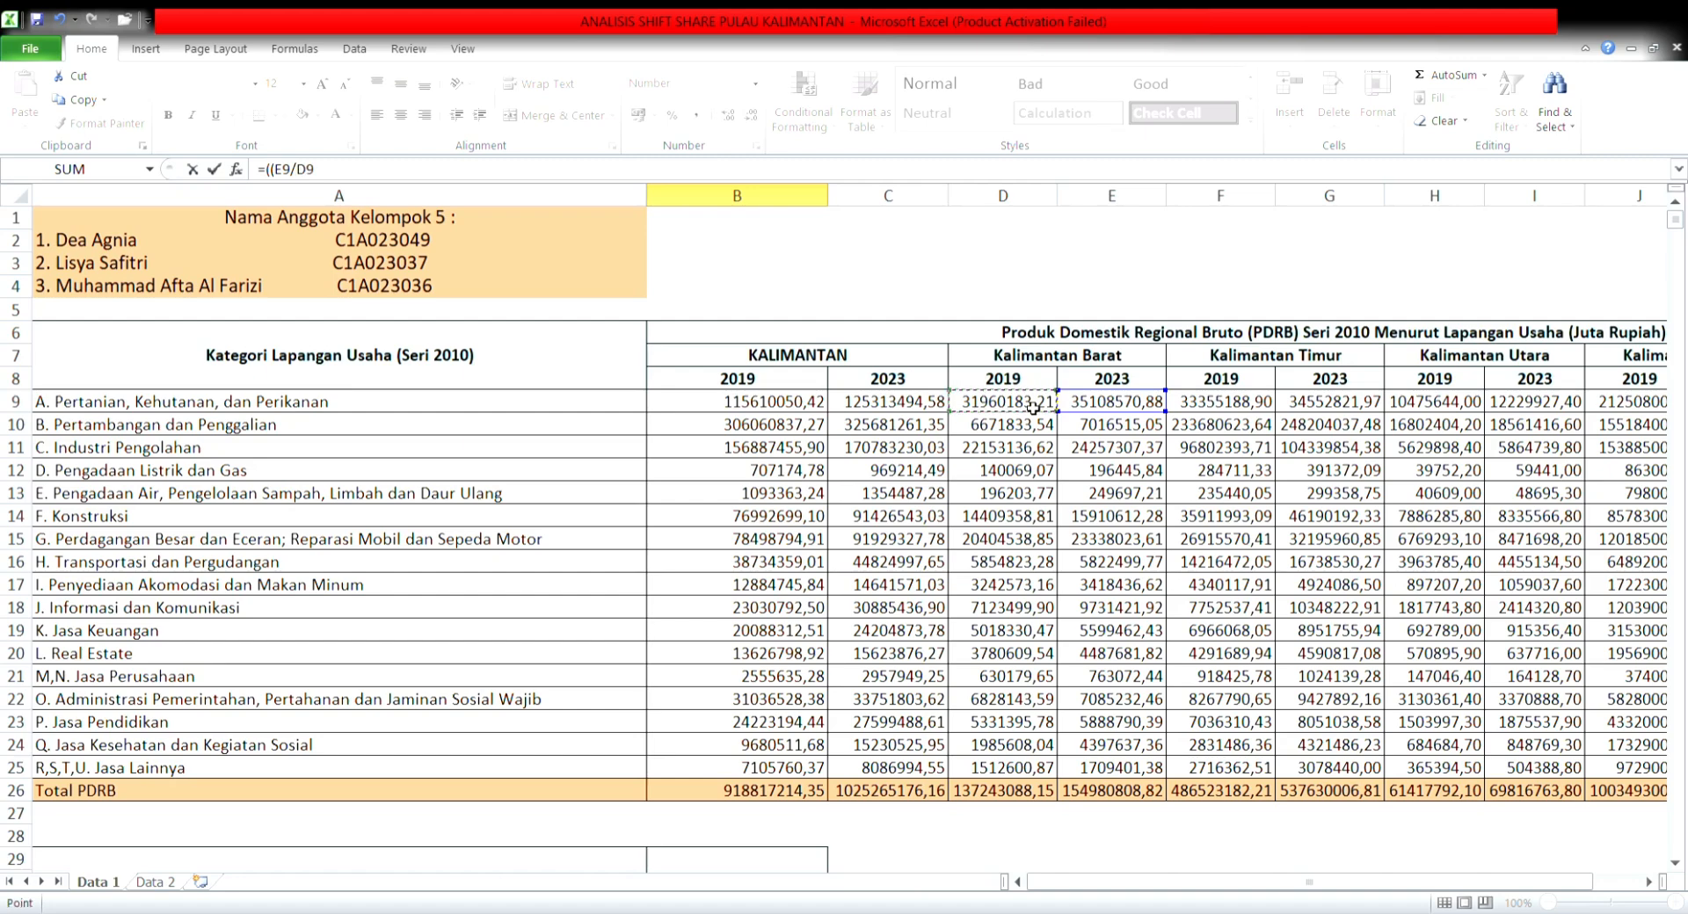
{"action": "type", "text": ")-("}
{"action": "left_click", "coordinate": [888, 407]}
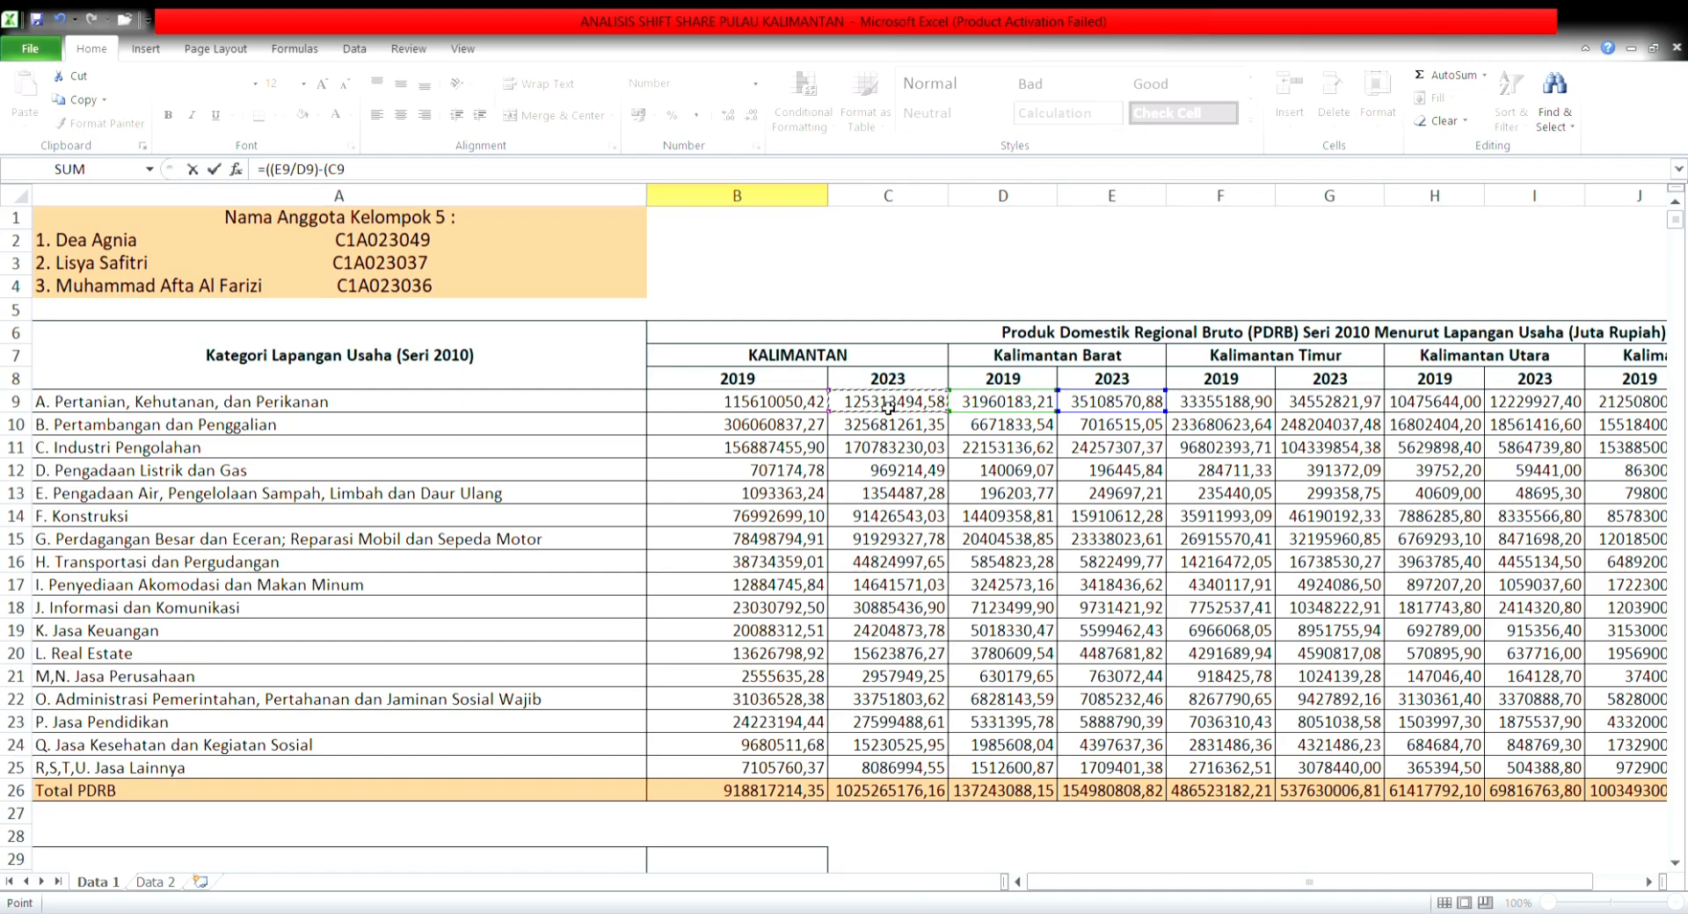
{"action": "type", "text": "/"}
{"action": "left_click", "coordinate": [793, 405]}
{"action": "type", "text": ")"}
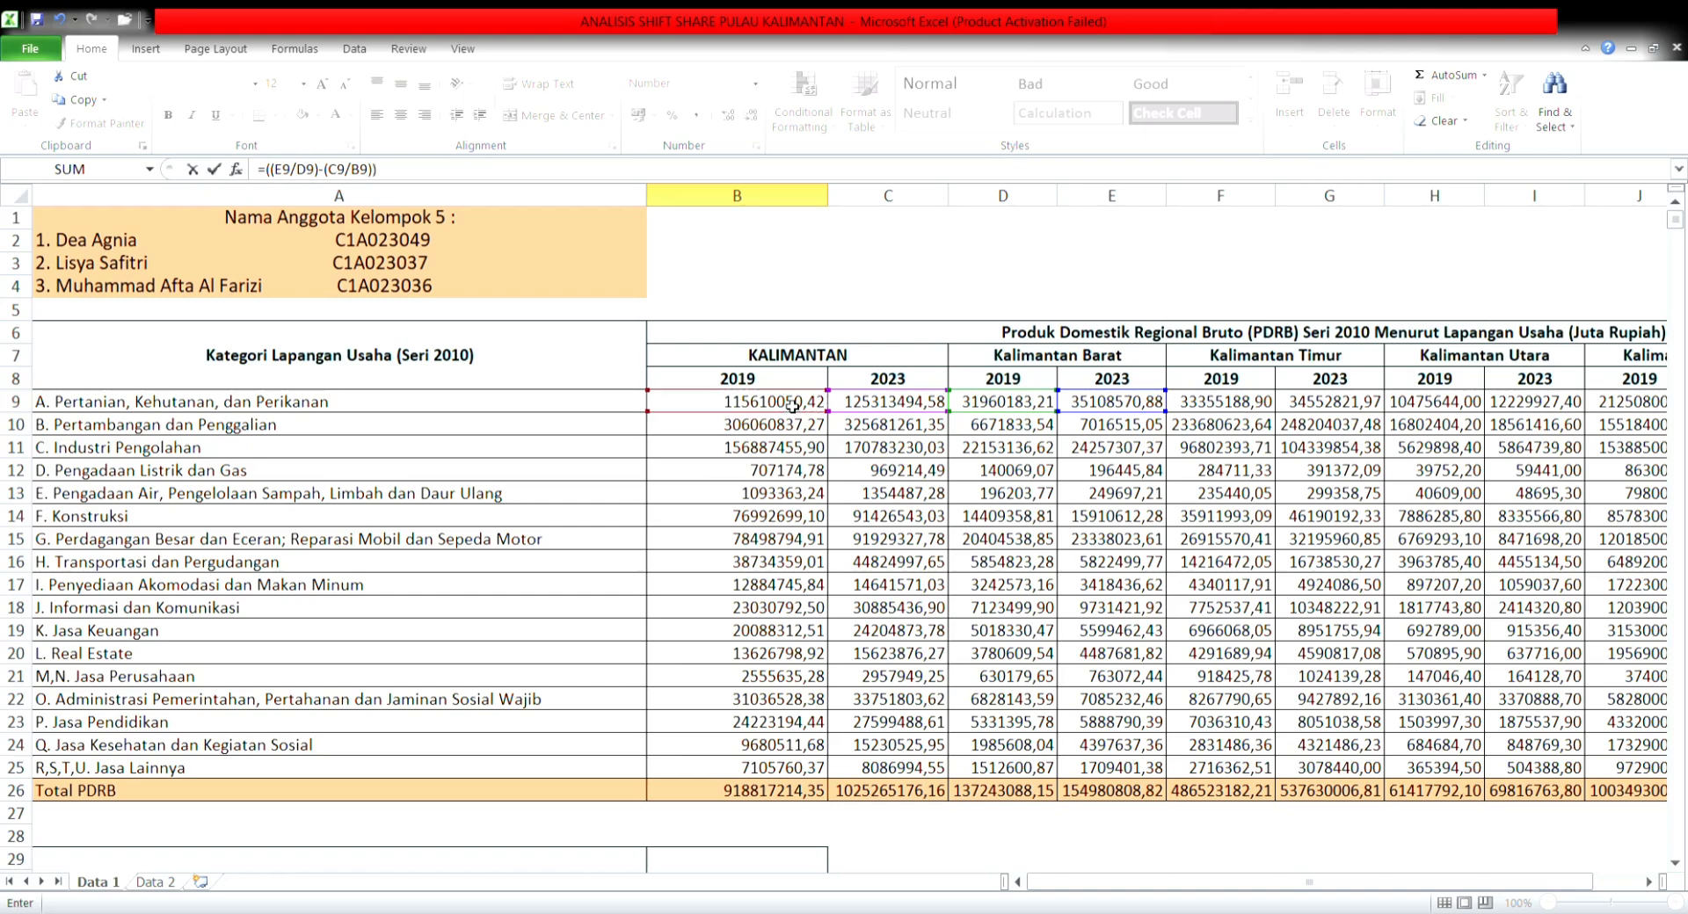
{"action": "type", "text": ")8"}
{"action": "key", "text": "BackSpace"}
{"action": "type", "text": "00"}
{"action": "key", "text": "Return"}
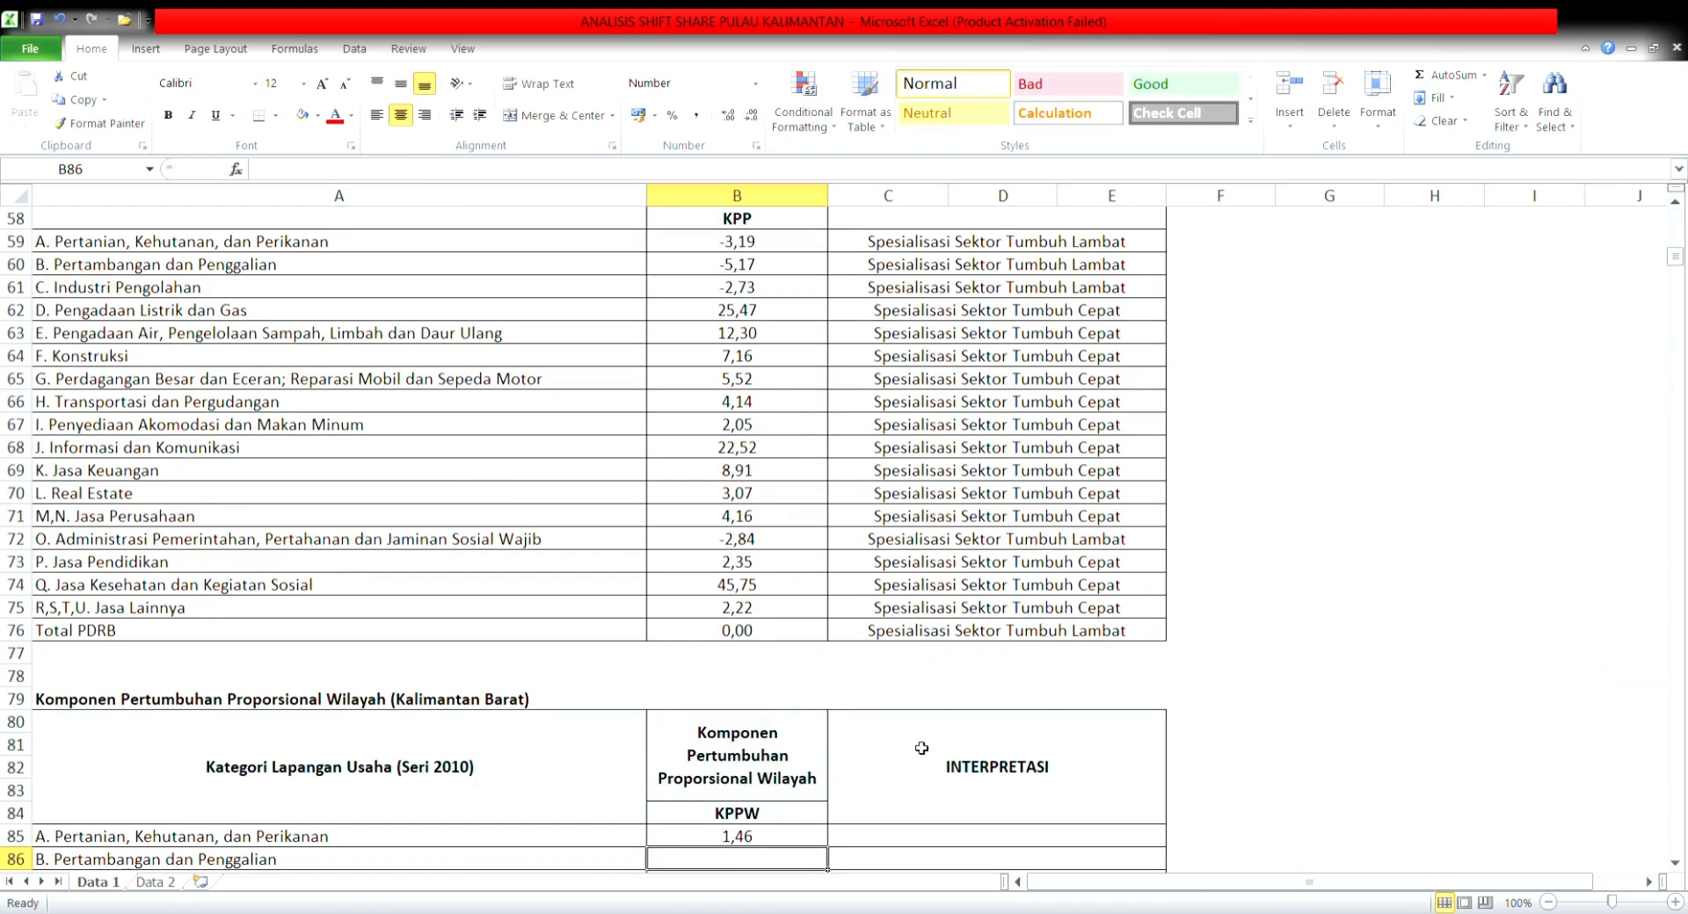
Step: Fill Kalimantan Barat's KPPW formula from B85 down through the Total PDRB row, B102
{"action": "scroll", "coordinate": [921, 748], "scroll_direction": "down", "scroll_amount": 6}
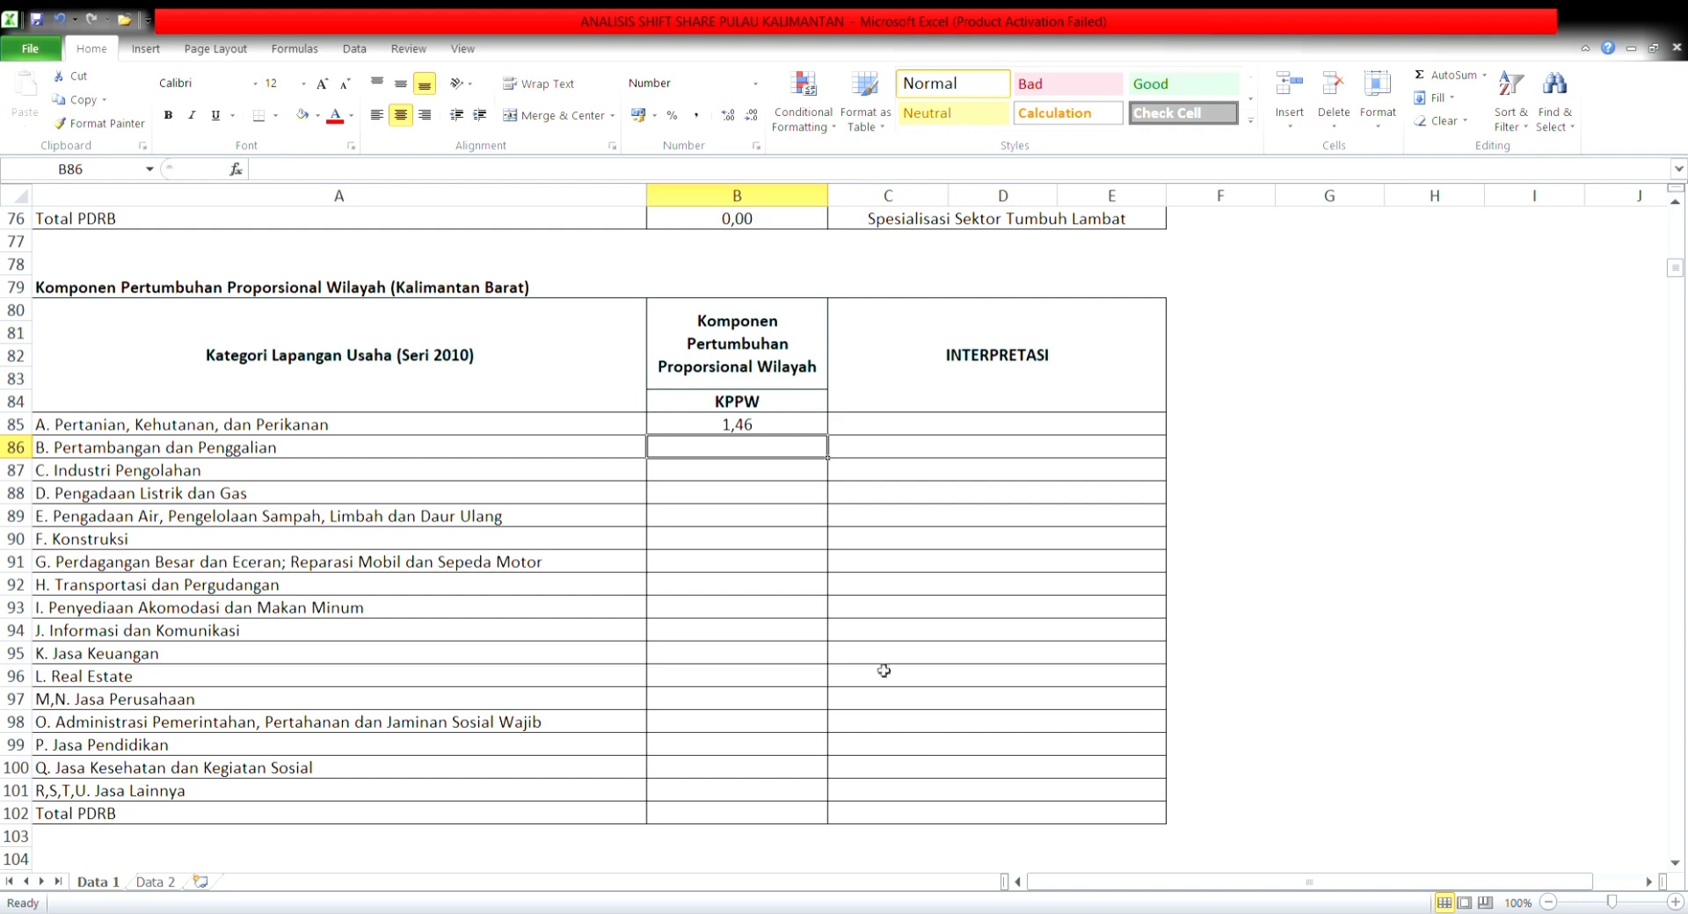
{"action": "left_click", "coordinate": [818, 432]}
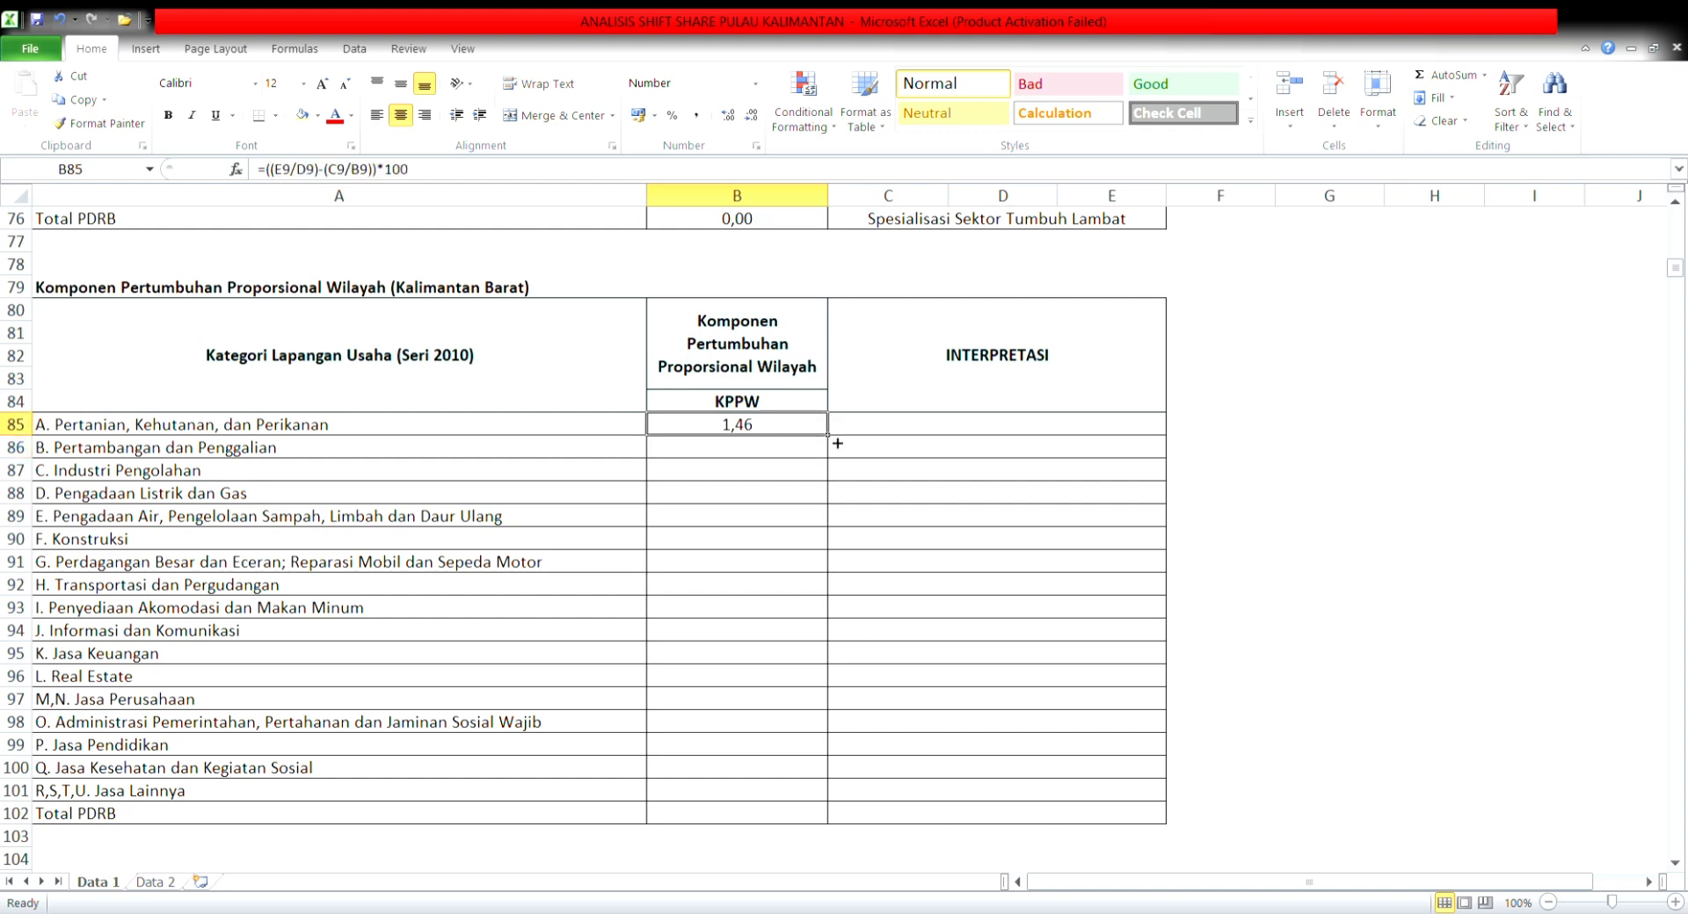
{"action": "left_click_drag", "start_coordinate": [827, 436], "coordinate": [834, 828]}
Step: Enter =IF(B85>0;"Memiliki Keunggulan Komperatif";"Tidak Memiliki Keunggulan Komperatif") in C85 as the INTERPRETASI for Pertanian, Kehutanan, dan Perikanan
{"action": "left_click", "coordinate": [957, 431]}
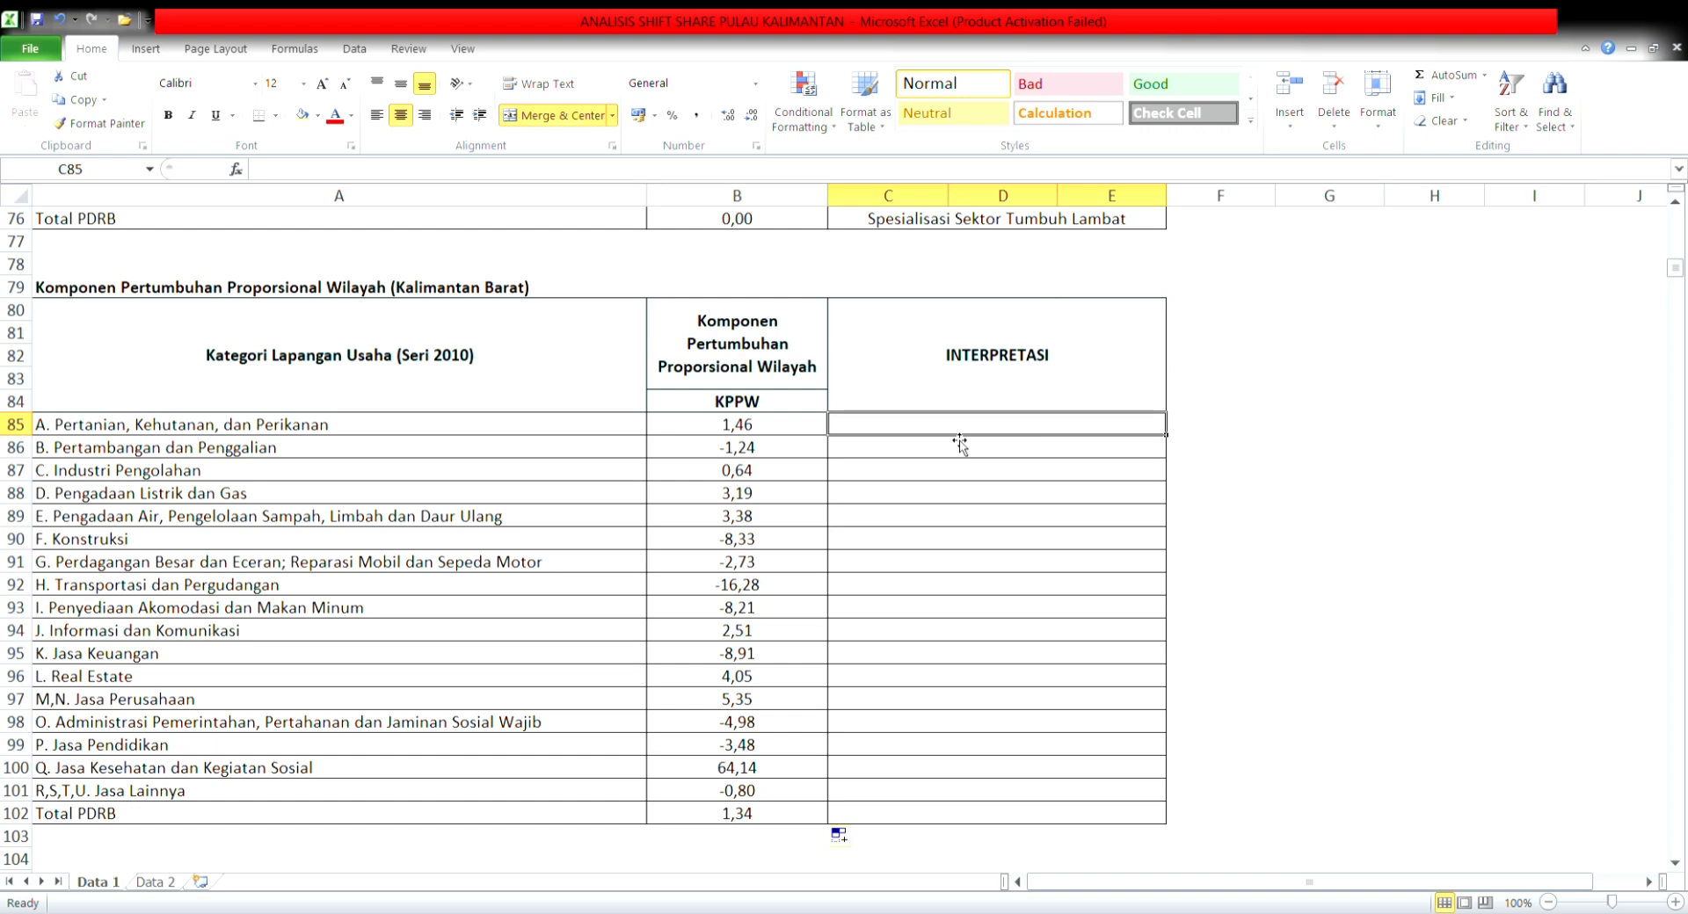
{"action": "type", "text": "=if"}
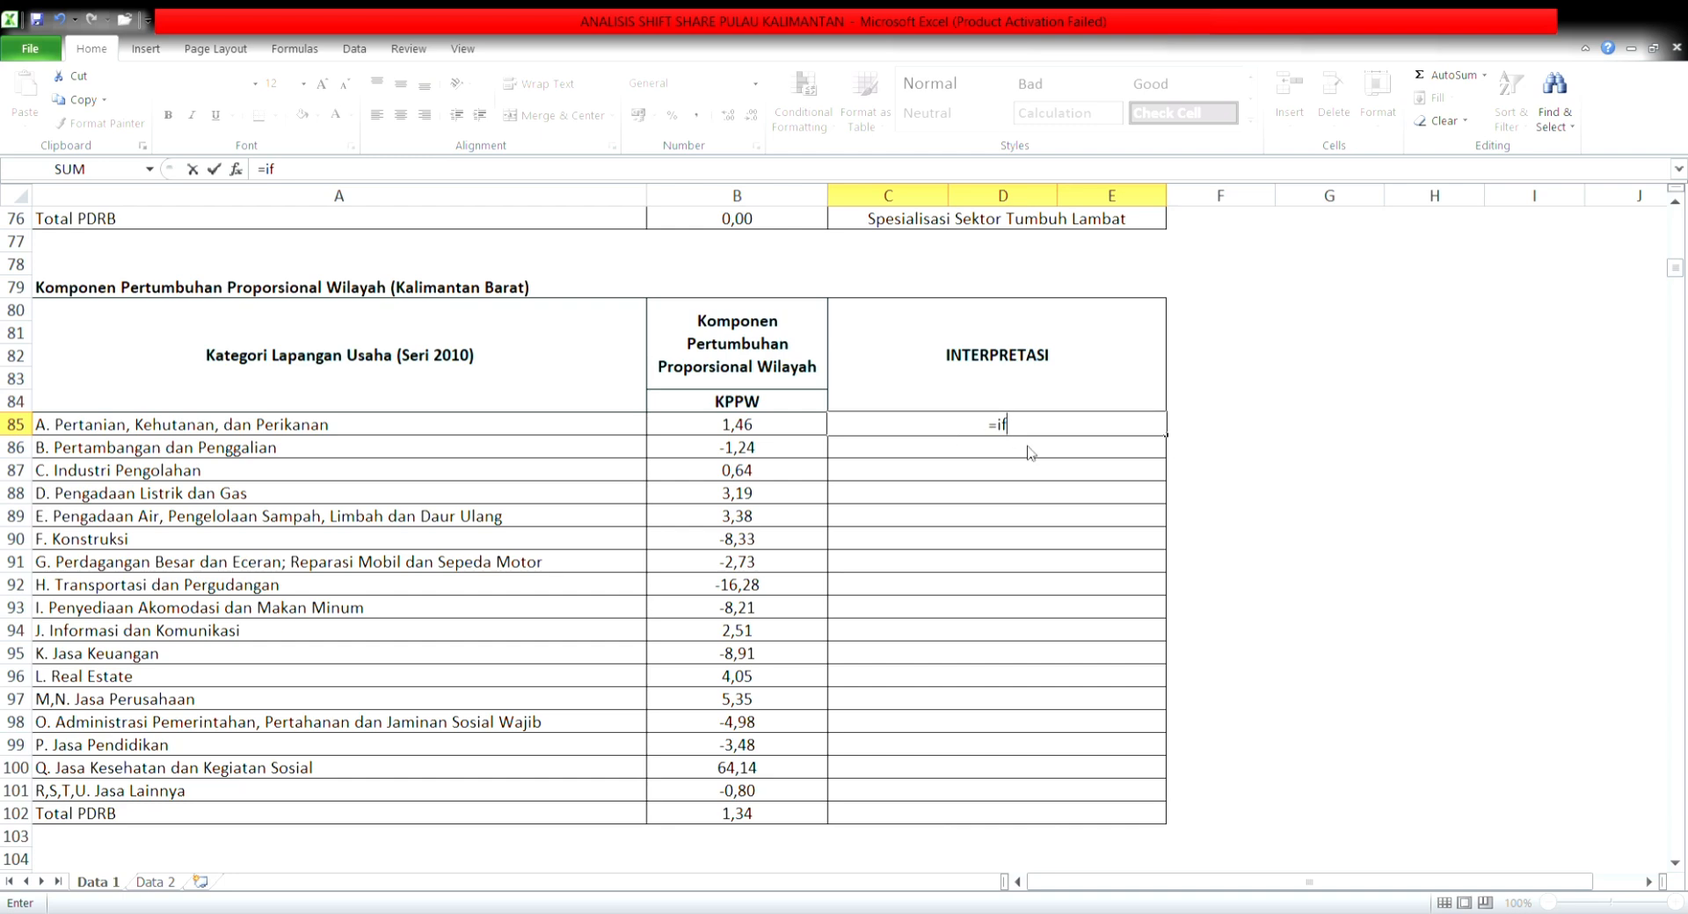
{"action": "key", "text": "Tab"}
{"action": "left_click", "coordinate": [775, 430]}
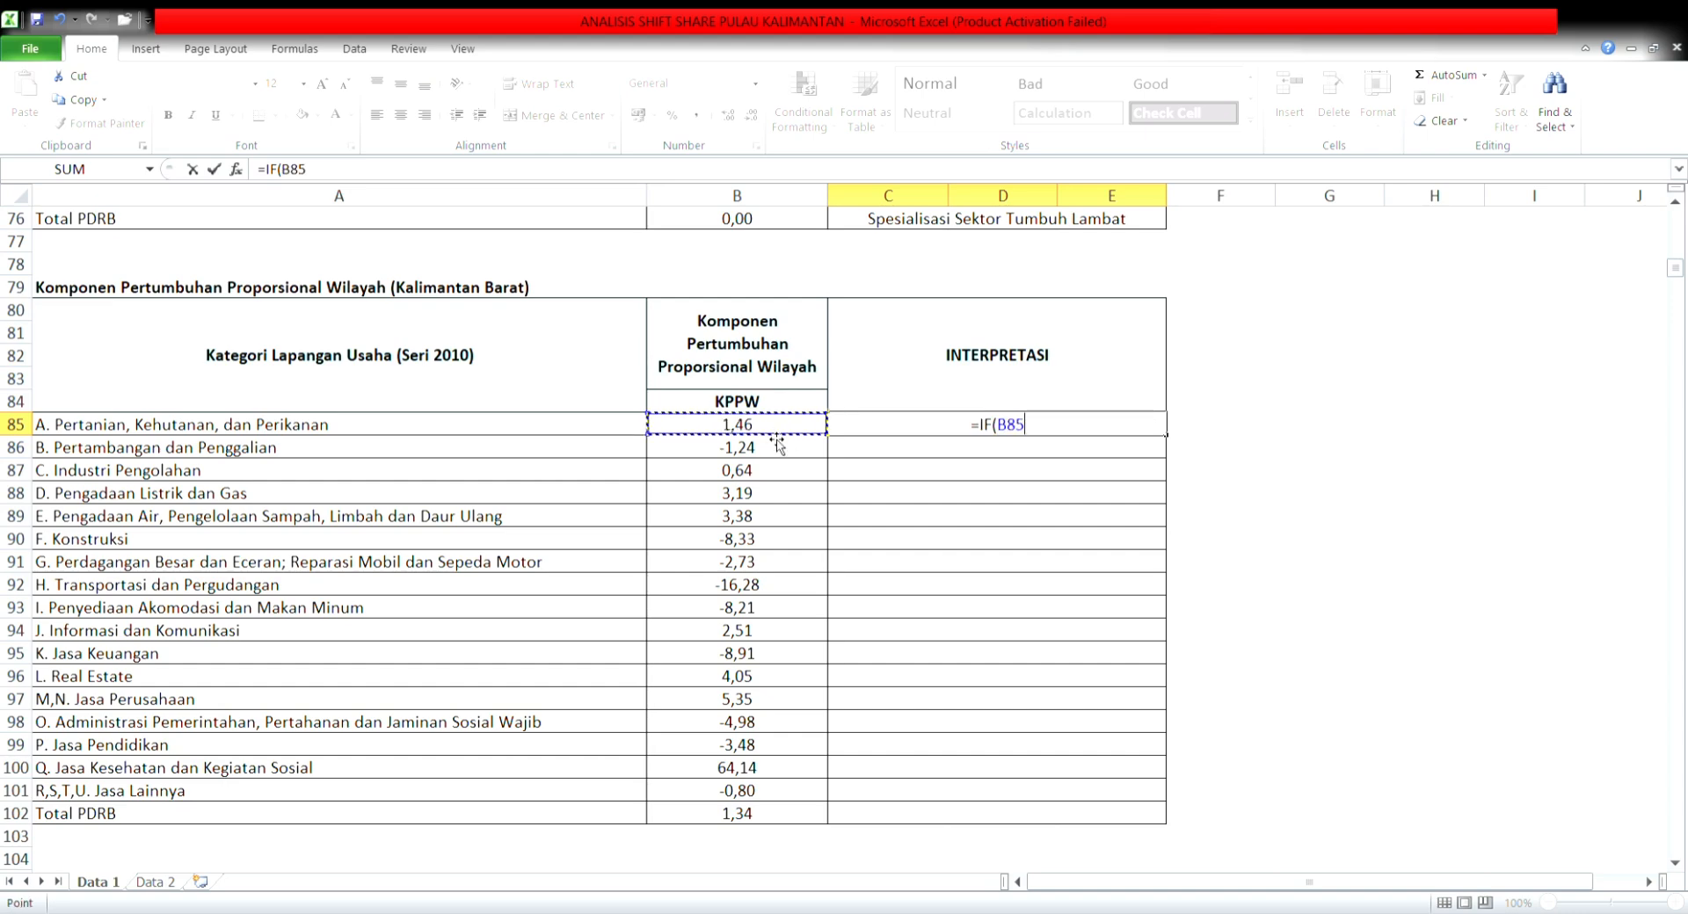
{"action": "type", "text": ".0"}
{"action": "key", "text": "BackSpace"}
{"action": "key", "text": "BackSpace"}
{"action": "key", "text": "BackSpace"}
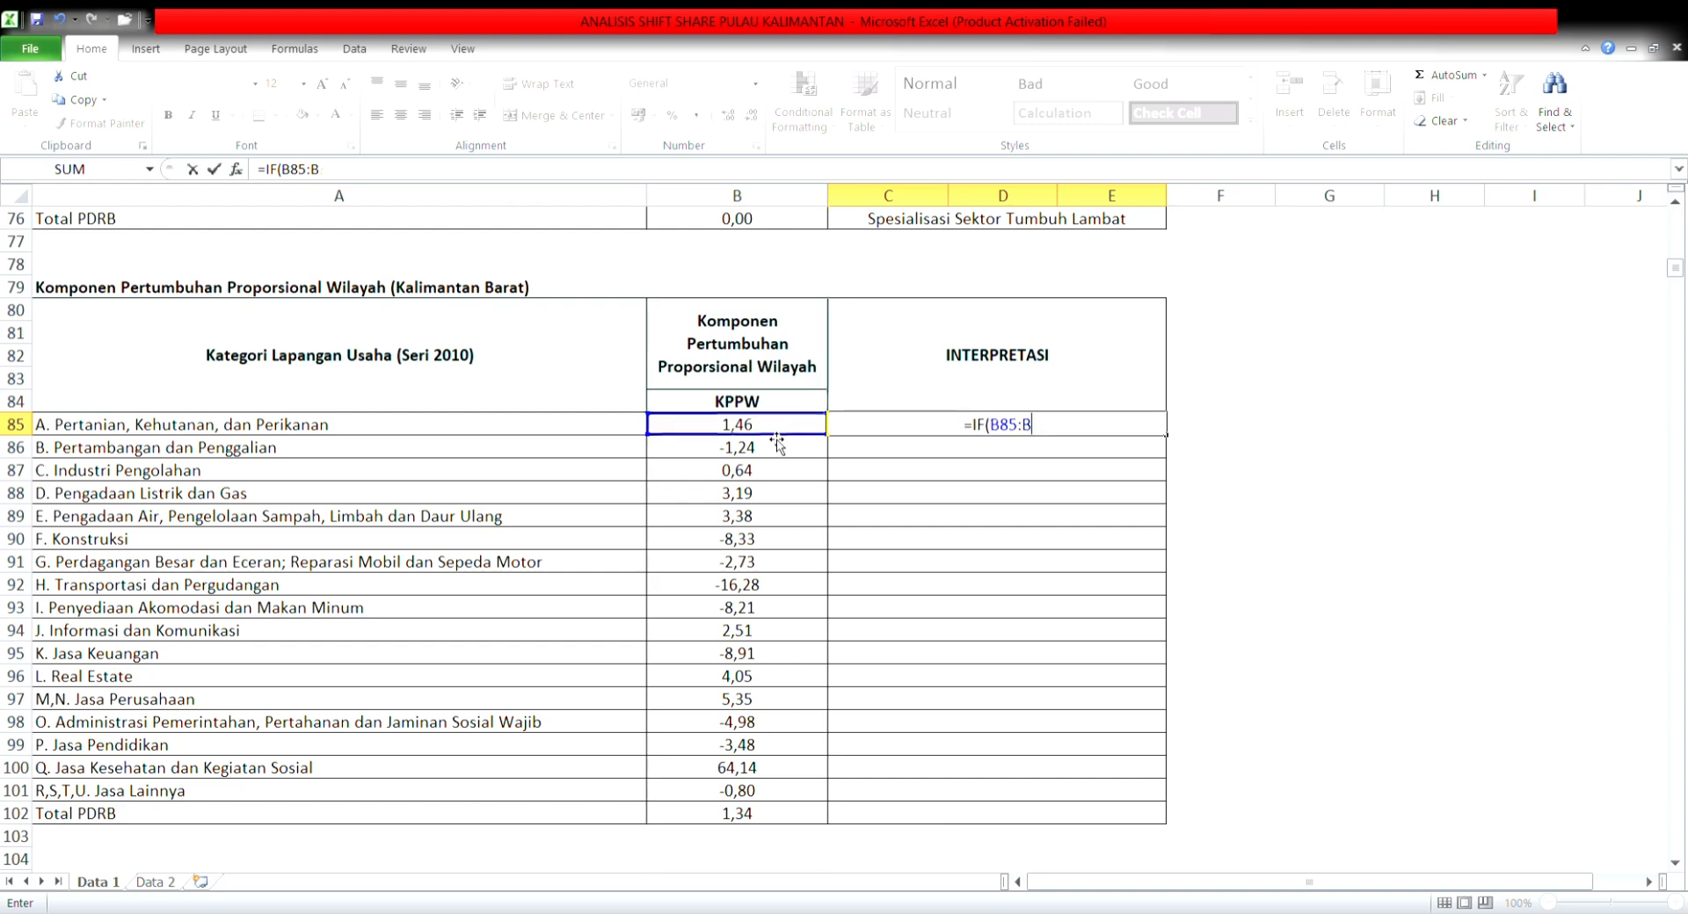
{"action": "key", "text": "BackSpace"}
{"action": "key", "text": "BackSpace"}
{"action": "type", "text": ">0;\""}
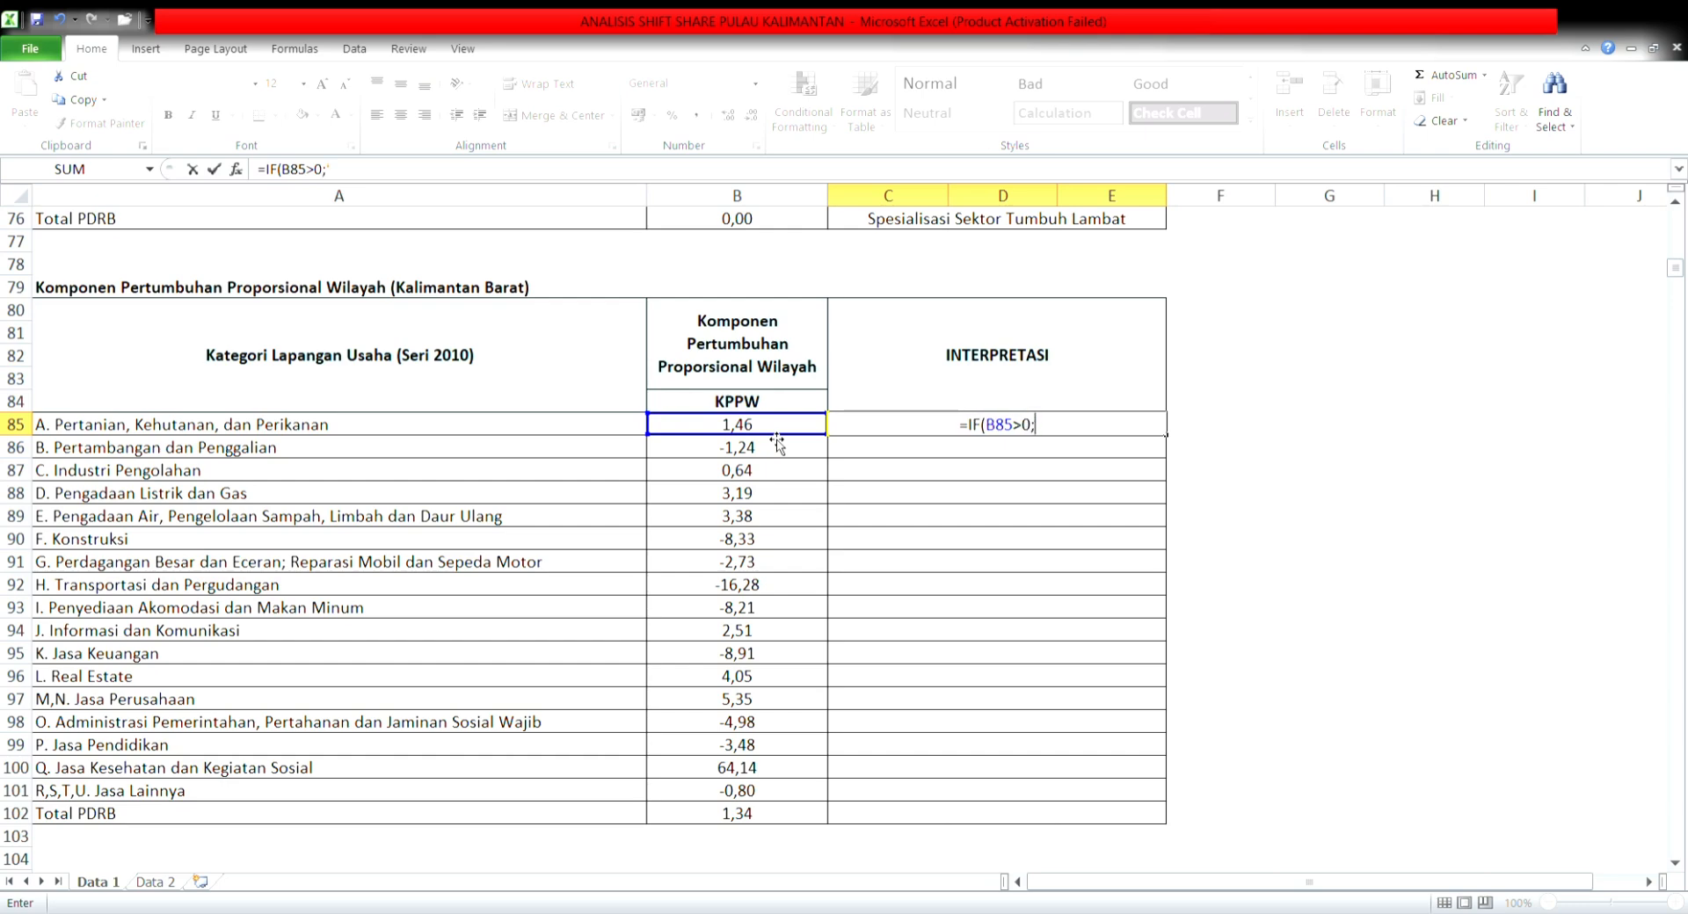
{"action": "type", "text": "\"ME"}
{"action": "key", "text": "BackSpace"}
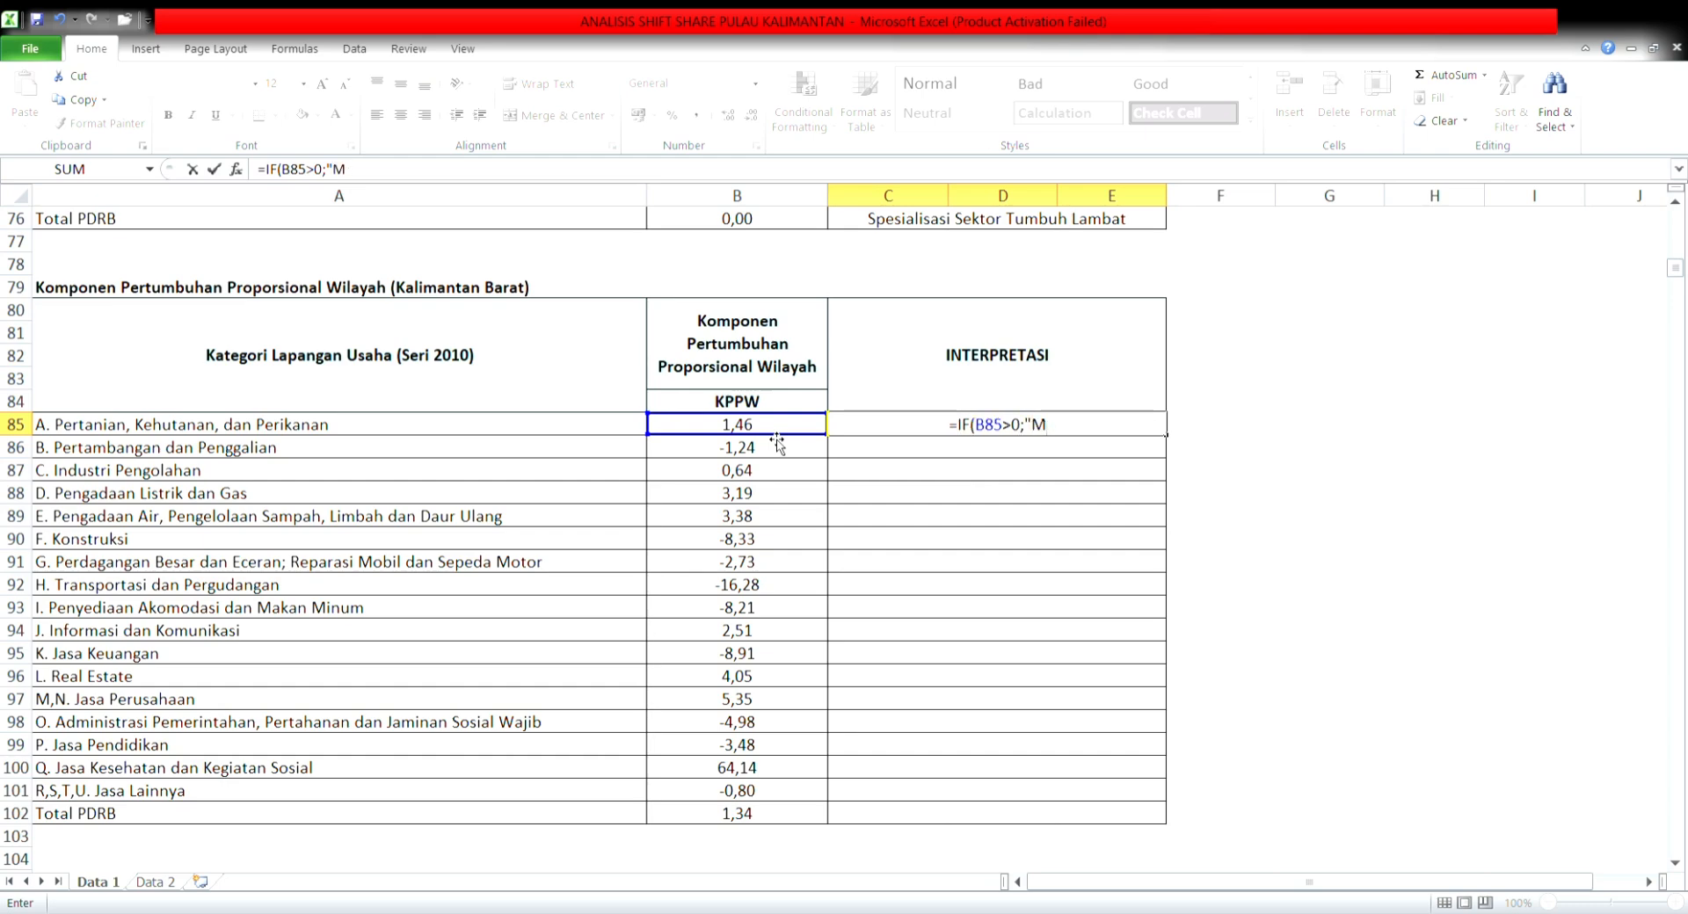
{"action": "type", "text": "emiliki"}
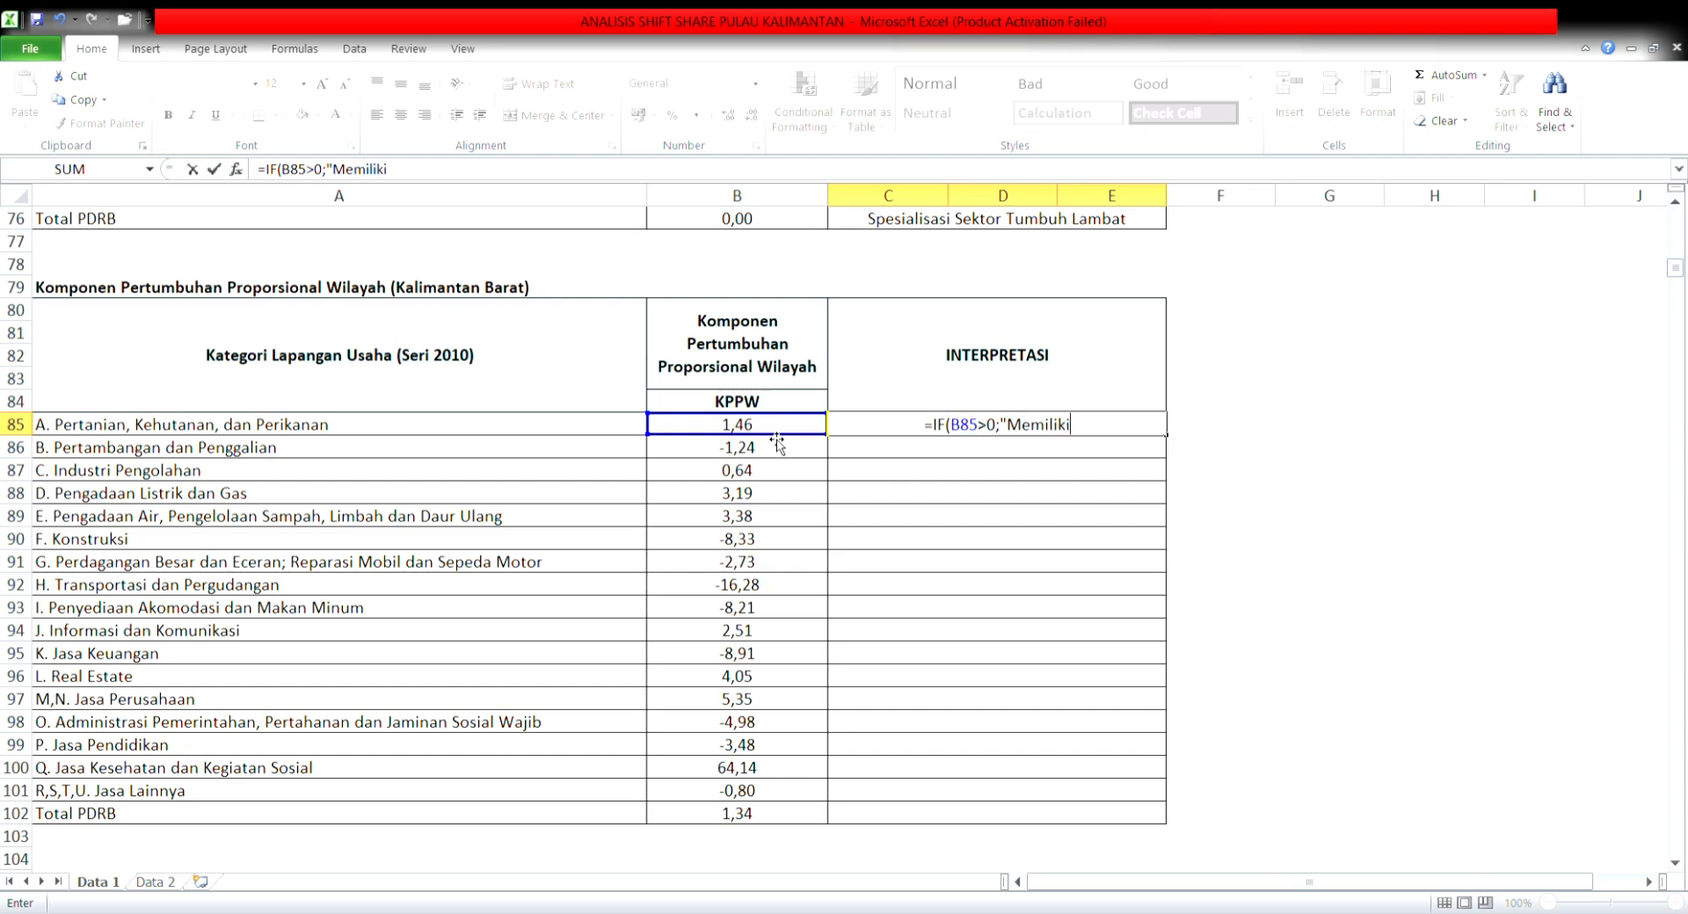
{"action": "type", "text": " ke"}
{"action": "key", "text": "BackSpace"}
{"action": "key", "text": "BackSpace"}
{"action": "key", "text": "BackSpace"}
{"action": "type", "text": "K"}
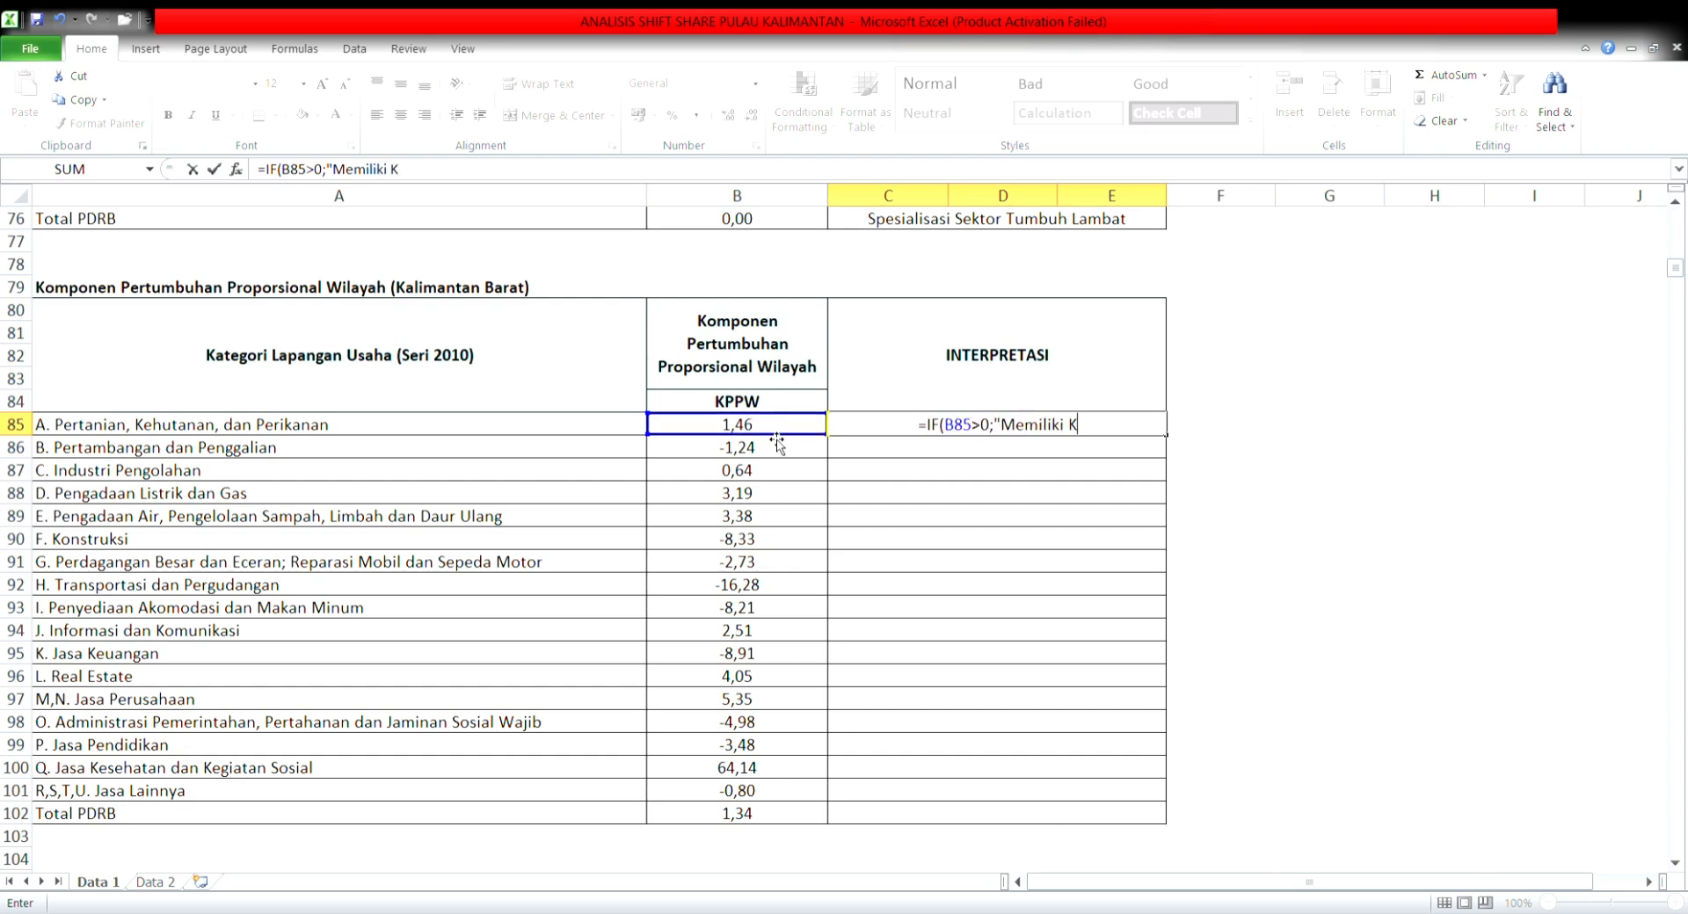
{"action": "type", "text": "eunggulan"}
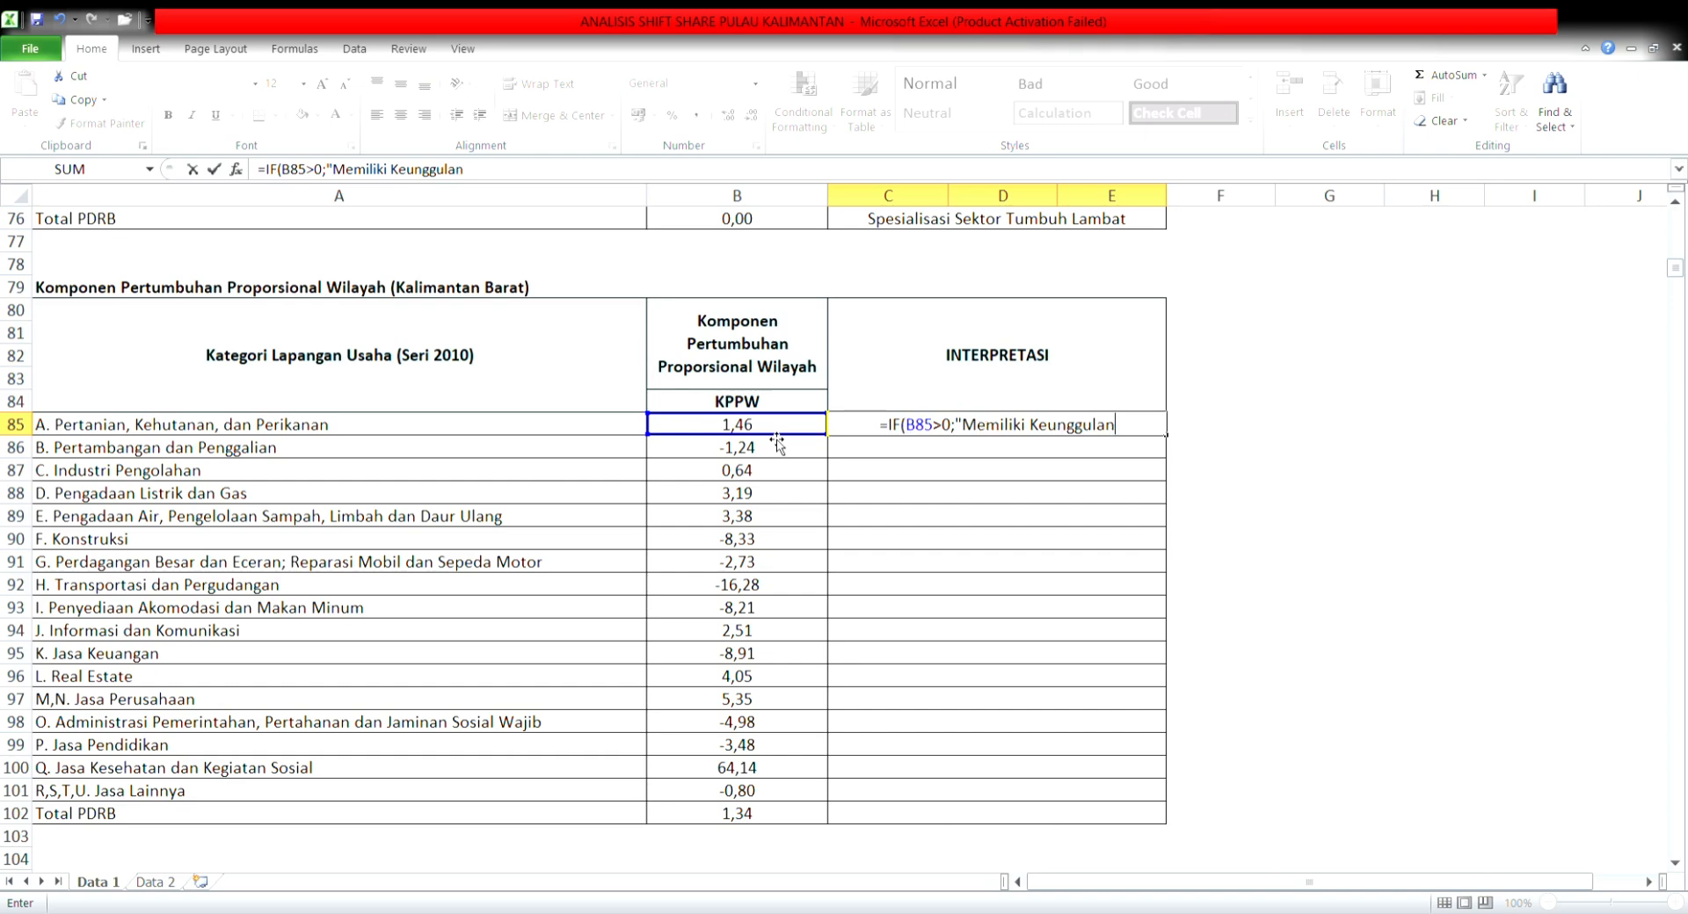
{"action": "type", "text": " Kompera"}
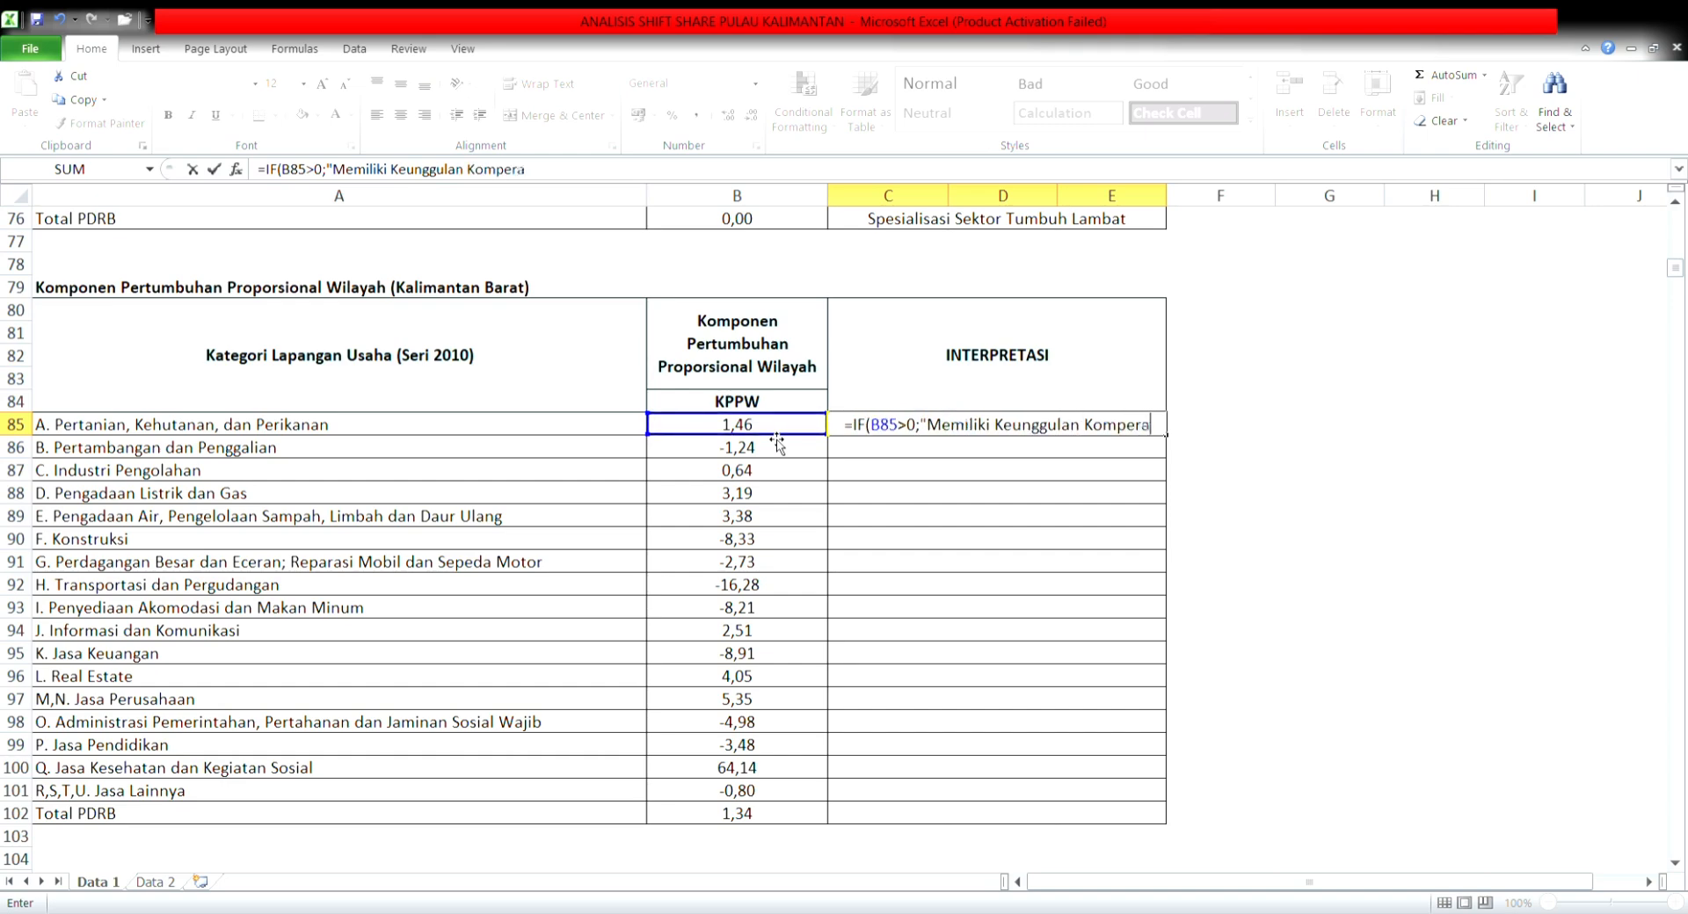
{"action": "type", "text": "tui"}
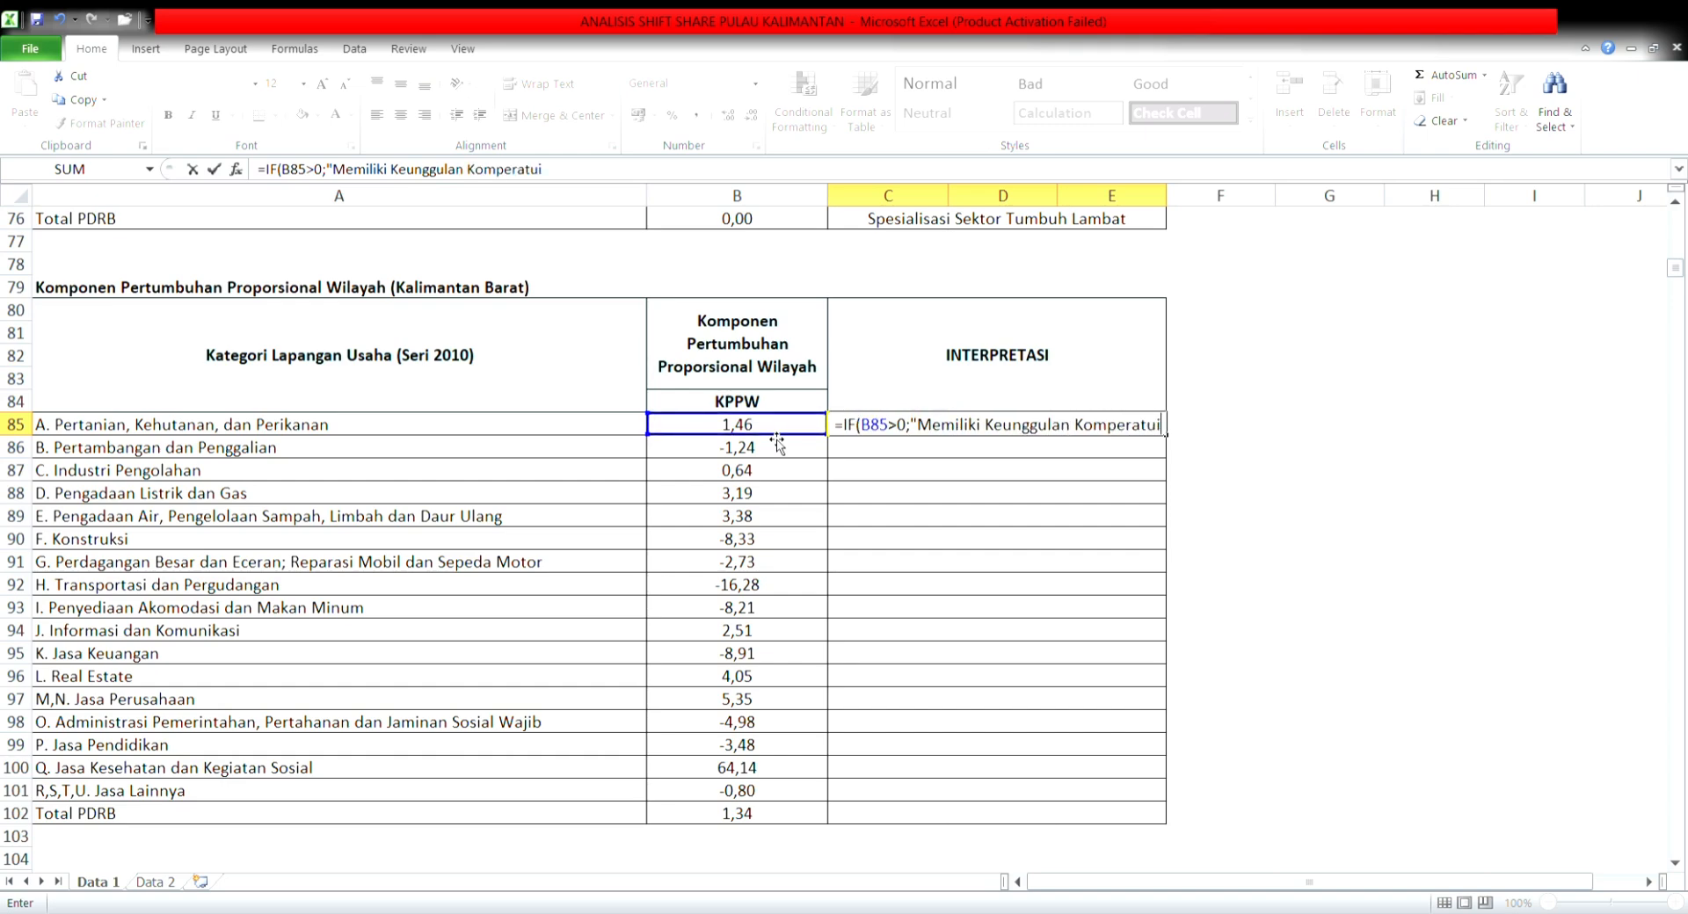
{"action": "key", "text": "BackSpace"}
{"action": "key", "text": "BackSpace"}
{"action": "type", "text": "if"}
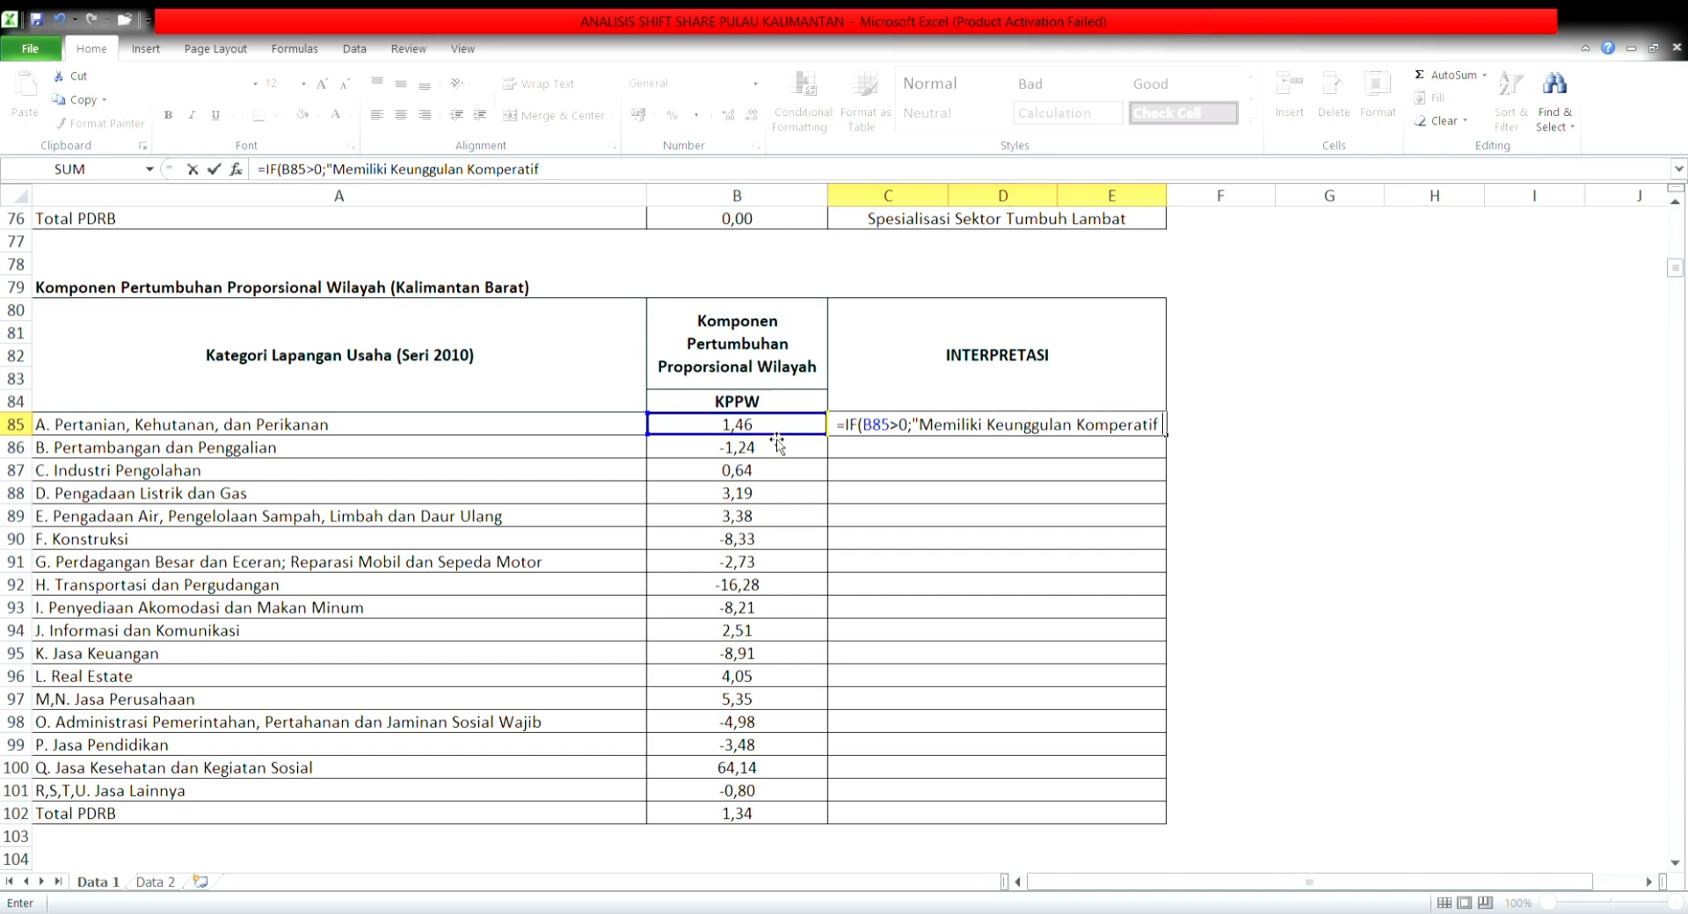
{"action": "key", "text": "BackSpace"}
{"action": "type", "text": "\""}
{"action": "type", "text": ";\""}
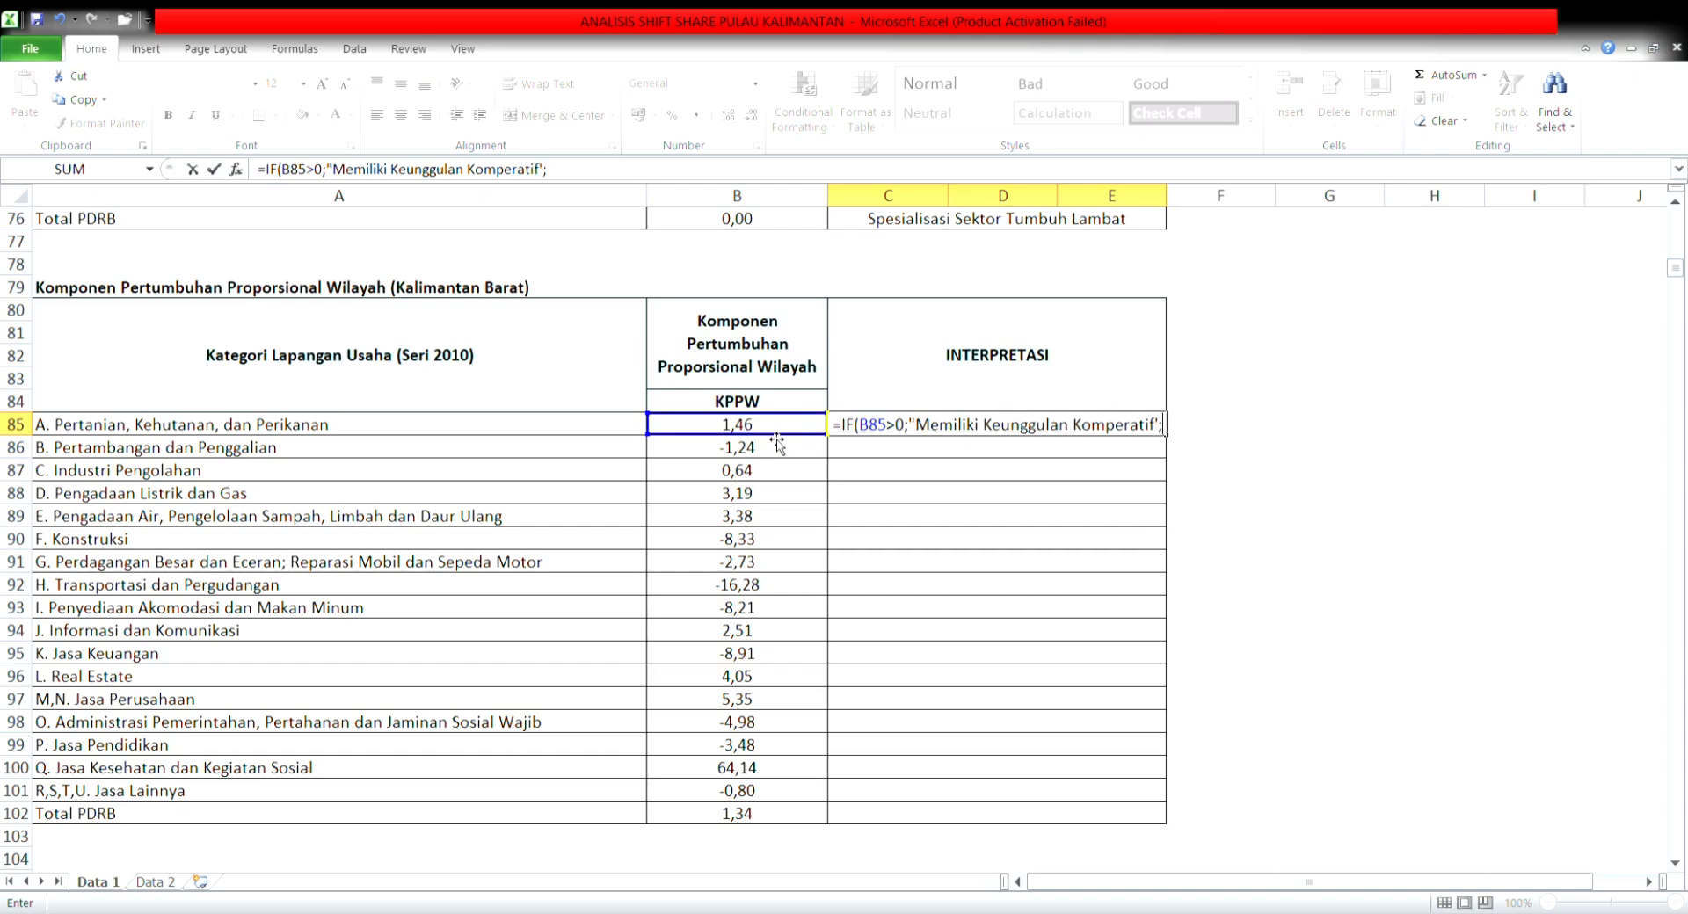
{"action": "key", "text": "BackSpace"}
{"action": "key", "text": "BackSpace"}
{"action": "key", "text": "BackSpace"}
{"action": "type", "text": ";\"Tidak"}
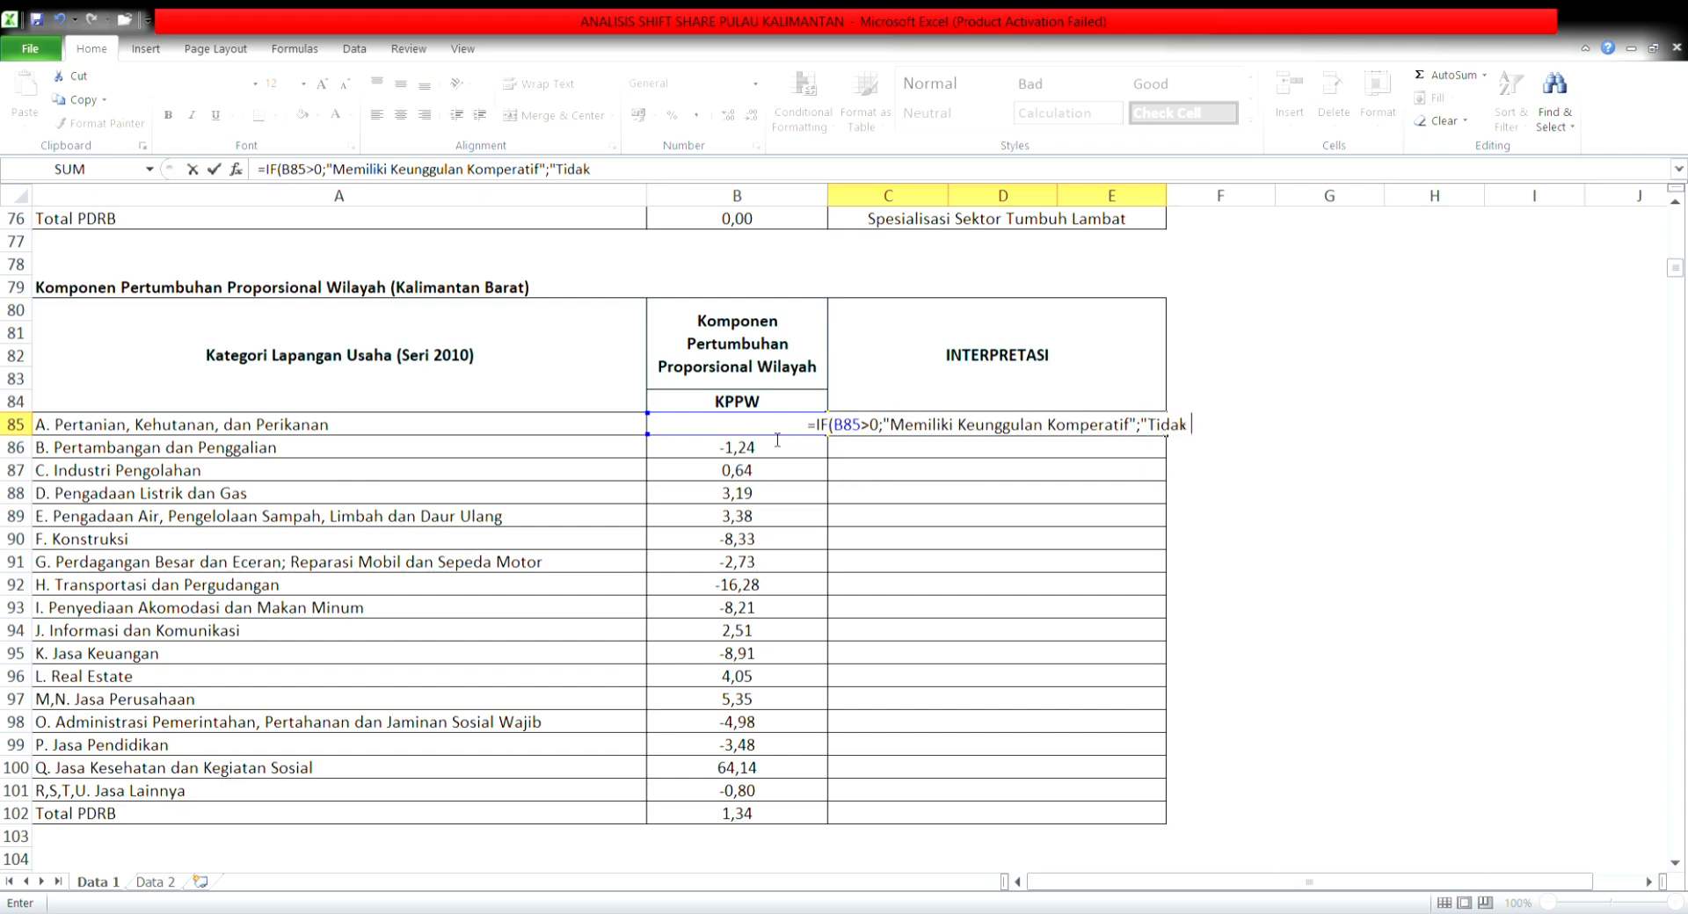
{"action": "type", "text": " Memilik"}
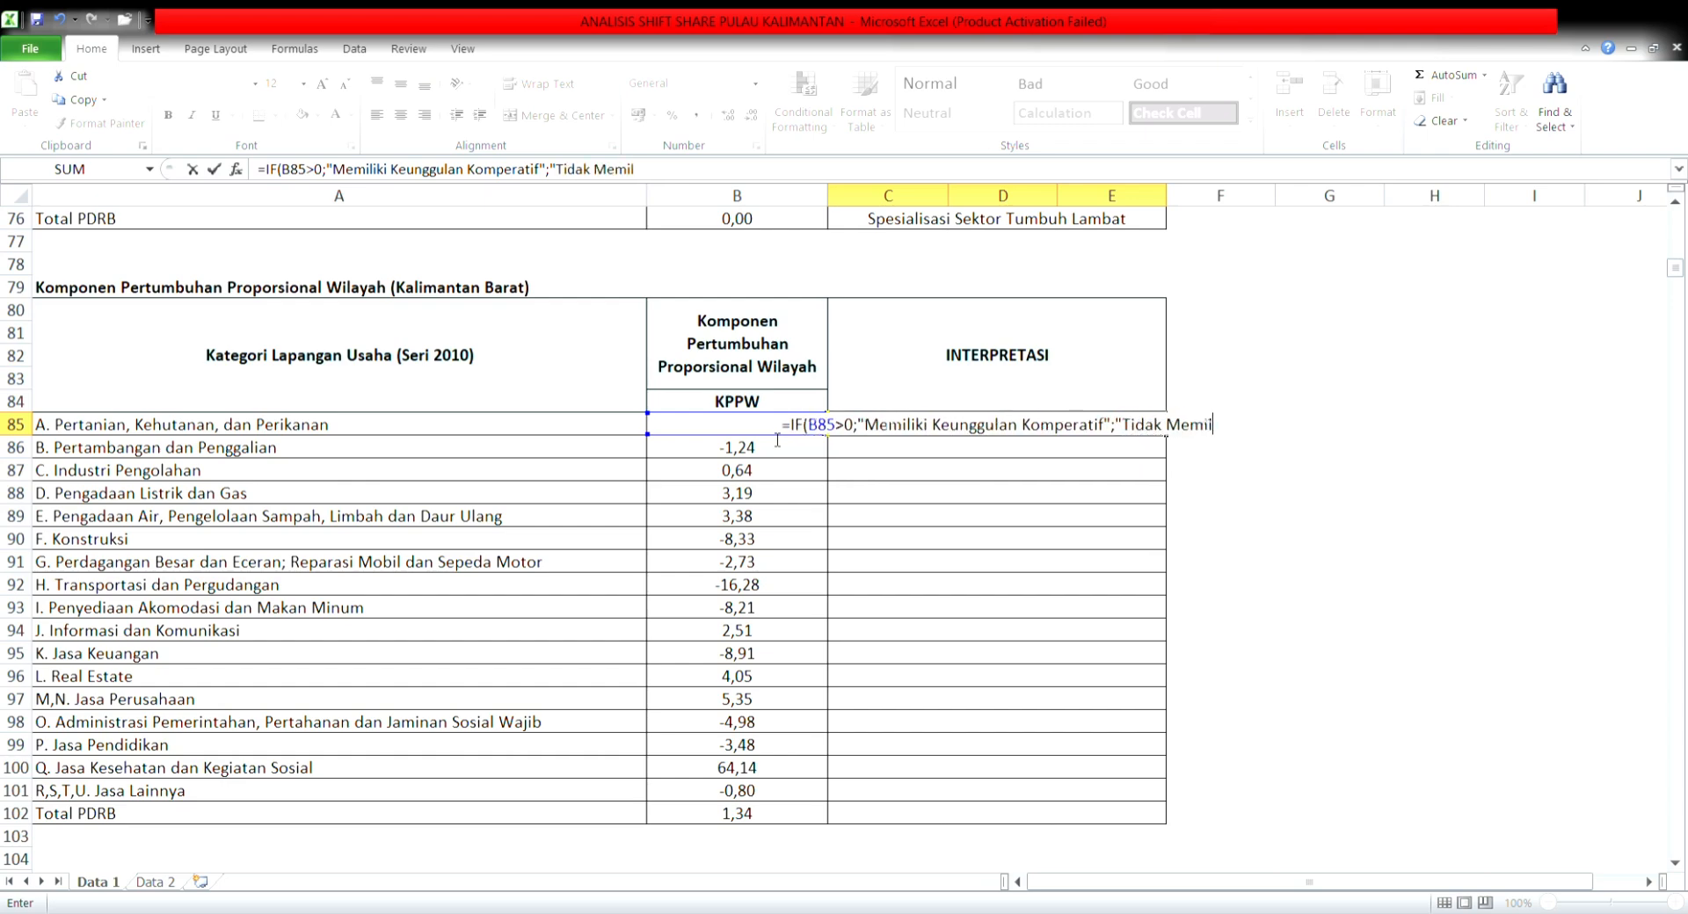
{"action": "type", "text": "i Keung"}
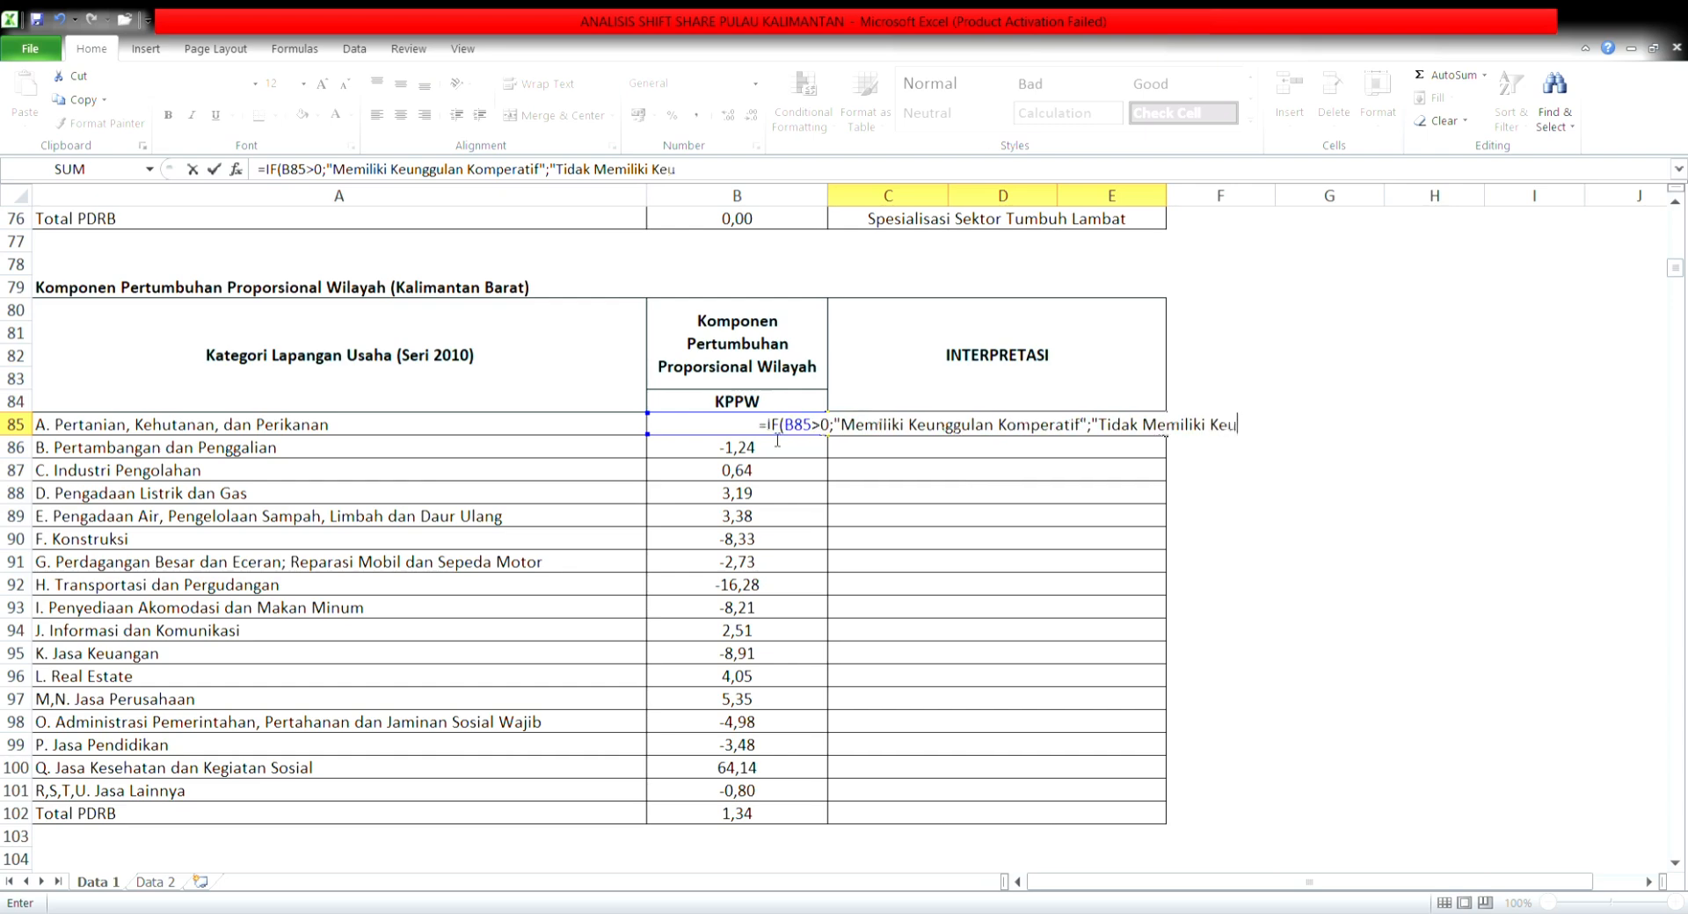
{"action": "type", "text": "gulan Kp"}
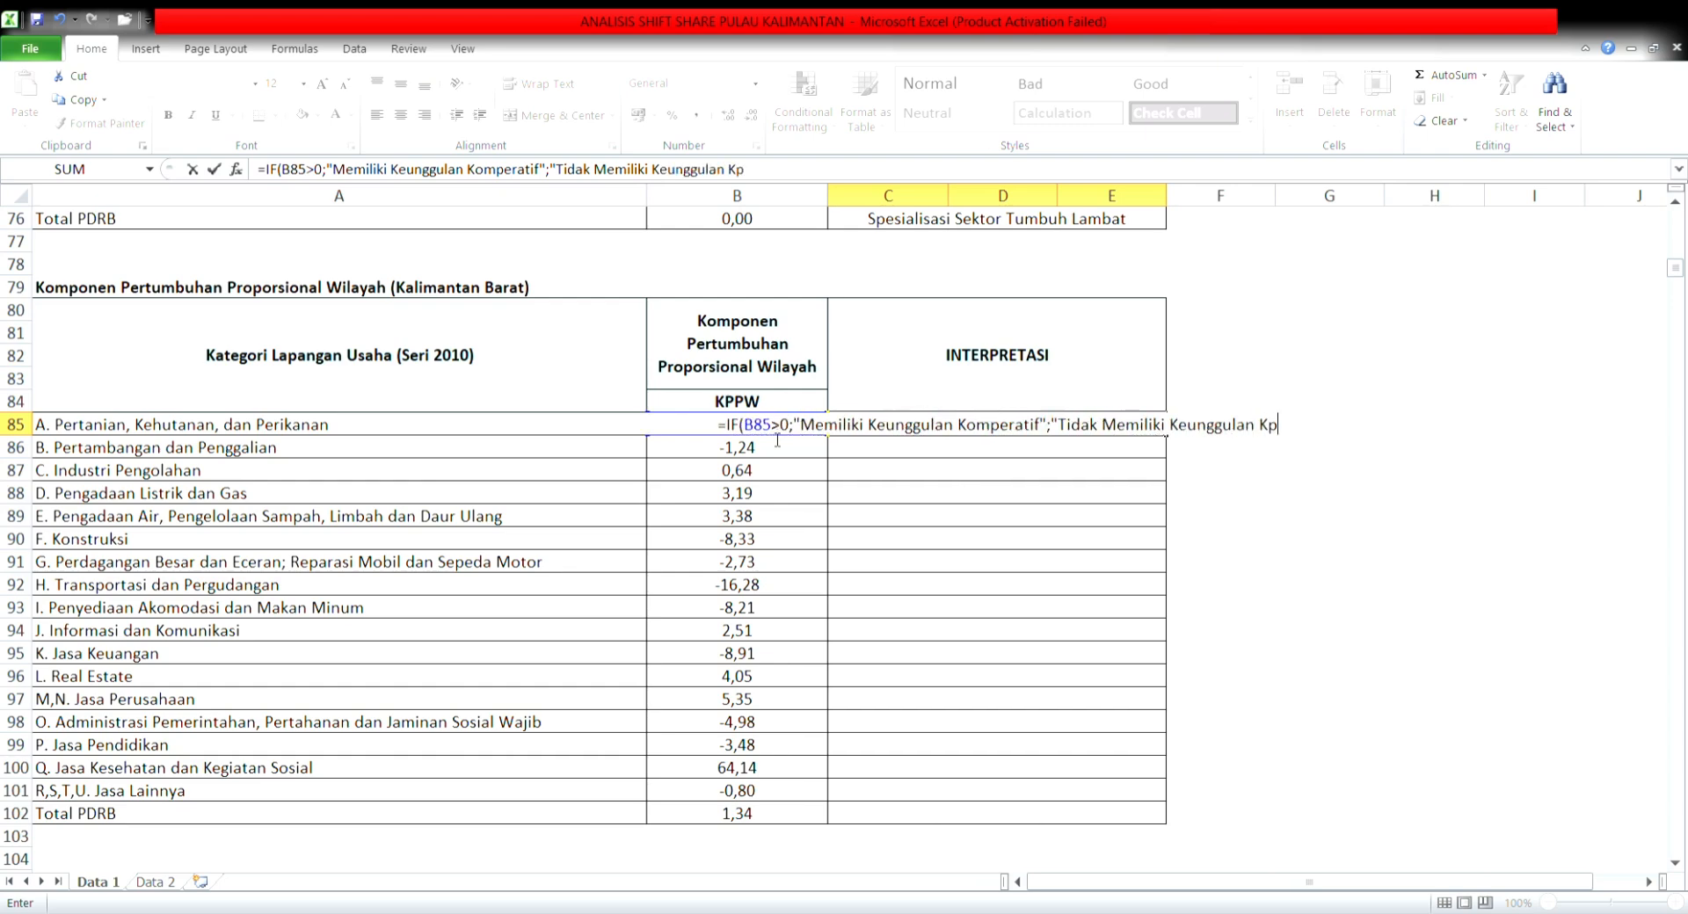
{"action": "key", "text": "BackSpace"}
{"action": "type", "text": "om"}
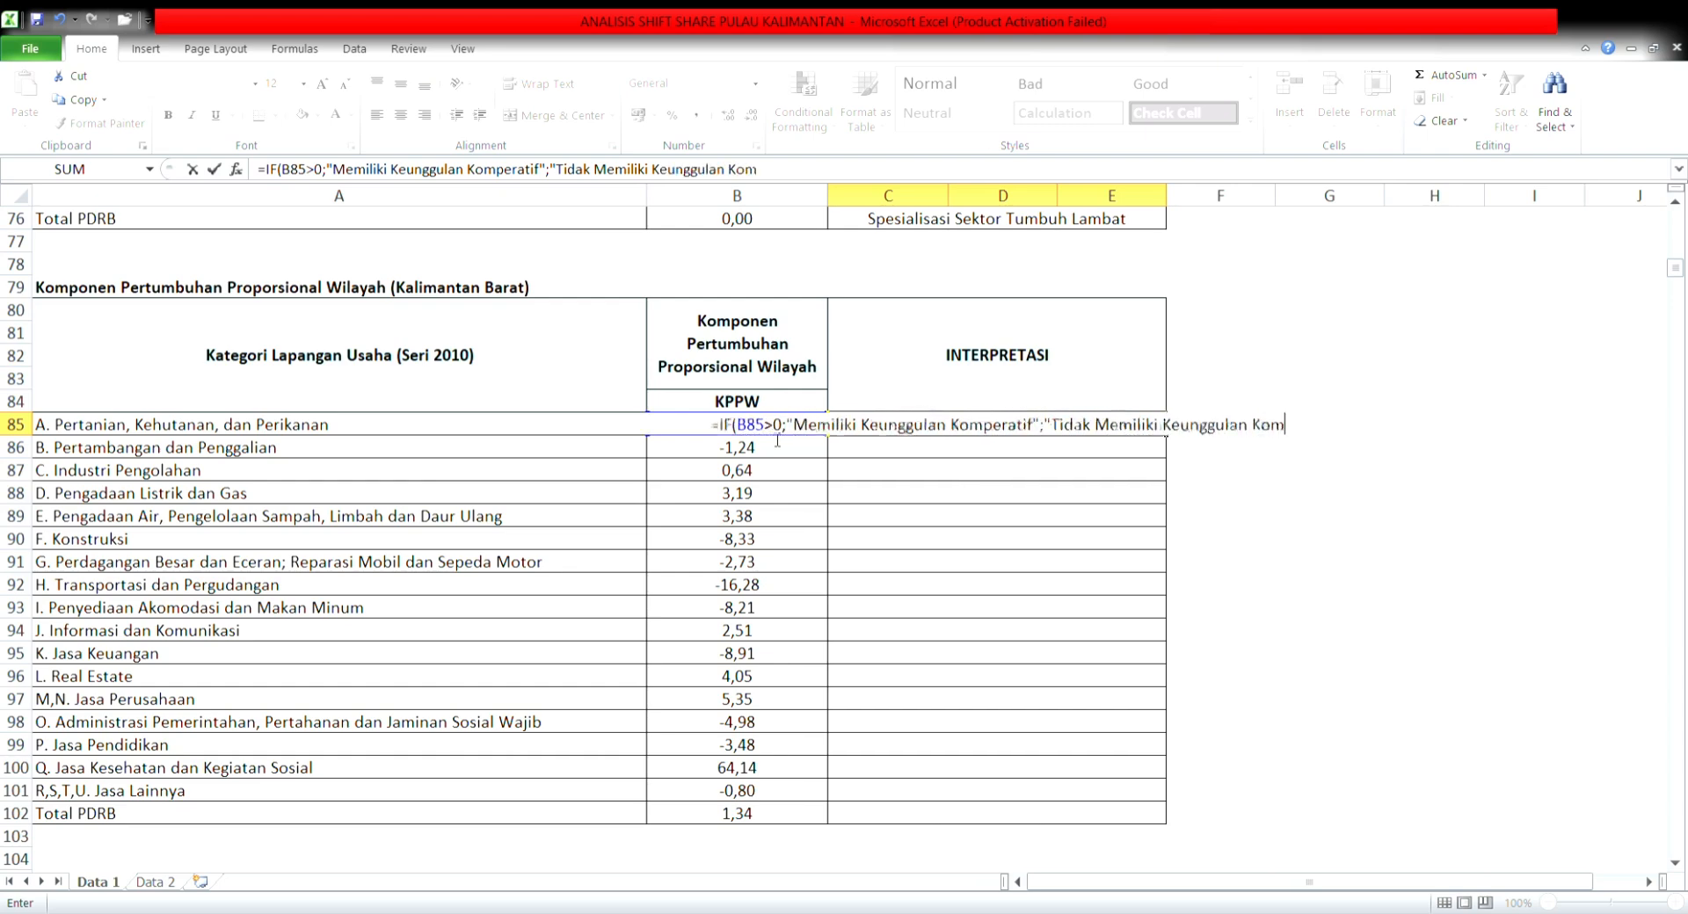
{"action": "type", "text": "peratid\\f"}
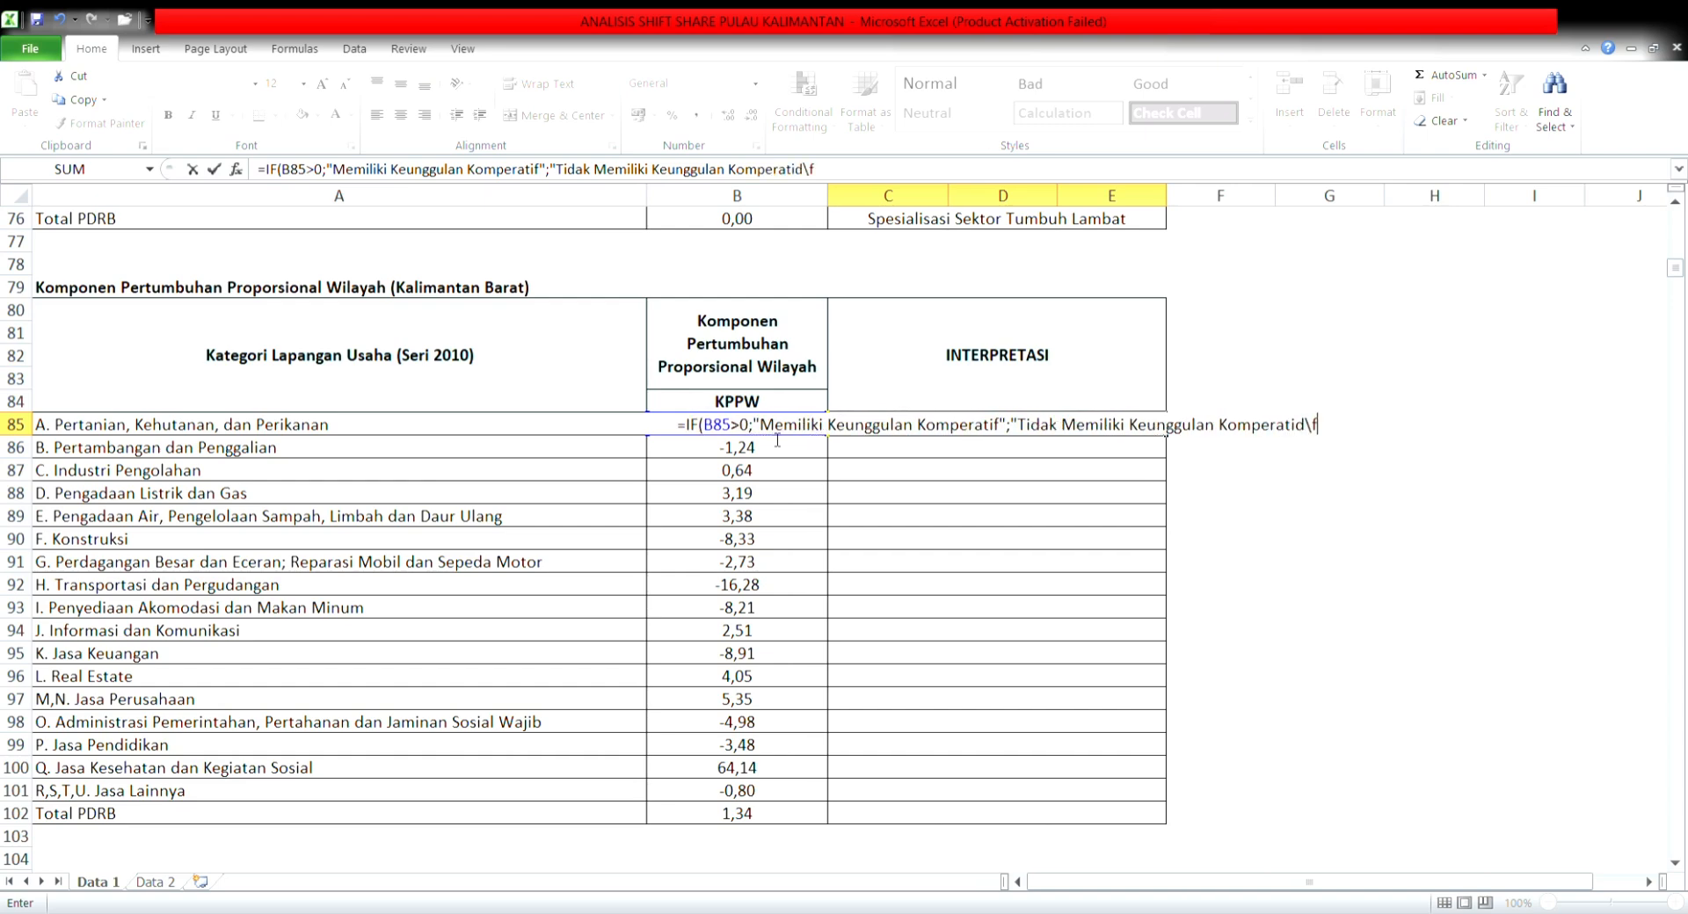
{"action": "key", "text": "BackSpace"}
{"action": "type", "text": "f"}
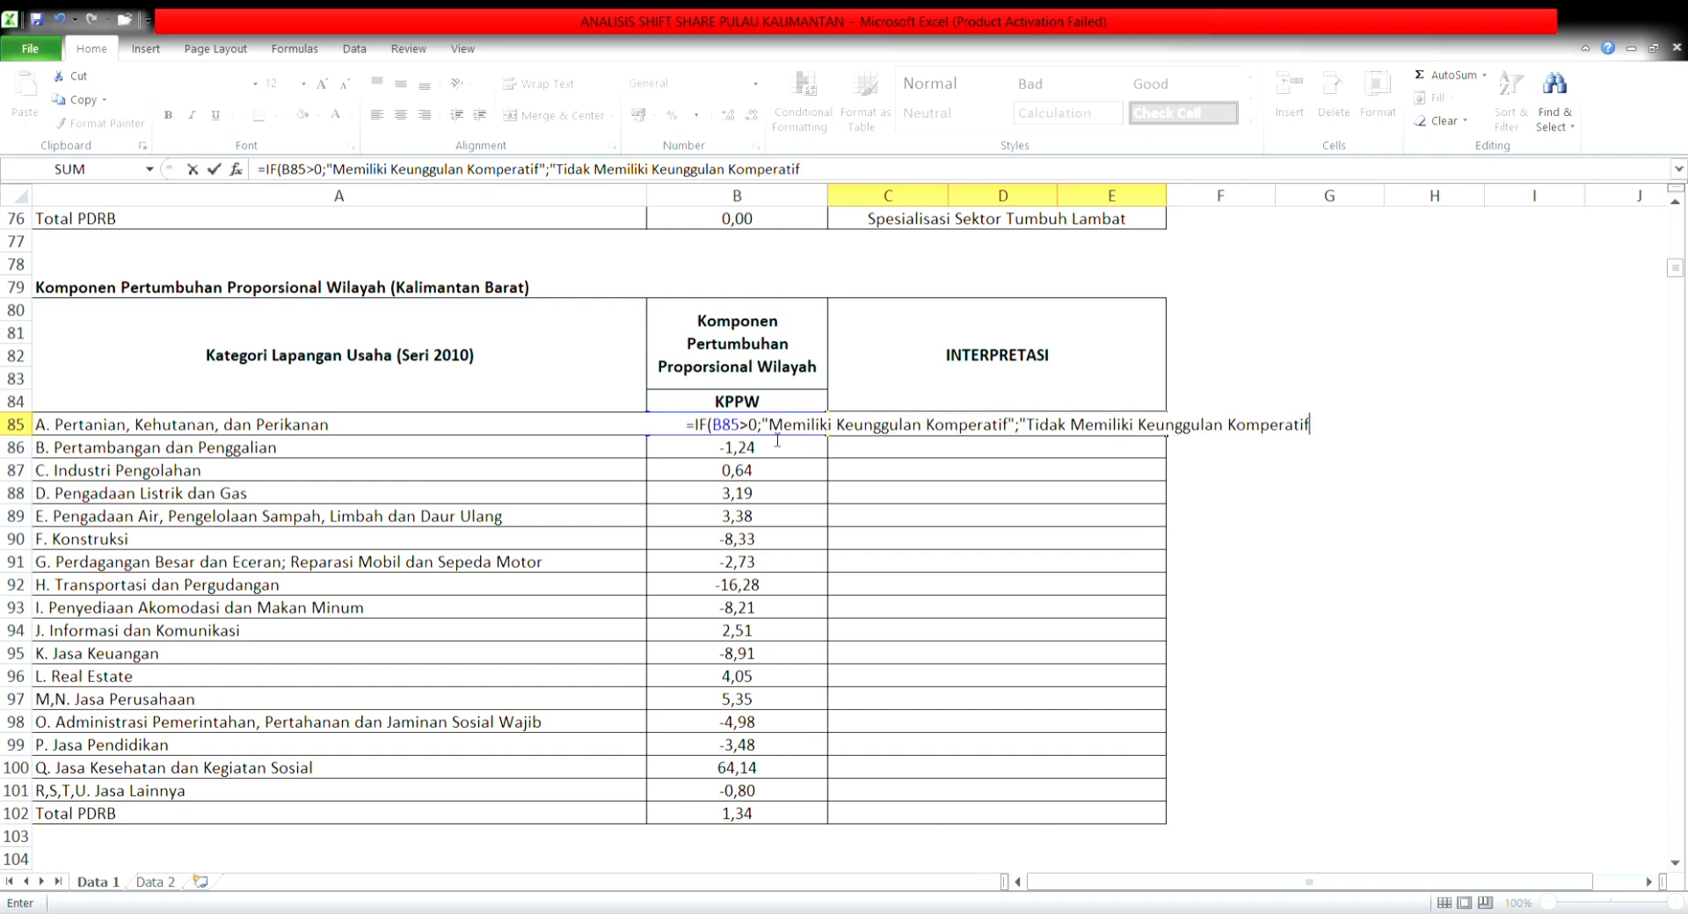
{"action": "type", "text": "\")"}
{"action": "key", "text": "Return"}
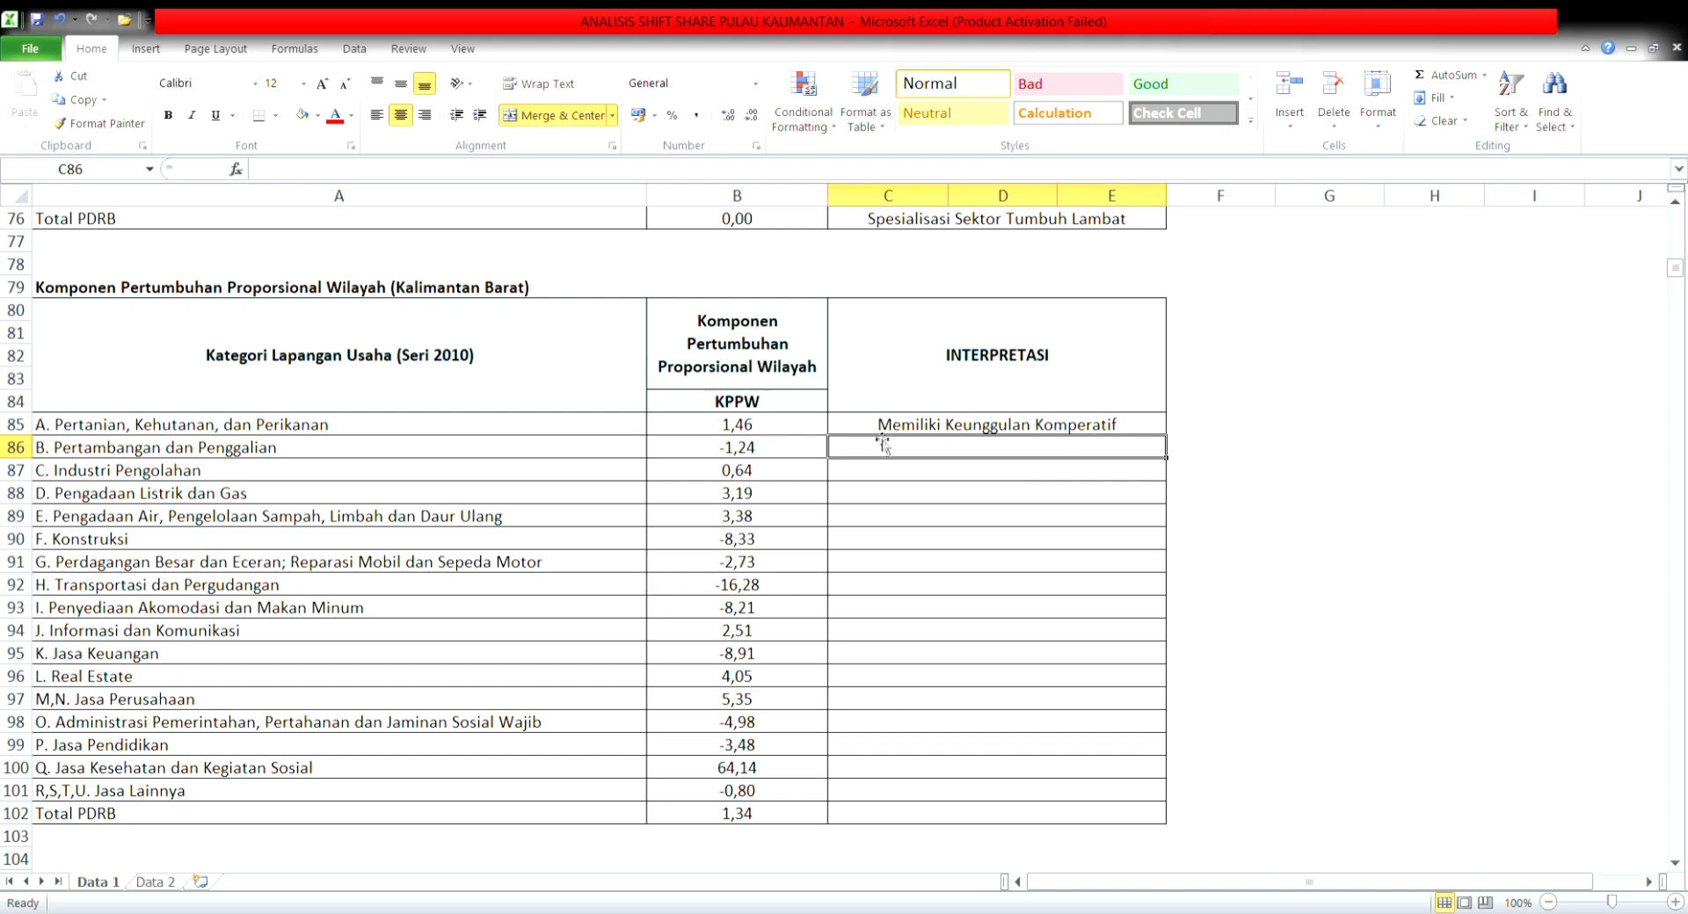
Step: Fill Kalimantan Barat's INTERPRETASI formula from C85 down through the Total PDRB row, C102
{"action": "left_click", "coordinate": [1103, 430]}
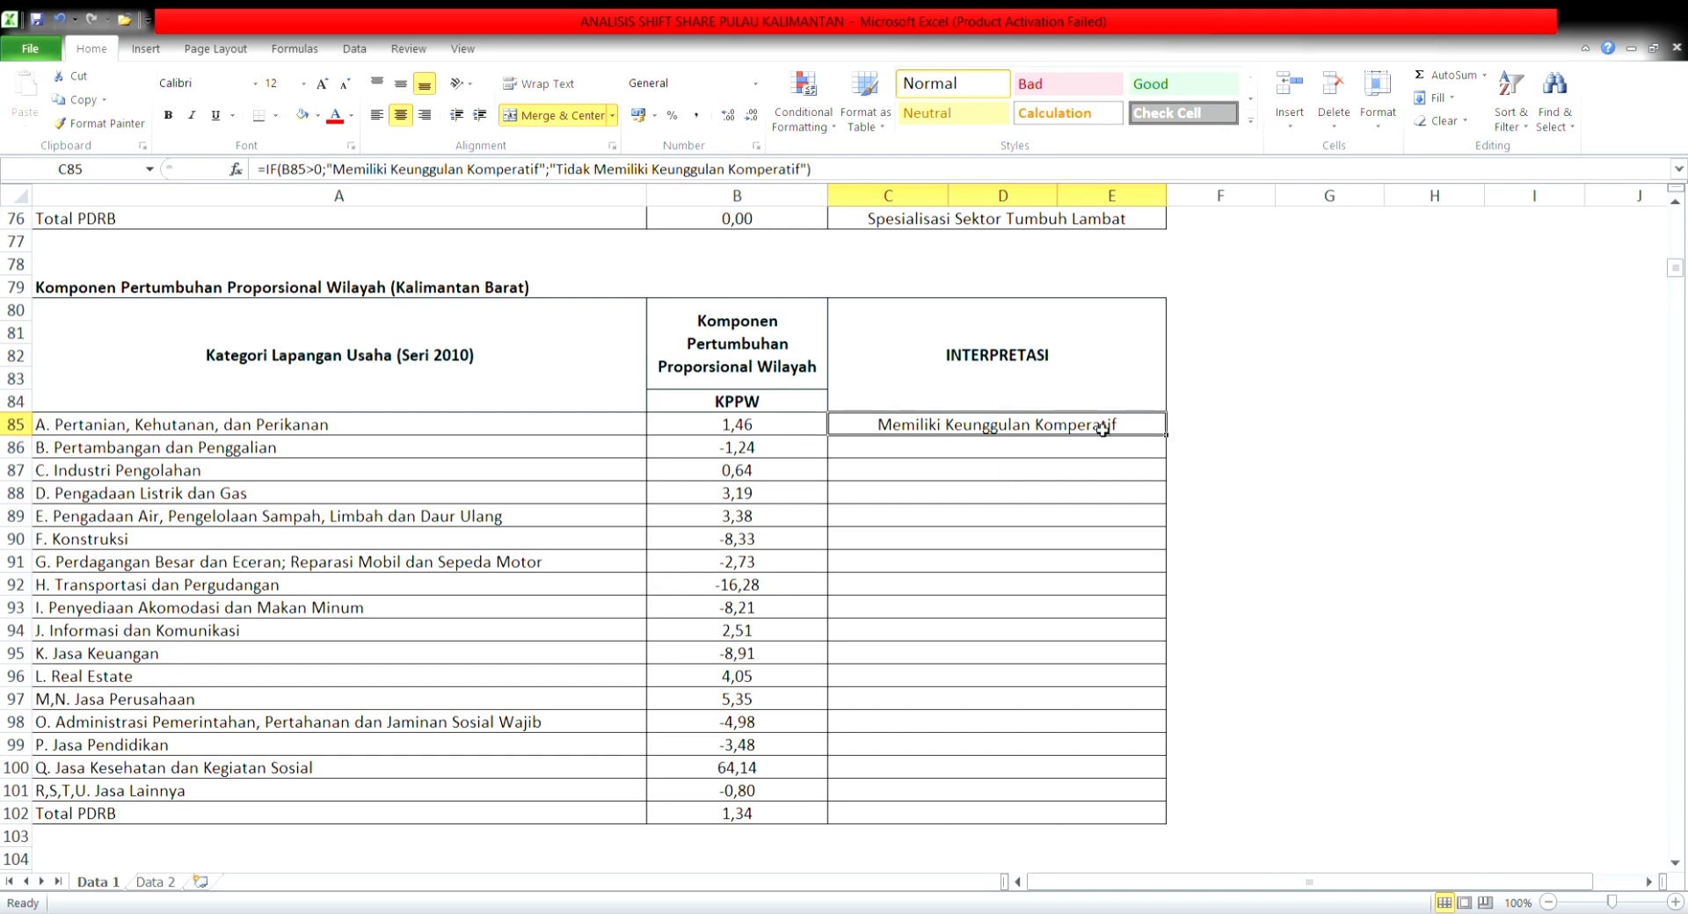
{"action": "left_click_drag", "start_coordinate": [1174, 444], "coordinate": [1173, 823]}
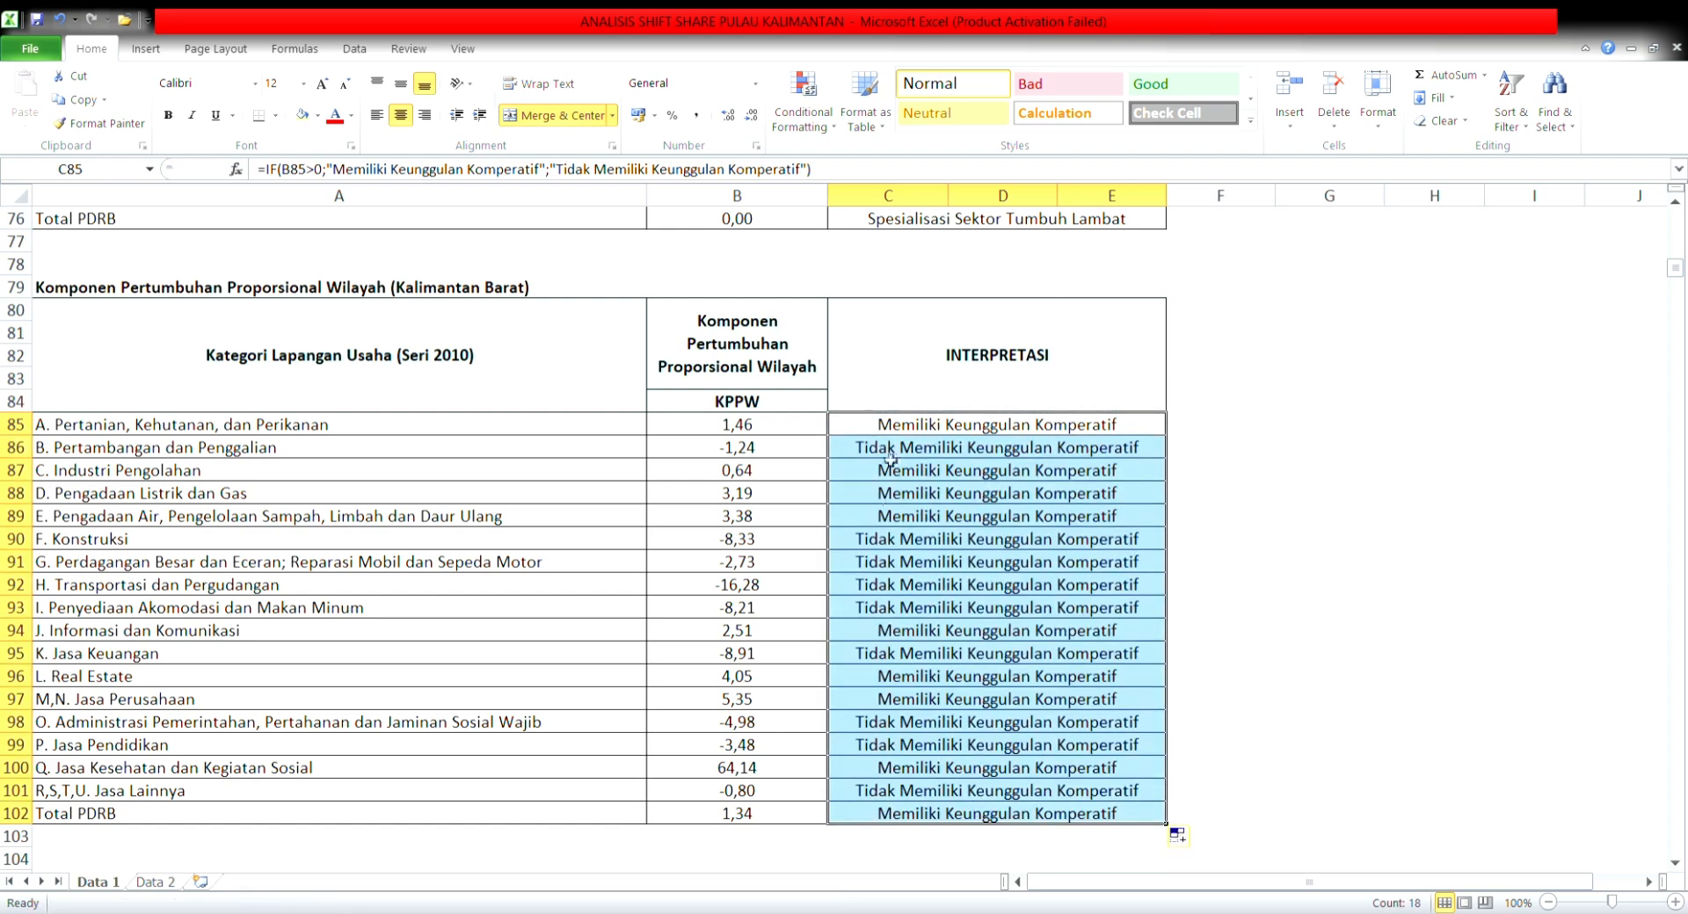
{"action": "left_click", "coordinate": [798, 425]}
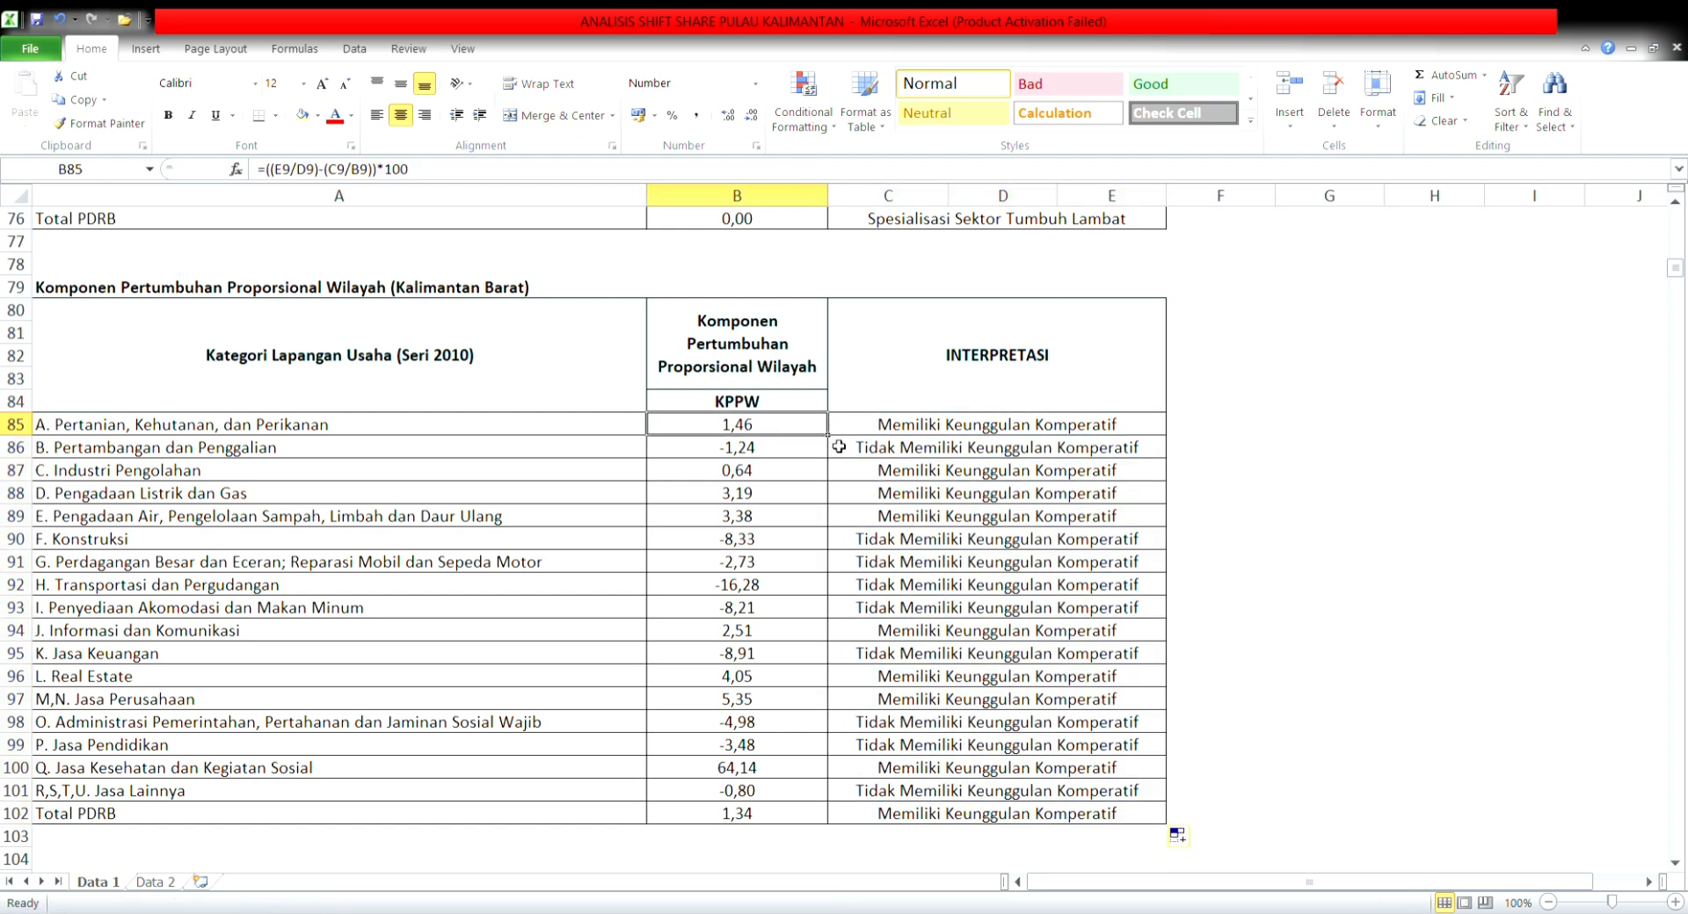
{"action": "left_click", "coordinate": [1007, 430]}
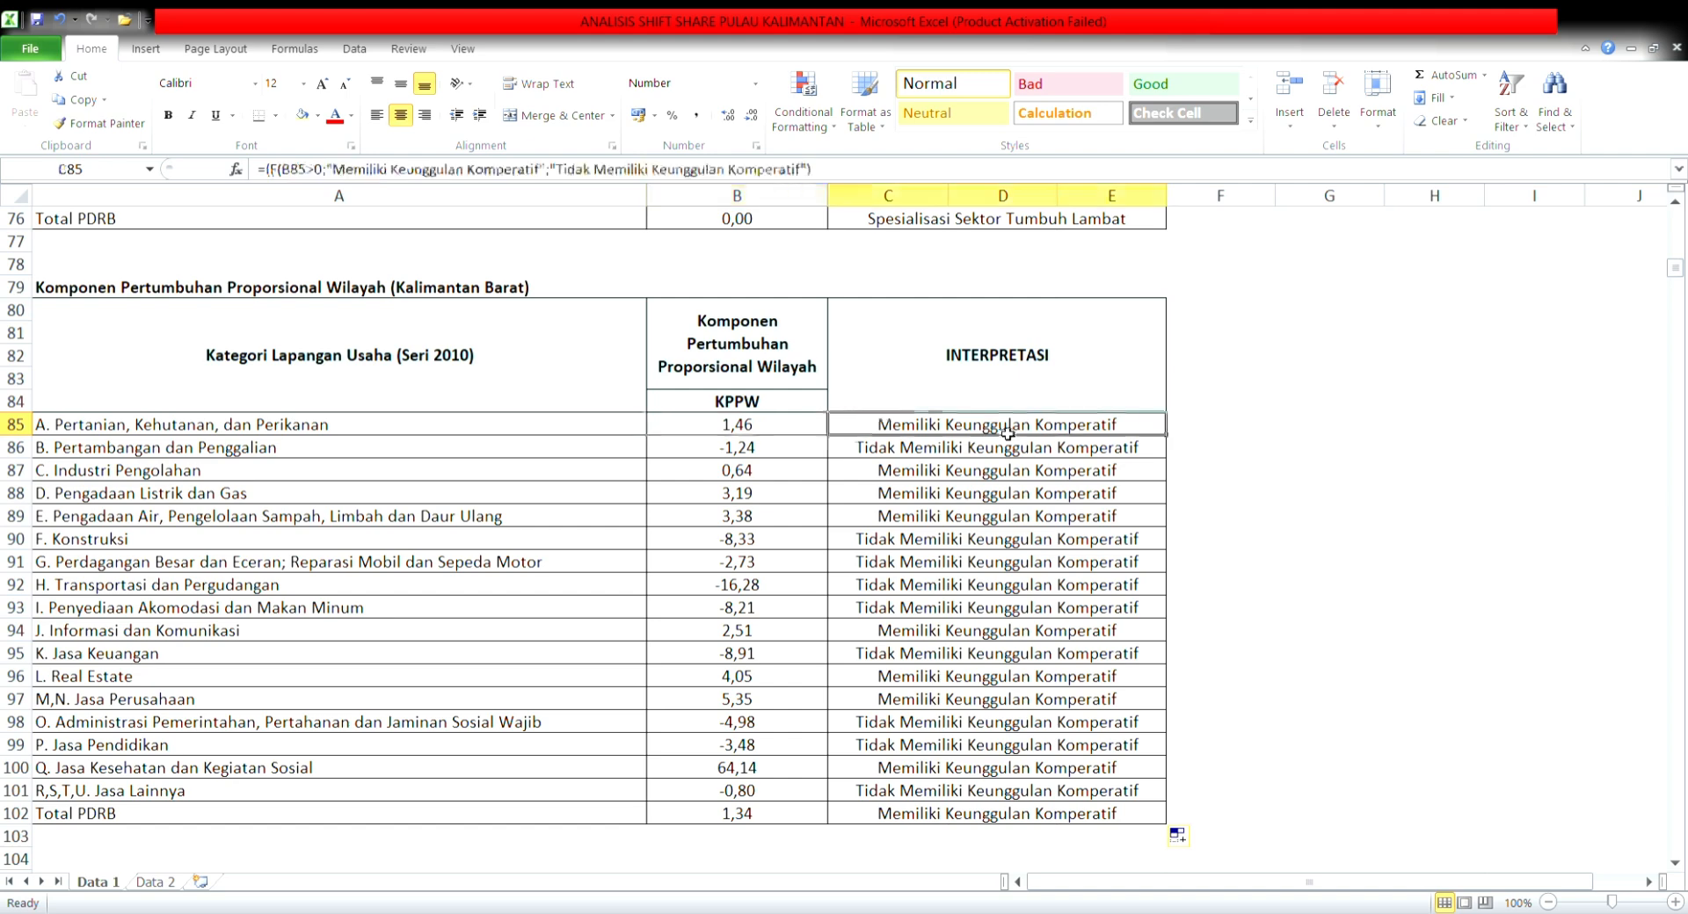
{"action": "left_click", "coordinate": [798, 454]}
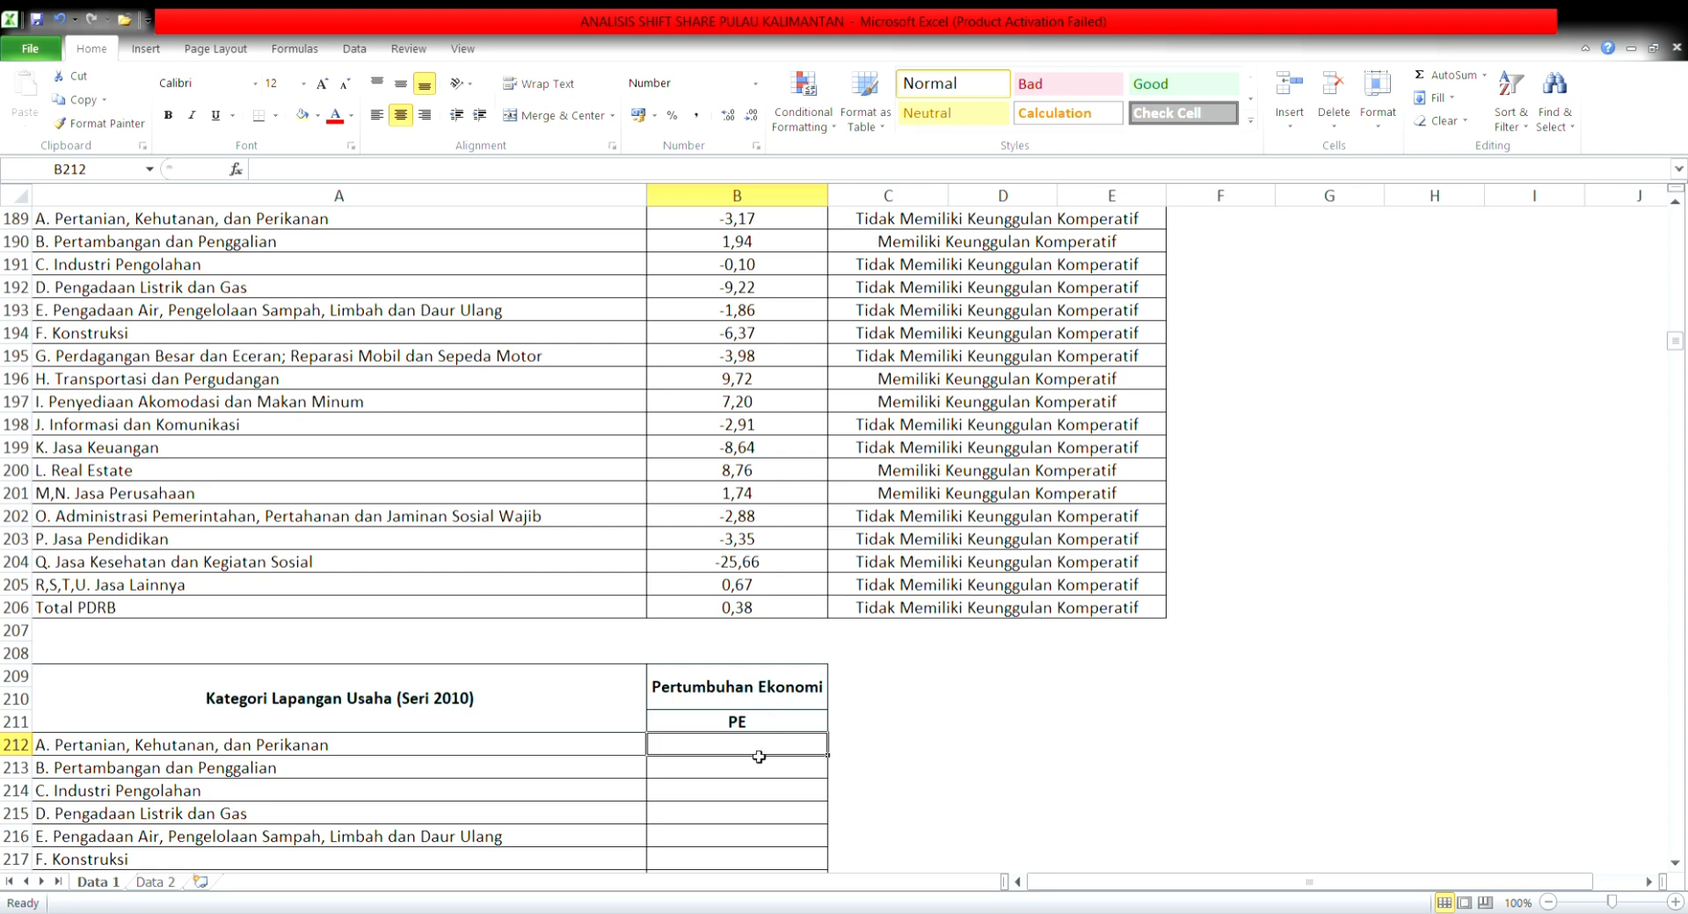
{"action": "type", "text": "="}
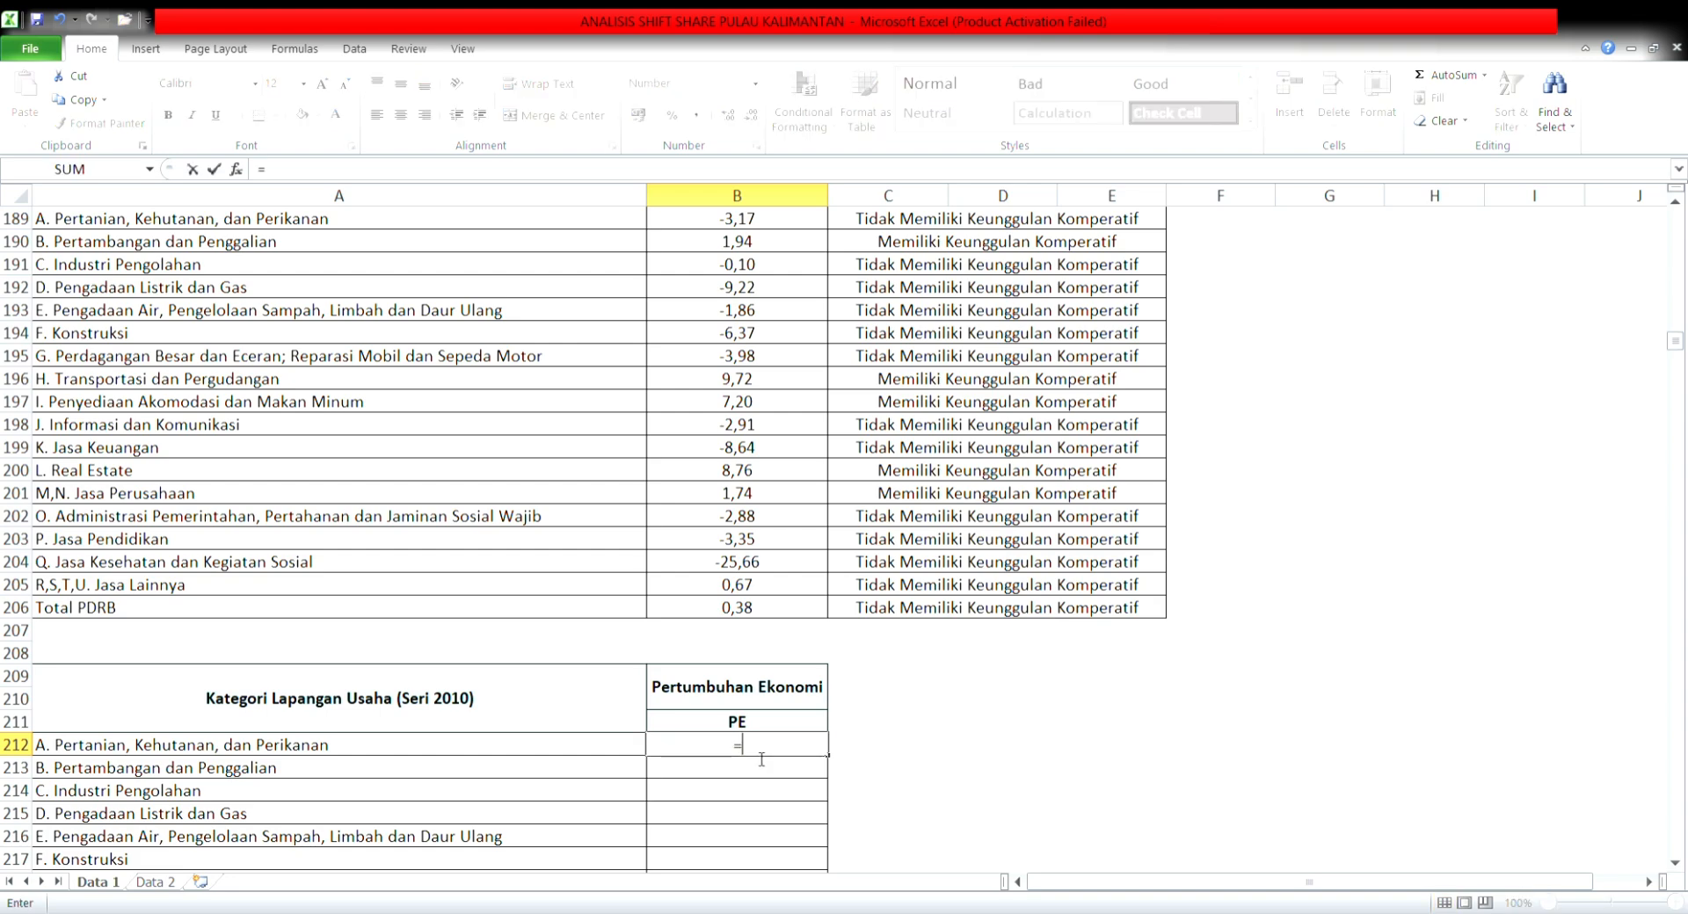
{"action": "left_click", "coordinate": [1679, 218]}
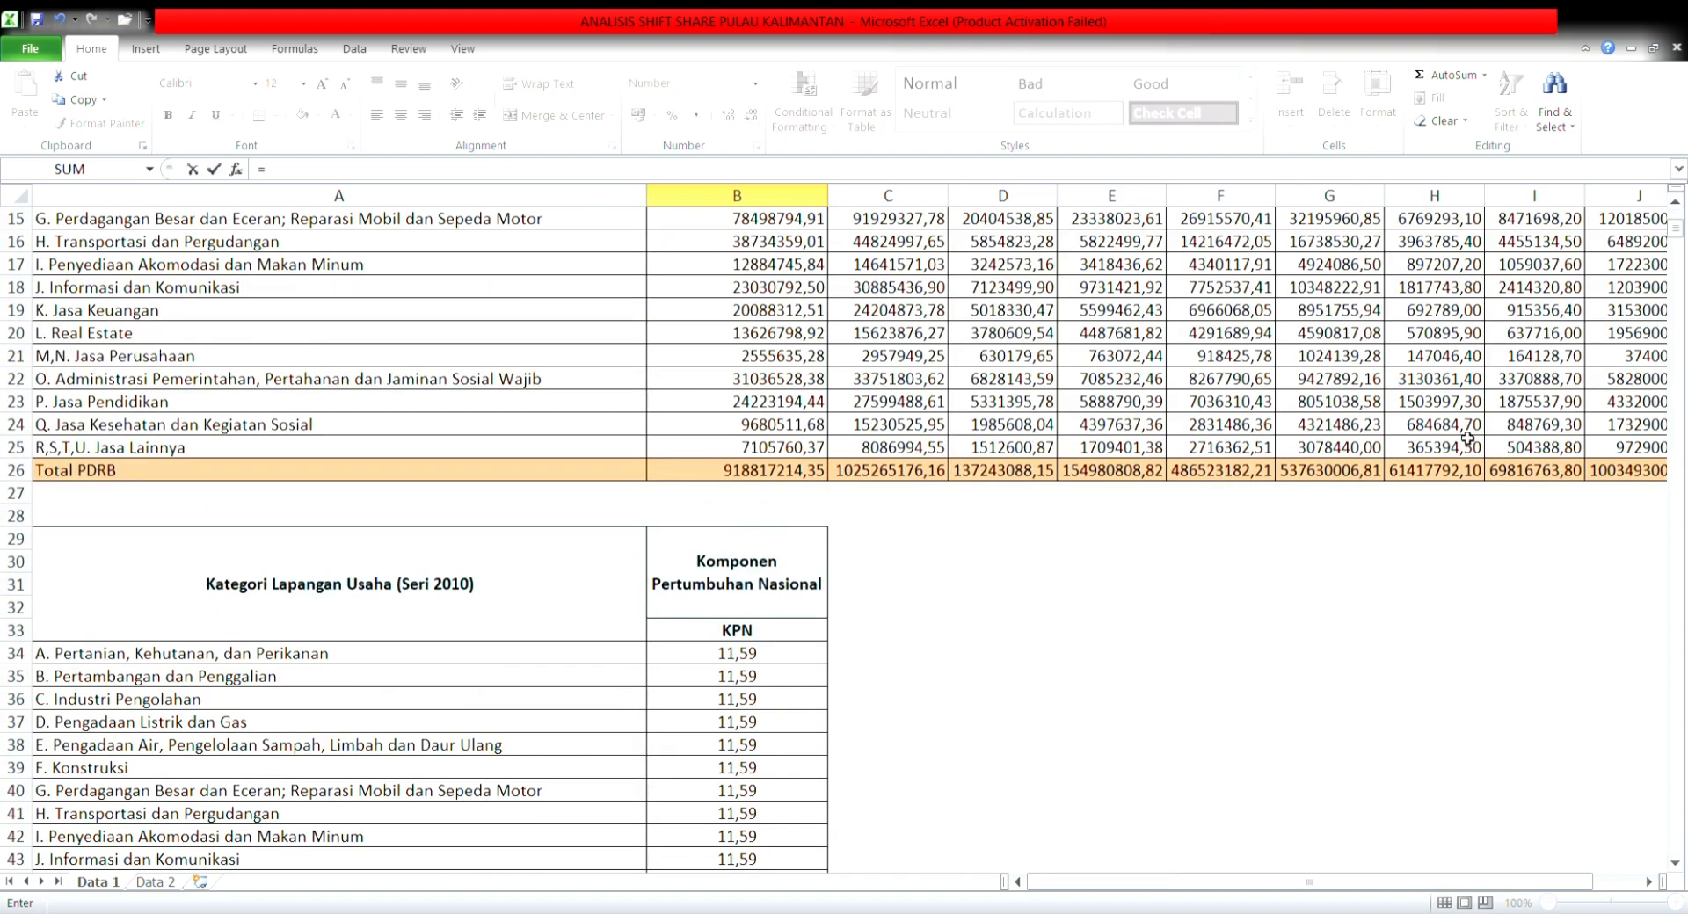
{"action": "left_click", "coordinate": [795, 662]}
{"action": "key", "text": "F9"}
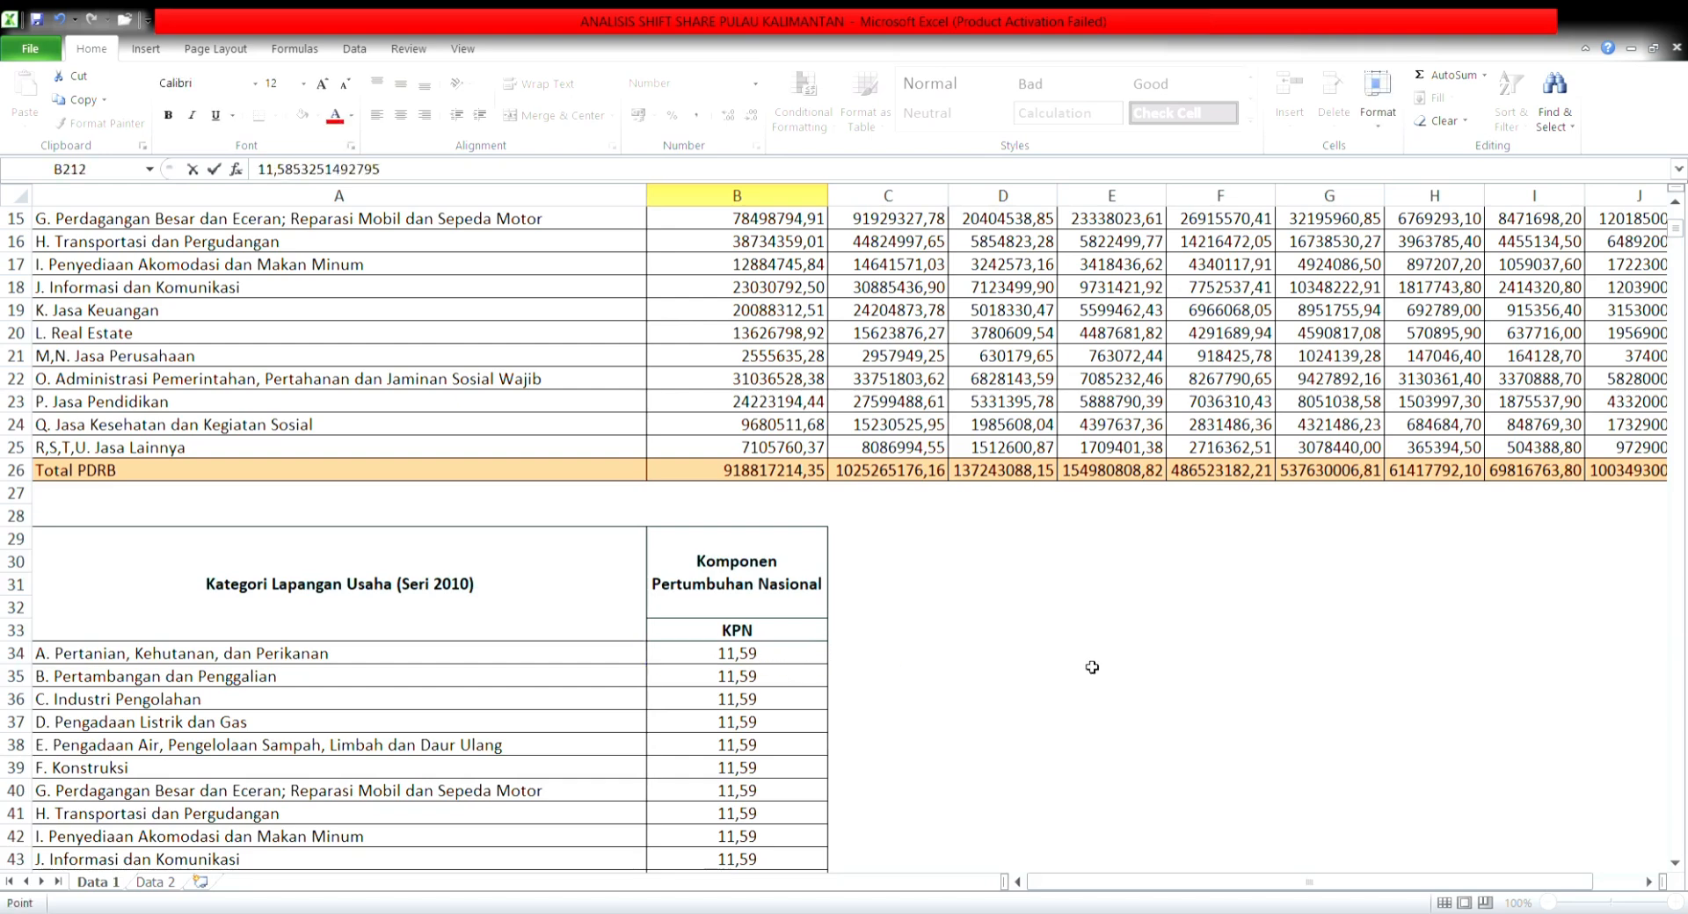
{"action": "left_click", "coordinate": [719, 661]}
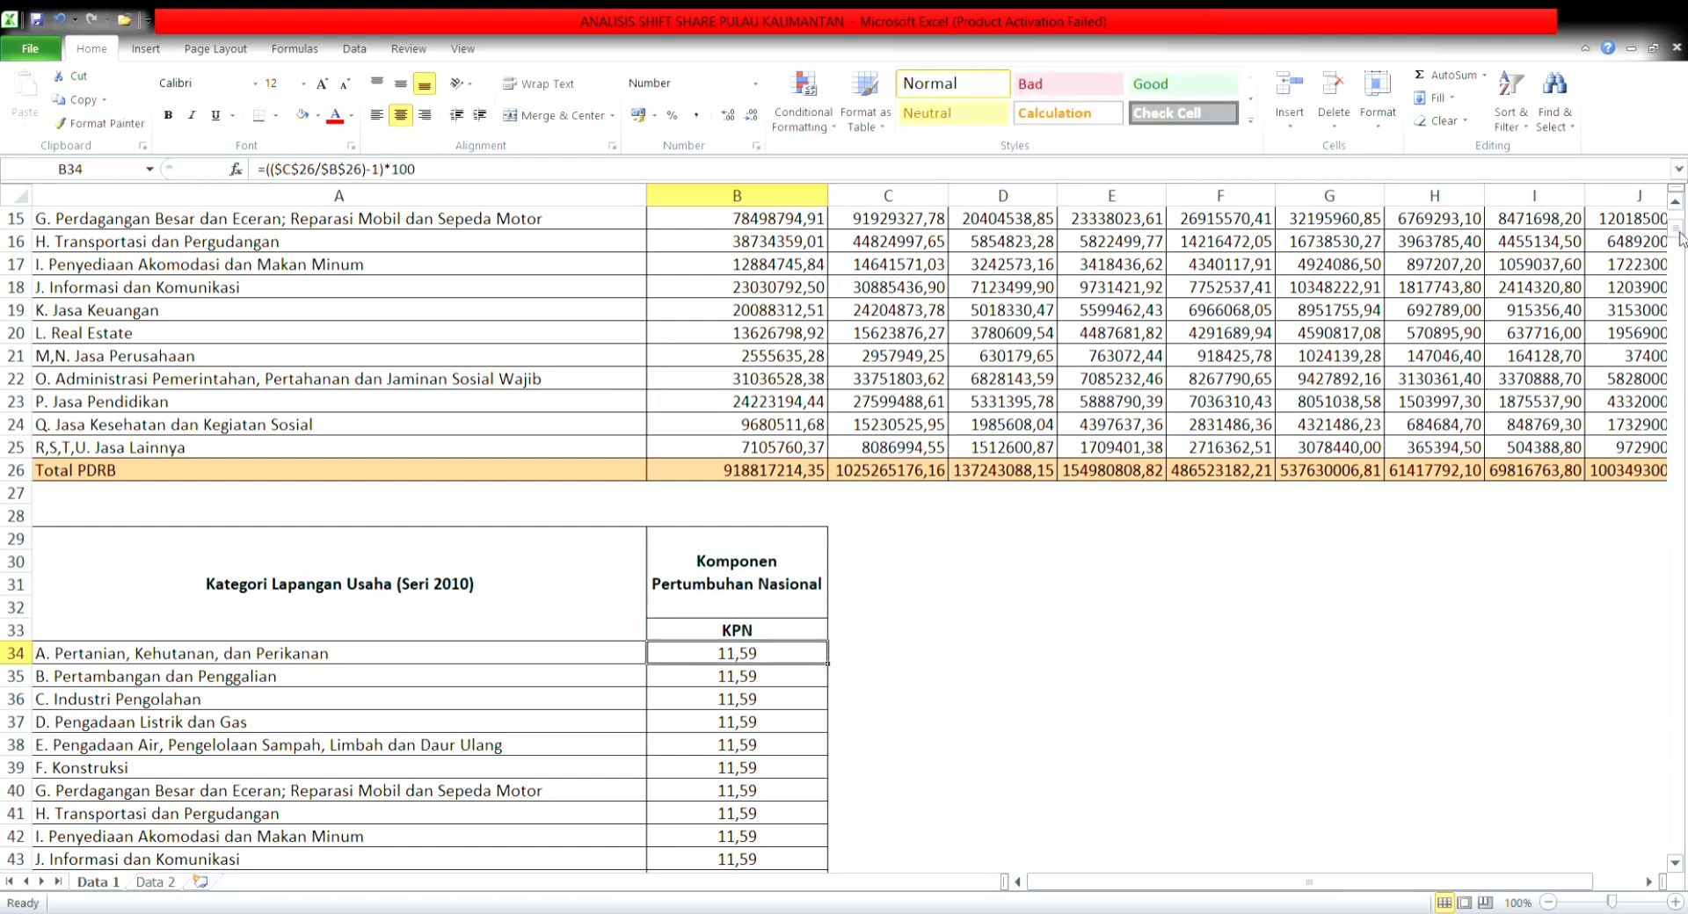
{"action": "left_click", "coordinate": [1425, 497]}
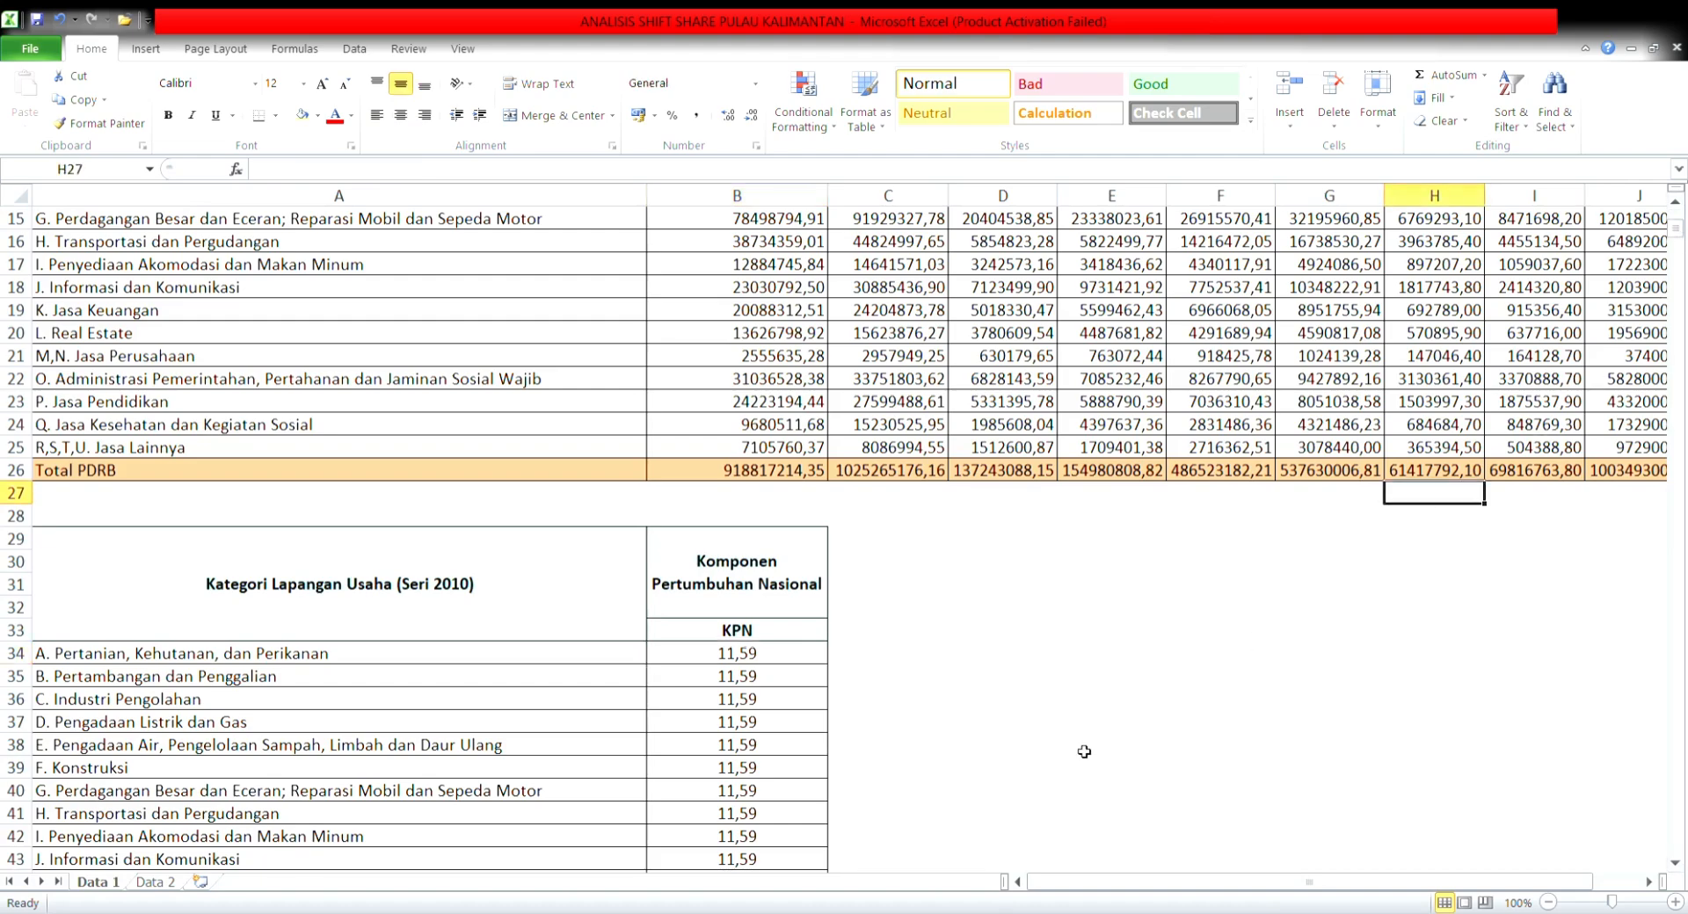
{"action": "scroll", "coordinate": [1084, 752], "scroll_direction": "down", "scroll_amount": 20}
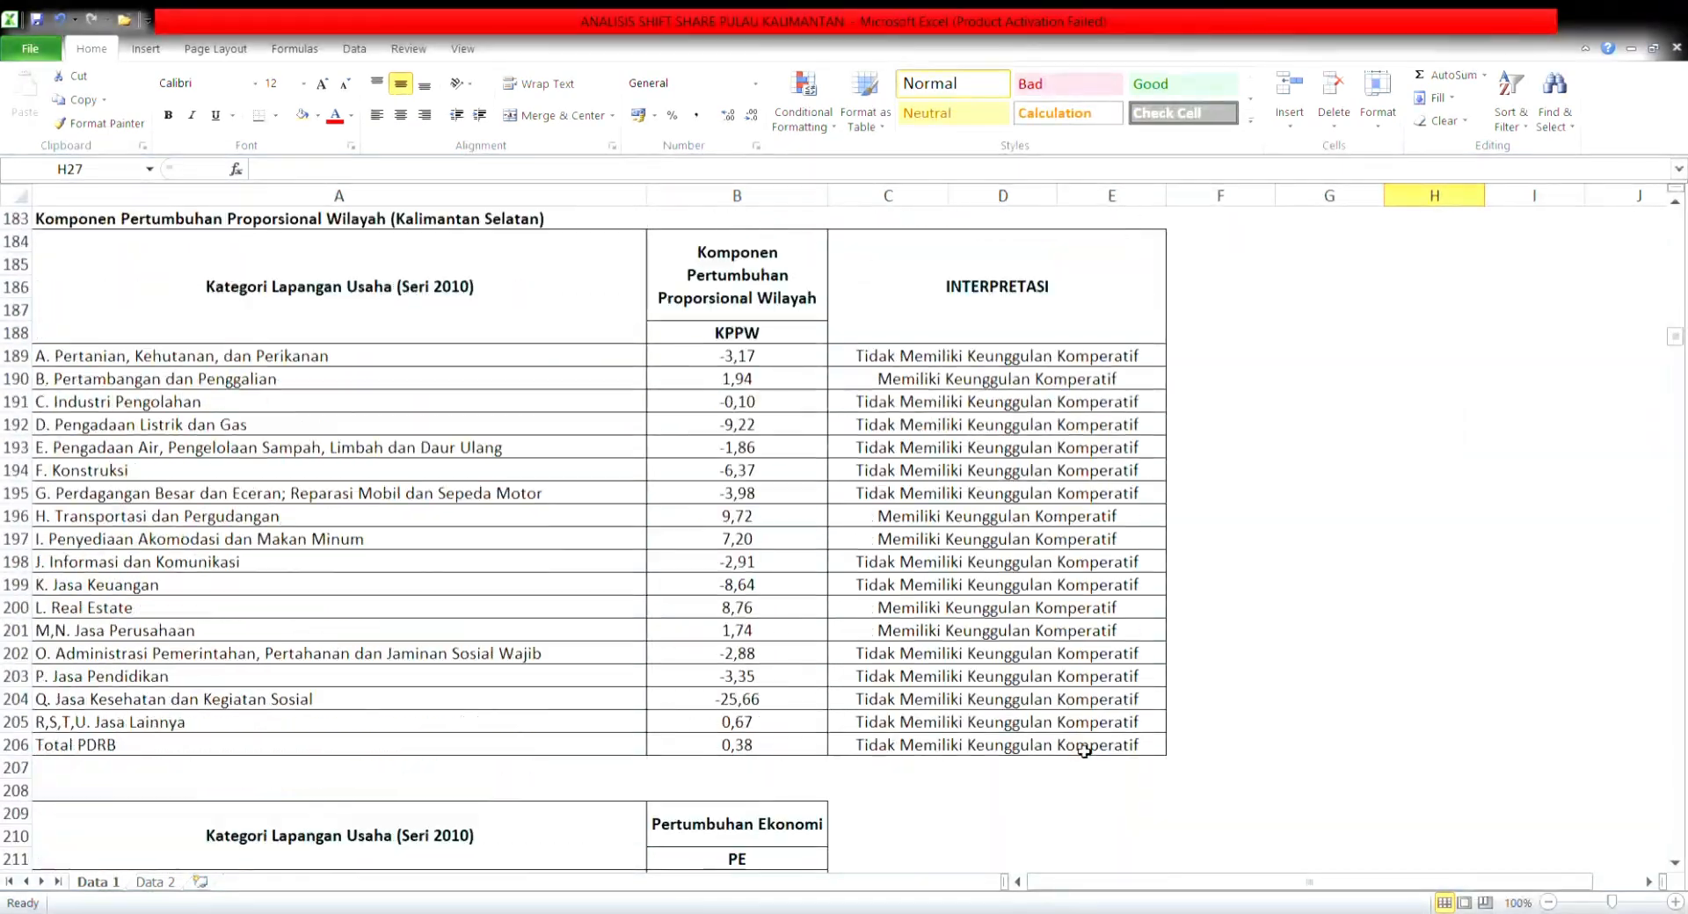
{"action": "scroll", "coordinate": [1083, 751], "scroll_direction": "down", "scroll_amount": 3}
{"action": "left_click", "coordinate": [788, 681]}
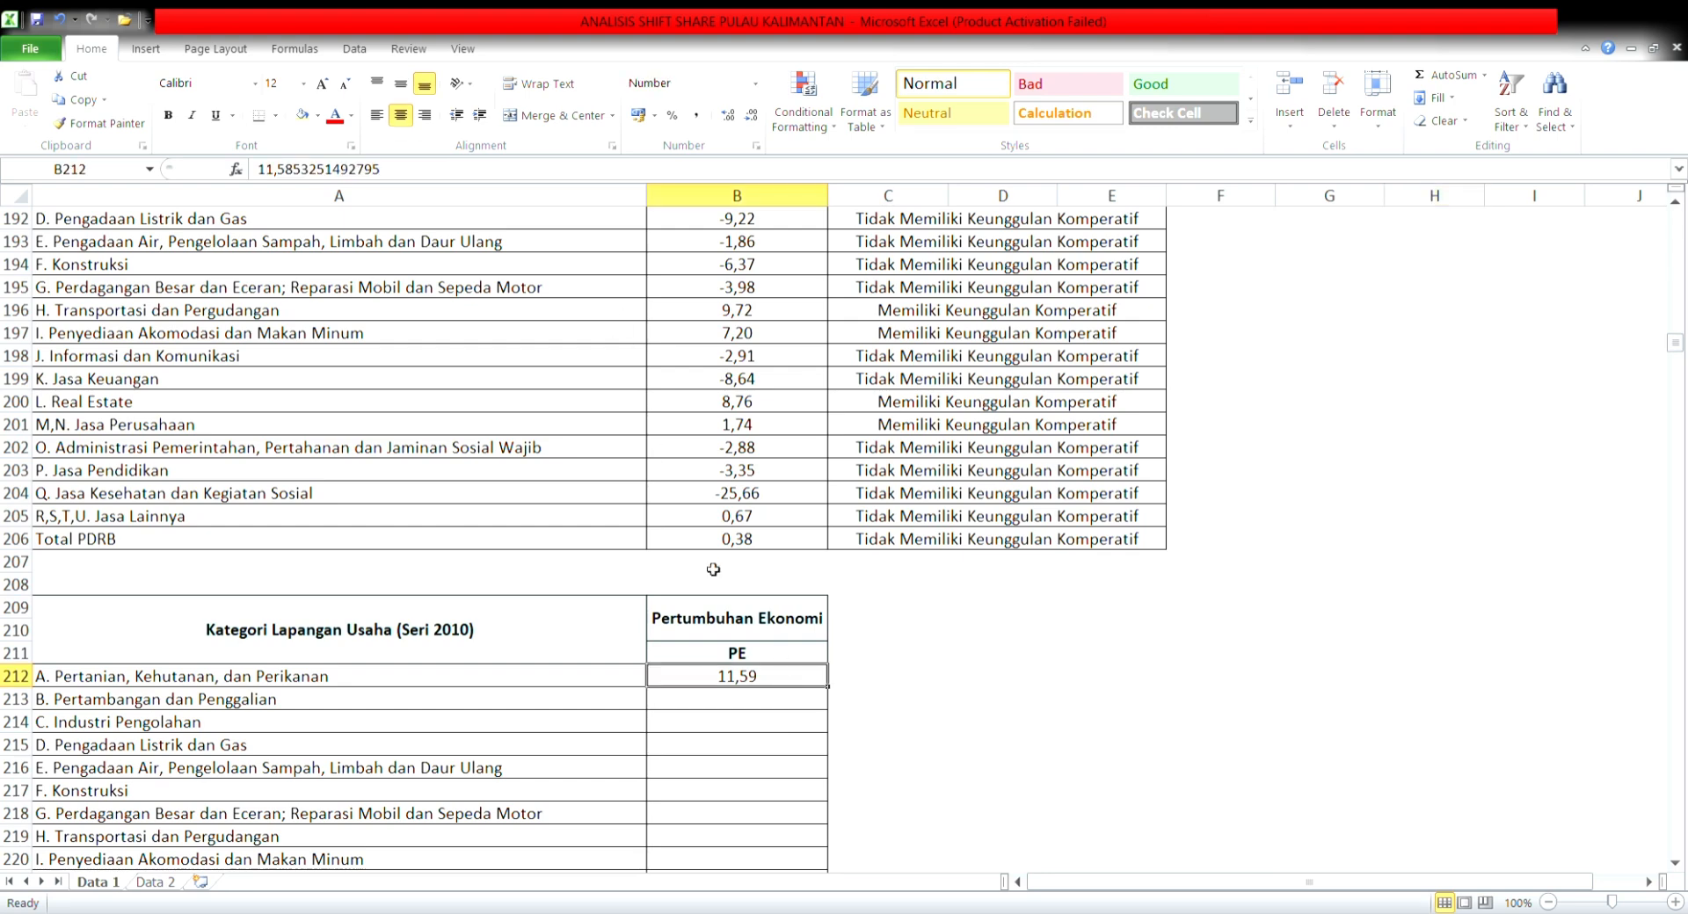
{"action": "double_click", "coordinate": [778, 682]}
{"action": "left_click_drag", "start_coordinate": [813, 676], "coordinate": [594, 676]}
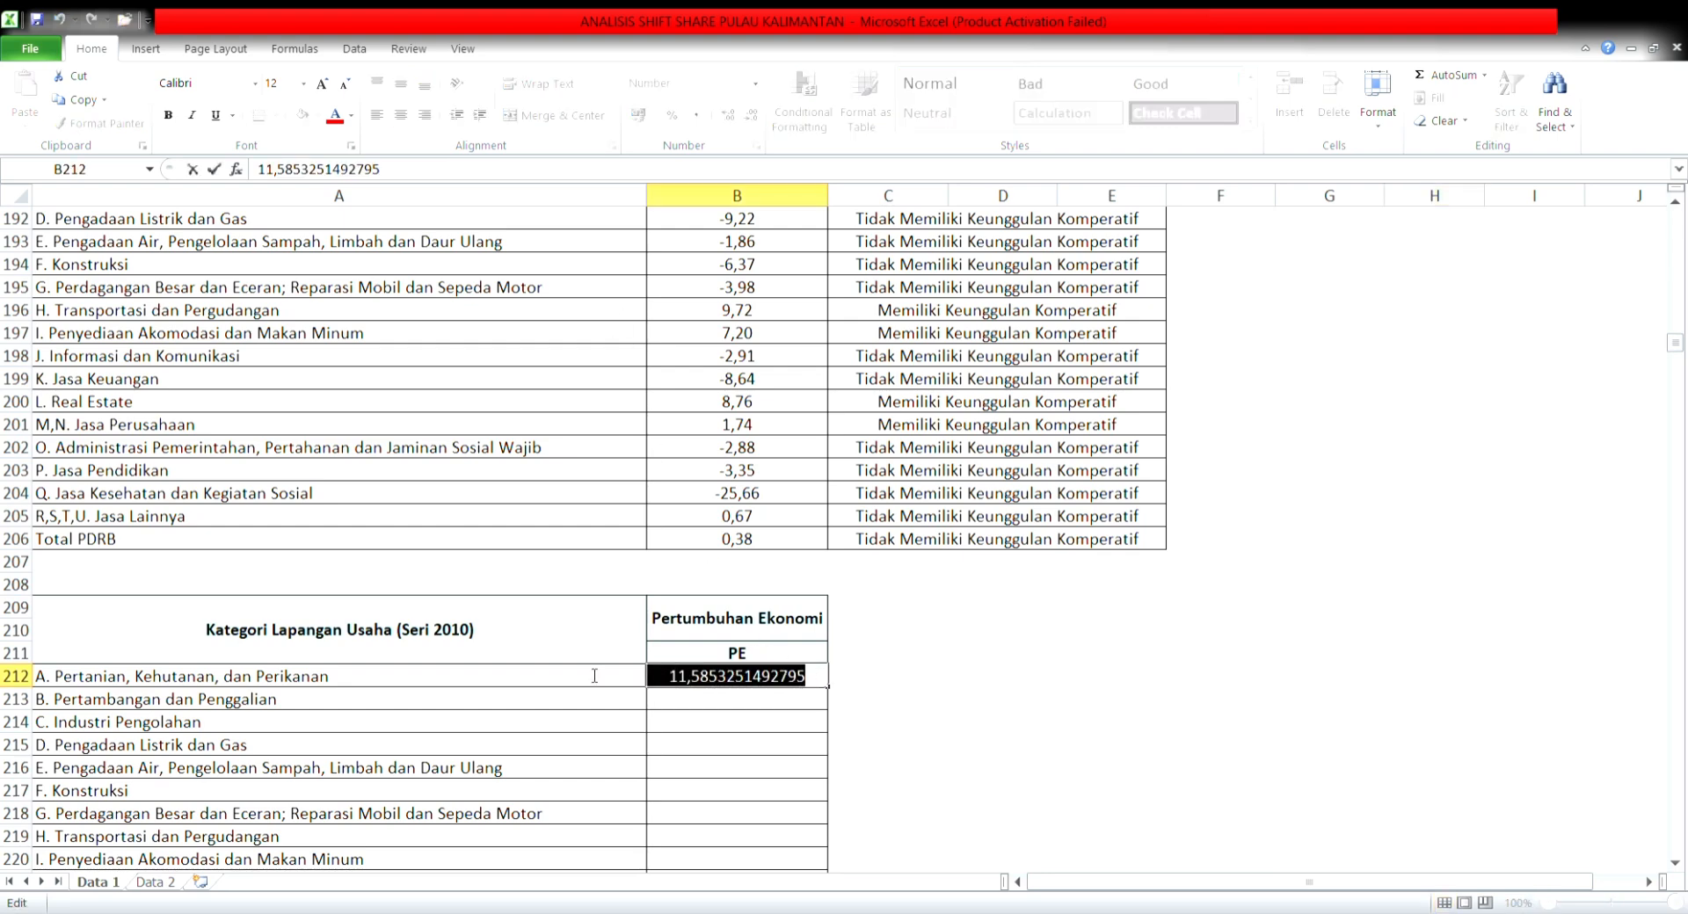
{"action": "key", "text": "BackSpace"}
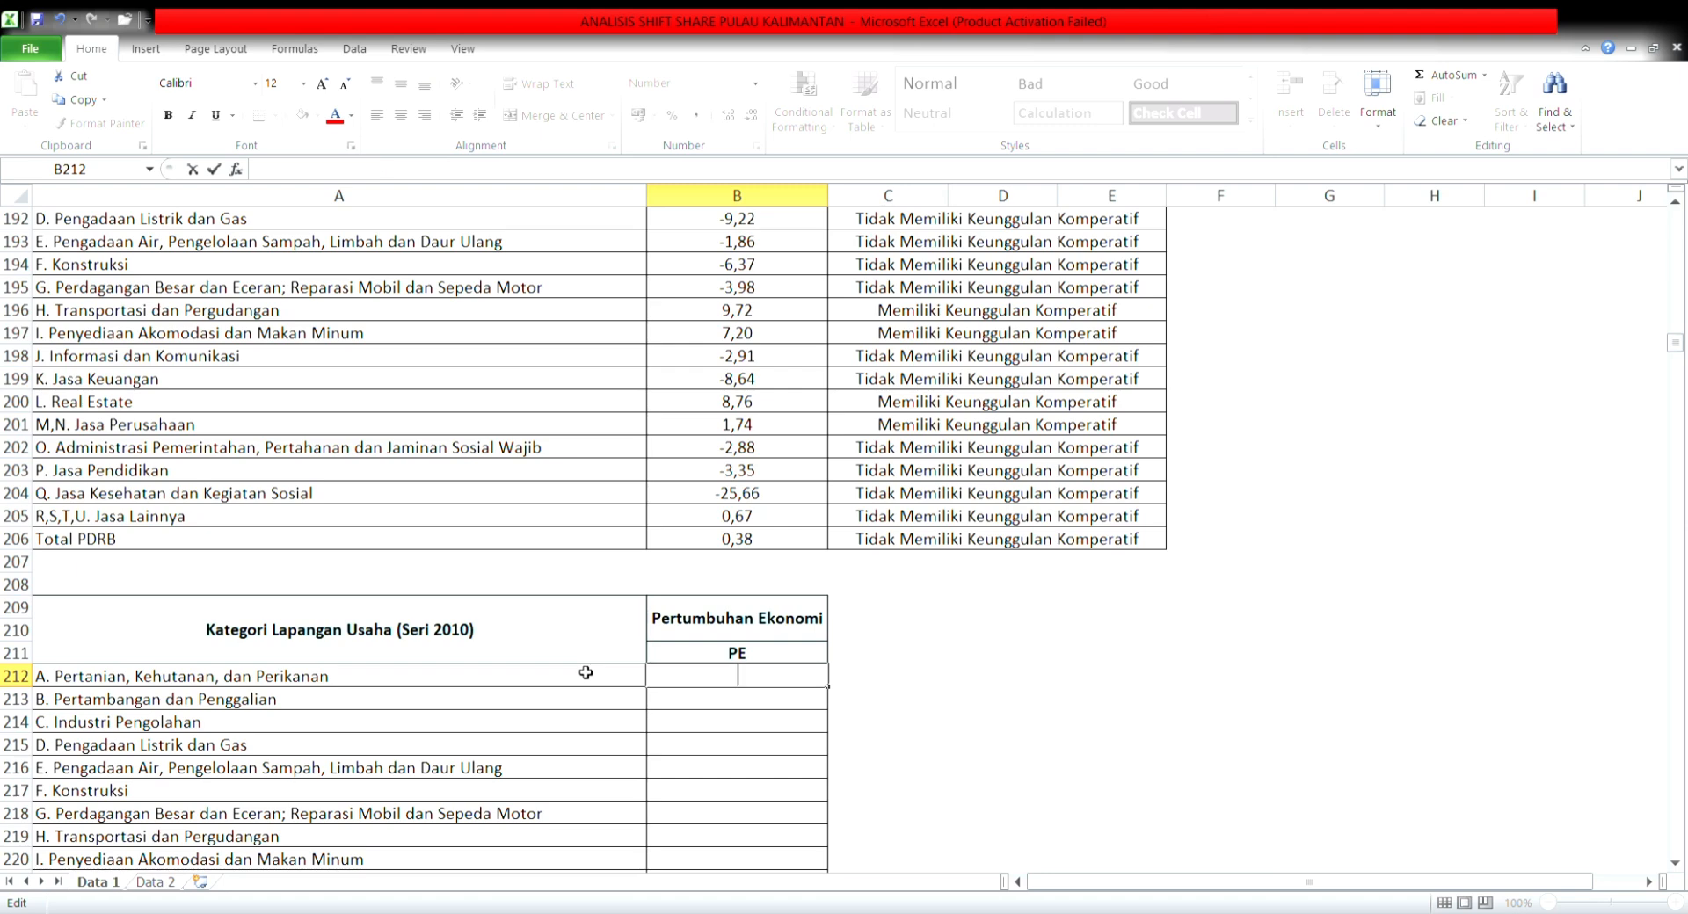
Step: Begin the PE formula in B212 for Pertanian, Kehutanan, dan Perikanan with =B34+B59, adding the sector's KPN and KPP
{"action": "type", "text": "="}
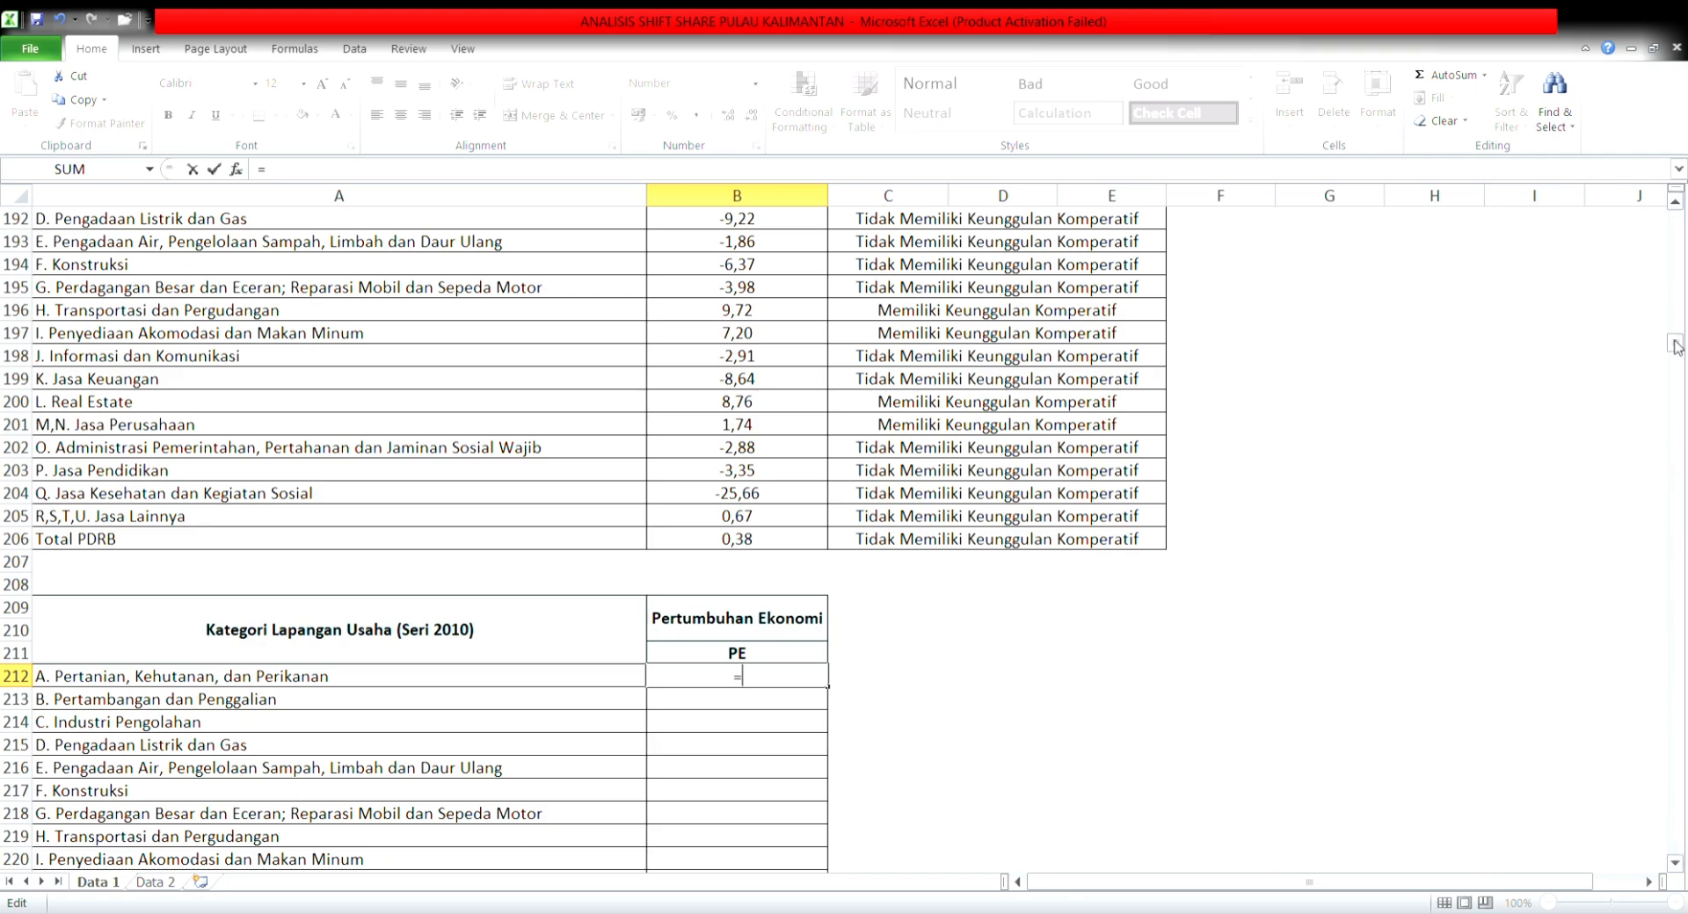
{"action": "left_click_drag", "start_coordinate": [1676, 345], "coordinate": [1681, 191]}
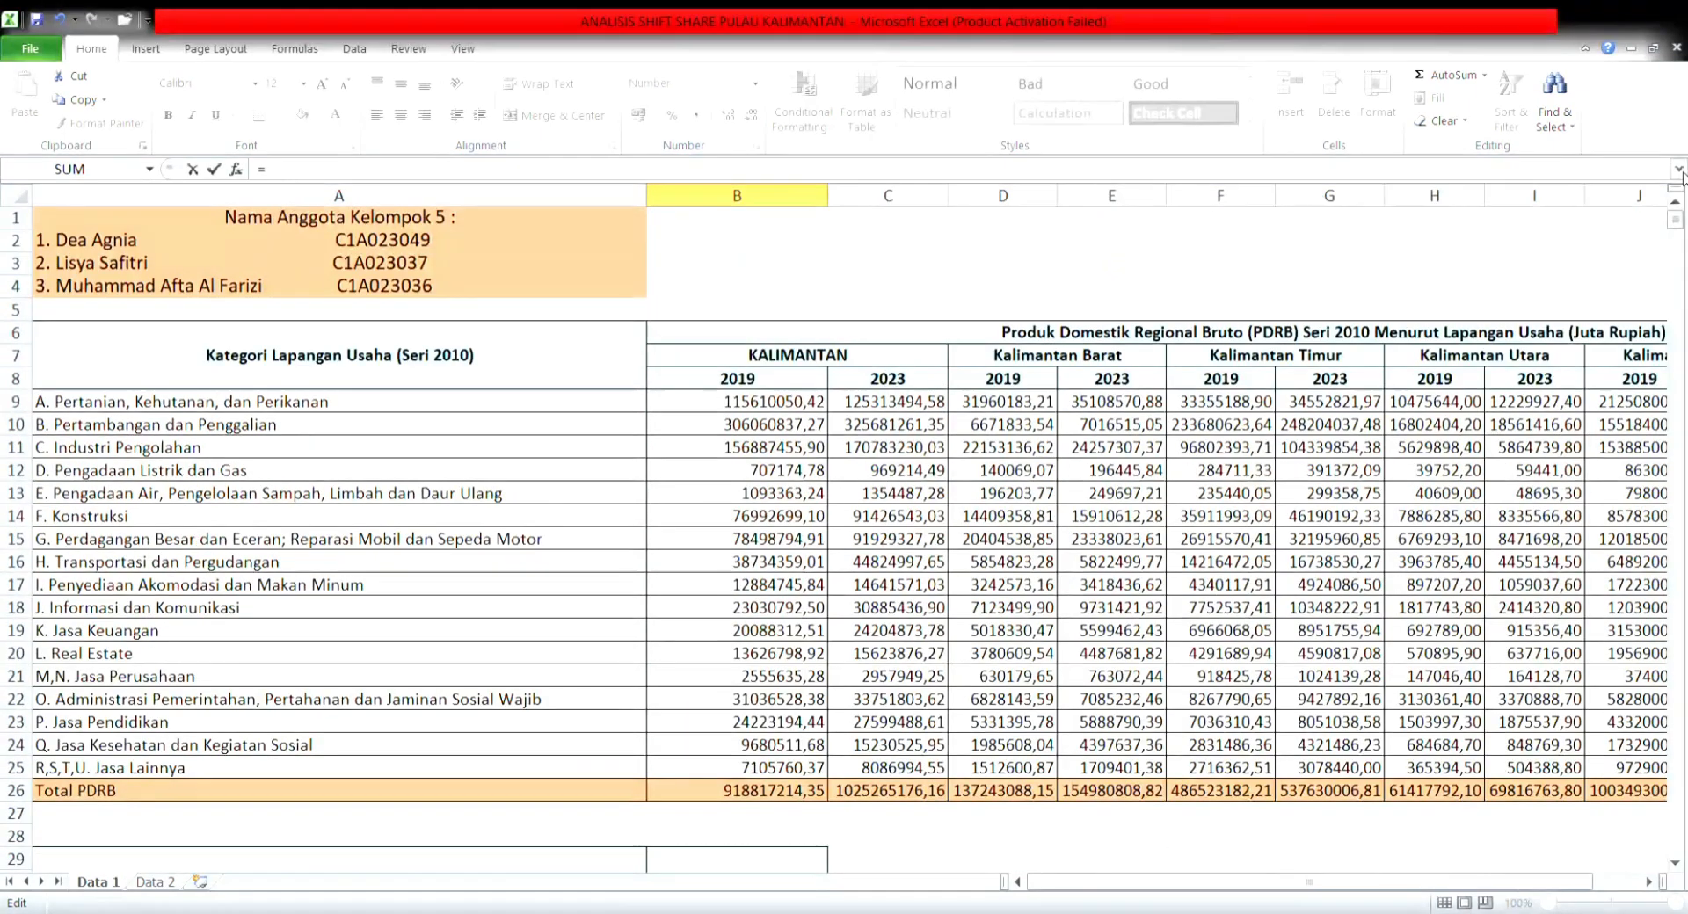
{"action": "scroll", "coordinate": [1088, 318], "scroll_direction": "down", "scroll_amount": 9}
{"action": "scroll", "coordinate": [1087, 319], "scroll_direction": "up", "scroll_amount": 3}
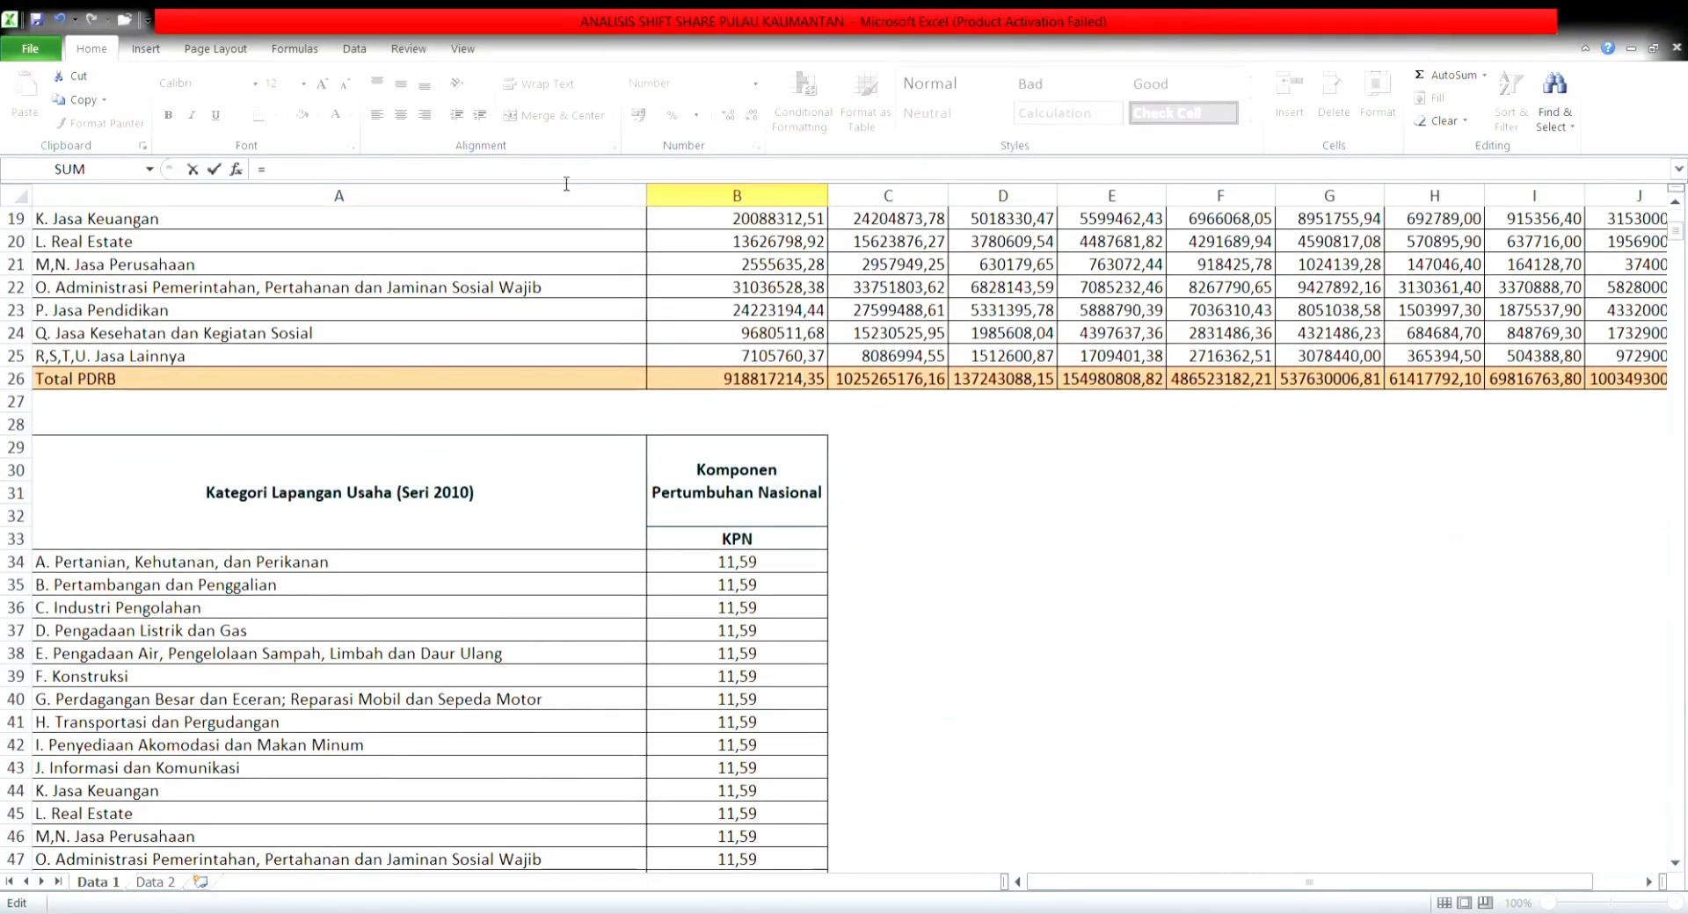
{"action": "left_click", "coordinate": [743, 565]}
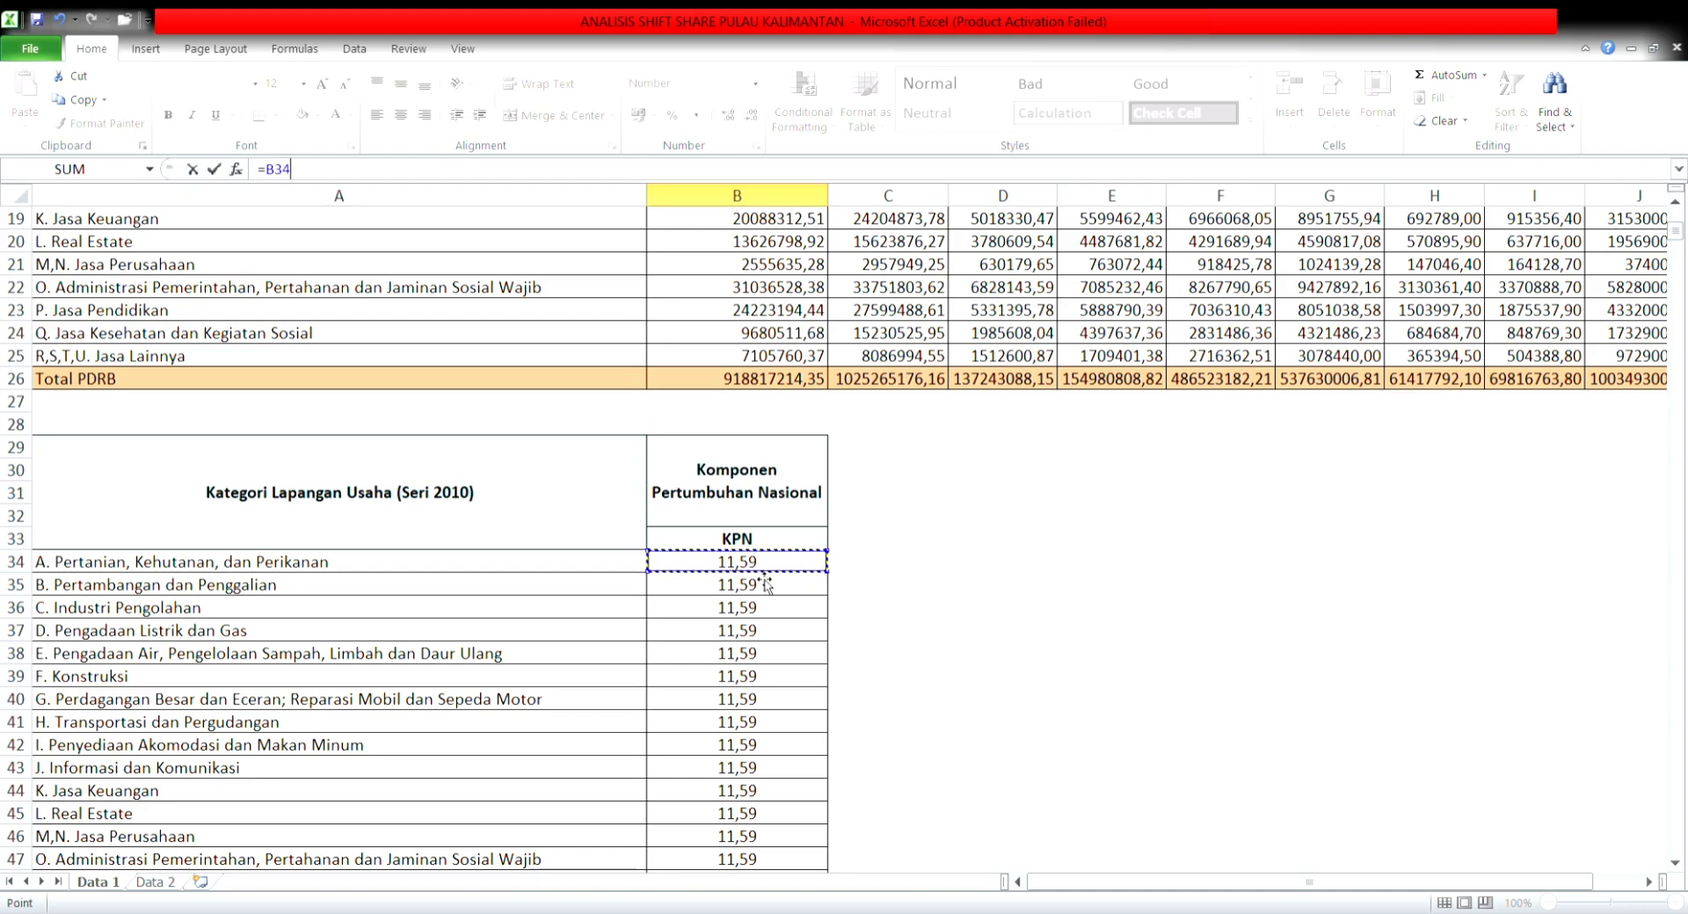
{"action": "type", "text": "+"}
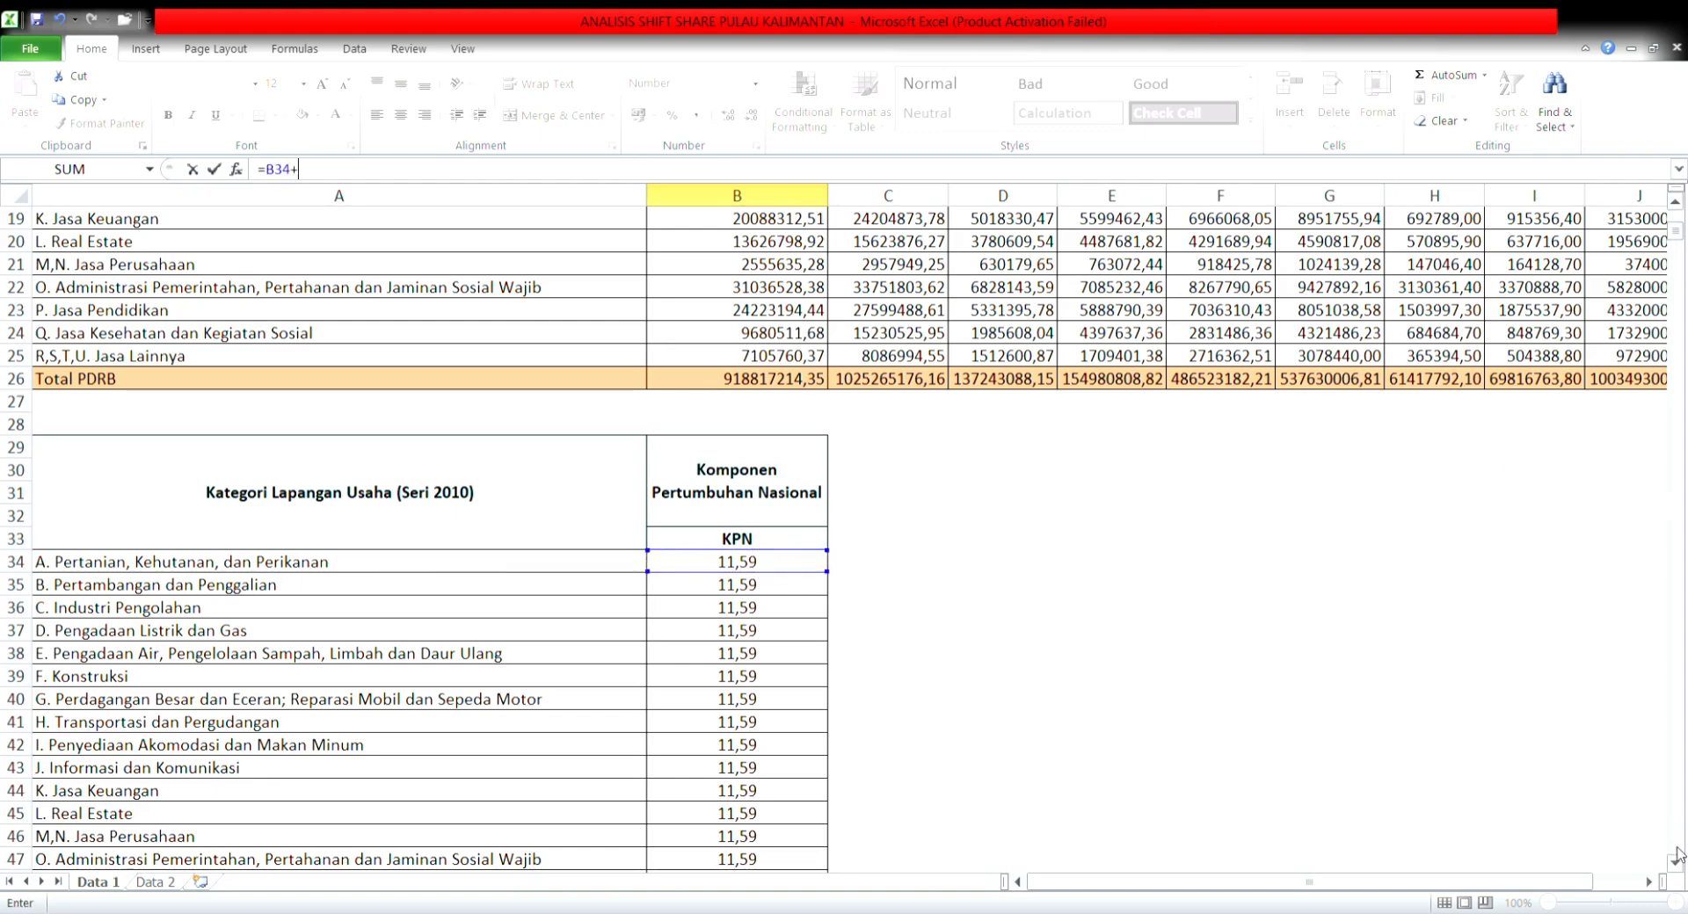
{"action": "scroll", "coordinate": [1677, 857], "scroll_direction": "down", "scroll_amount": 6}
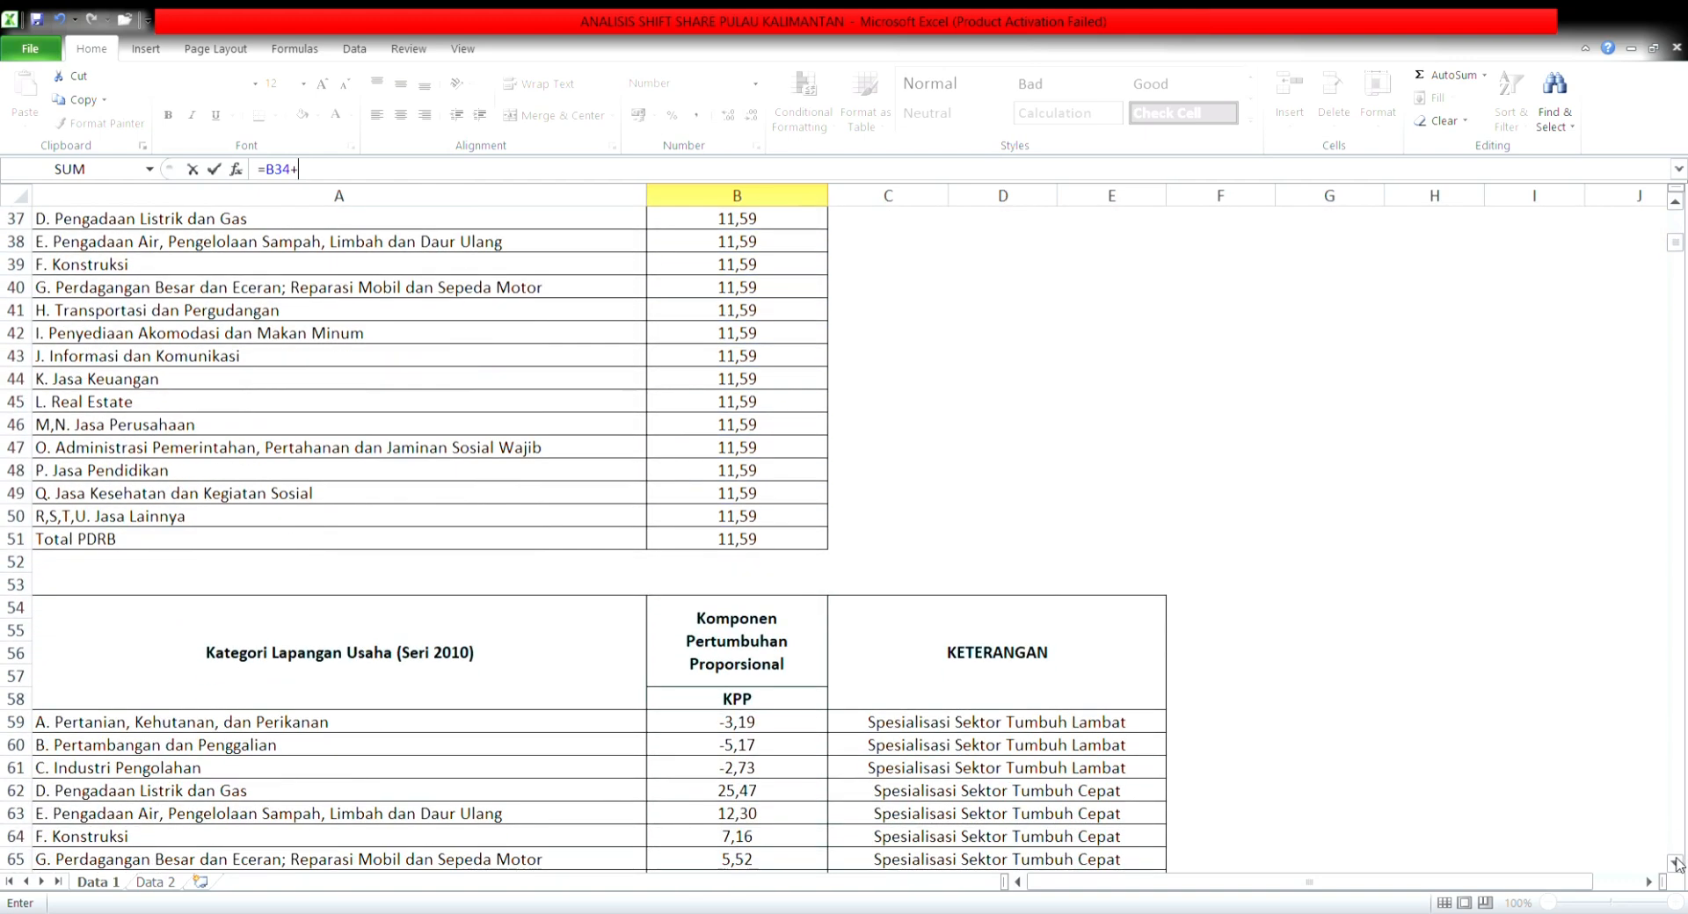
{"action": "left_click", "coordinate": [803, 726]}
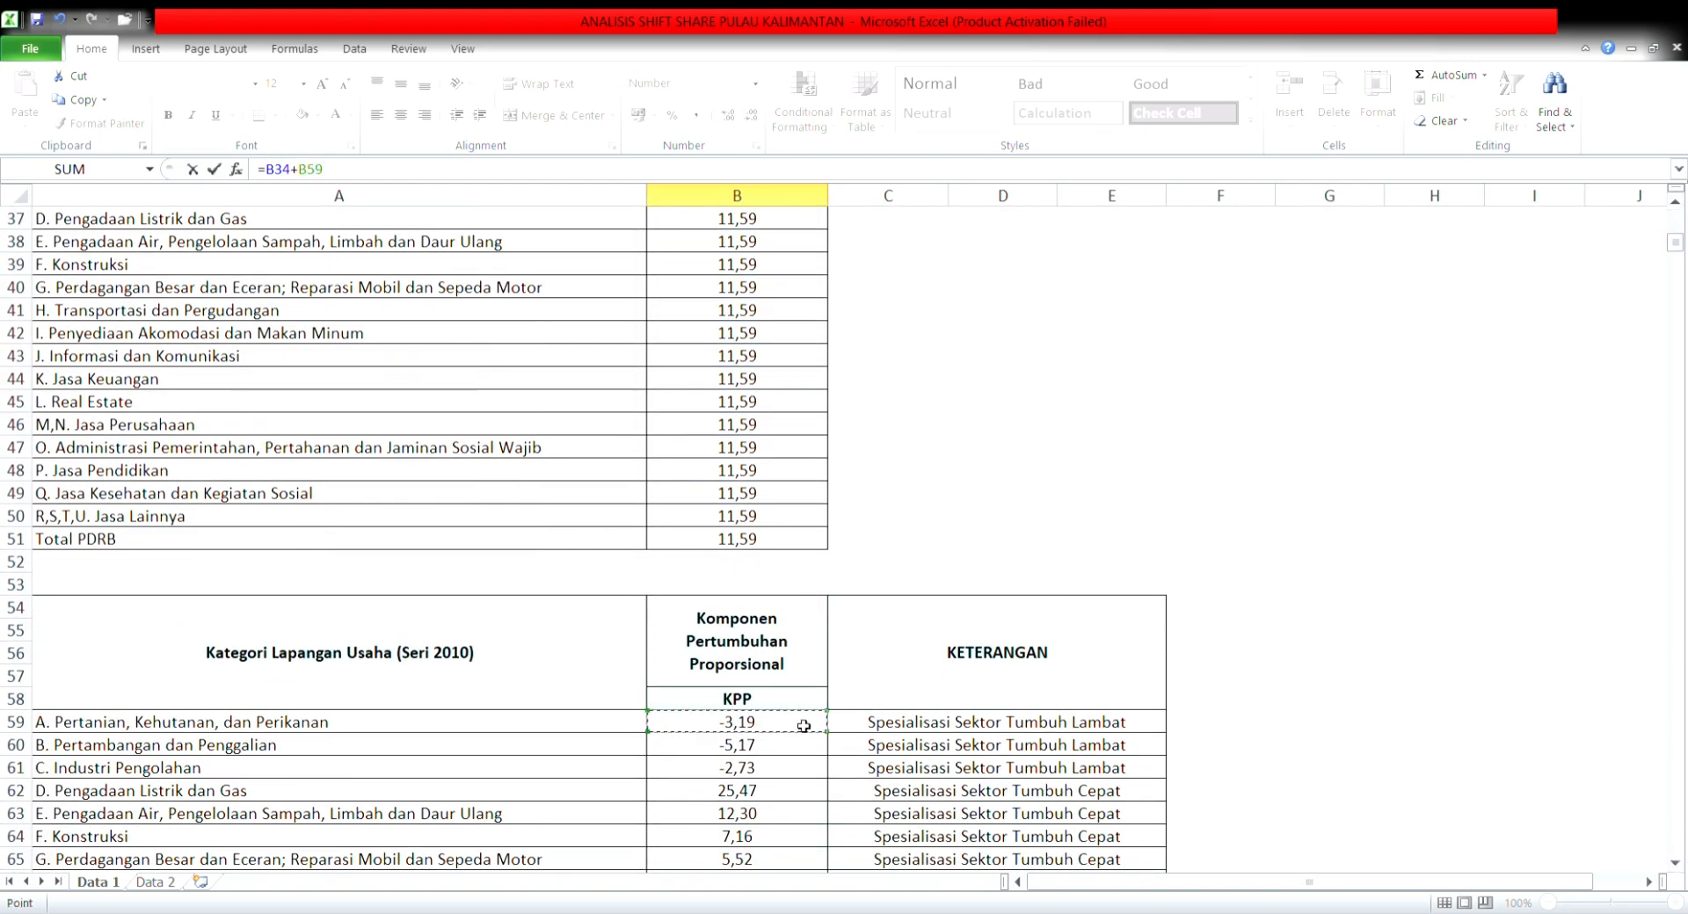
Step: Extend the B212 formula with +B85+B111, the sector's KPPW for Kalimantan Barat and Kalimantan Timur
{"action": "type", "text": "+"}
{"action": "left_click", "coordinate": [1674, 865]}
{"action": "left_click", "coordinate": [1672, 865]}
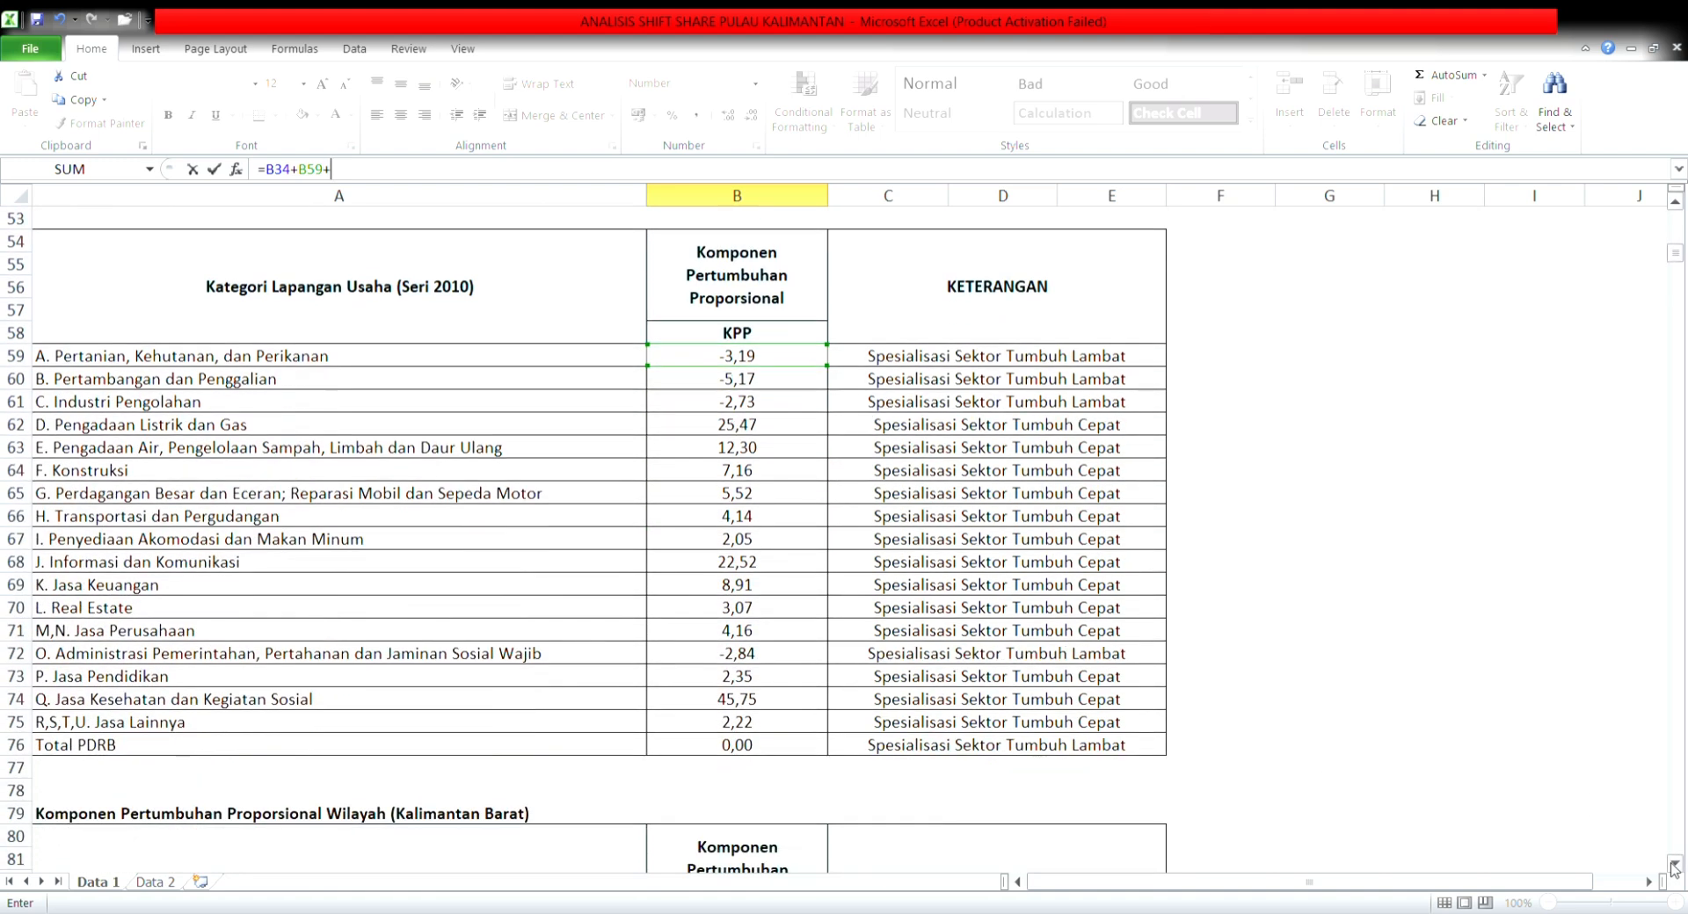
{"action": "left_click", "coordinate": [743, 729]}
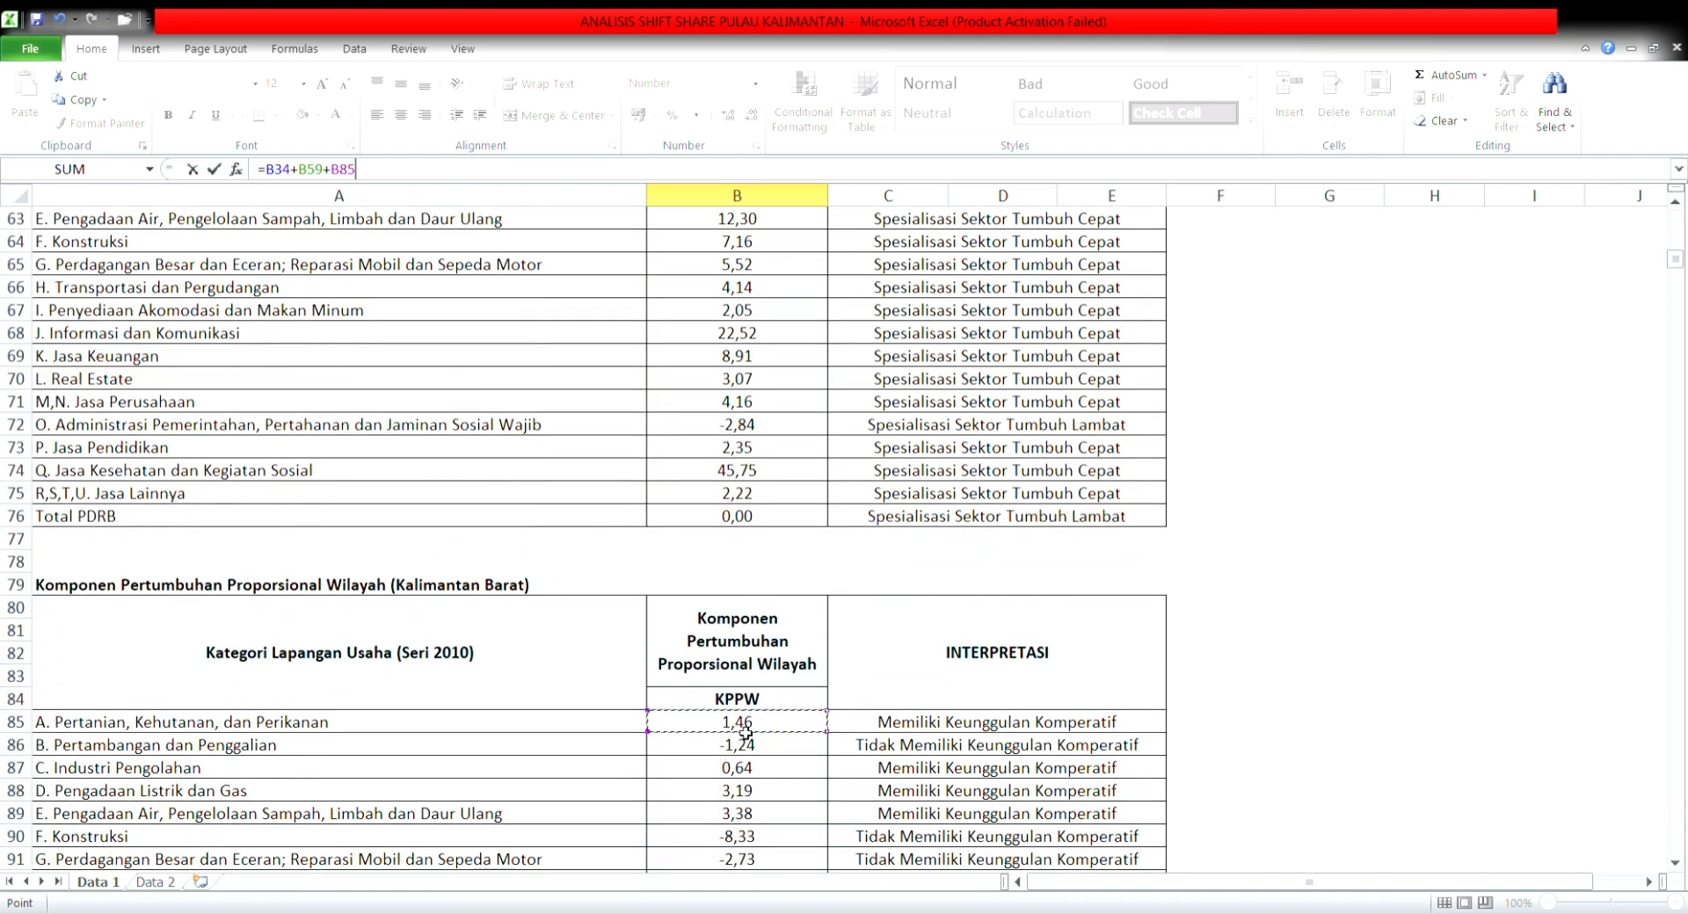
{"action": "type", "text": "+"}
{"action": "left_click", "coordinate": [1675, 865]}
{"action": "left_click", "coordinate": [1675, 865]}
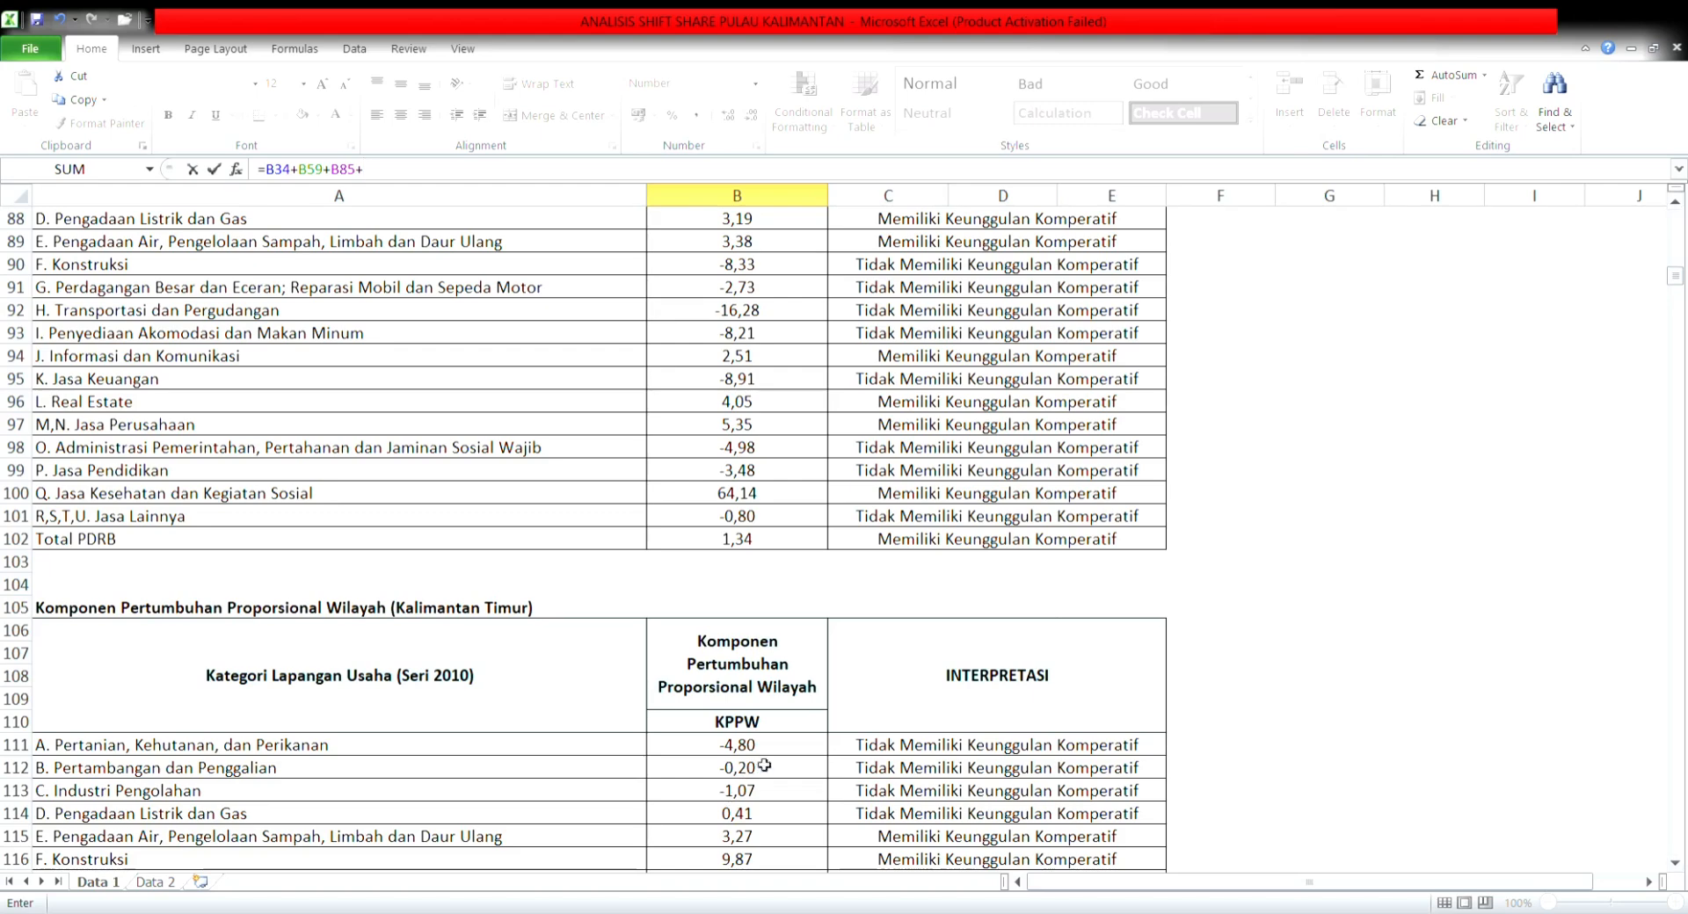
{"action": "left_click", "coordinate": [777, 752]}
Step: Extend the B212 formula with +B137+B163, the sector's KPPW for Kalimantan Utara and Kalimantan Tengah
{"action": "type", "text": "+"}
{"action": "left_click", "coordinate": [1675, 865]}
{"action": "left_click_drag", "start_coordinate": [1676, 865], "coordinate": [1675, 865]}
{"action": "left_click", "coordinate": [790, 724]}
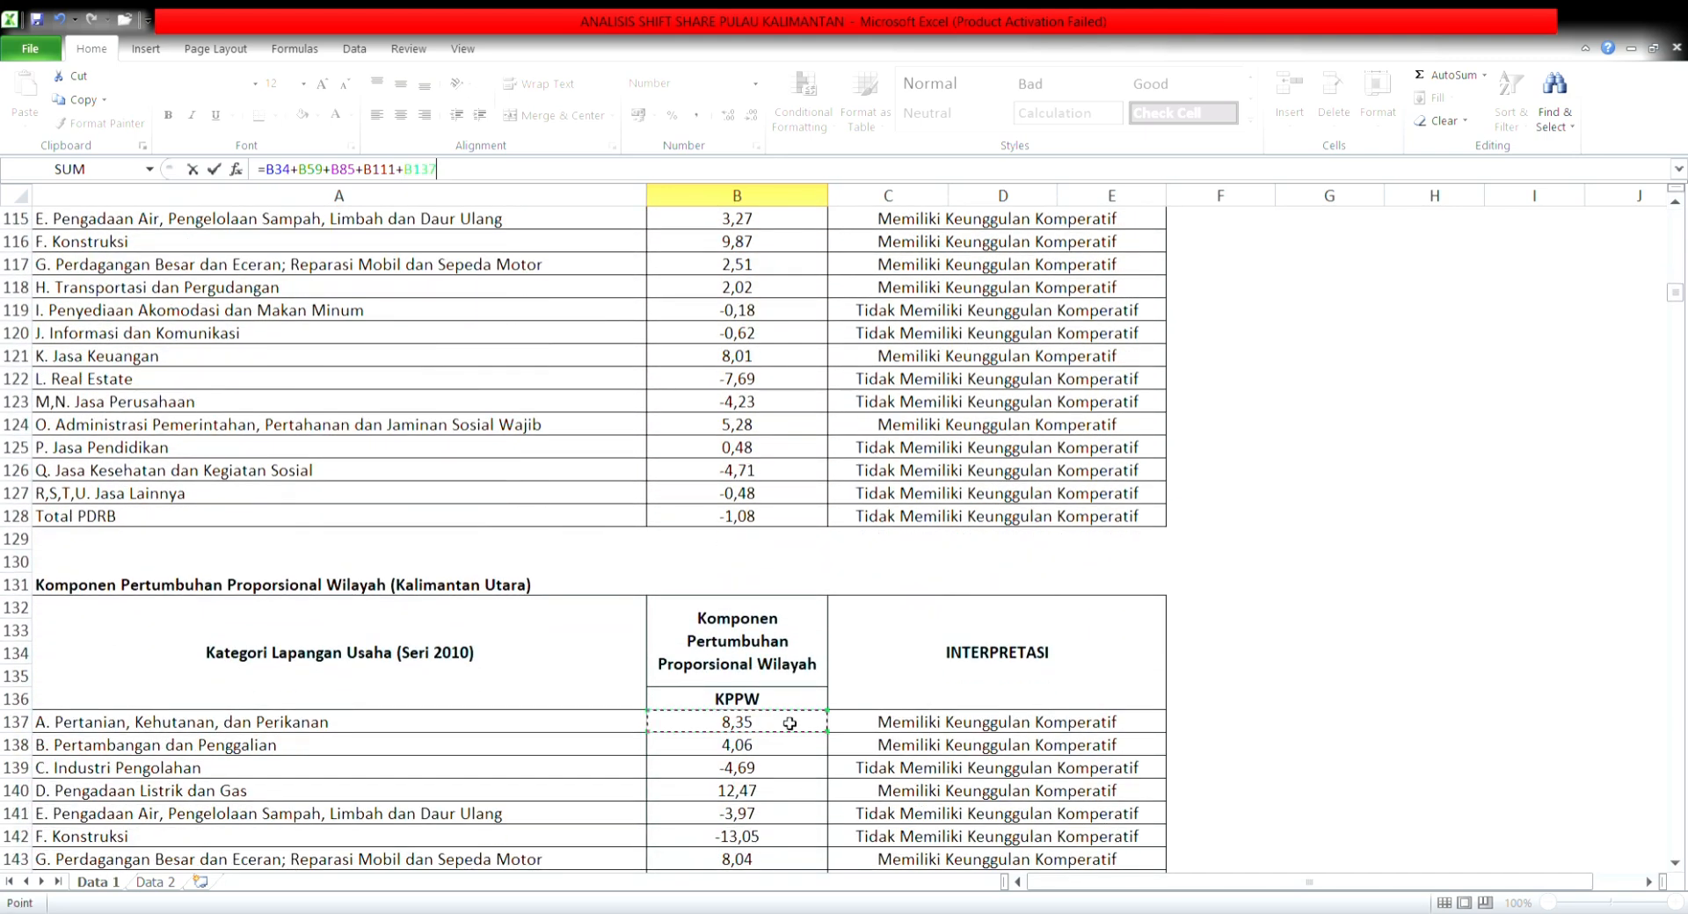
{"action": "type", "text": "+"}
{"action": "scroll", "coordinate": [1681, 876], "scroll_direction": "down", "scroll_amount": 5}
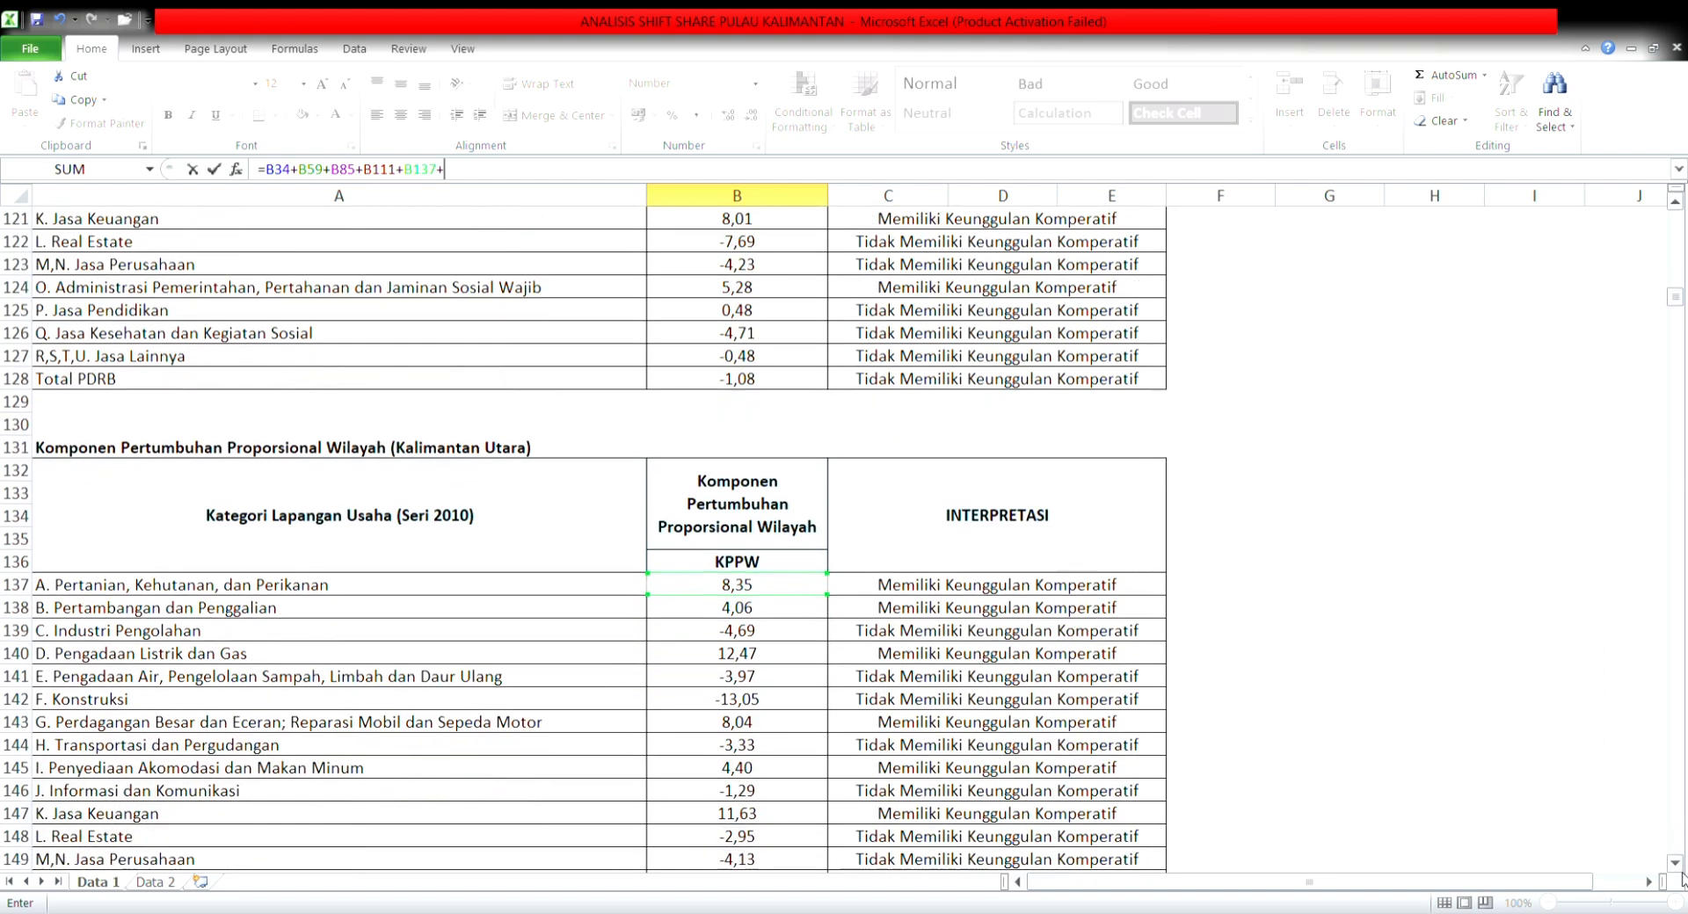
{"action": "scroll", "coordinate": [1681, 877], "scroll_direction": "down", "scroll_amount": 8}
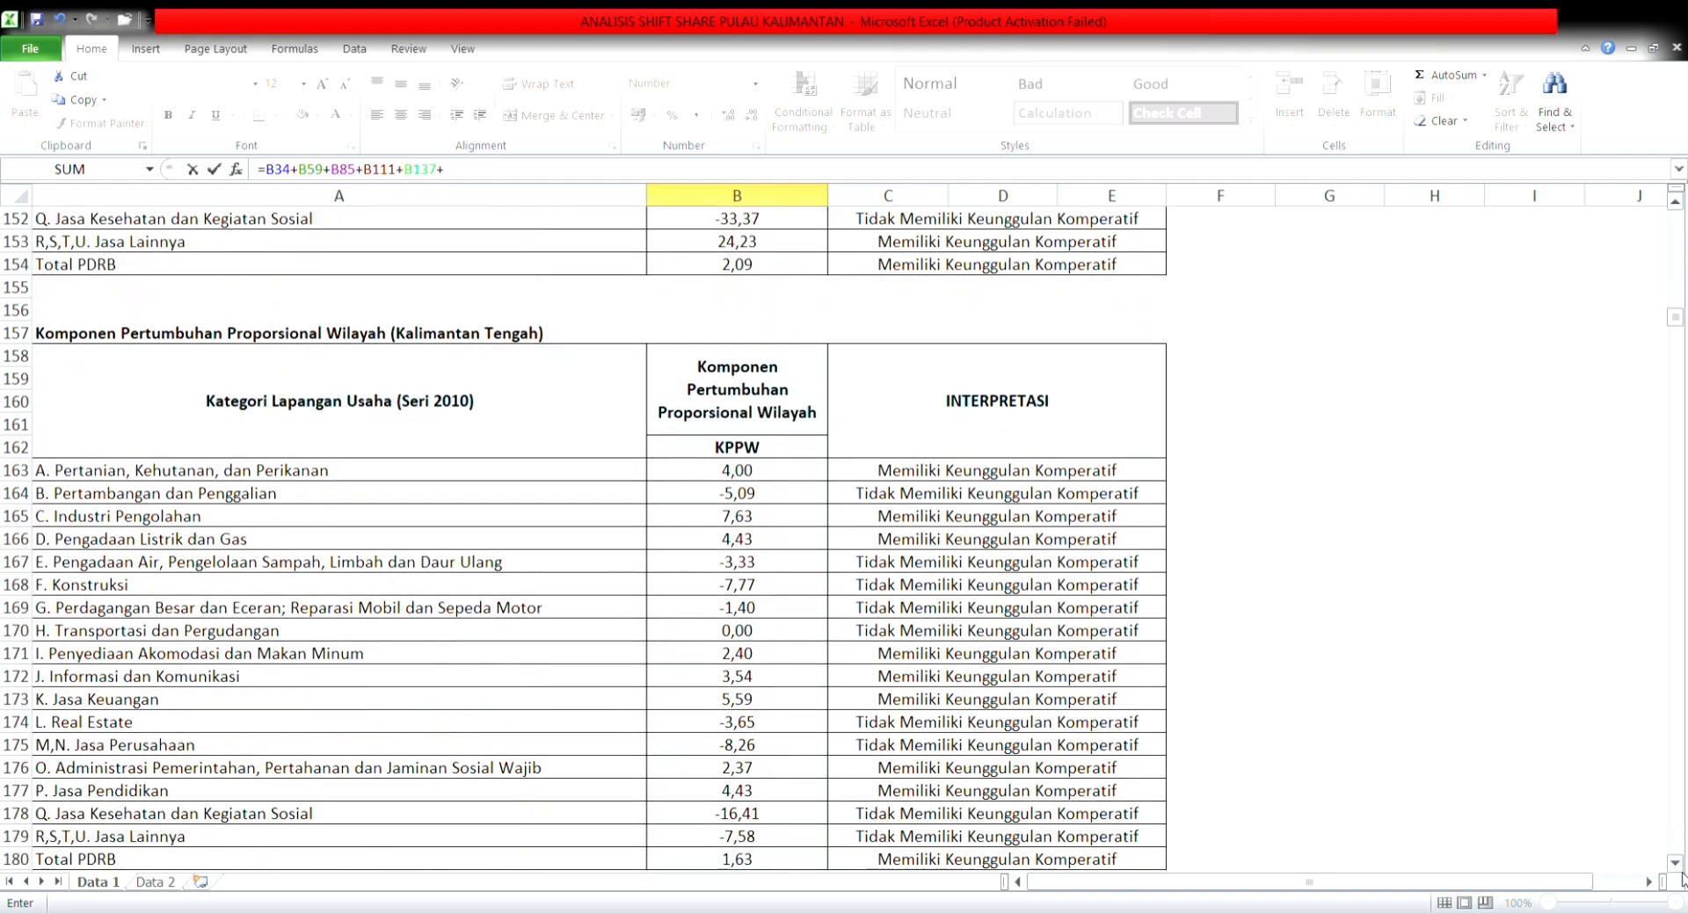
{"action": "left_click", "coordinate": [801, 477]}
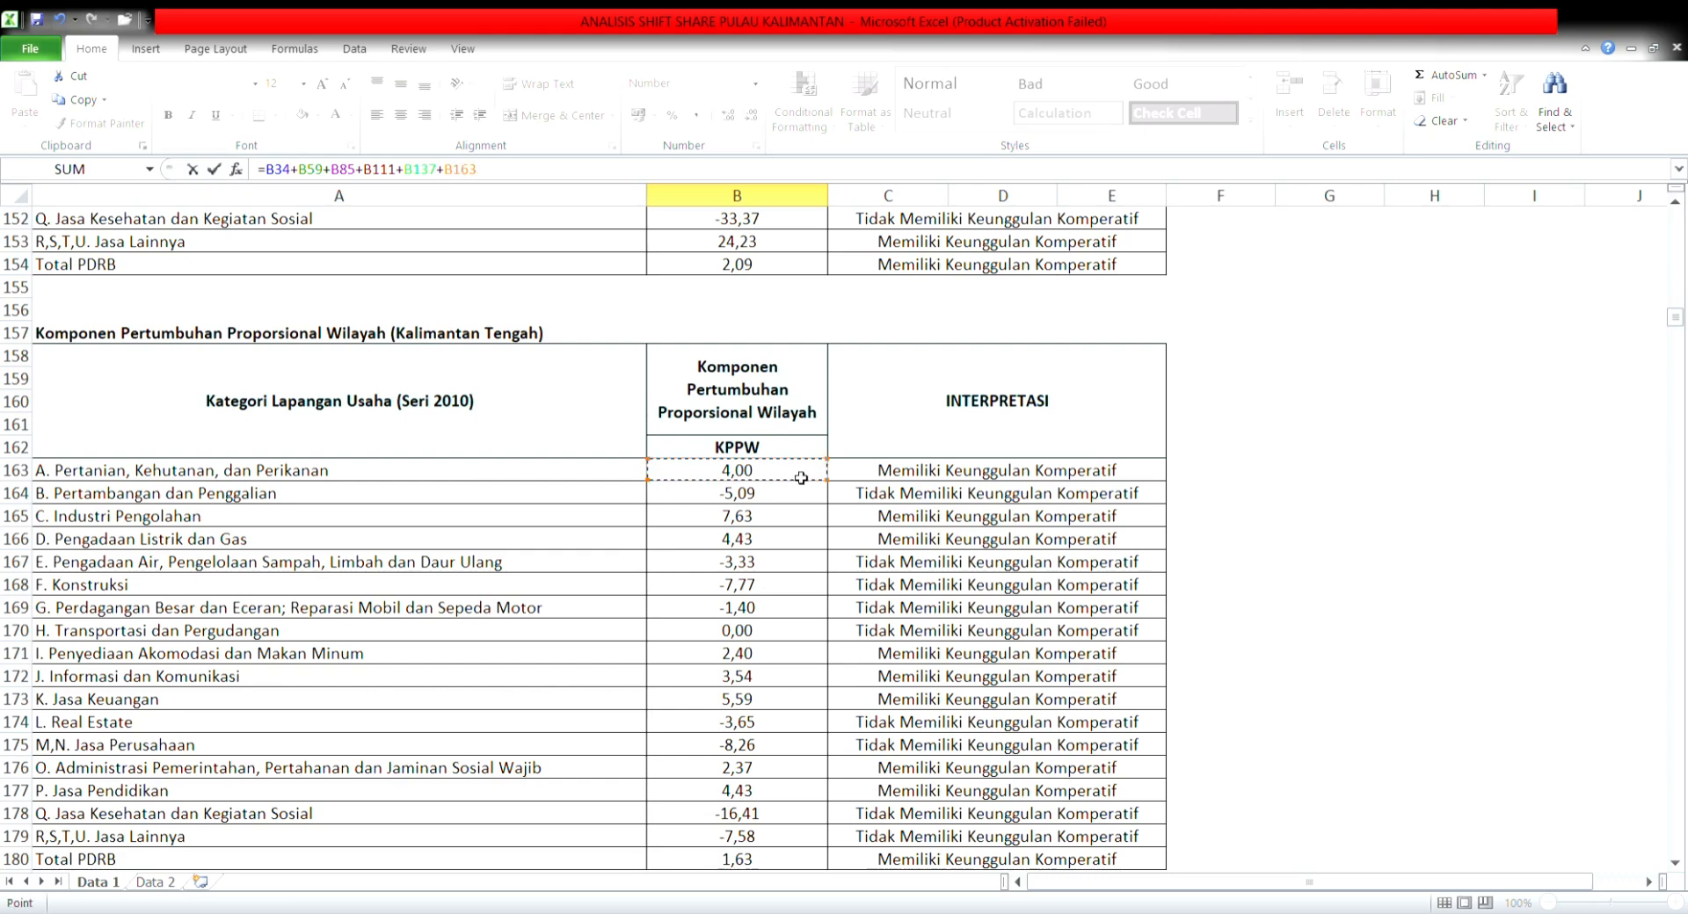
Step: Complete the B212 formula with +B189, the sector's KPPW for Kalimantan Selatan, and enter it
{"action": "type", "text": "+"}
{"action": "scroll", "coordinate": [1676, 870], "scroll_direction": "down", "scroll_amount": 7}
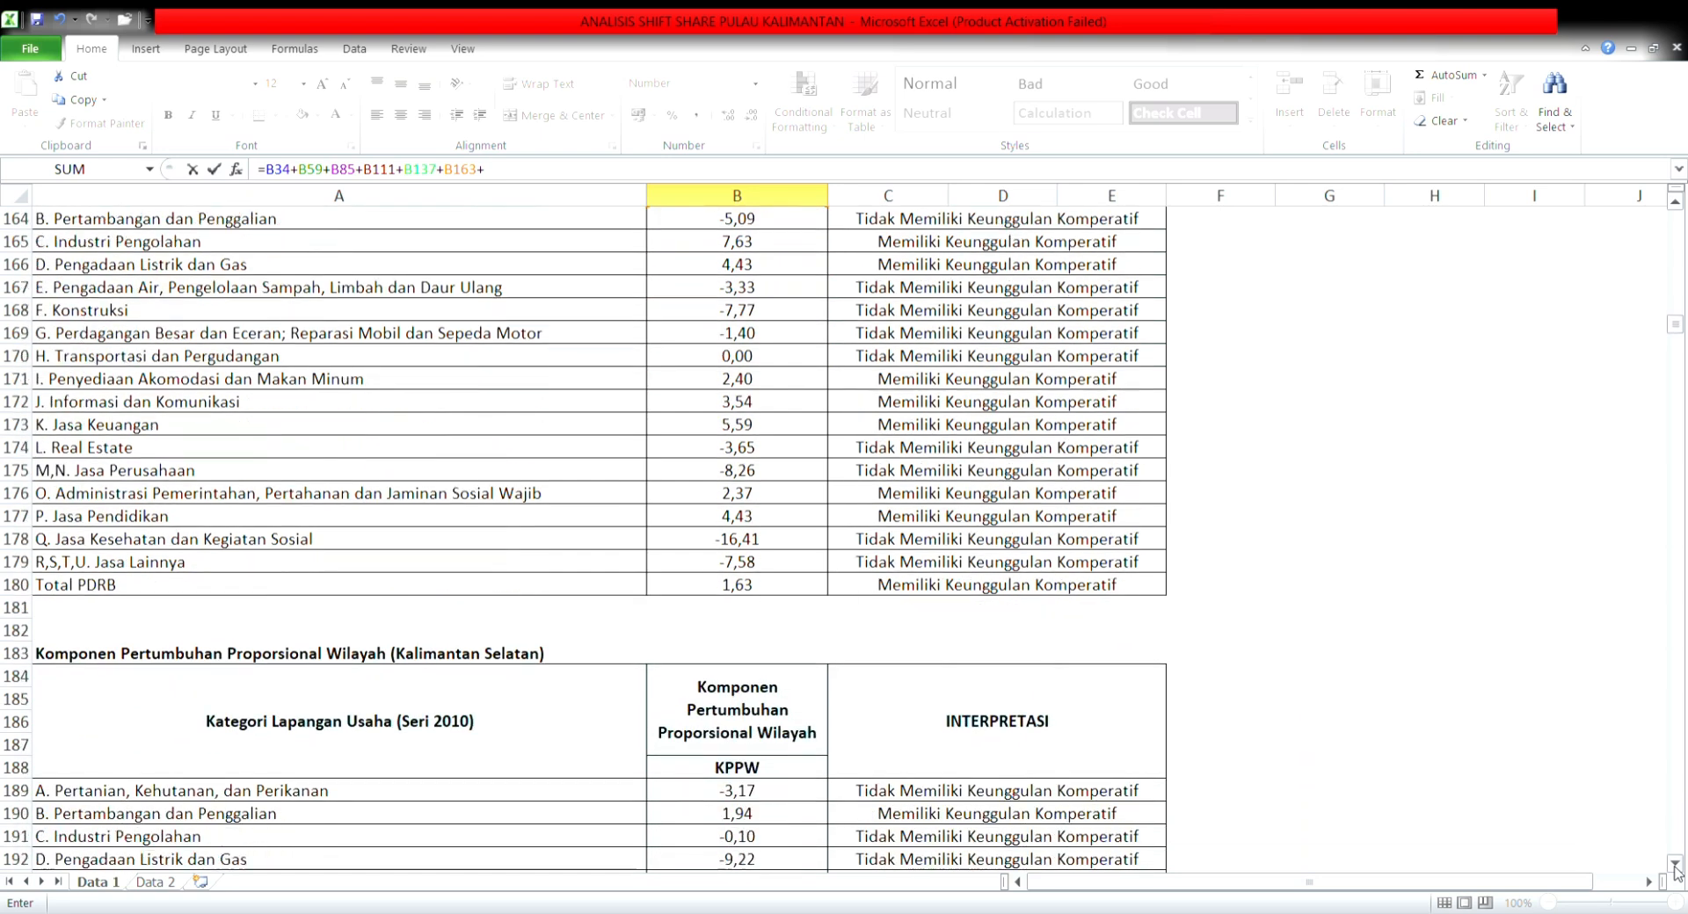
{"action": "scroll", "coordinate": [1676, 870], "scroll_direction": "down", "scroll_amount": 3}
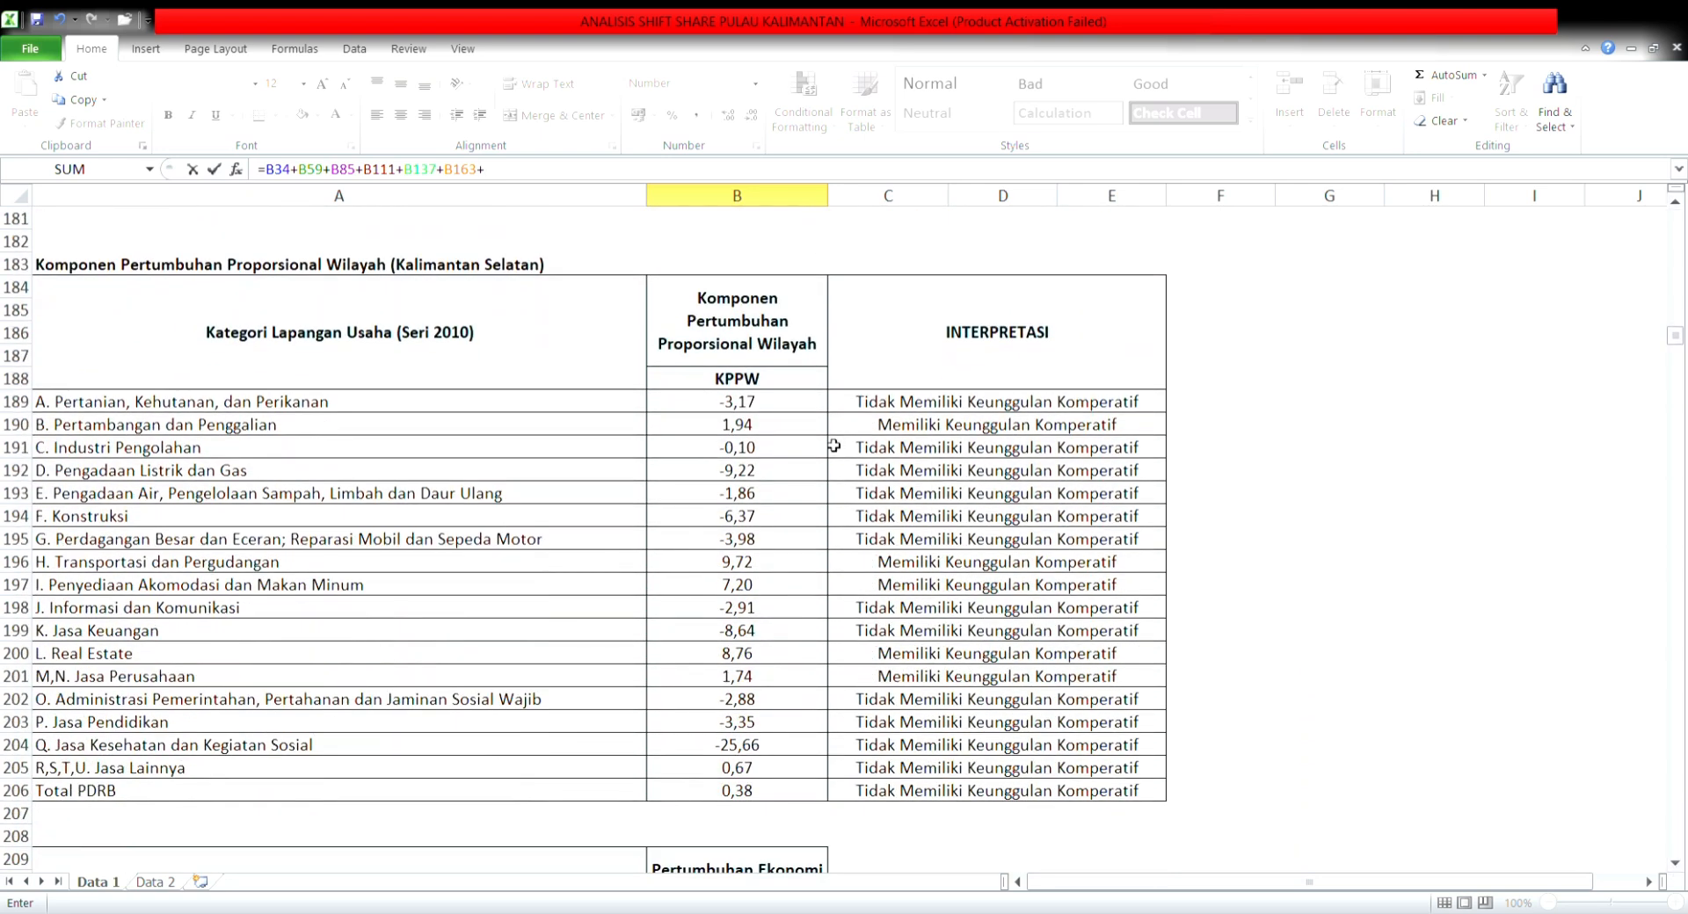
{"action": "left_click_drag", "start_coordinate": [799, 415], "coordinate": [1270, 628]}
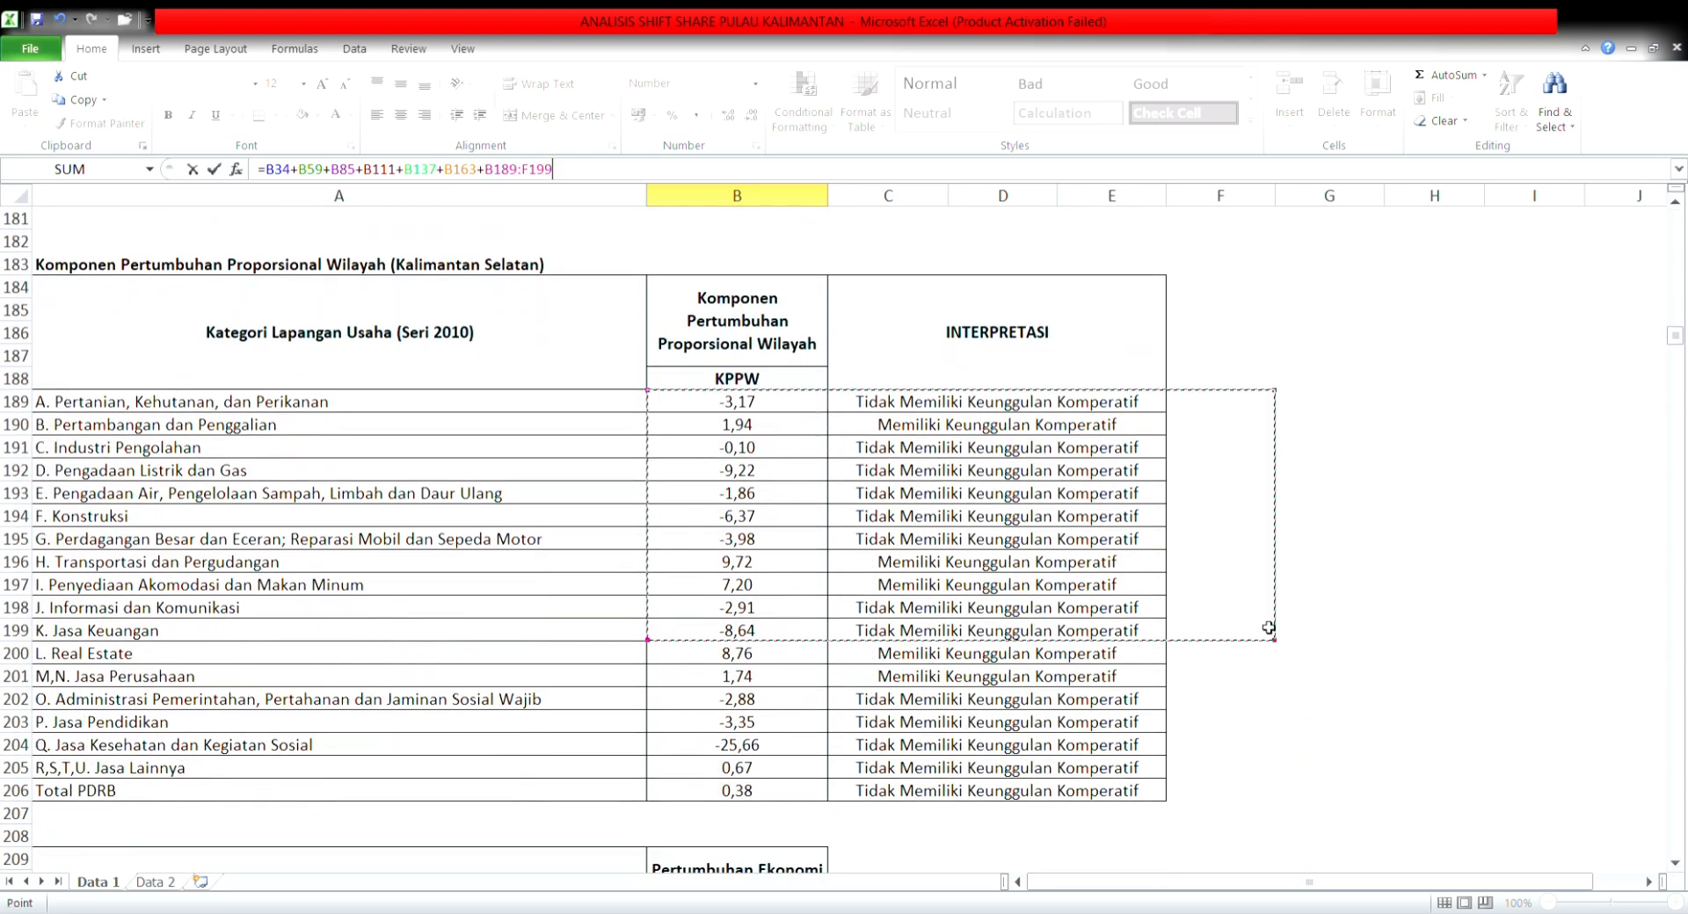
{"action": "left_click", "coordinate": [816, 413]}
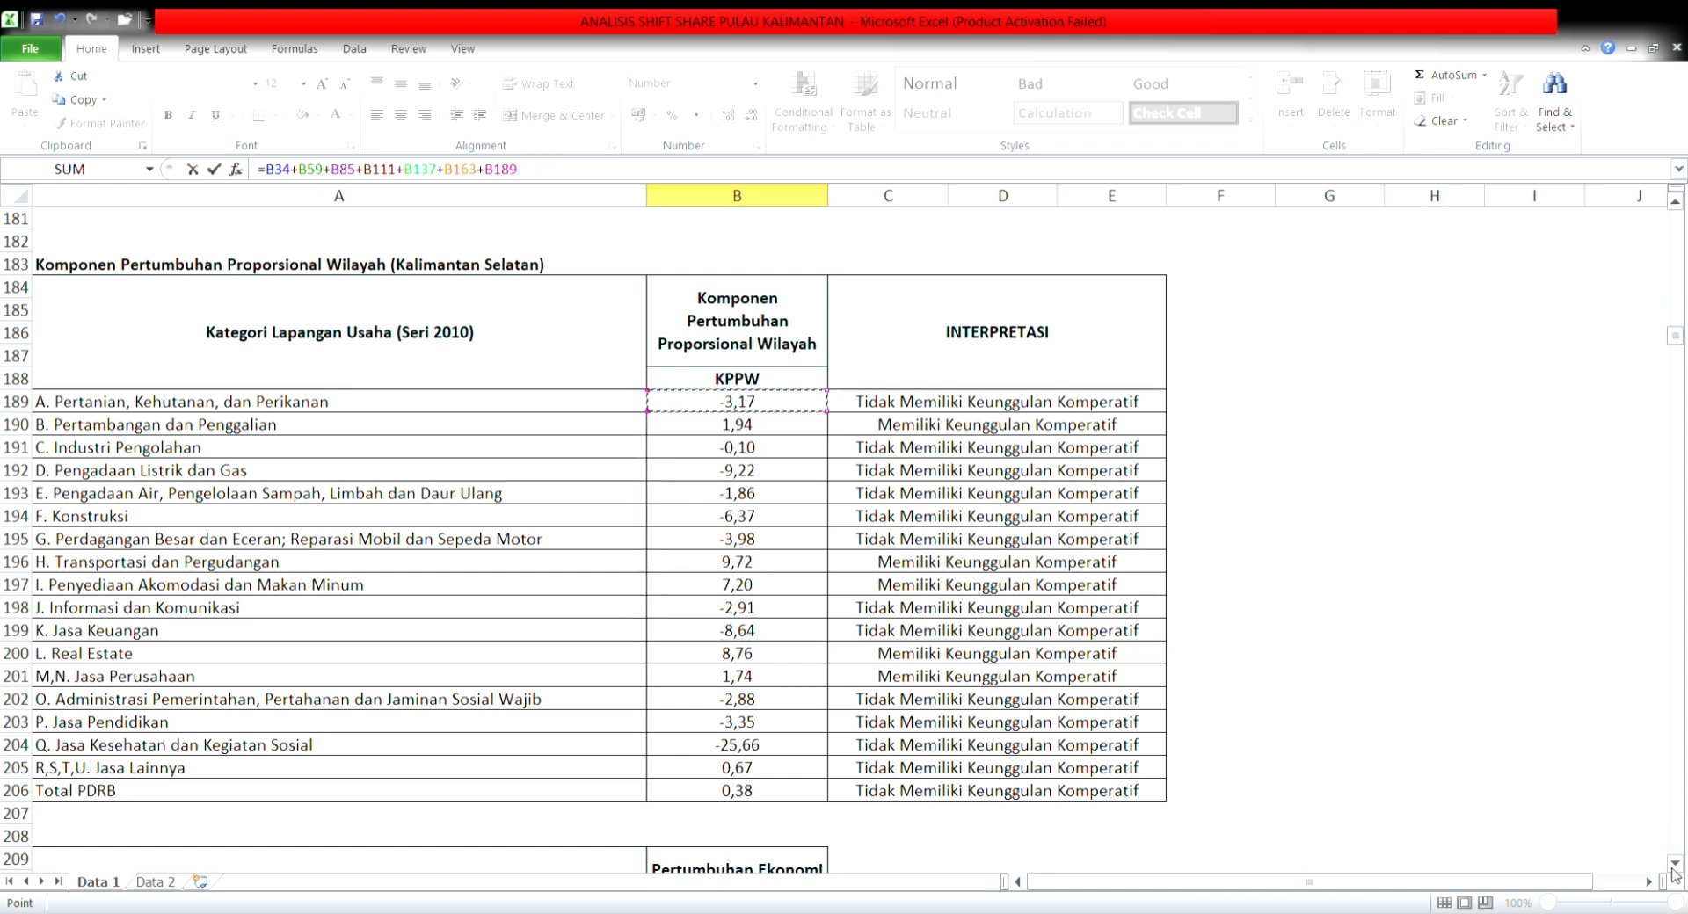
{"action": "scroll", "coordinate": [1677, 869], "scroll_direction": "down", "scroll_amount": 1}
{"action": "scroll", "coordinate": [1674, 870], "scroll_direction": "down", "scroll_amount": 3}
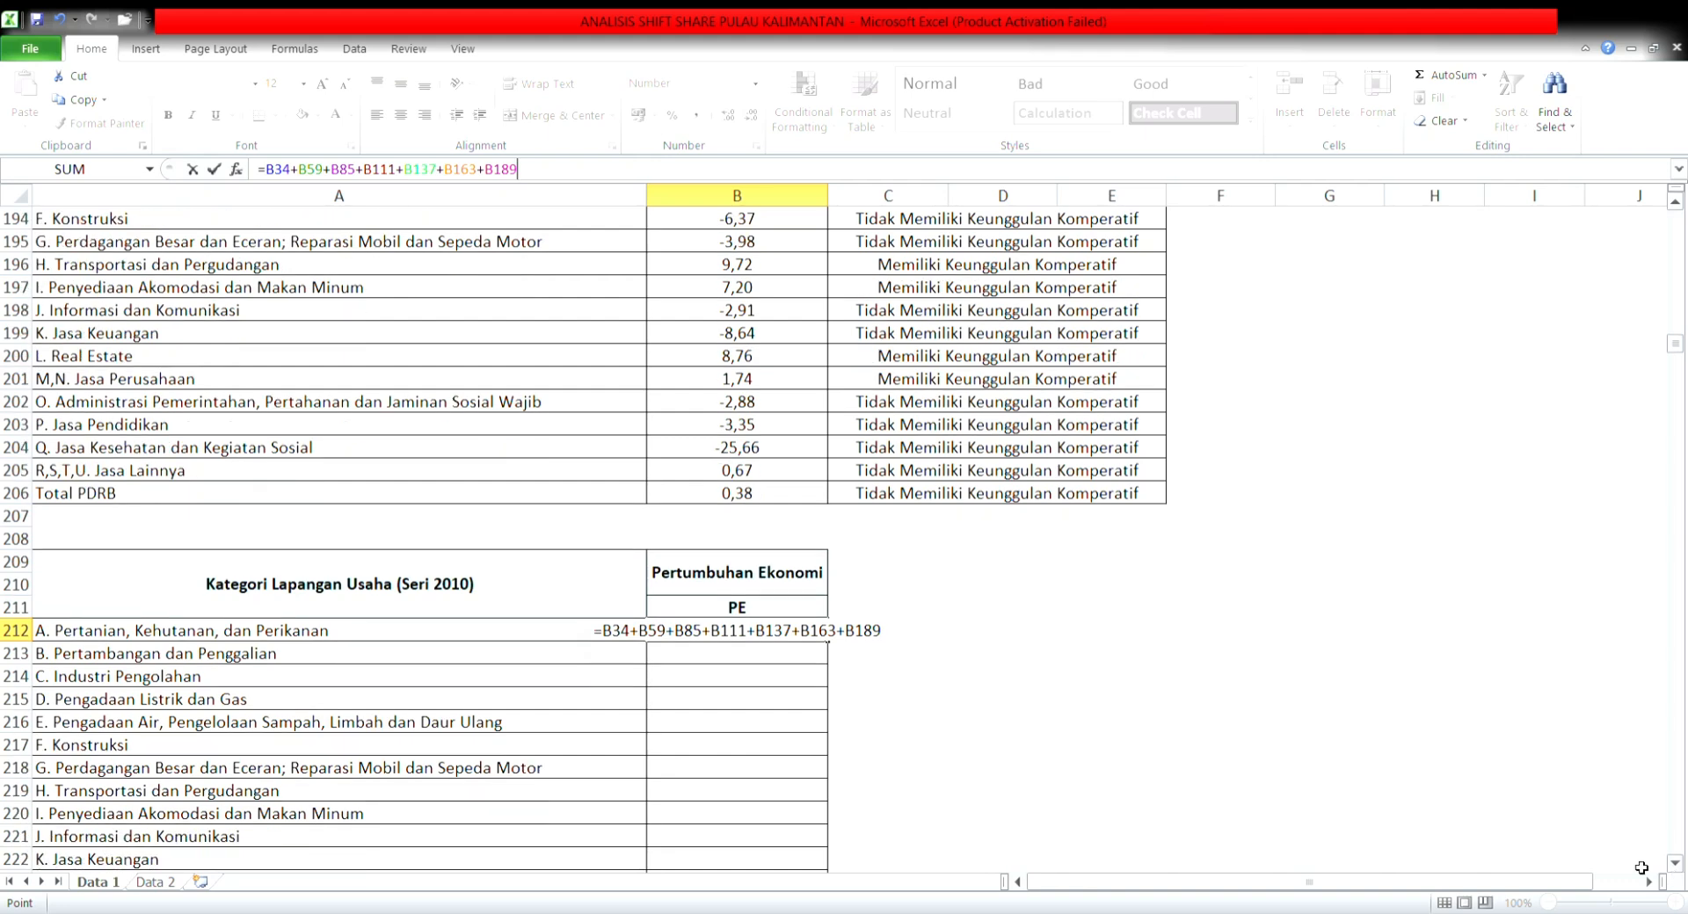
{"action": "key", "text": "Return"}
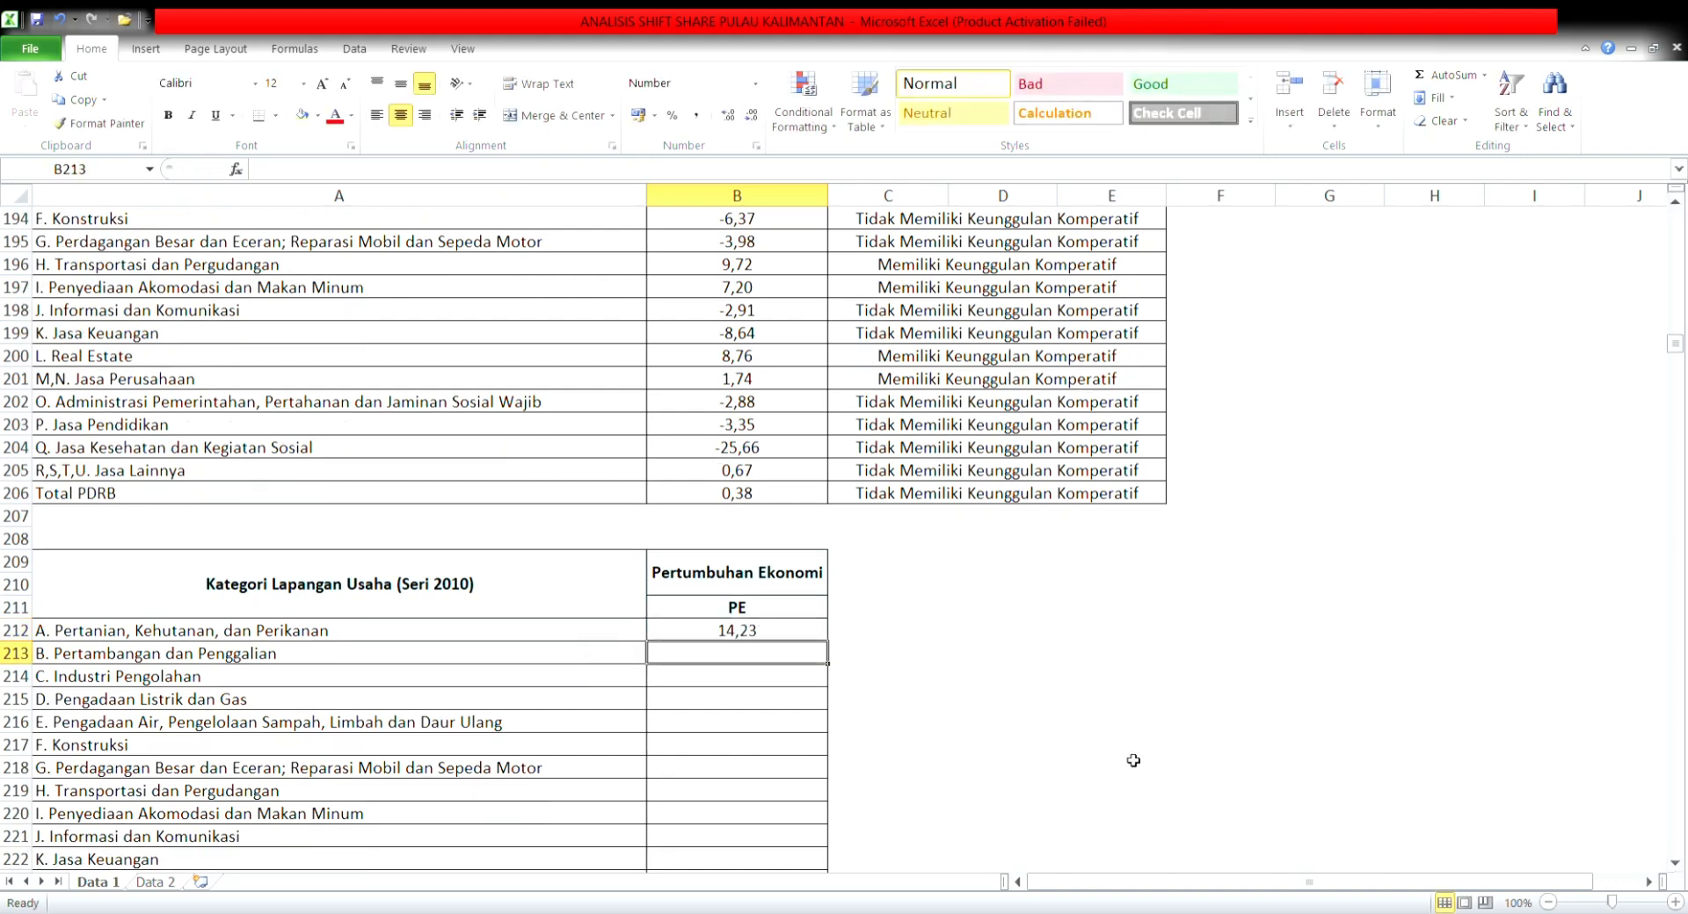
Step: Fill the PE formula from B212 down through the Total PDRB row, B229
{"action": "left_click", "coordinate": [815, 635]}
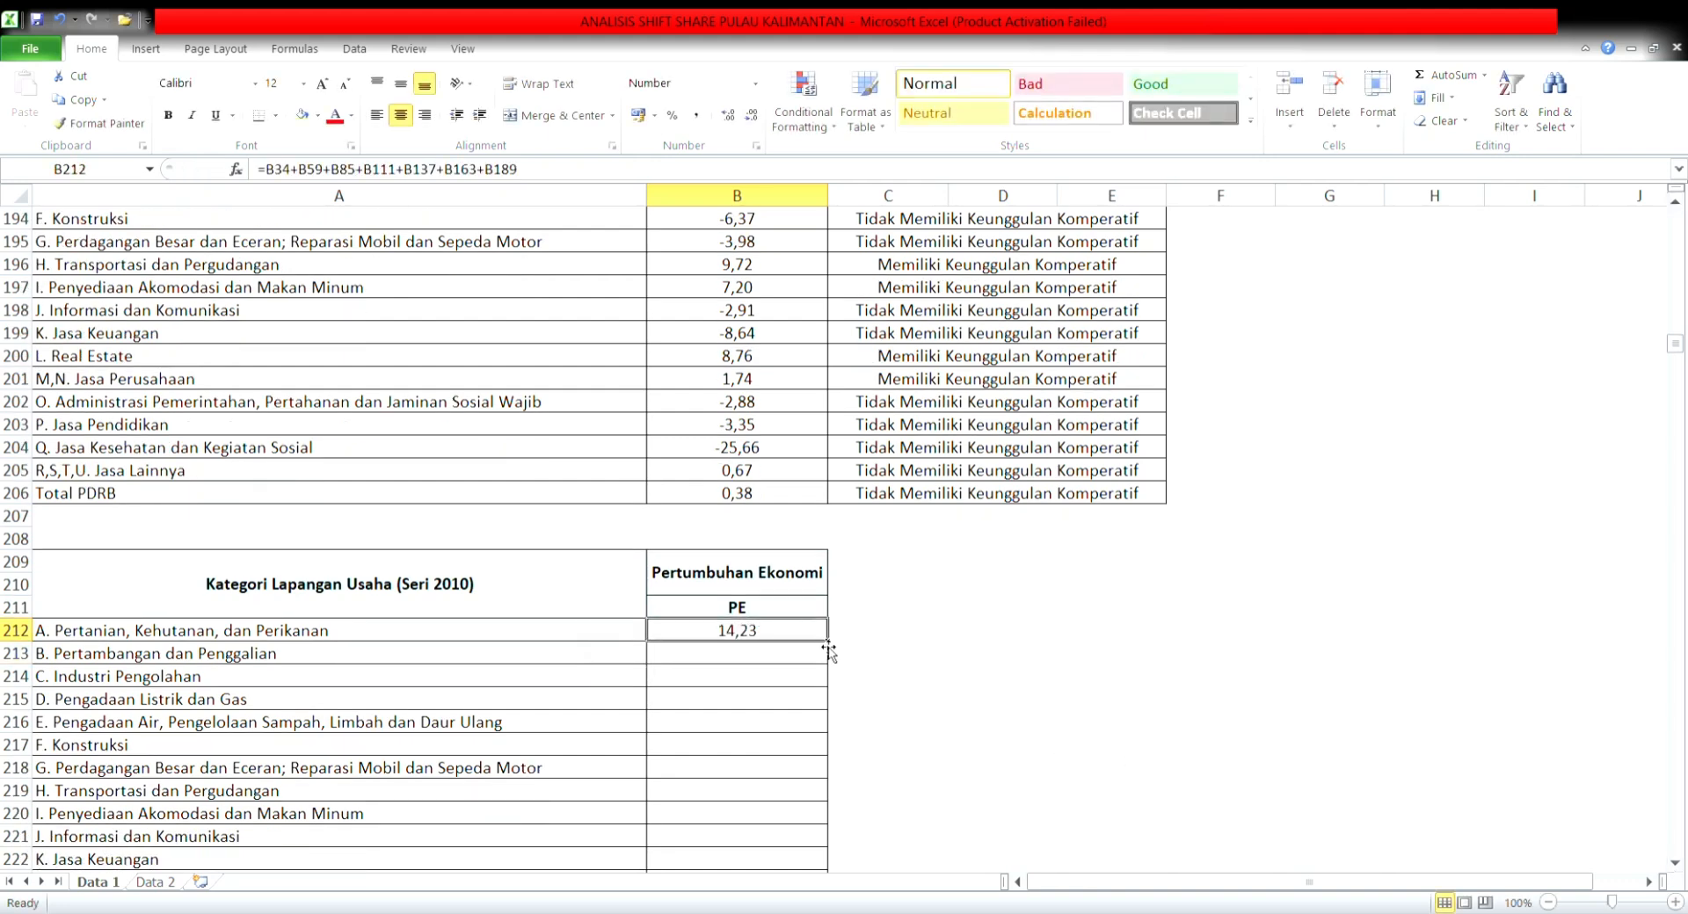
{"action": "left_click_drag", "start_coordinate": [834, 647], "coordinate": [830, 811]}
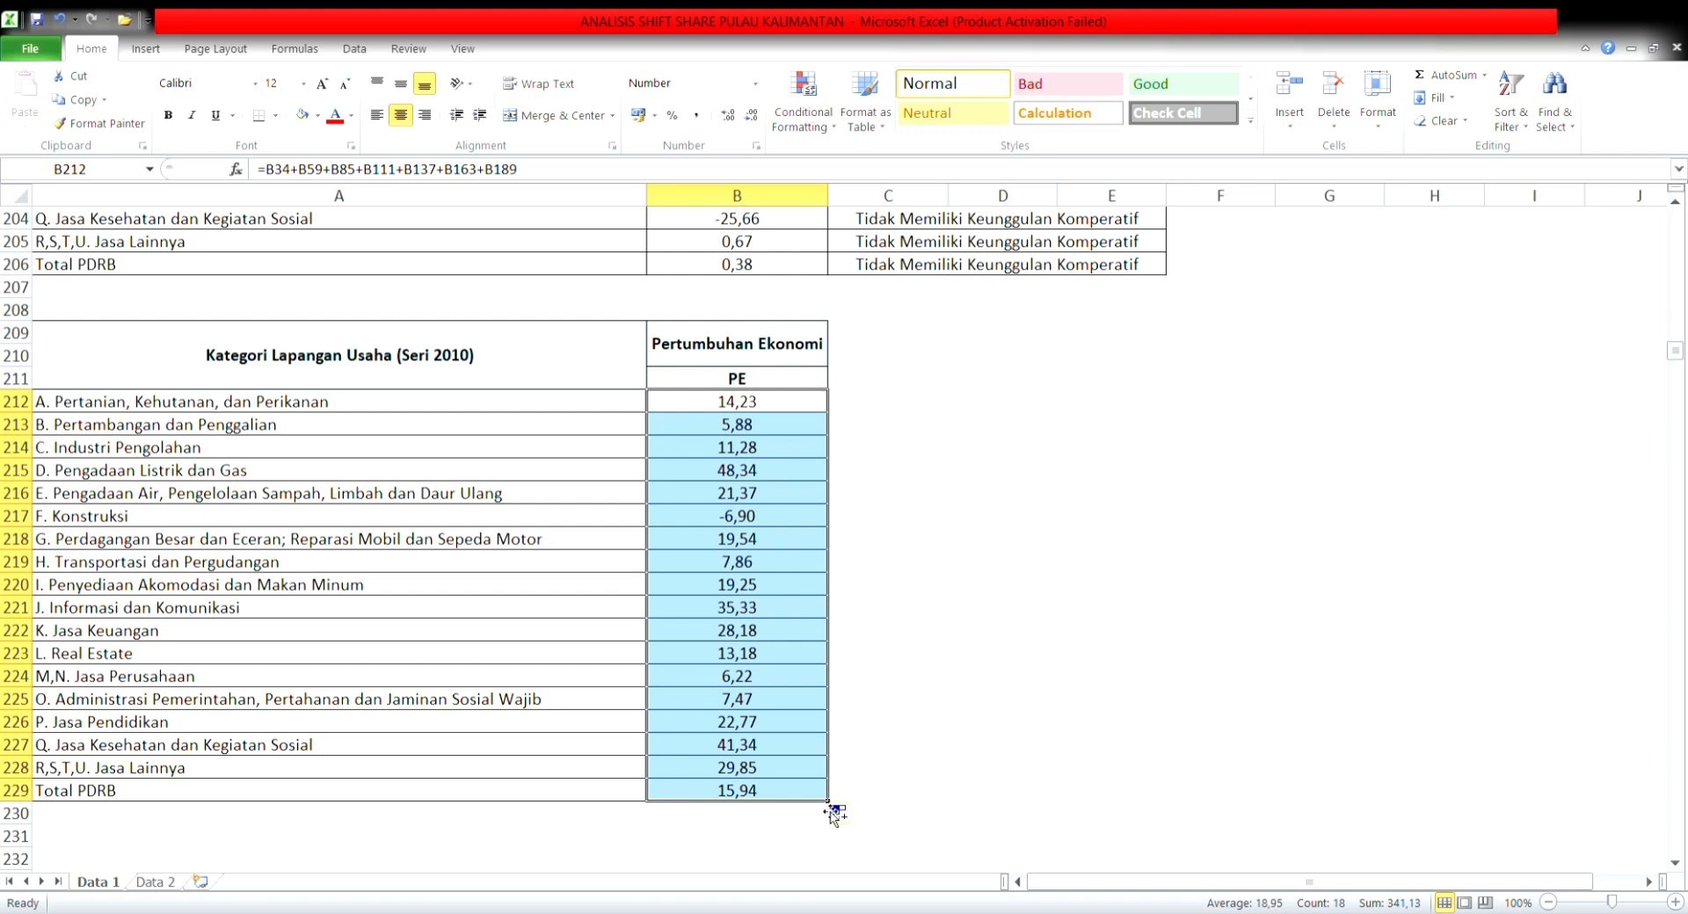
{"action": "left_click", "coordinate": [1046, 640]}
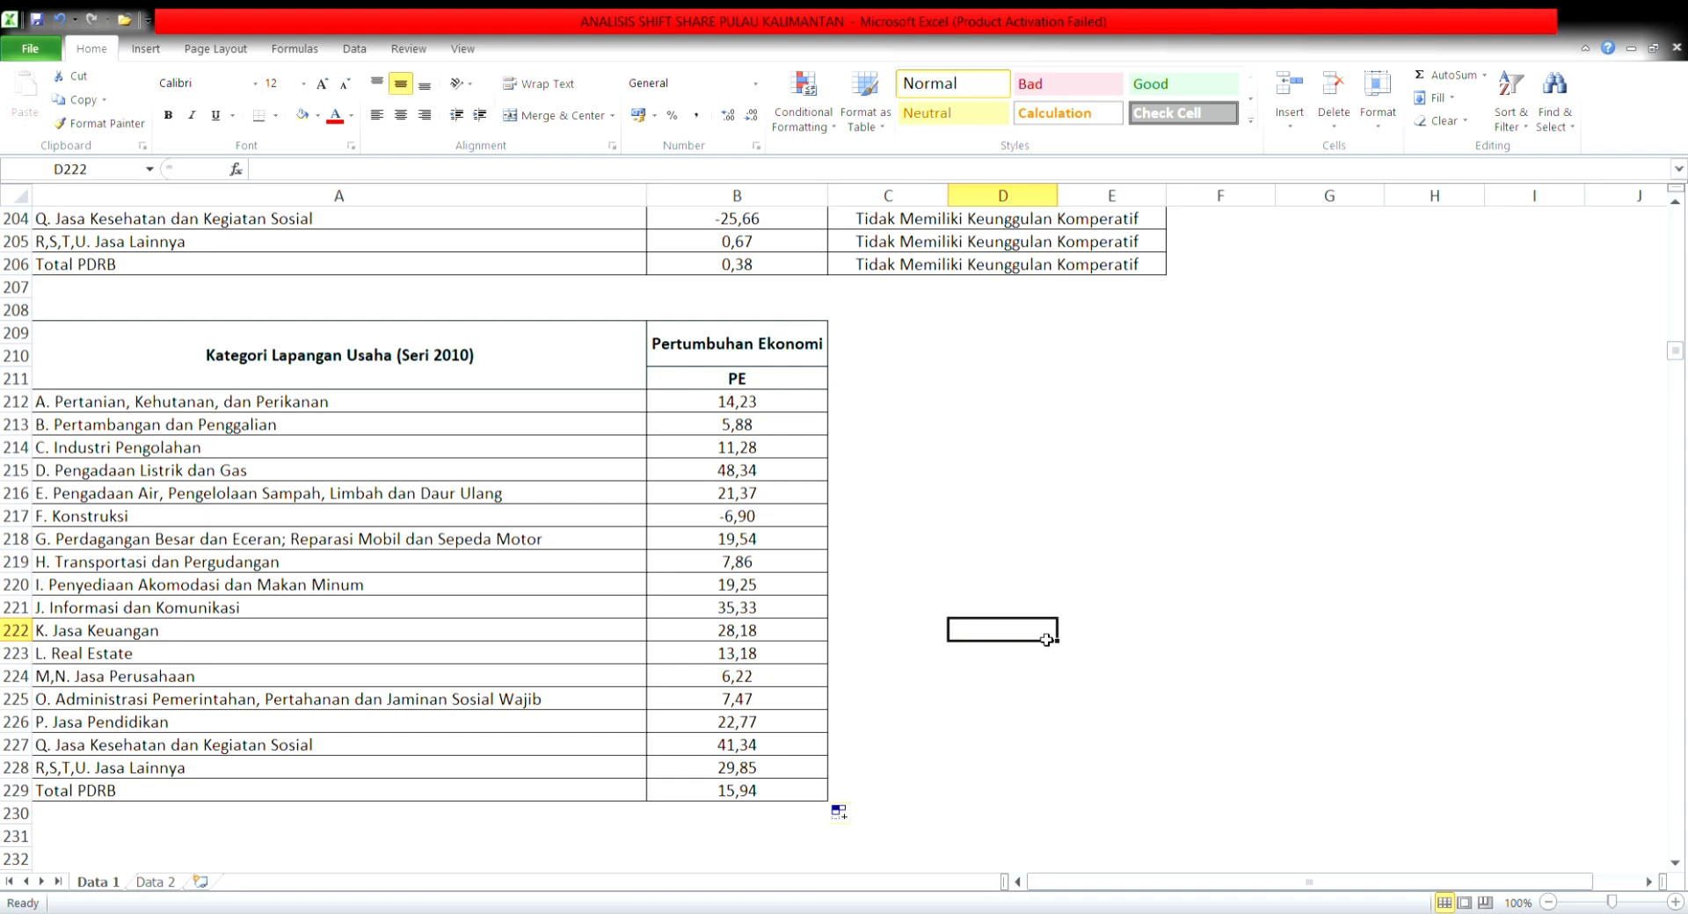
Step: Inspect the PE results for Konstruksi in B217 and Pengadaan Listrik dan Gas in B215
{"action": "left_click", "coordinate": [761, 515]}
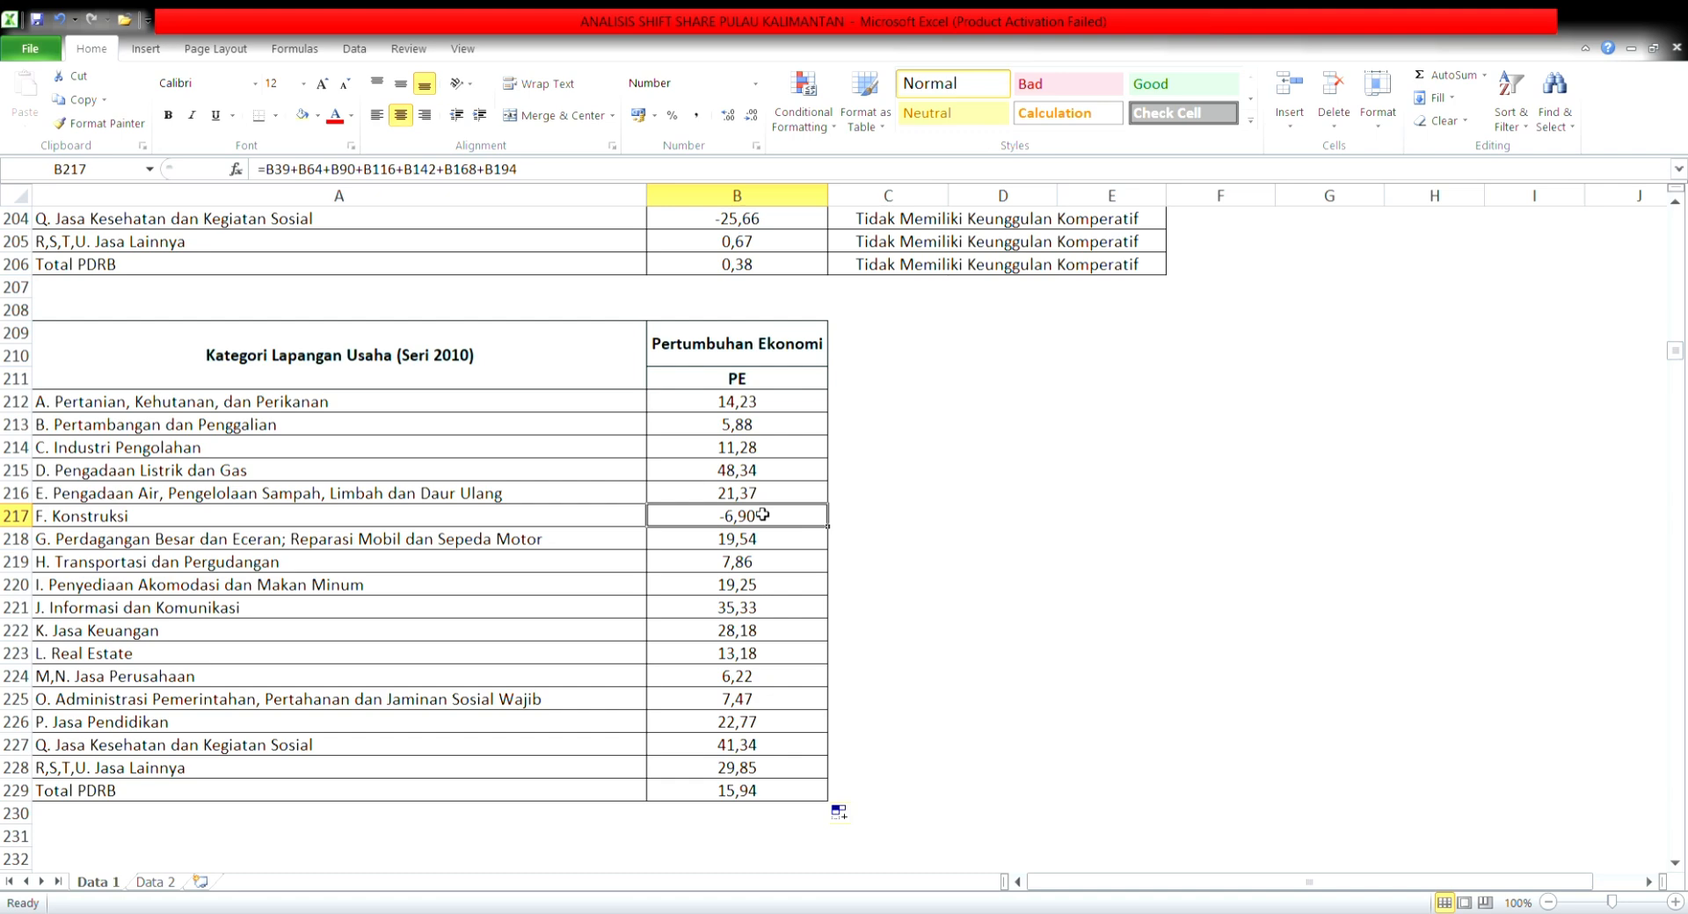
{"action": "left_click", "coordinate": [752, 468]}
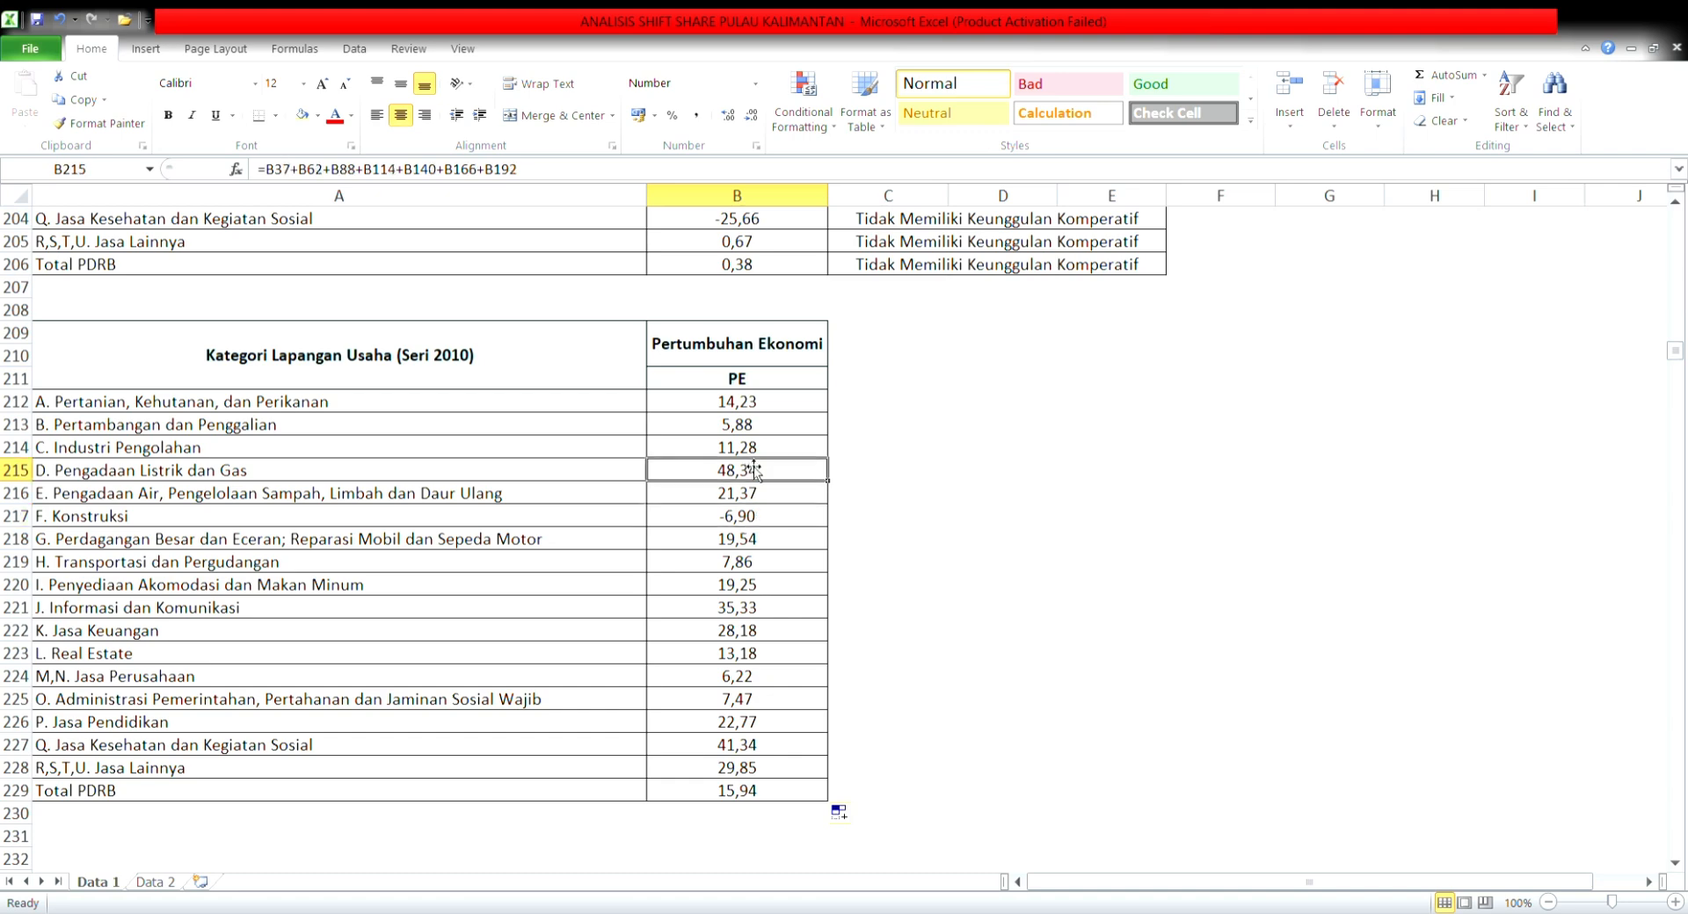